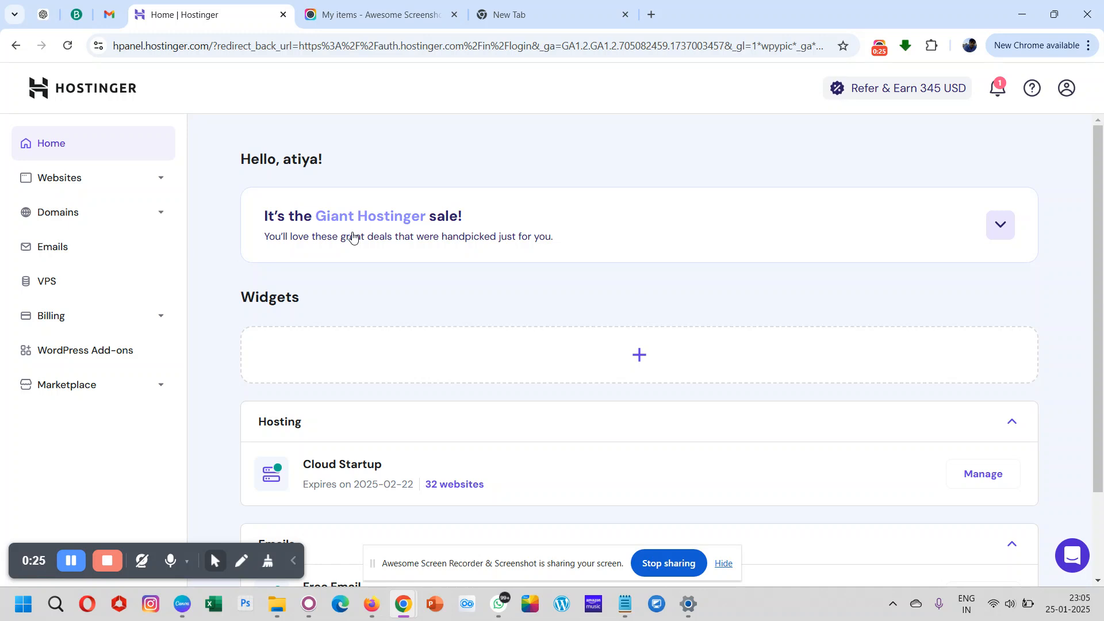
Review the Cloud Startup hosting and Free Email cards, then expand the Websites navigation section
scroll(474, 294, "down", 2)
scroll(474, 294, "up", 2)
scroll(475, 295, "down", 2)
scroll(474, 295, "up", 2)
scroll(475, 294, "down", 2)
scroll(475, 294, "up", 2)
scroll(475, 295, "down", 2)
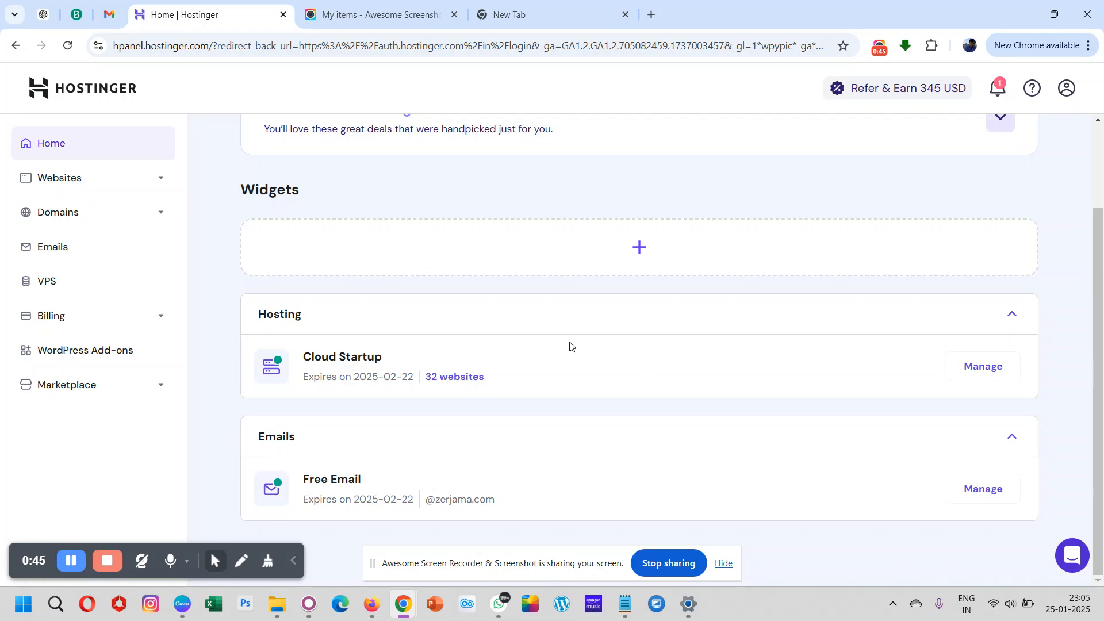
left_click(85, 180)
From the Cloud Startup websites list, add a new website of type WordPress
left_click(73, 223)
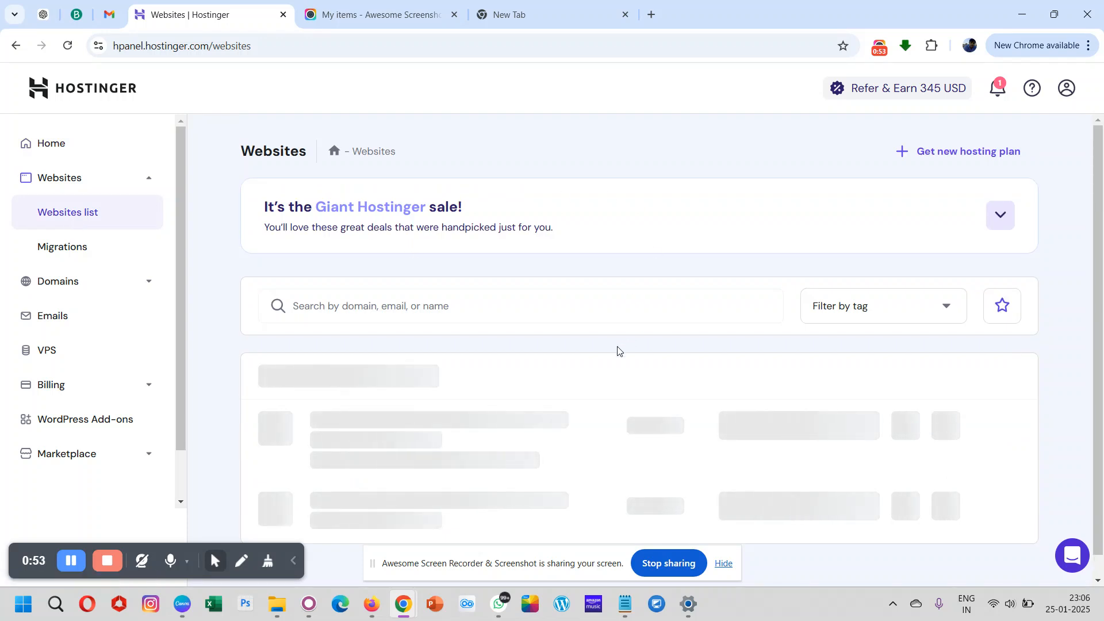
scroll(618, 350, "down", 4)
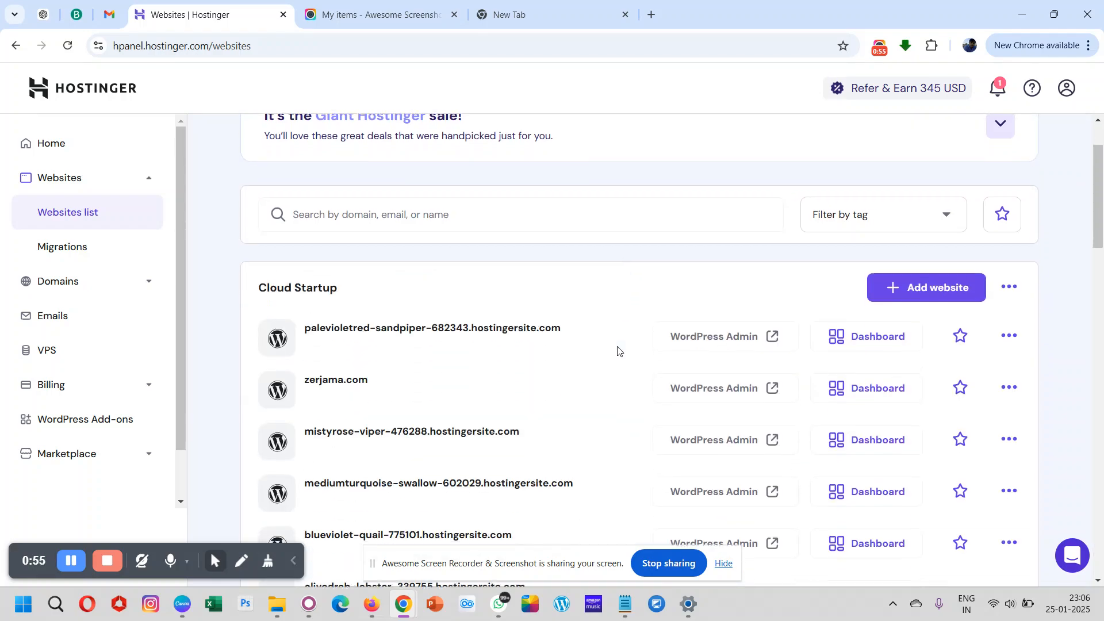
scroll(618, 352, "down", 6)
scroll(618, 352, "up", 10)
scroll(618, 351, "down", 8)
scroll(618, 350, "up", 8)
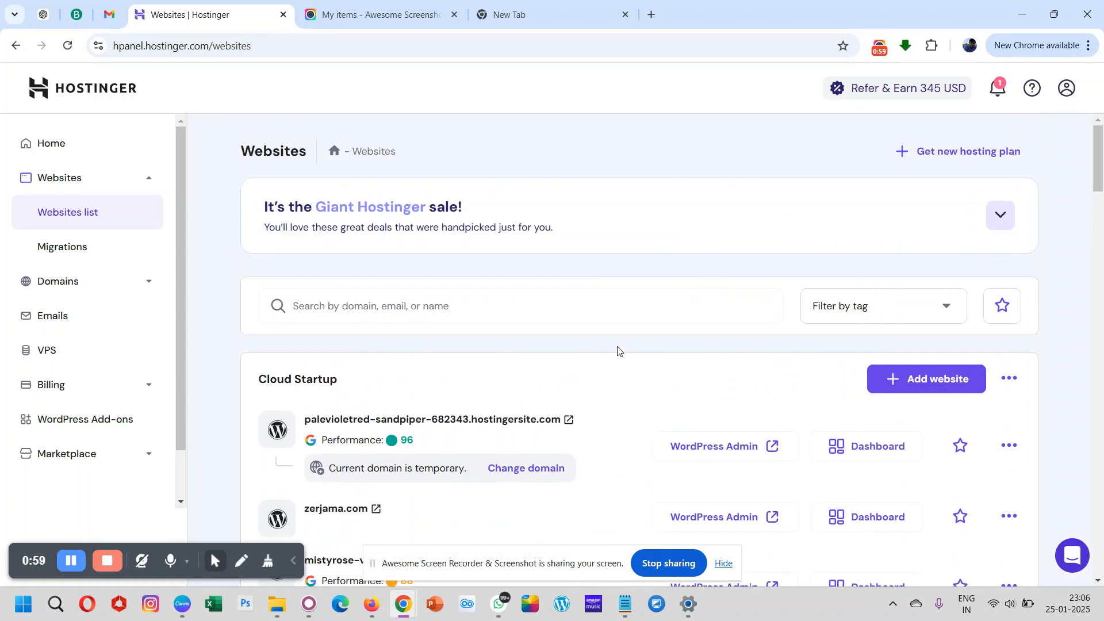
scroll(619, 351, "down", 1)
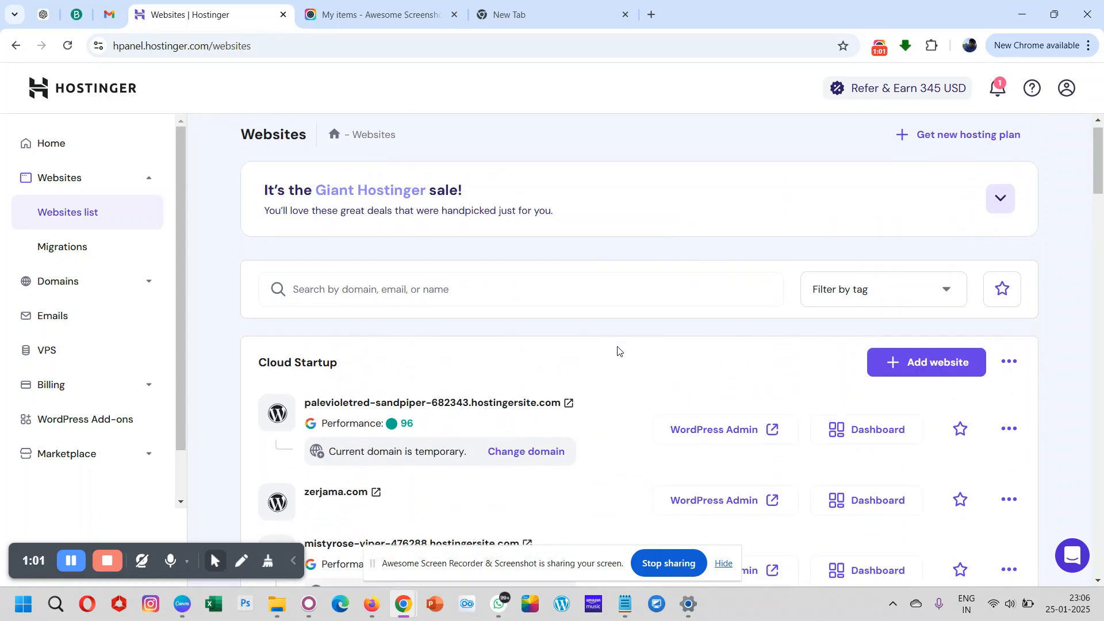
scroll(618, 351, "down", 1)
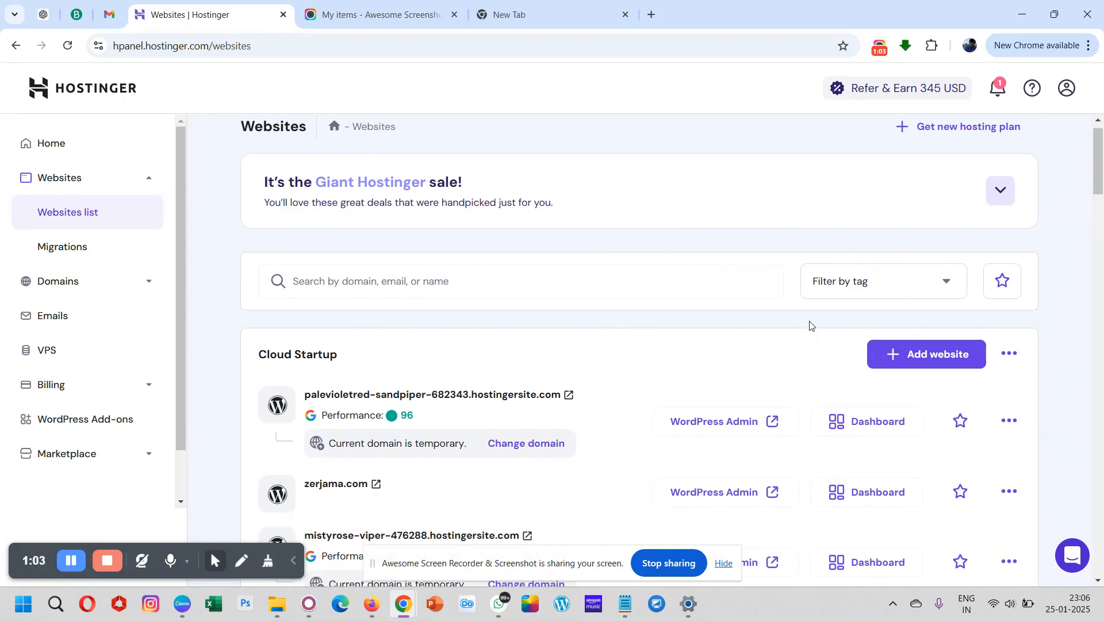
left_click(926, 361)
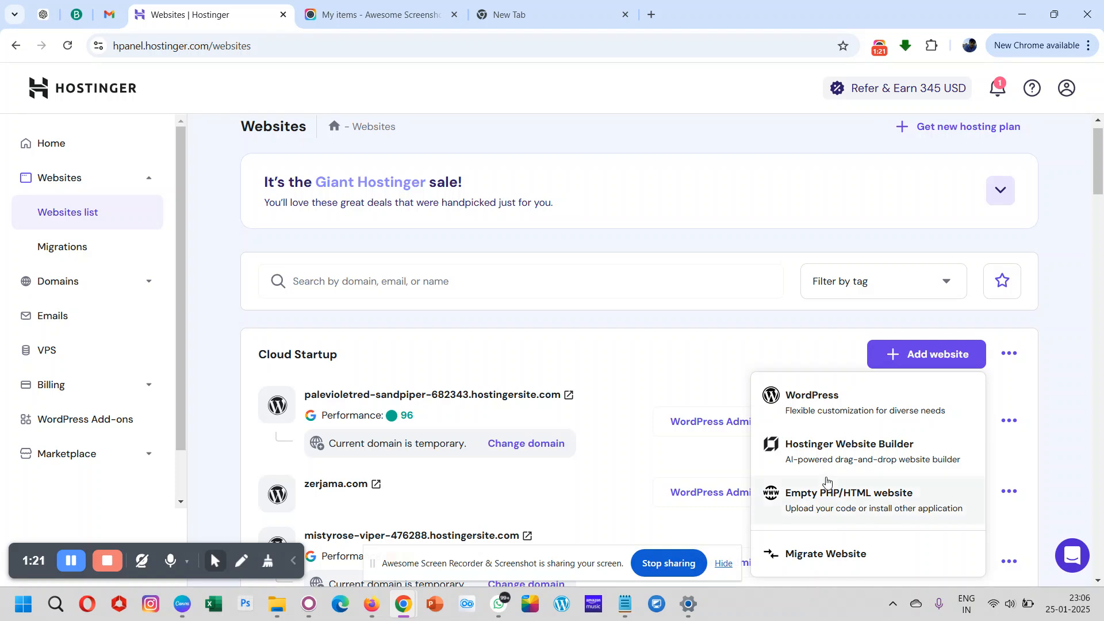
left_click(811, 410)
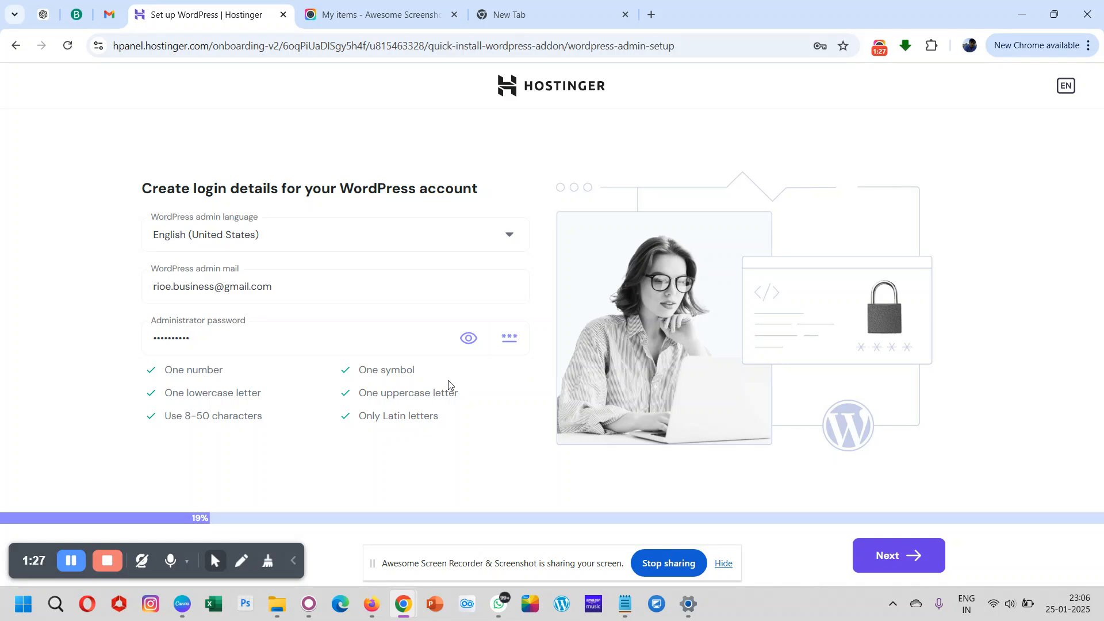
Clear the prefilled admin e-mail and password, then enter a new Gmail admin address
triple_click(323, 291)
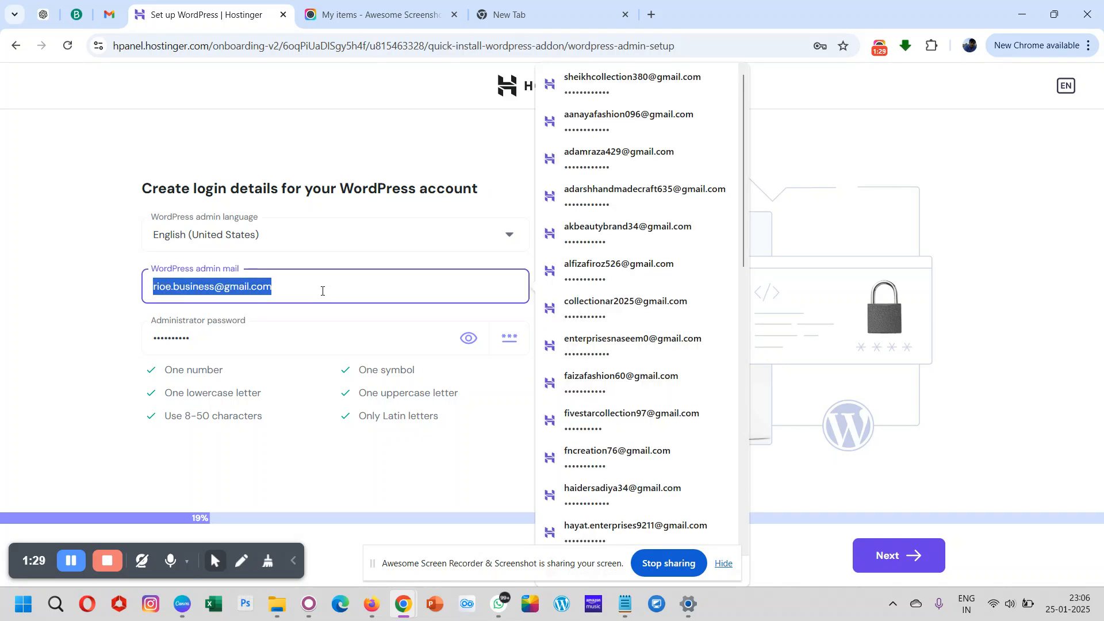
key("BackSpace")
triple_click(332, 343)
key("BackSpace")
left_click(304, 270)
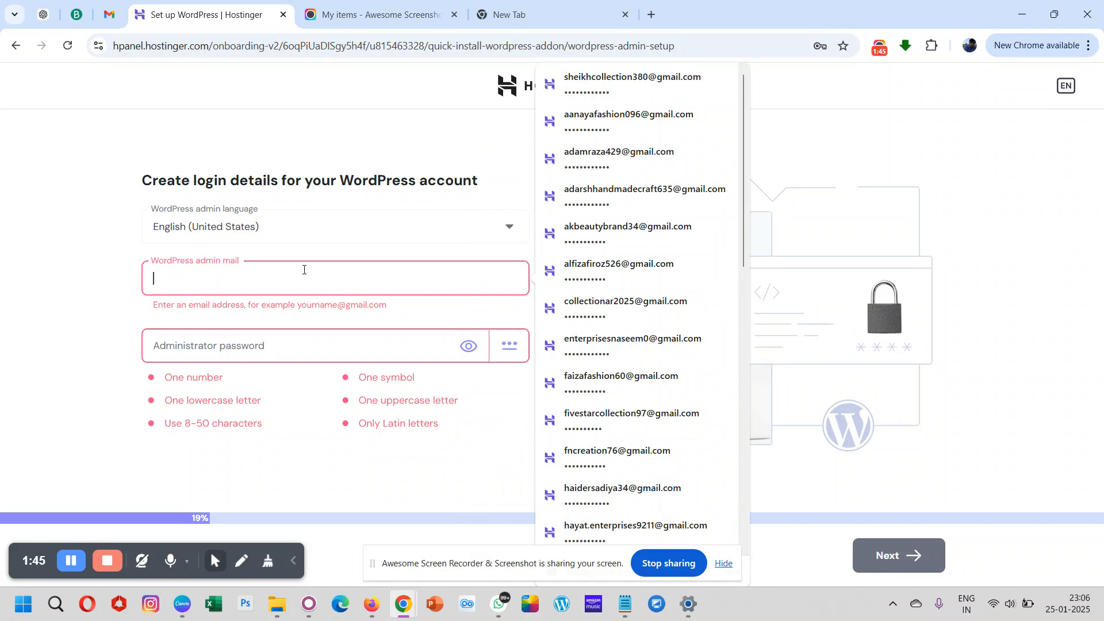
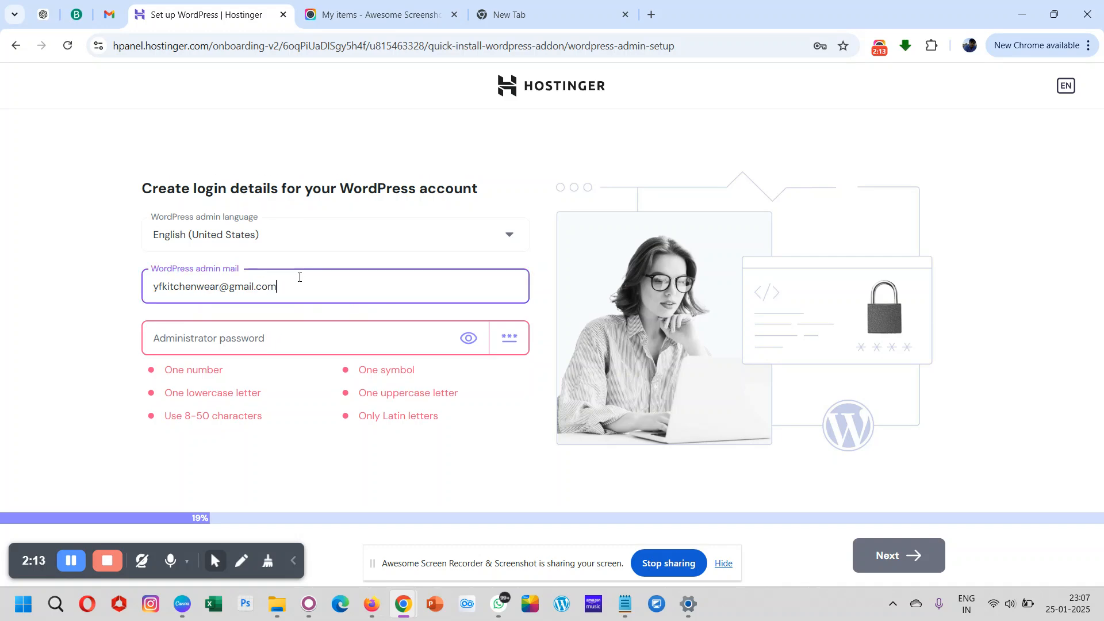
left_click(294, 331)
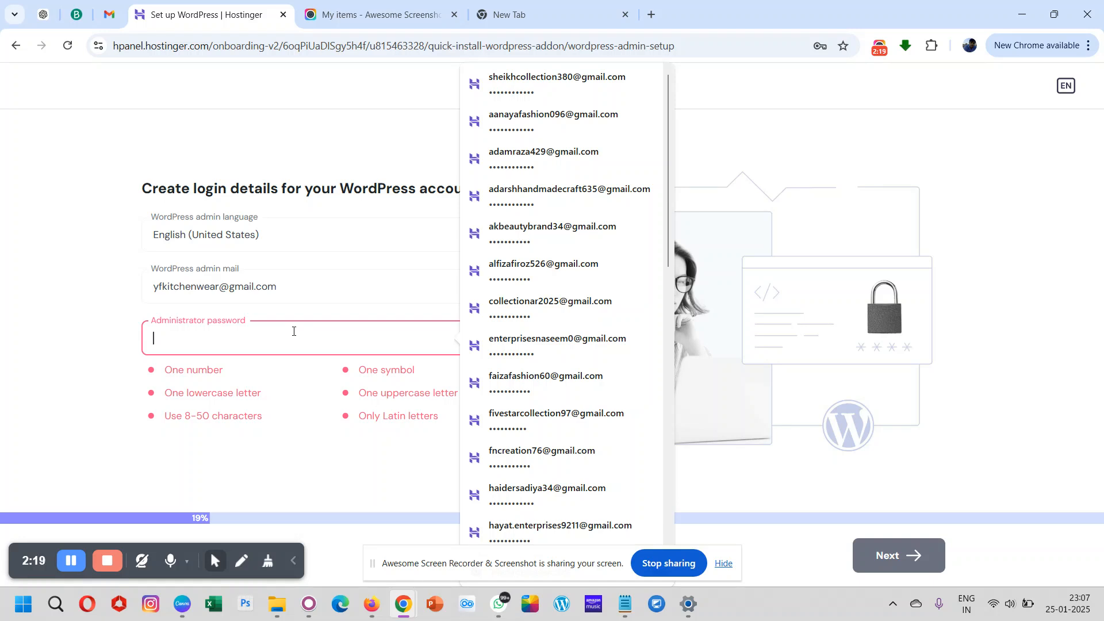
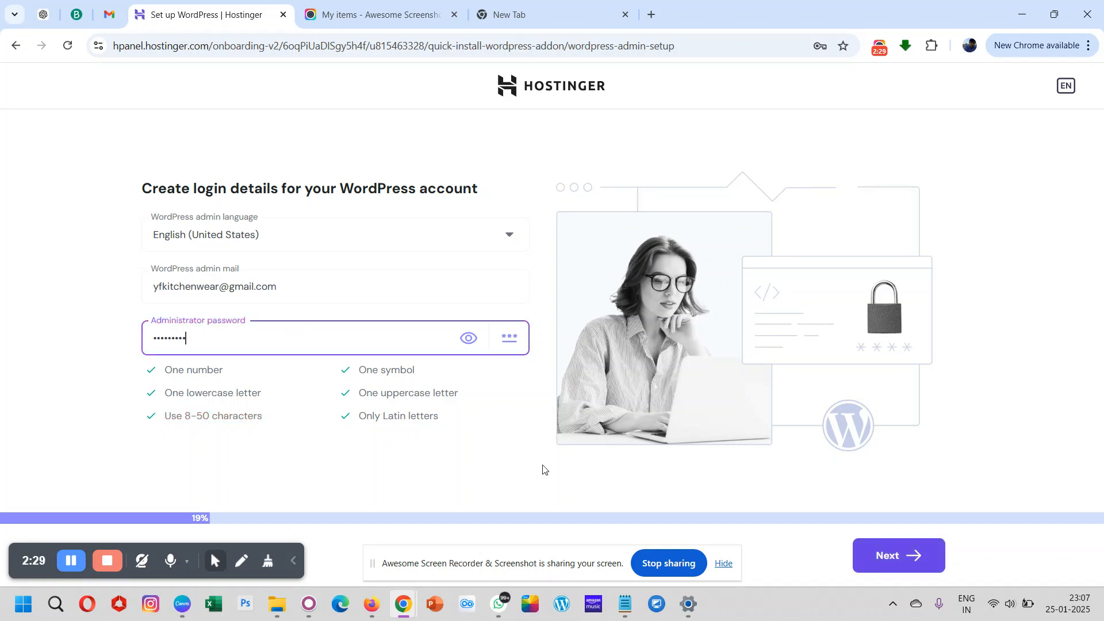
Set a valid administrator password, continue the wizard, and save the login in Chrome
left_click(503, 429)
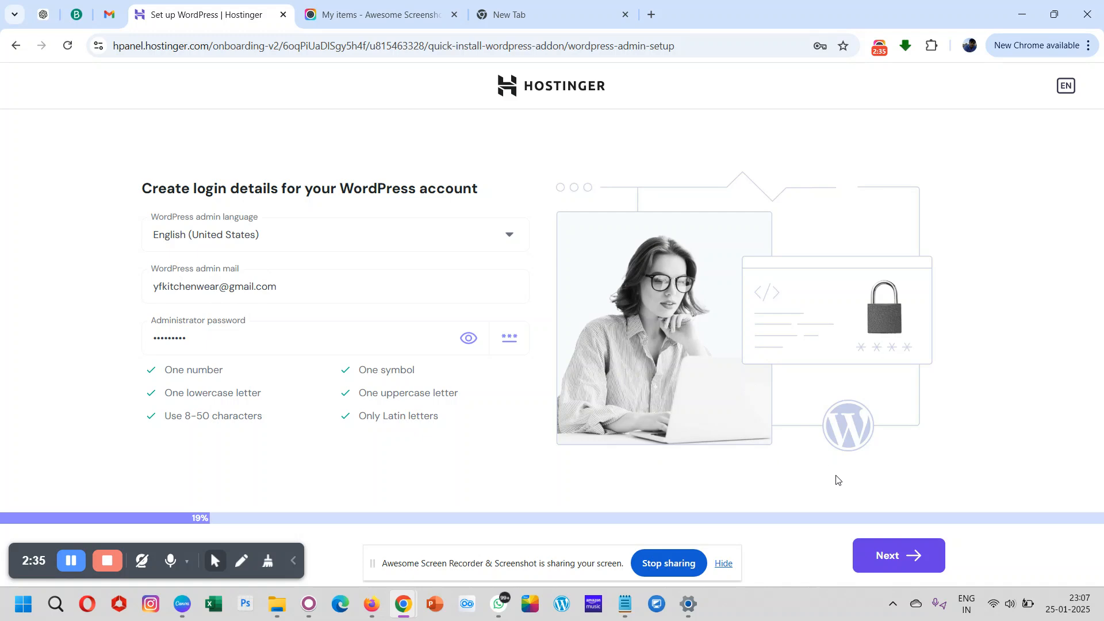
left_click(895, 558)
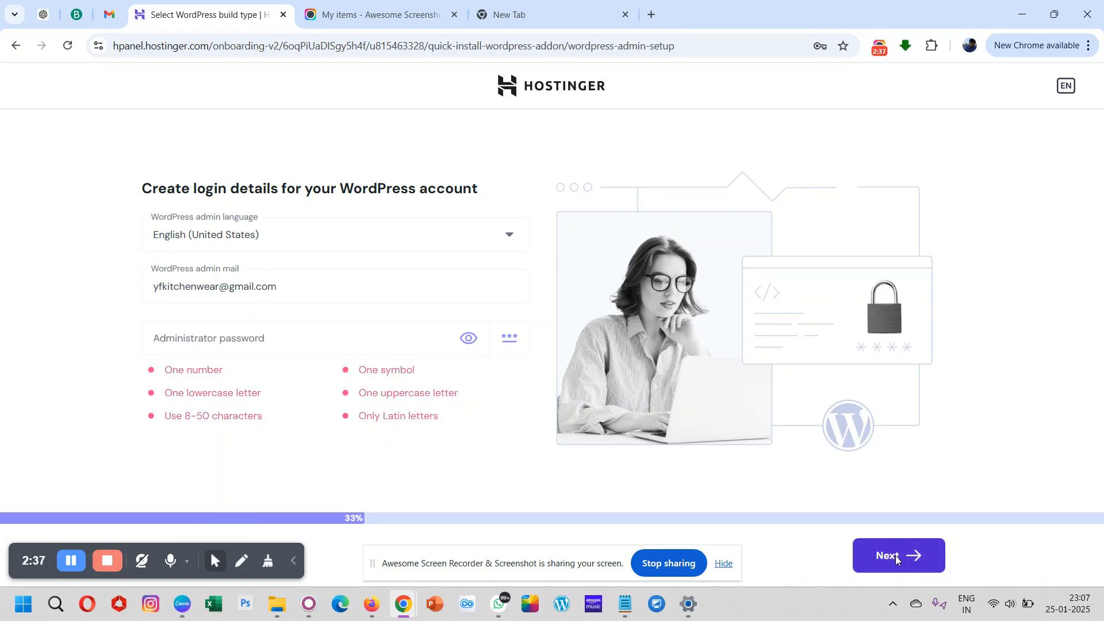
left_click(770, 262)
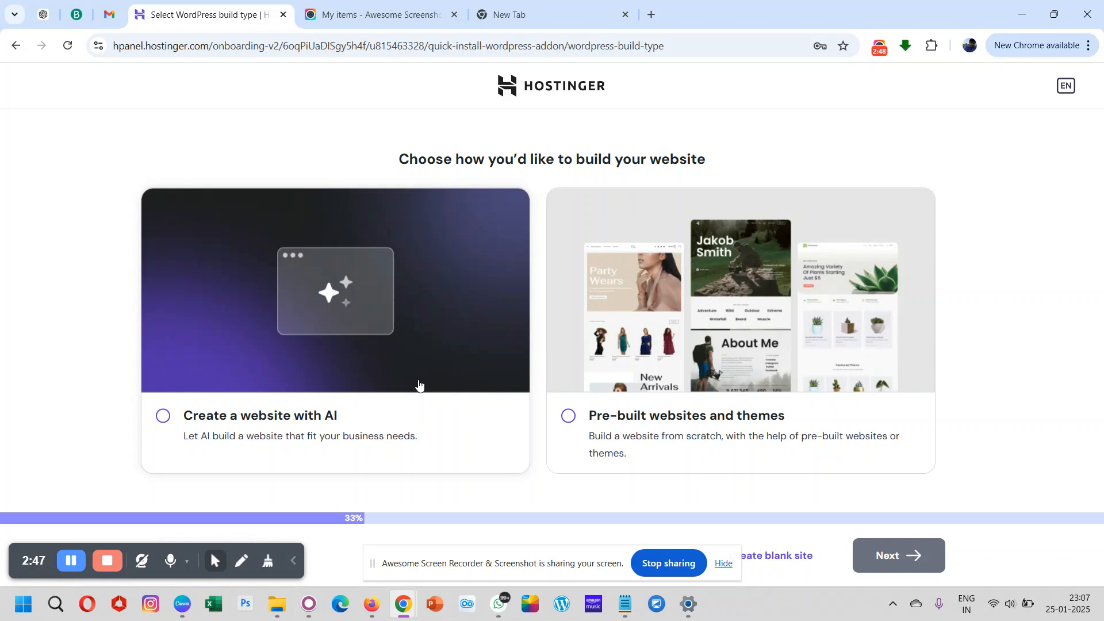
Build the site from pre-built websites and themes and move on to the theme gallery
left_click(665, 299)
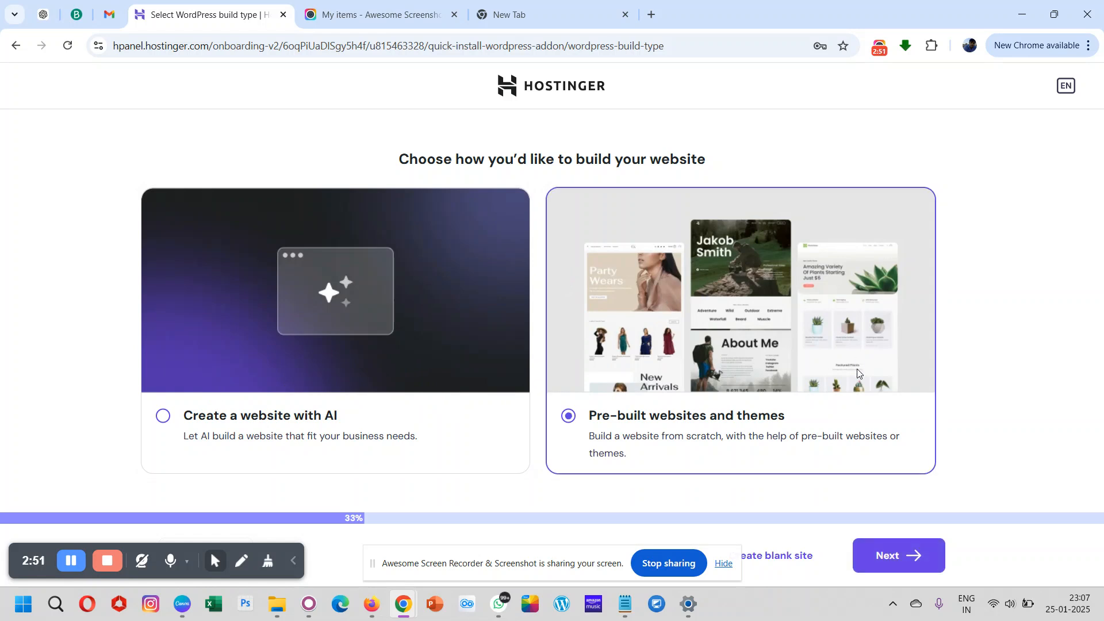
left_click(888, 555)
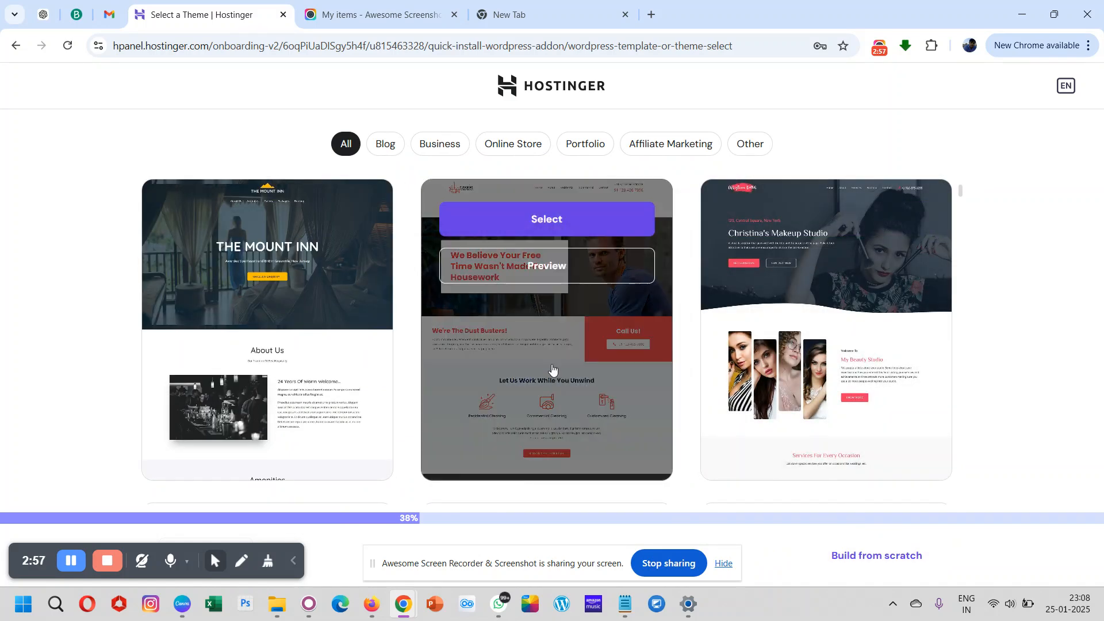
scroll(552, 368, "down", 10)
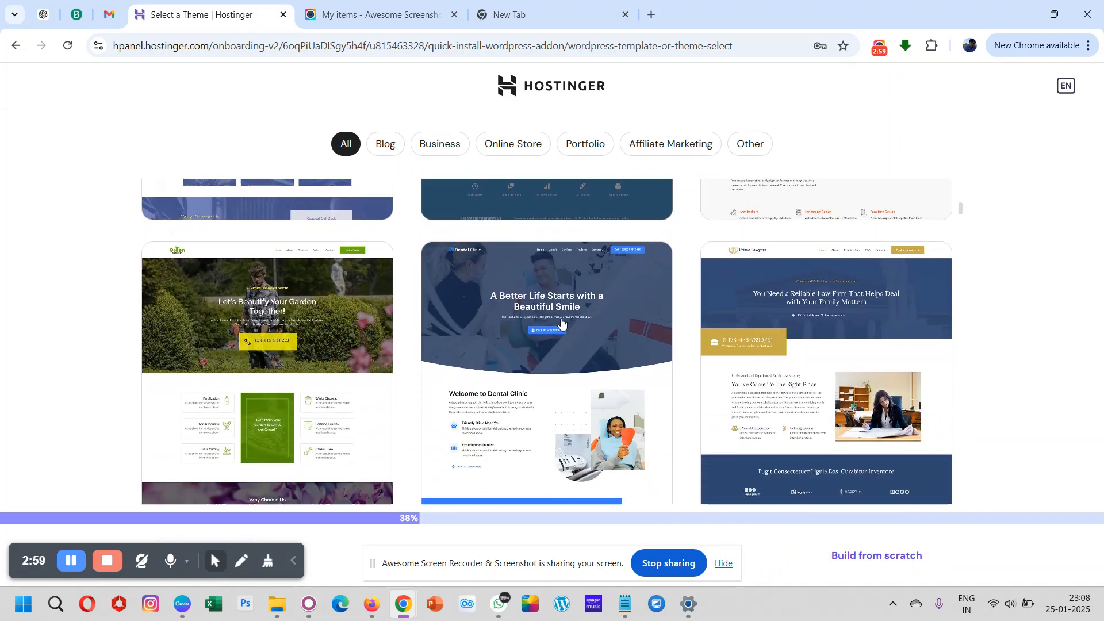
Filter themes to Online Store and select the Party Wears template
scroll(561, 323, "down", 6)
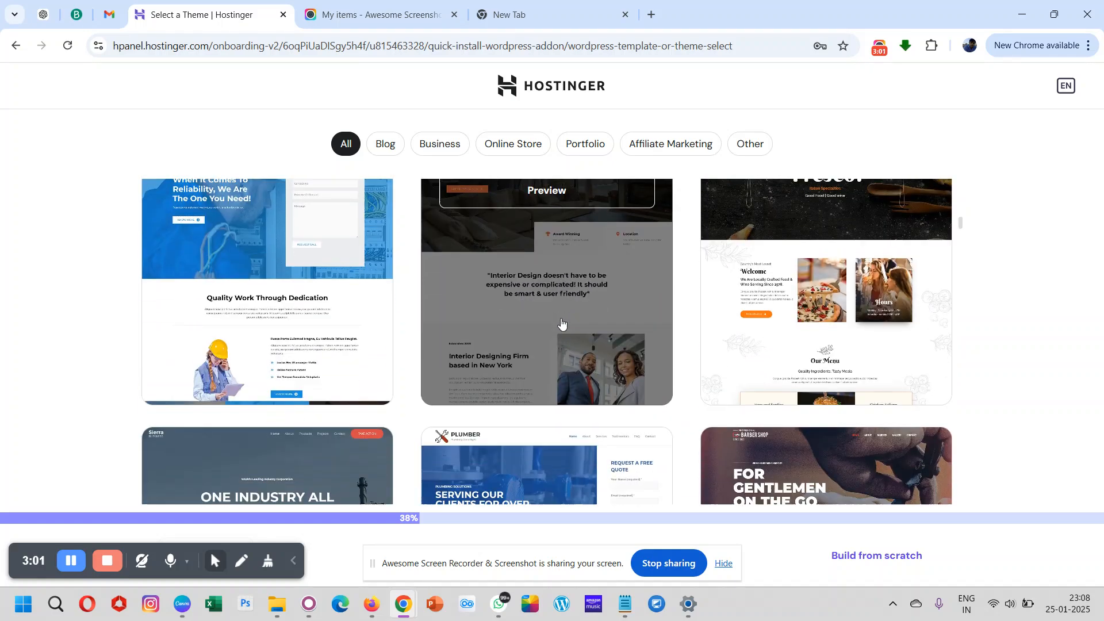
scroll(561, 323, "down", 3)
scroll(562, 323, "up", 10)
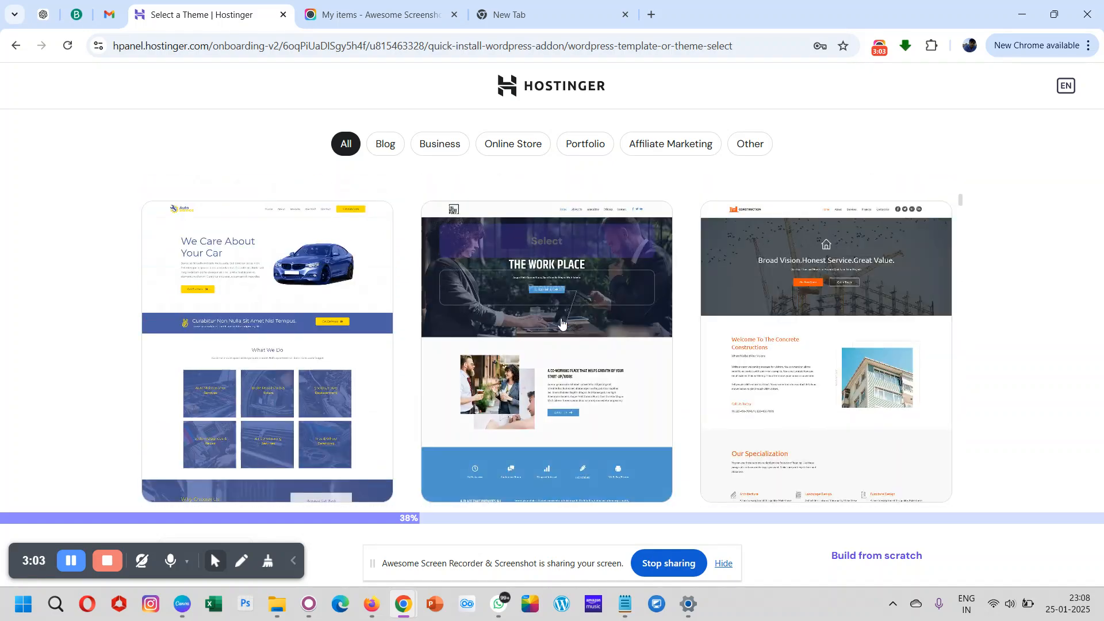
scroll(561, 323, "up", 5)
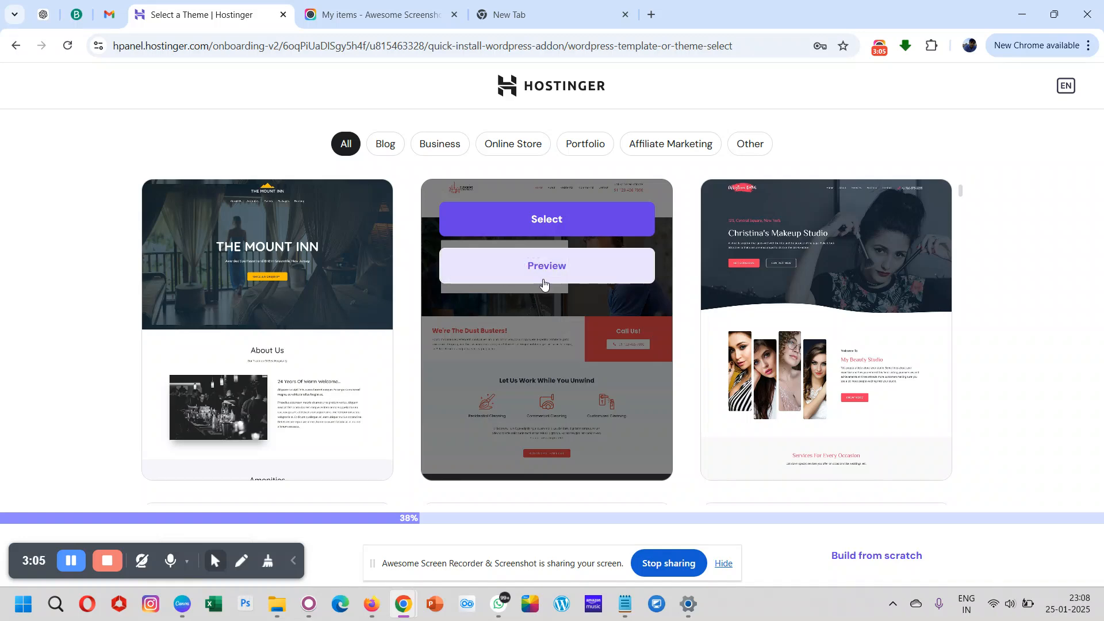
left_click(511, 144)
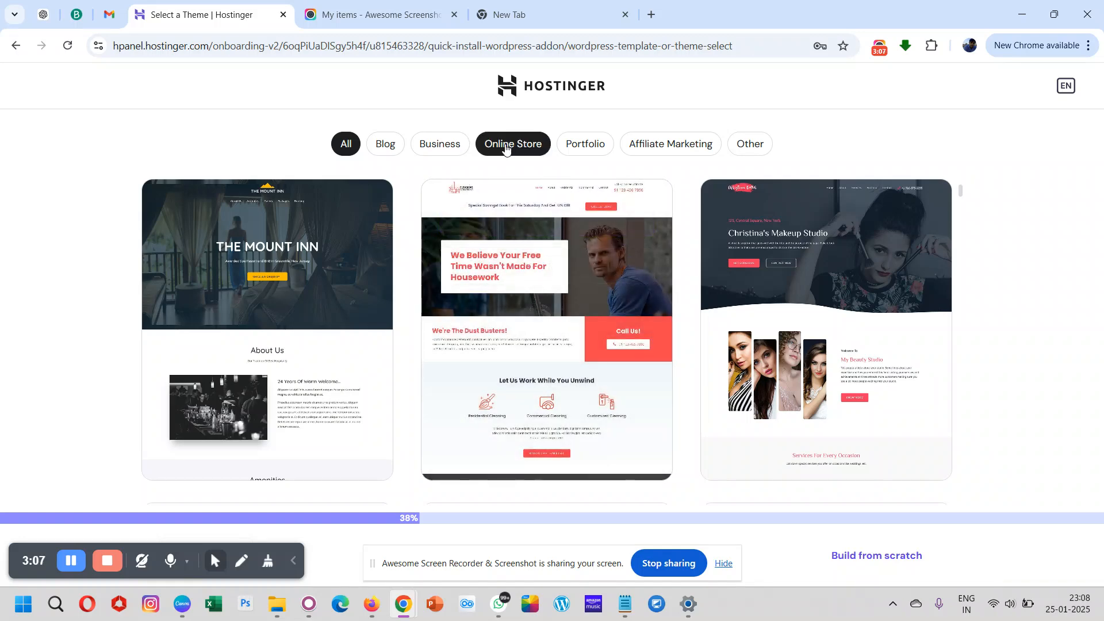
scroll(531, 262, "down", 3)
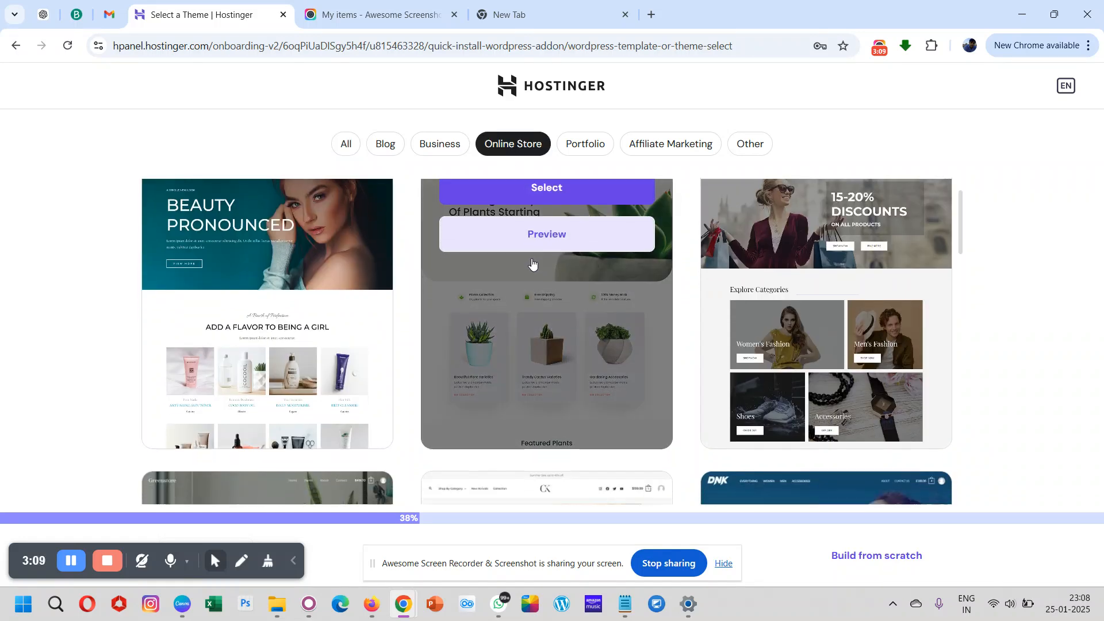
scroll(532, 262, "down", 2)
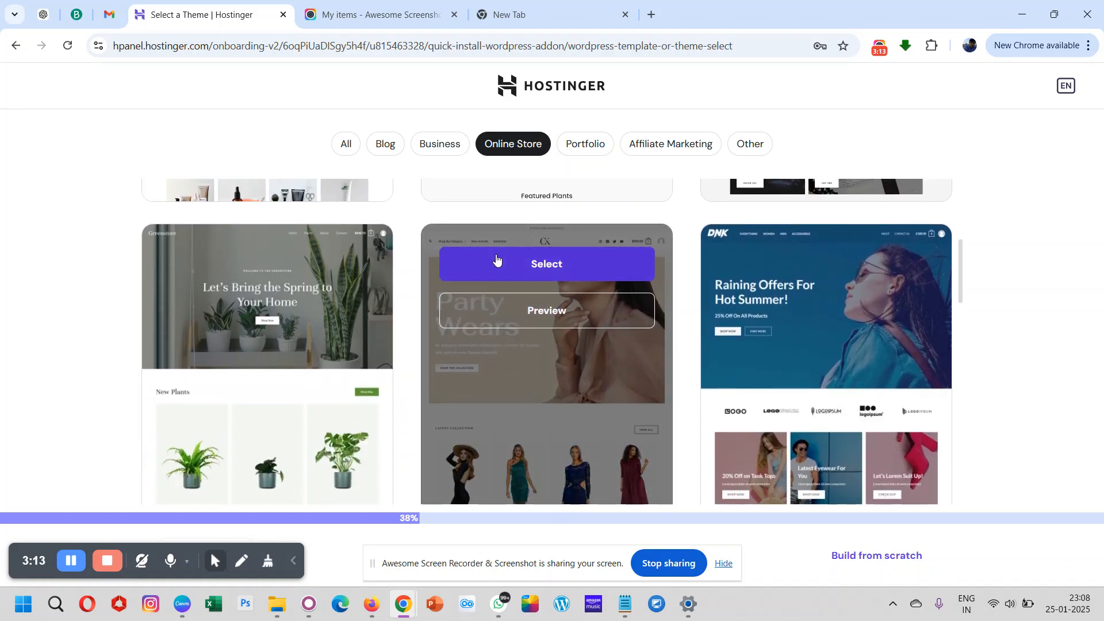
left_click(538, 266)
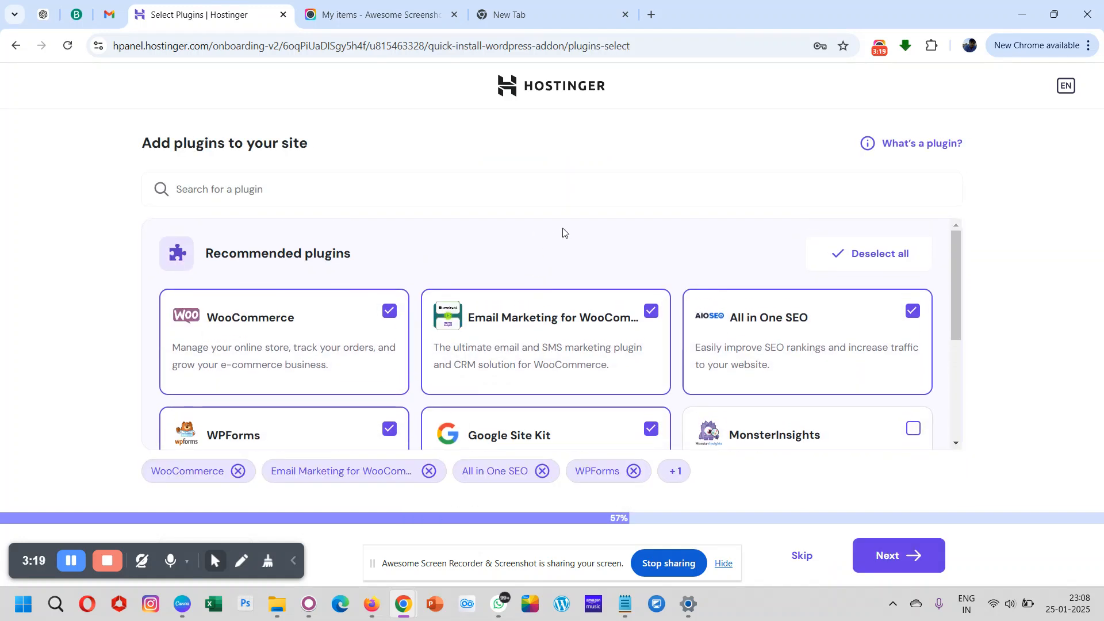
Drop Email Marketing for WooCommerce, All in One SEO, Google Site Kit and WPForms, keeping only WooCommerce
scroll(576, 235, "down", 1)
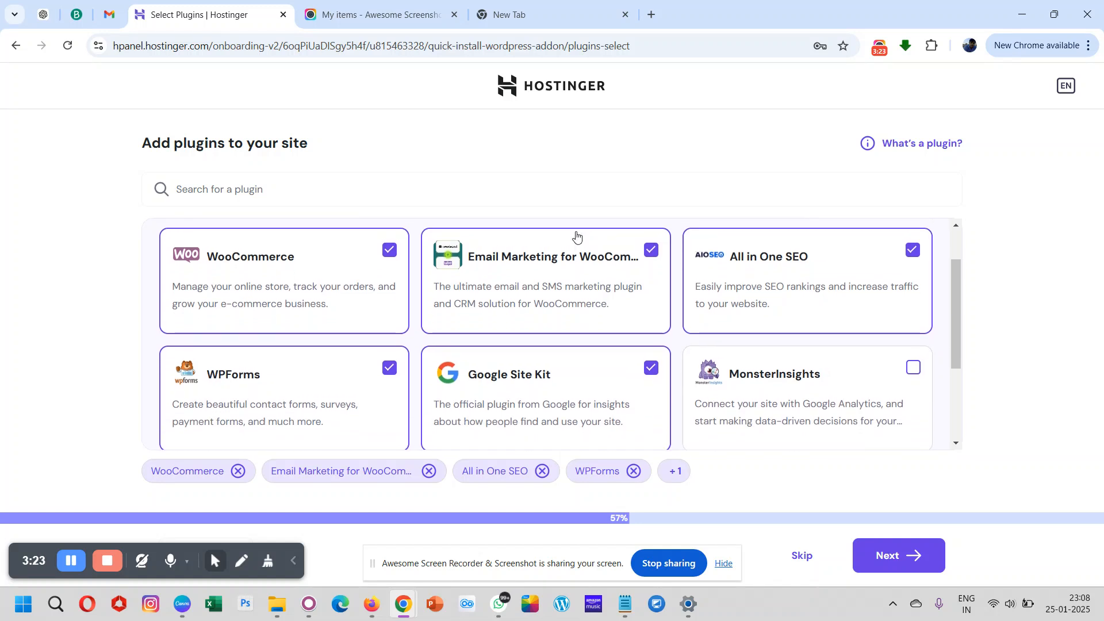
left_click(652, 252)
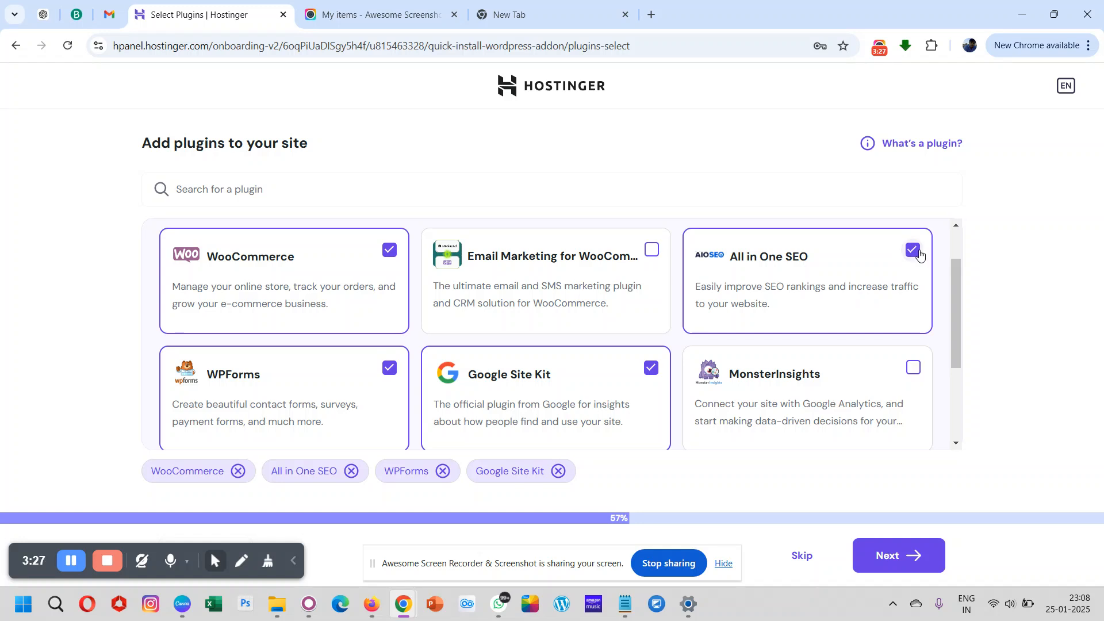
left_click(913, 249)
left_click(653, 365)
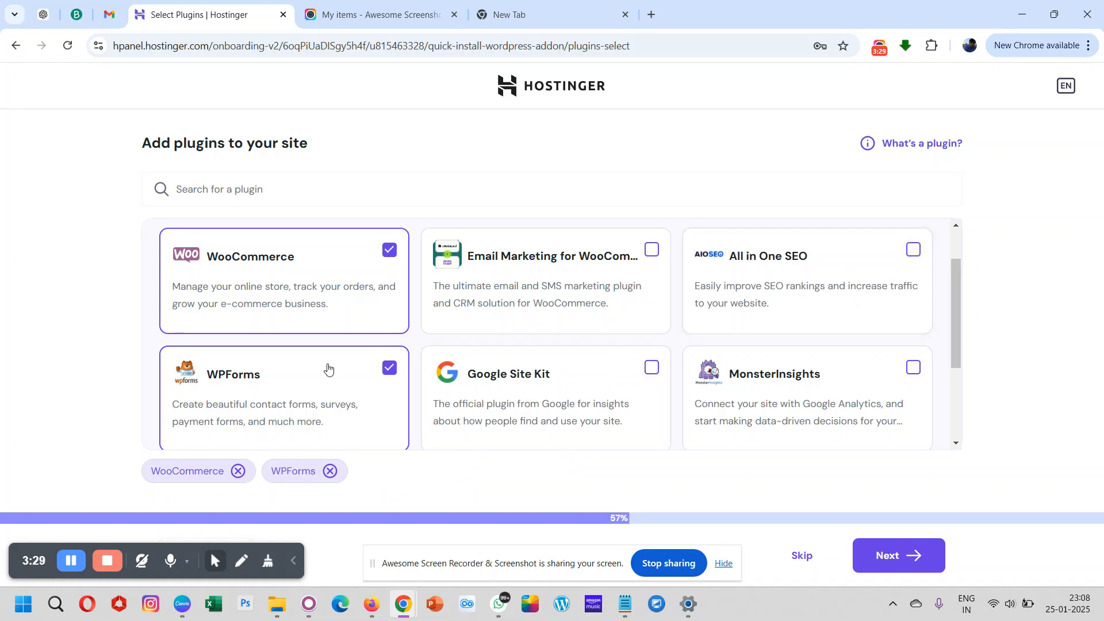
left_click(390, 368)
scroll(396, 375, "down", 3)
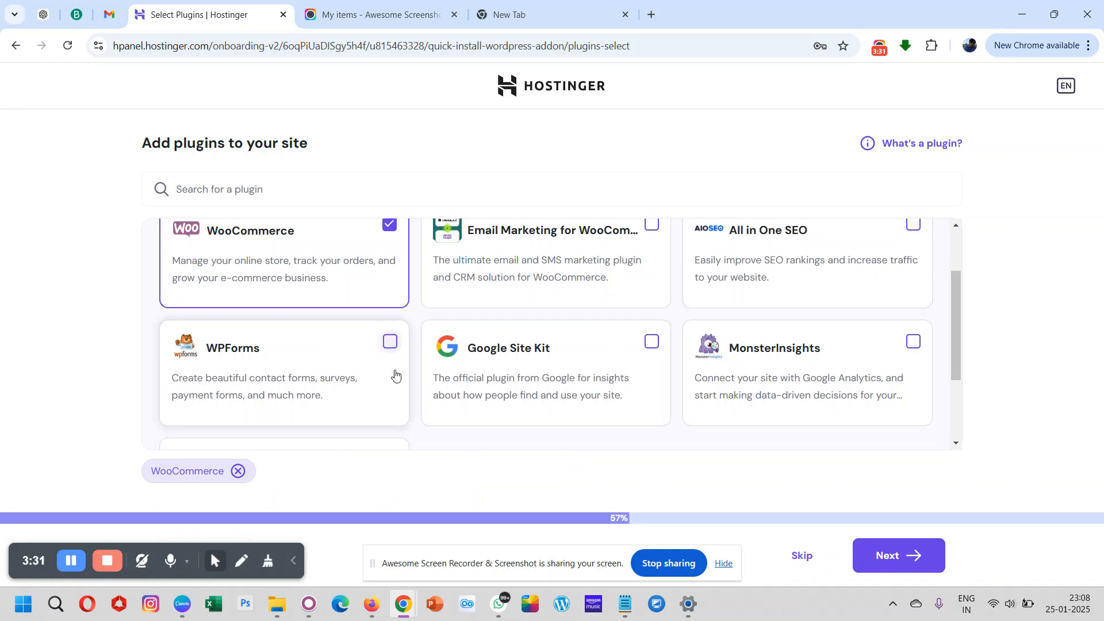
scroll(395, 375, "up", 2)
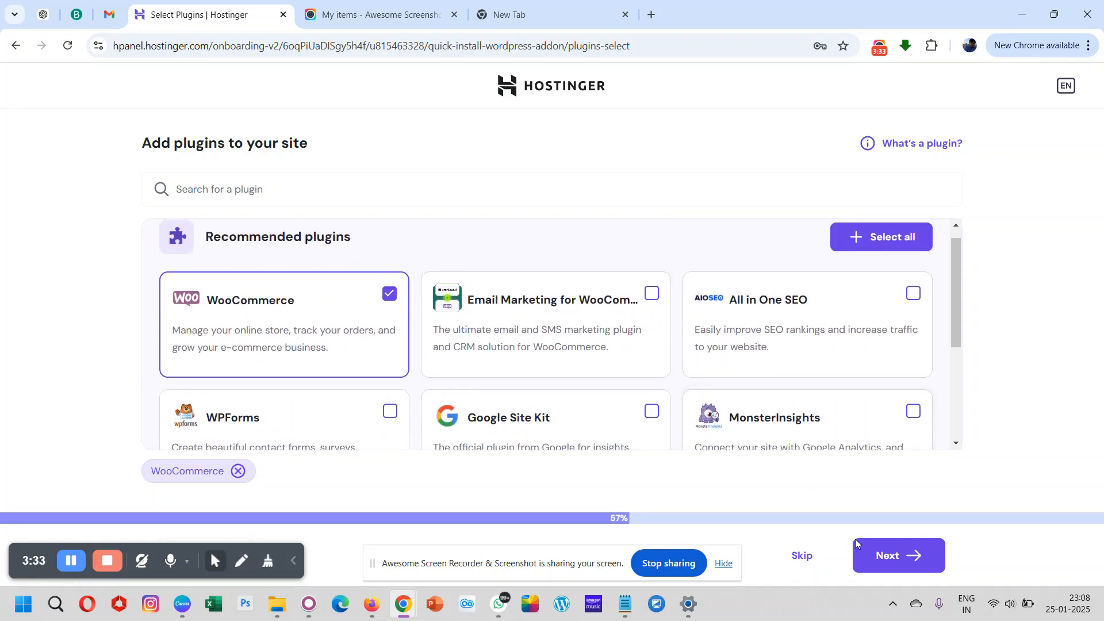
left_click(896, 558)
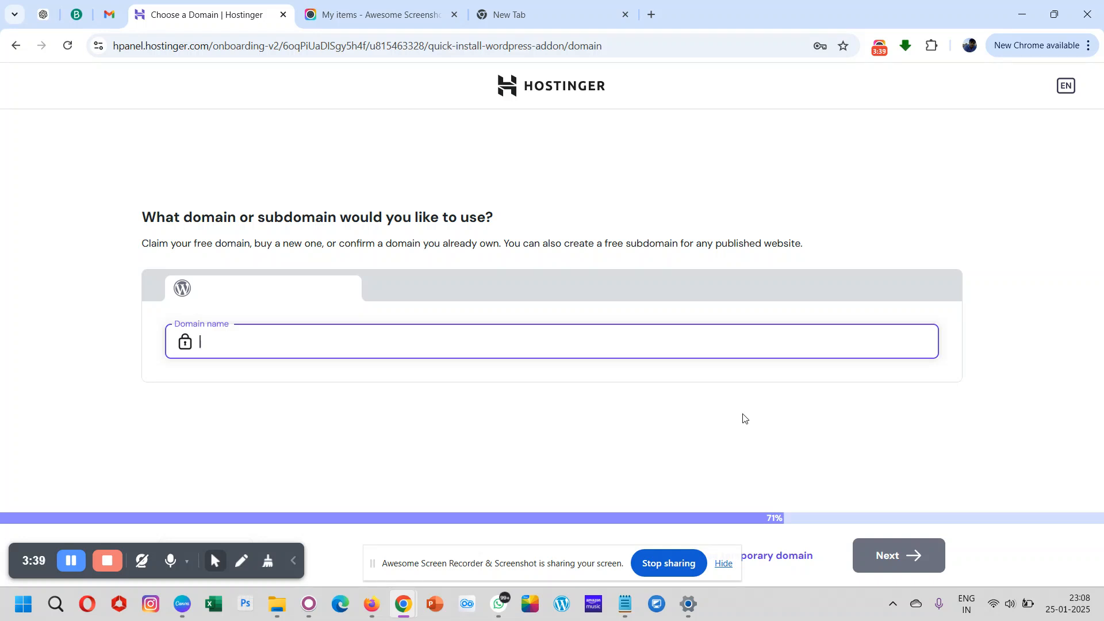
Use a temporary domain and start the WordPress installation
left_click(772, 557)
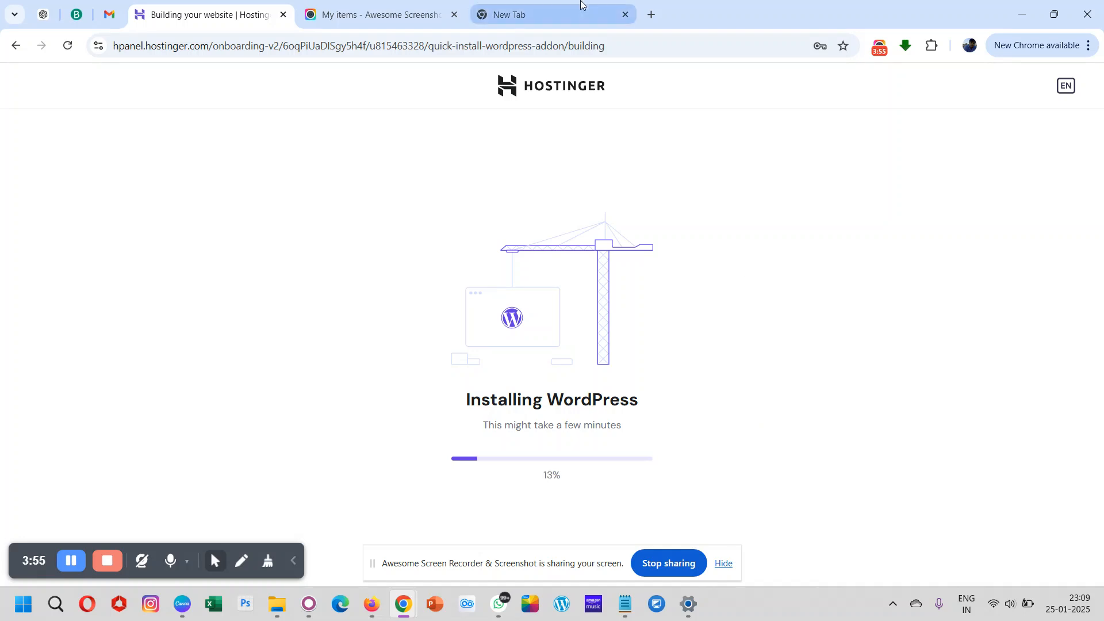
Close the empty New Tab and the Awesome Screenshot browser tabs
left_click(626, 15)
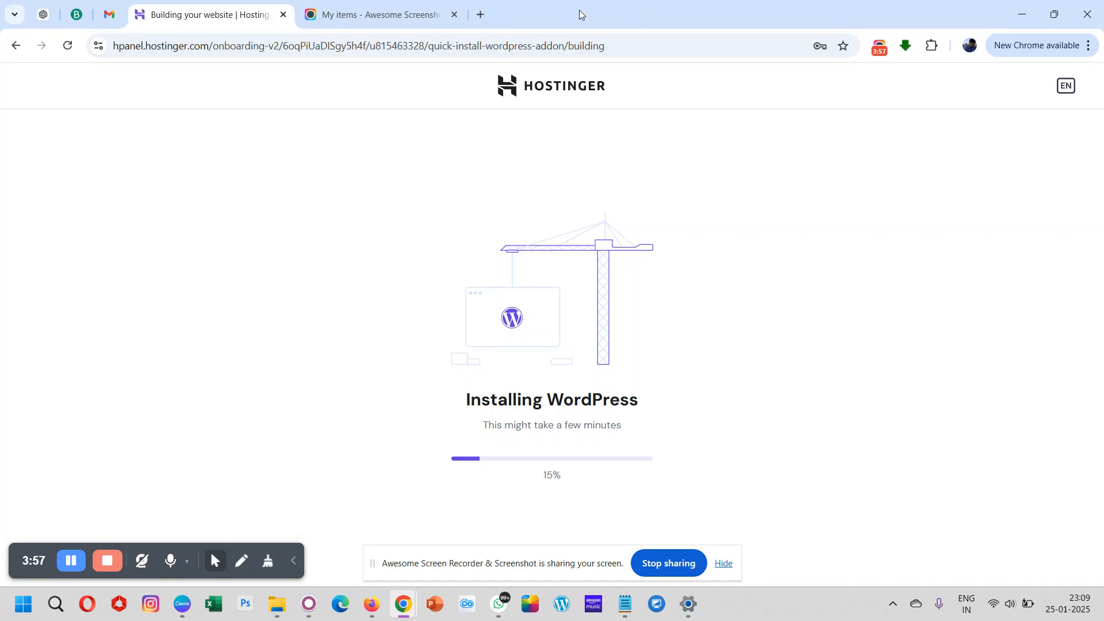
left_click(456, 14)
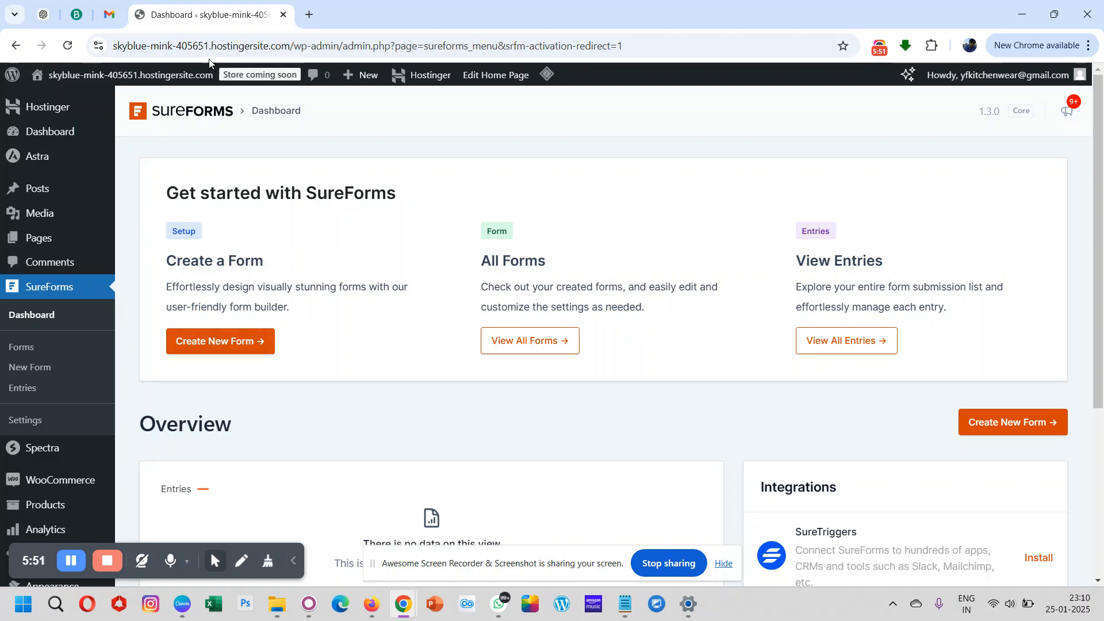
Open the site's Visit Store link from the admin bar in a new browser tab
left_click_drag(290, 46, 115, 48)
left_click(381, 140)
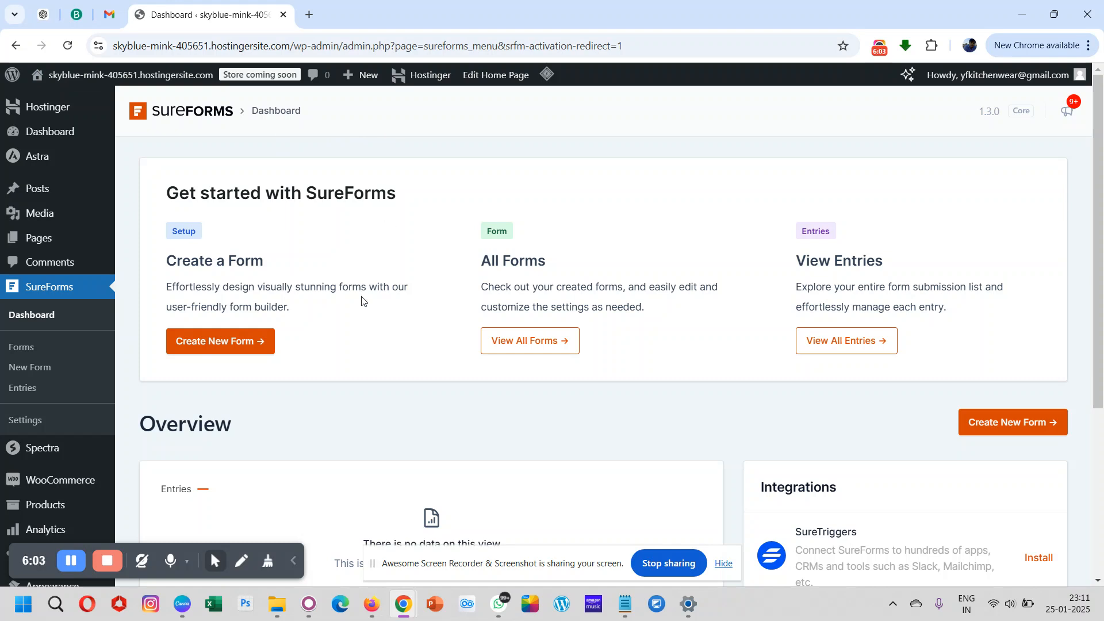
scroll(444, 250, "down", 5)
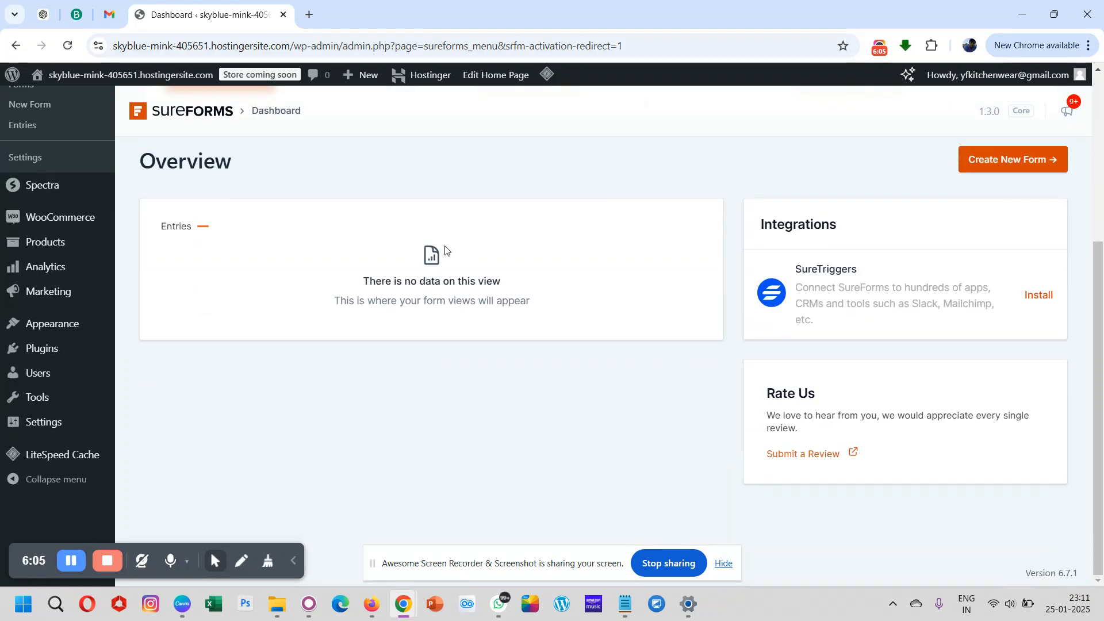
scroll(444, 251, "up", 2)
scroll(441, 236, "up", 3)
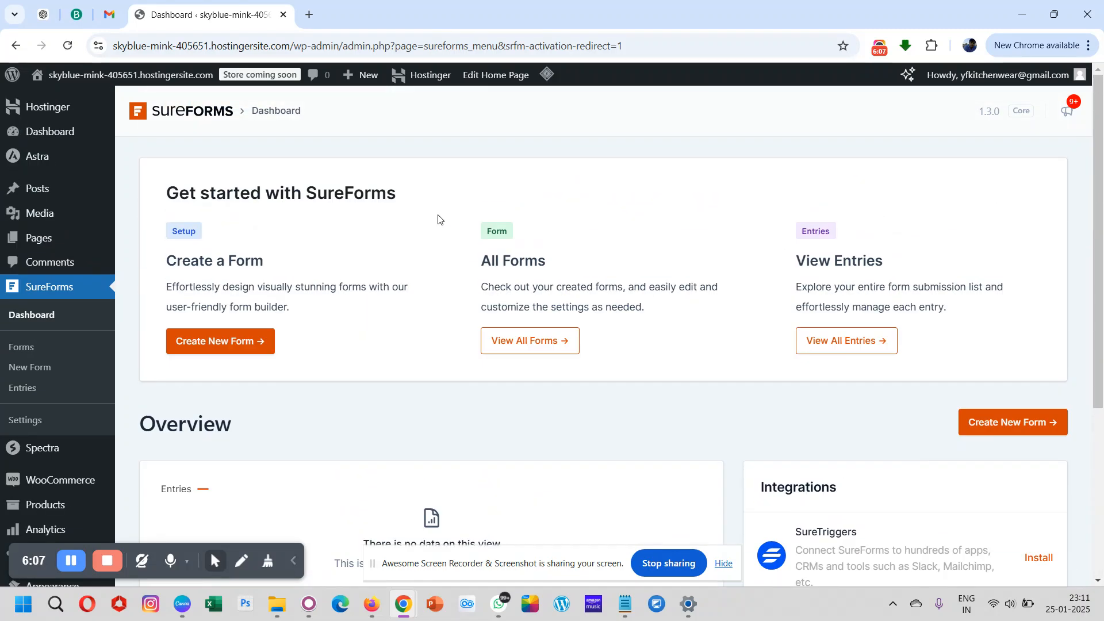
mouse_move(101, 79)
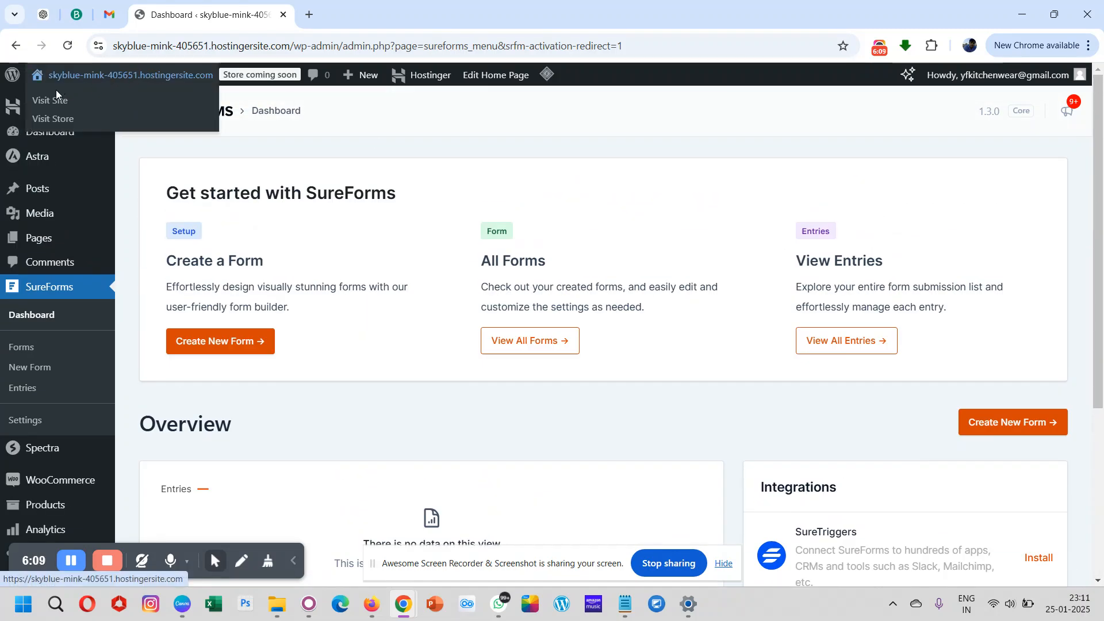
right_click(86, 118)
left_click(138, 126)
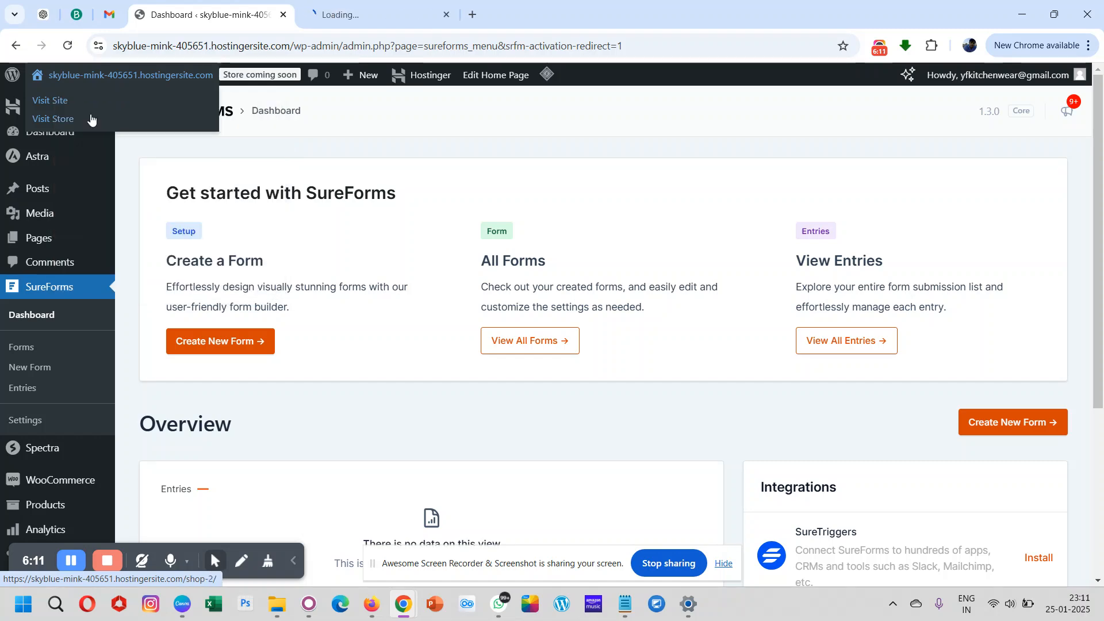
Look over the loaded Party Wears storefront homepage, then return to the admin dashboard tab
left_click(362, 13)
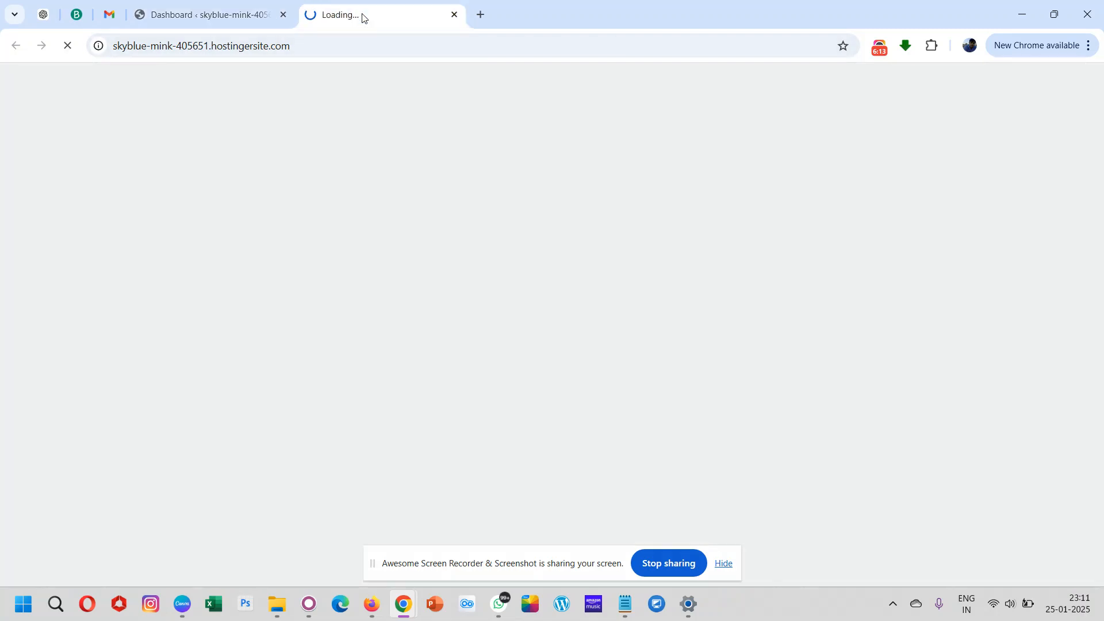
scroll(345, 318, "down", 10)
scroll(345, 318, "down", 15)
scroll(346, 318, "up", 5)
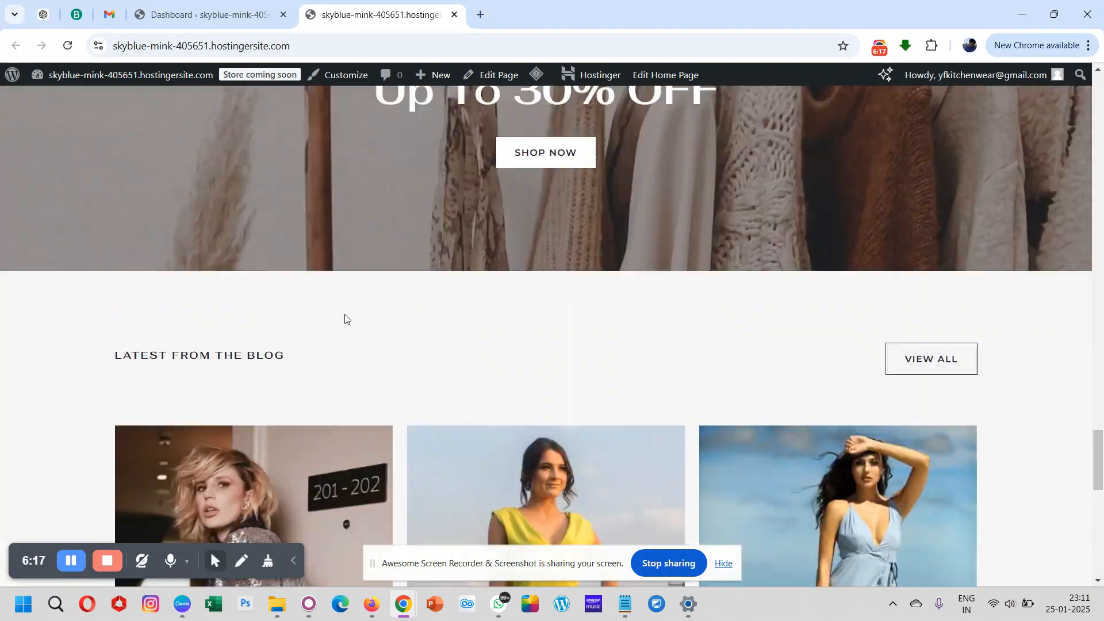
scroll(345, 318, "up", 15)
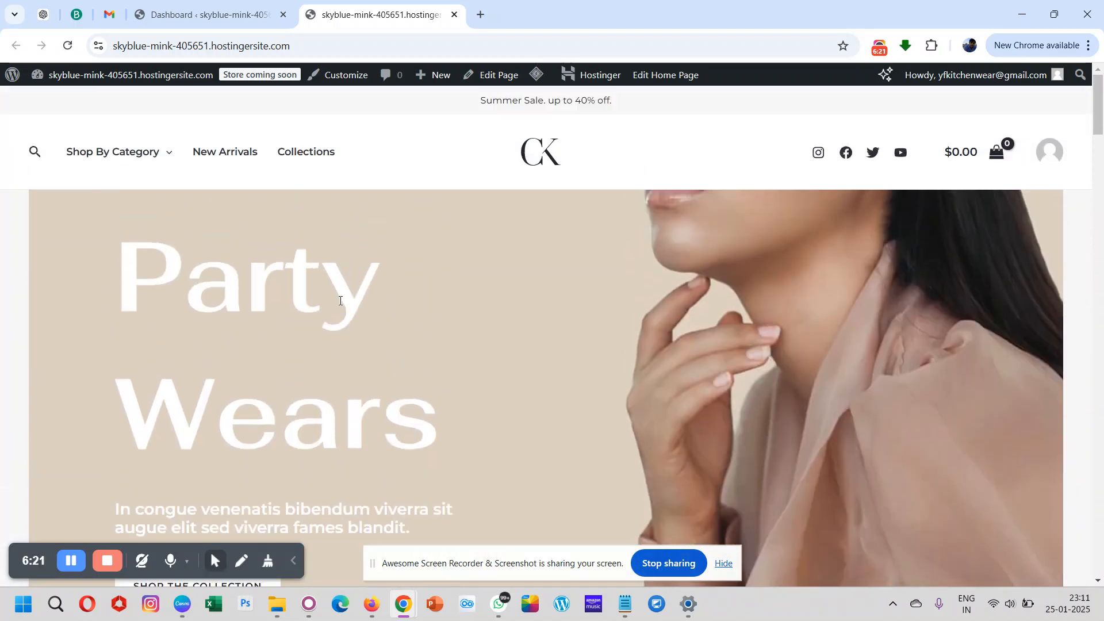
left_click(217, 4)
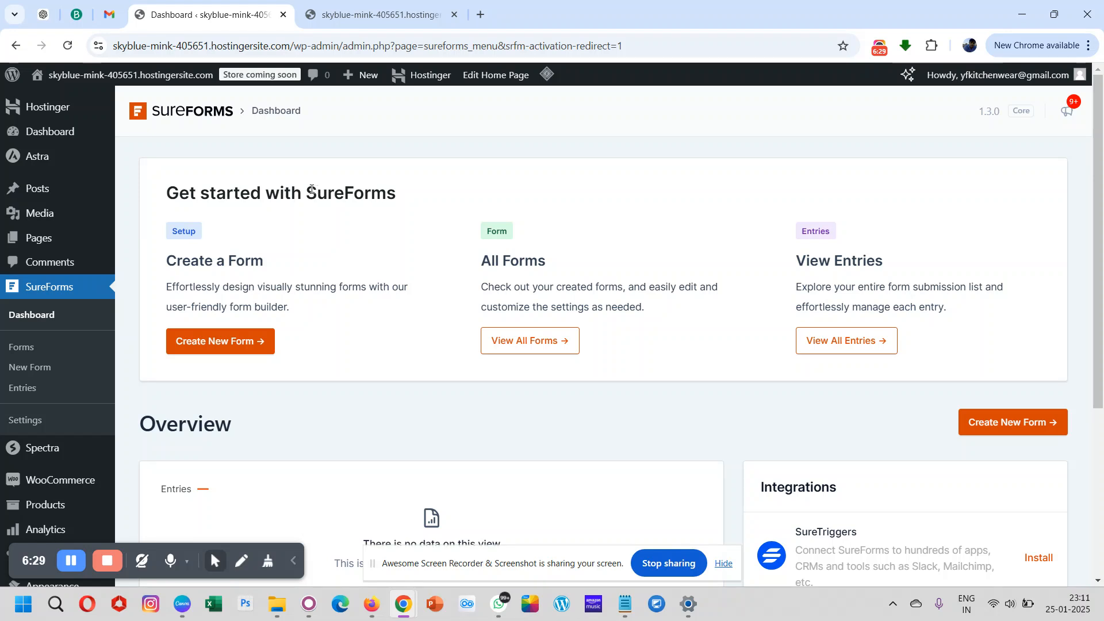
Bring up Settings > General and place the cursor in the Tagline field, dismissing its autofill suggestion
mouse_move(64, 162)
scroll(134, 332, "down", 5)
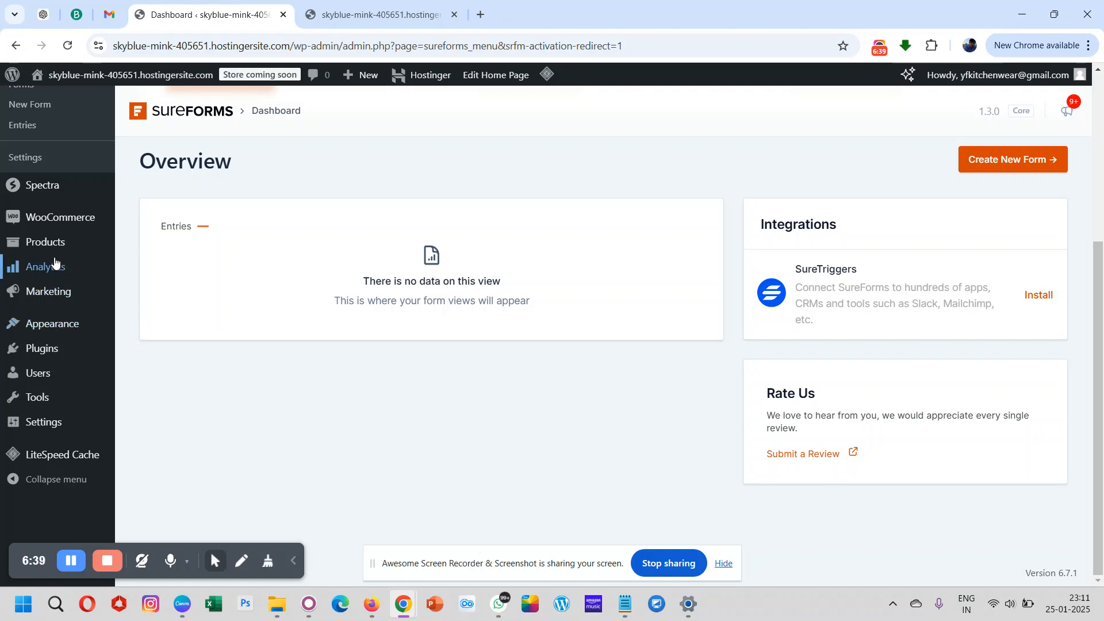
mouse_move(41, 427)
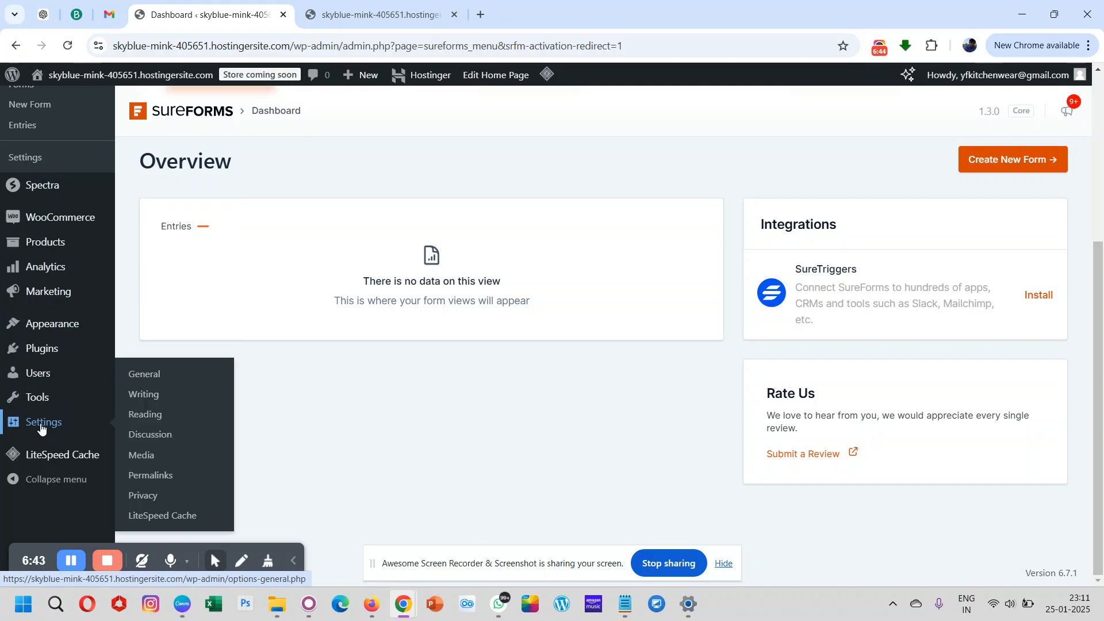
left_click(41, 426)
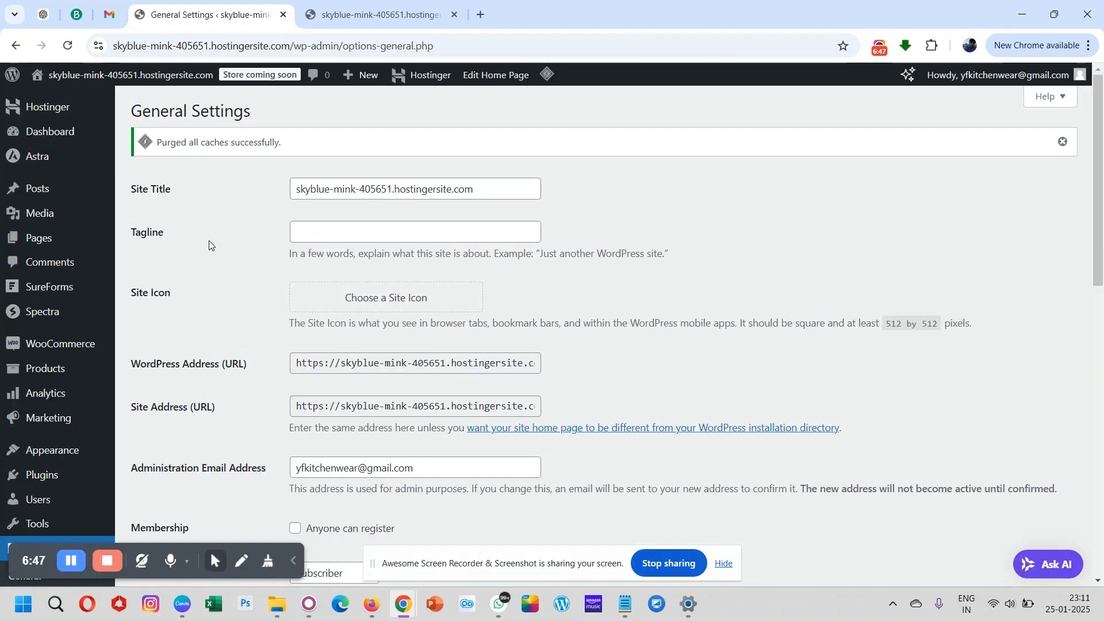
left_click(322, 238)
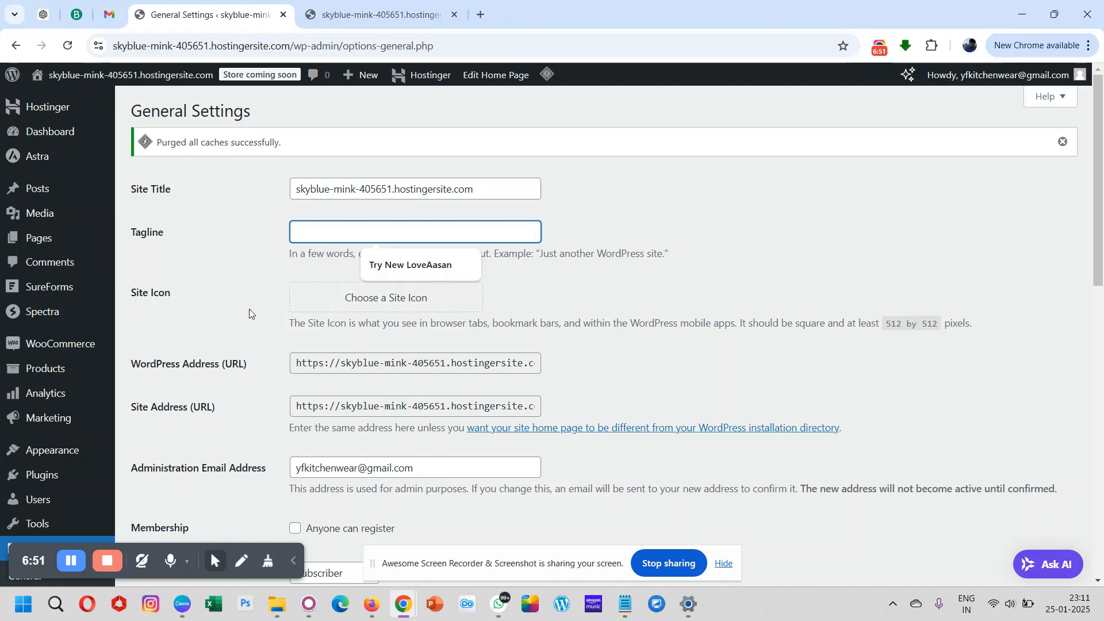
left_click(265, 281)
scroll(265, 286, "down", 10)
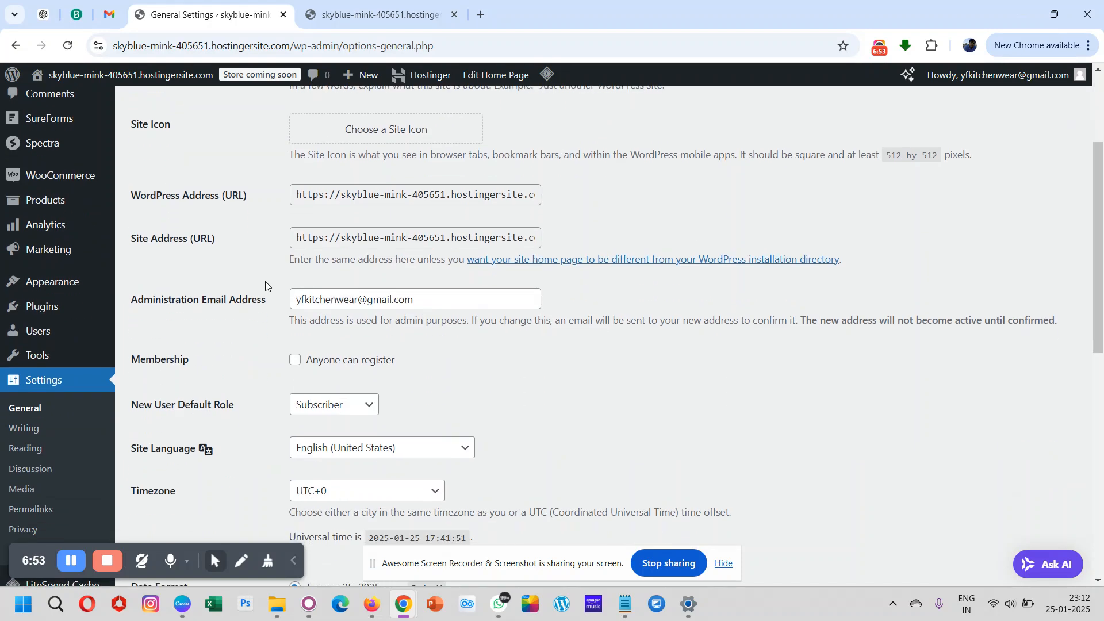
scroll(265, 286, "up", 10)
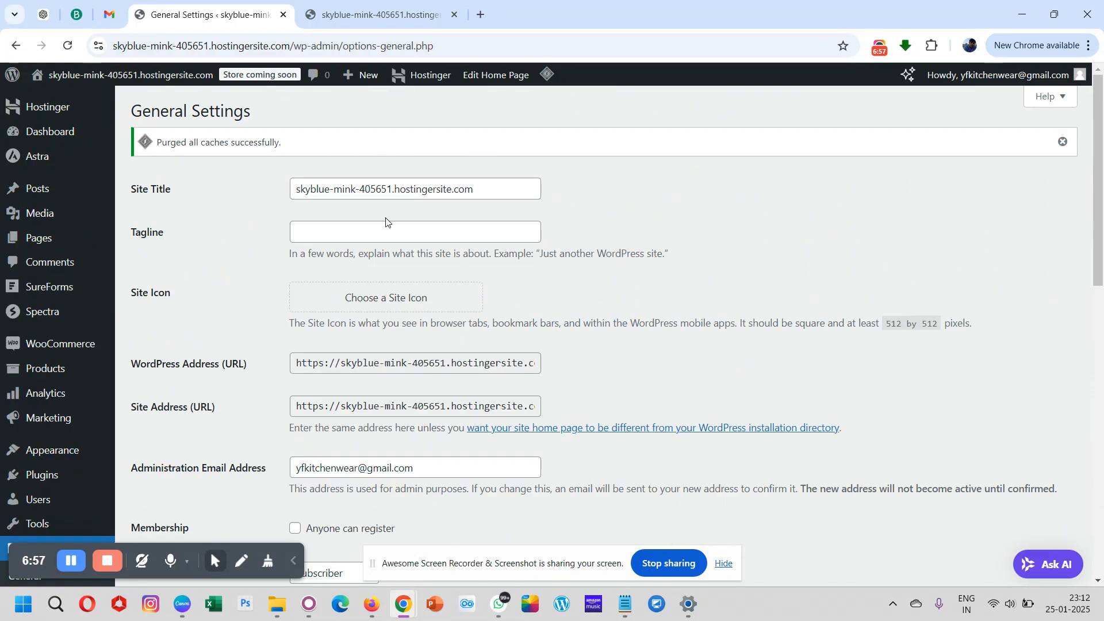
Replace the site title with 'Zerjama'
left_click(375, 191)
key("ctrl+a")
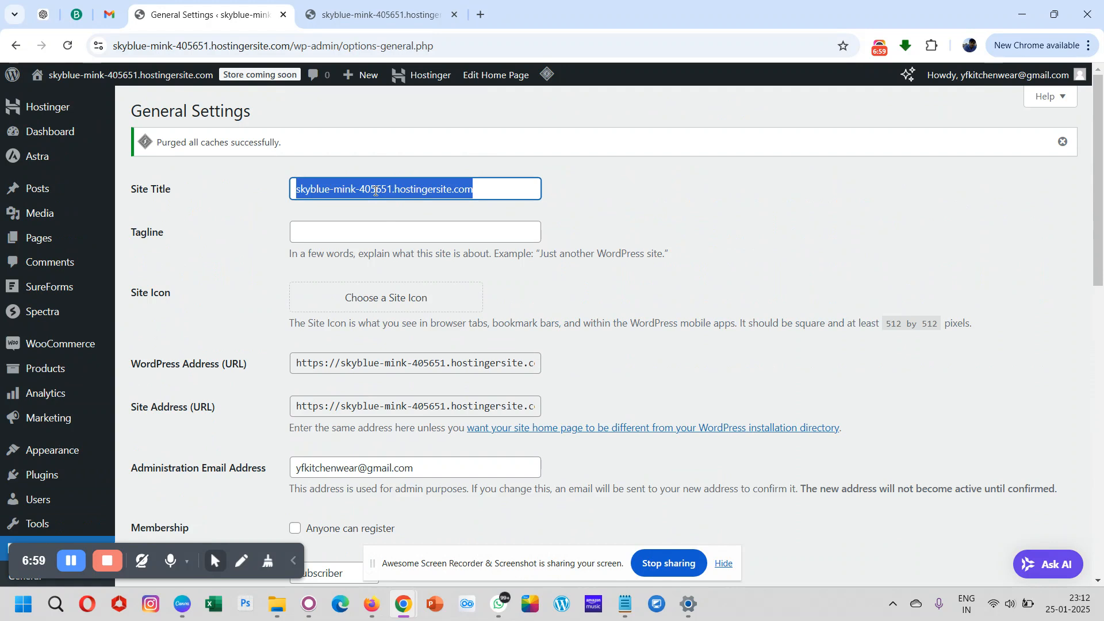
type("Ze")
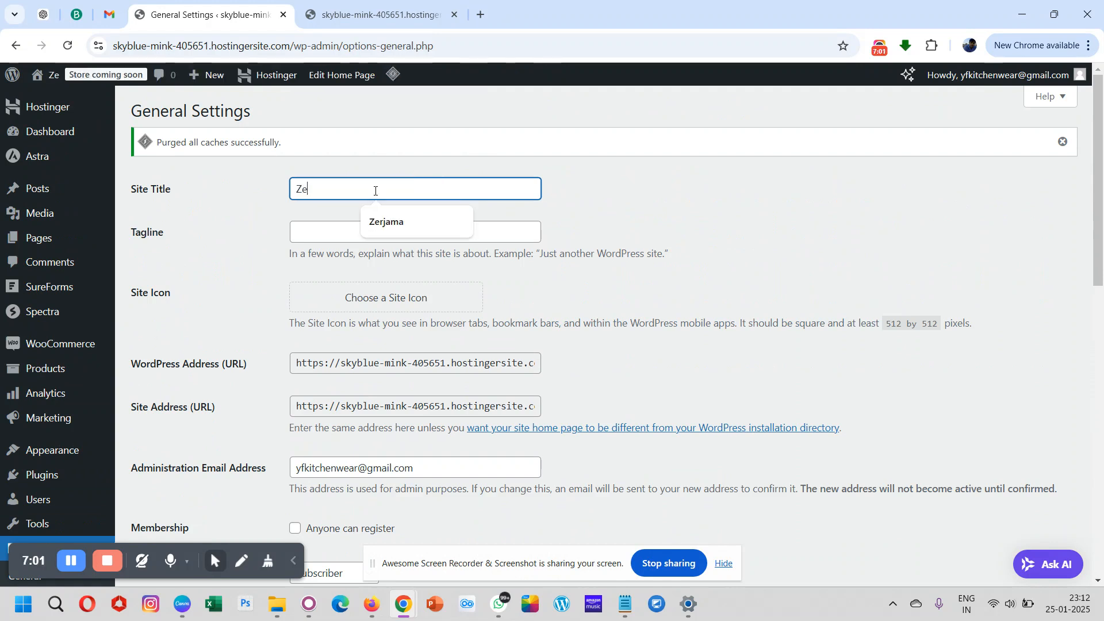
type("rjama")
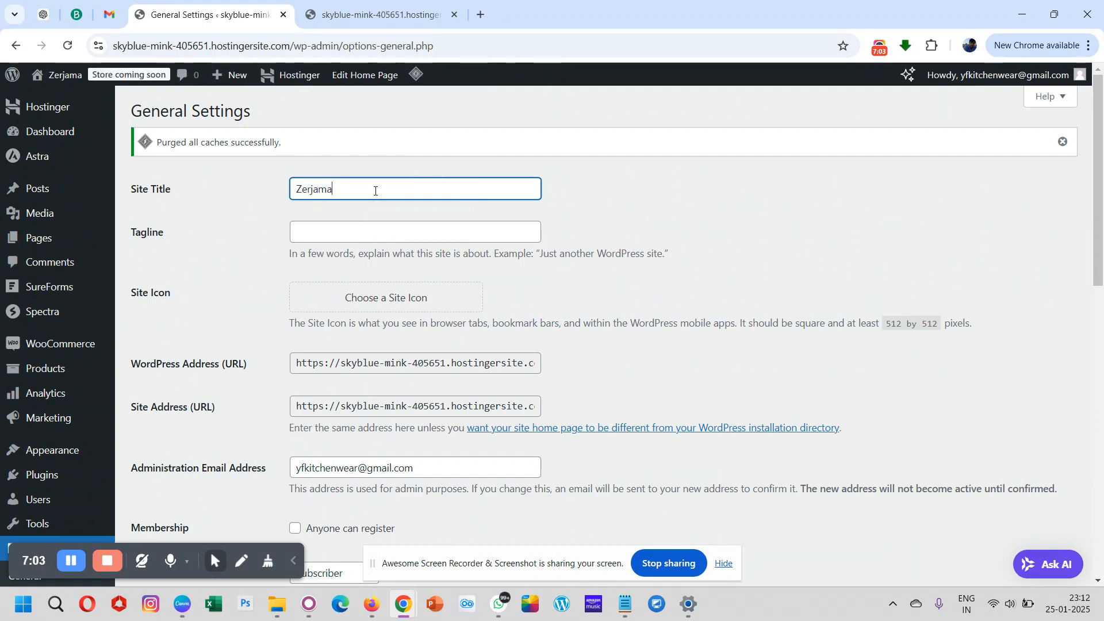
left_click(223, 222)
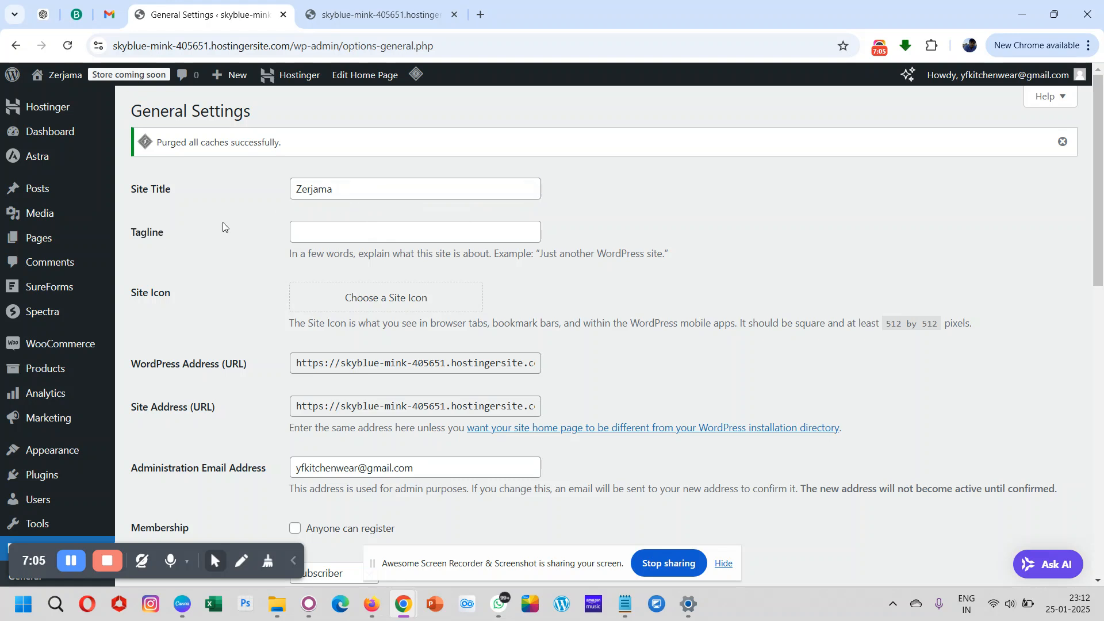
Set the site tagline to 'Premium Lingerie Store'
left_click(330, 234)
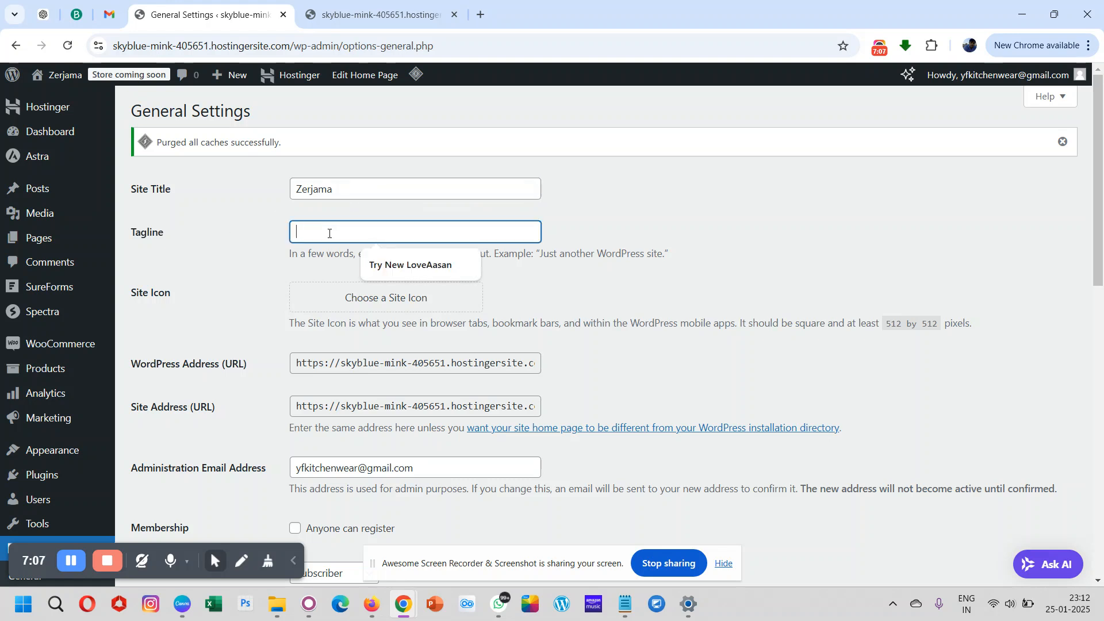
type("Pre")
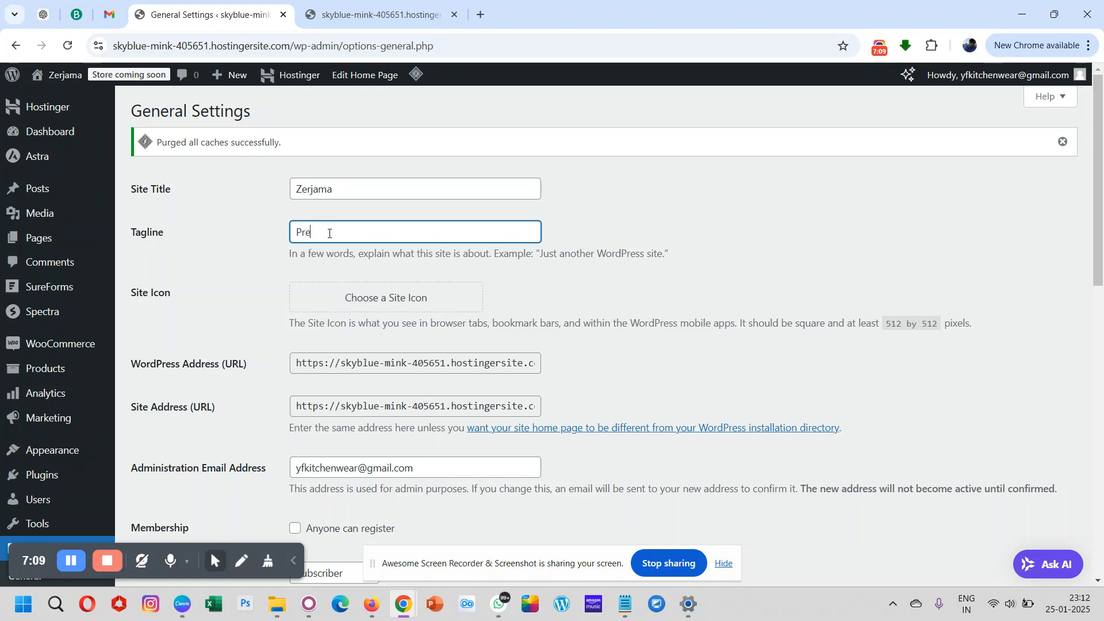
type("mium Linterie")
key("BackSpace")
key("BackSpace")
key("BackSpace")
key("BackSpace")
type("gerie Store")
Upload zj.jpg from the ZerJama logo folder and crop it as the site icon
left_click(362, 298)
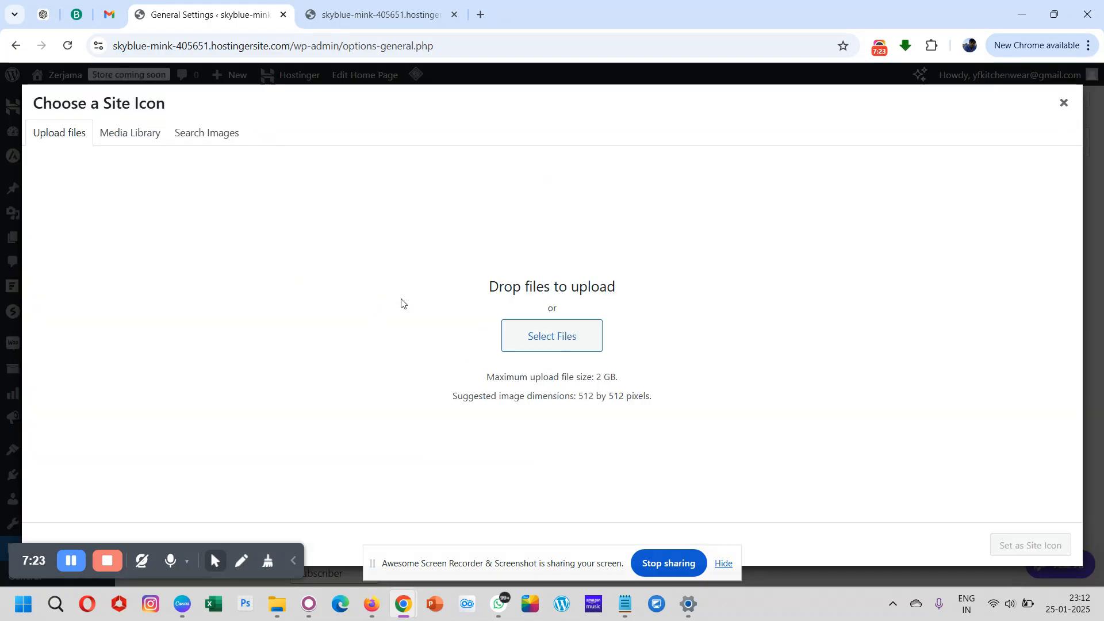
left_click(567, 339)
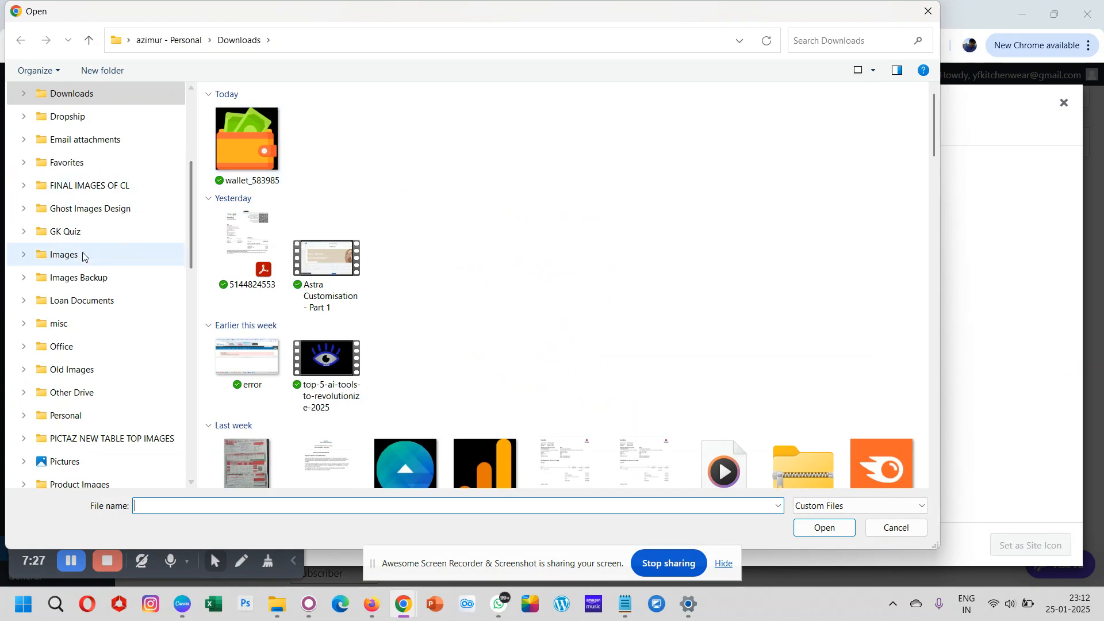
scroll(82, 255, "down", 3)
left_click(72, 167)
double_click(304, 157)
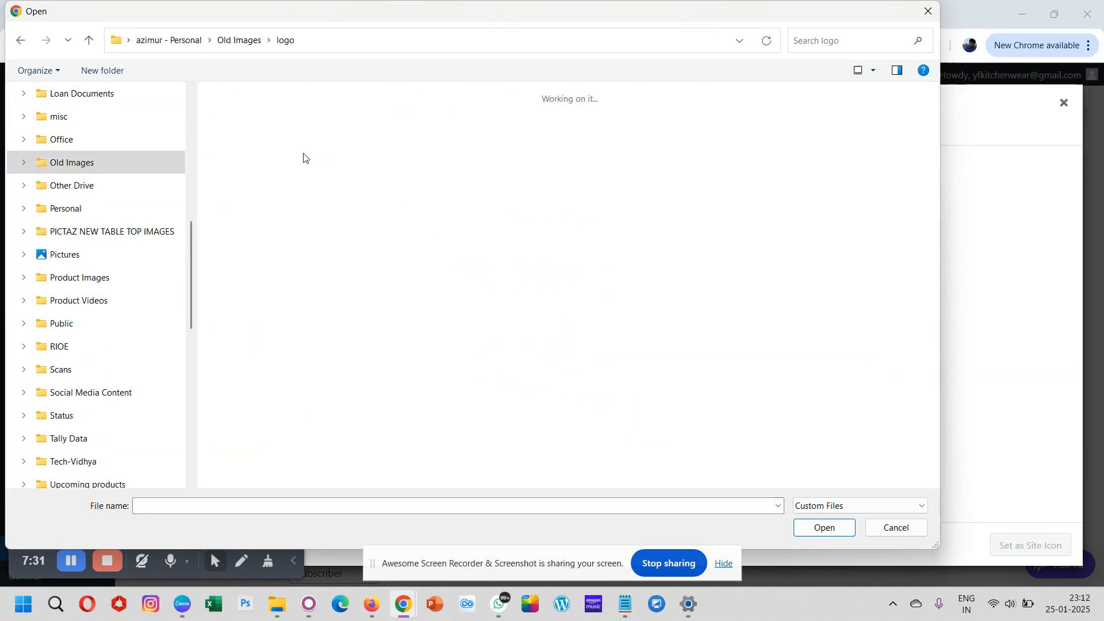
double_click(905, 131)
double_click(744, 329)
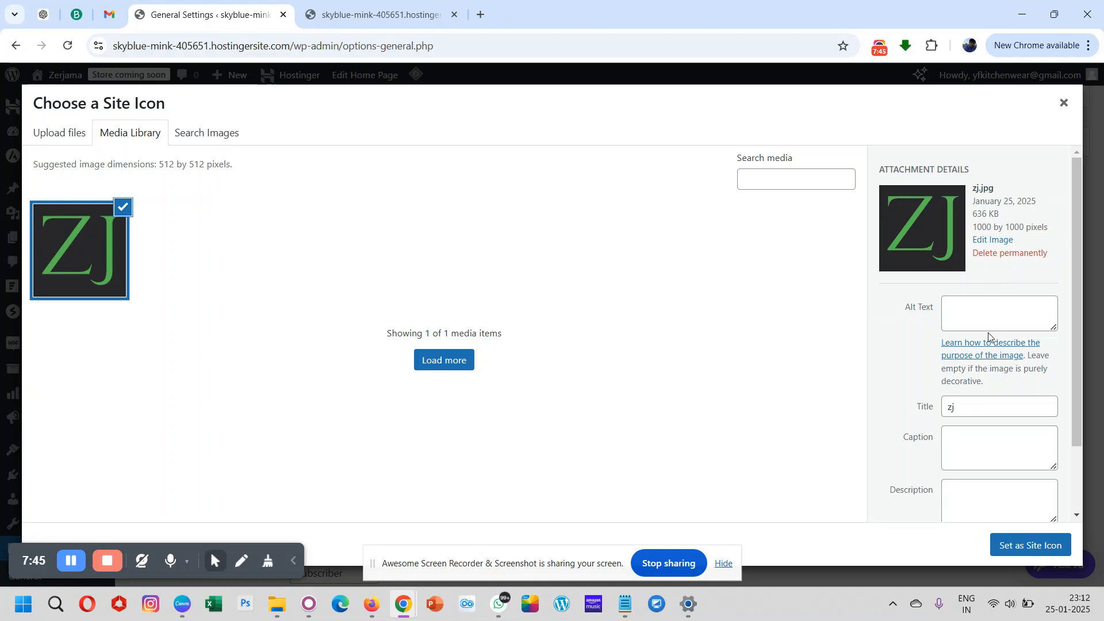
left_click(1010, 547)
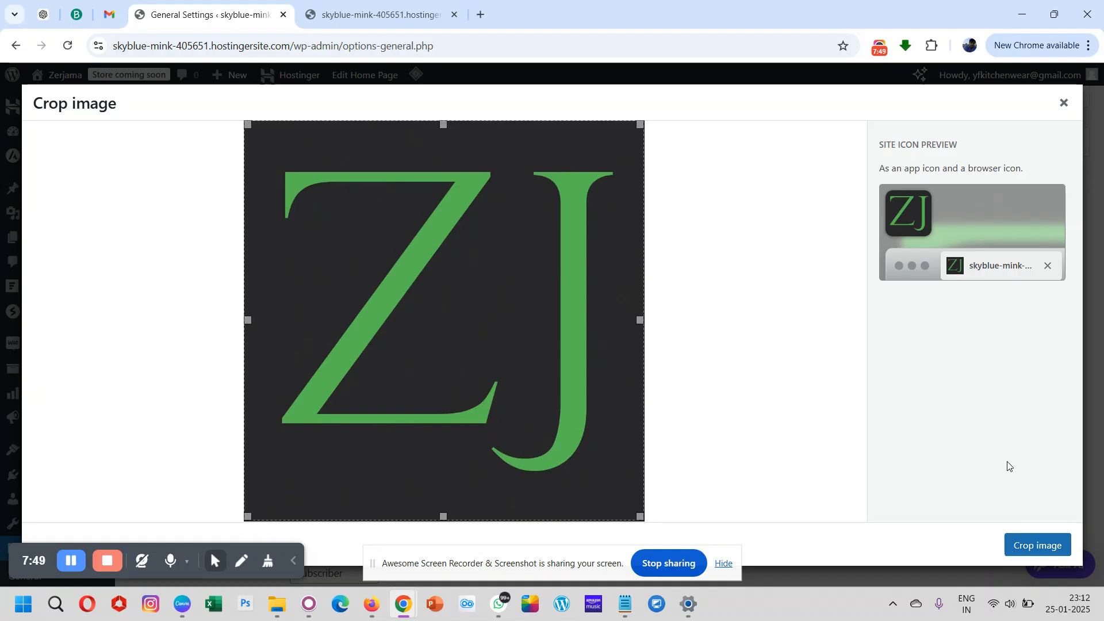
left_click(1038, 551)
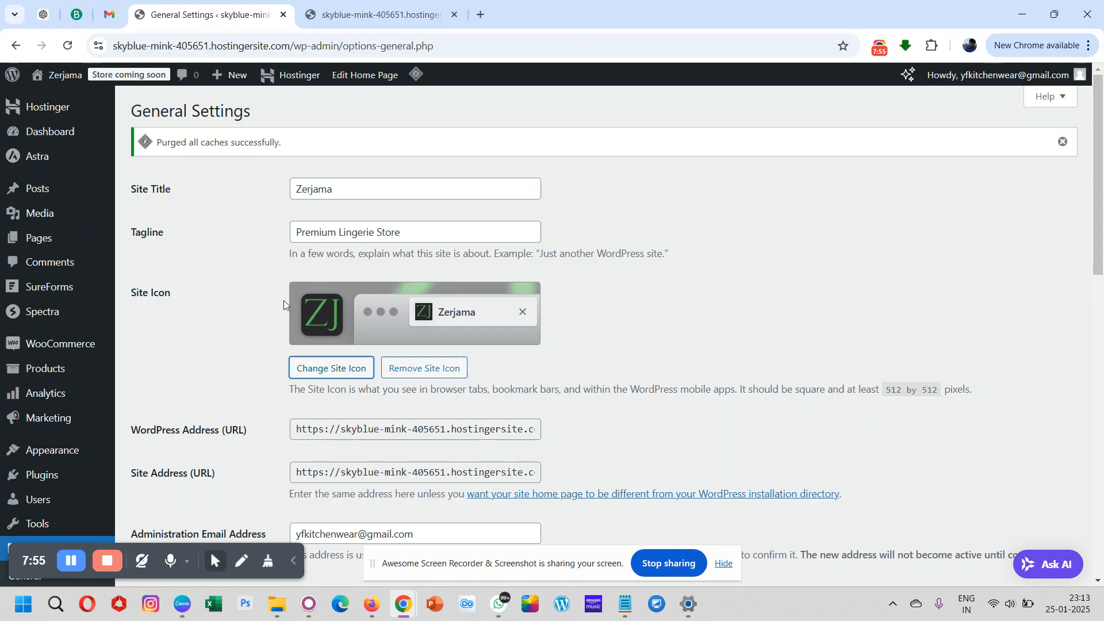
Keep the administration email as is and enable 'Anyone can register' membership
scroll(205, 326, "down", 1)
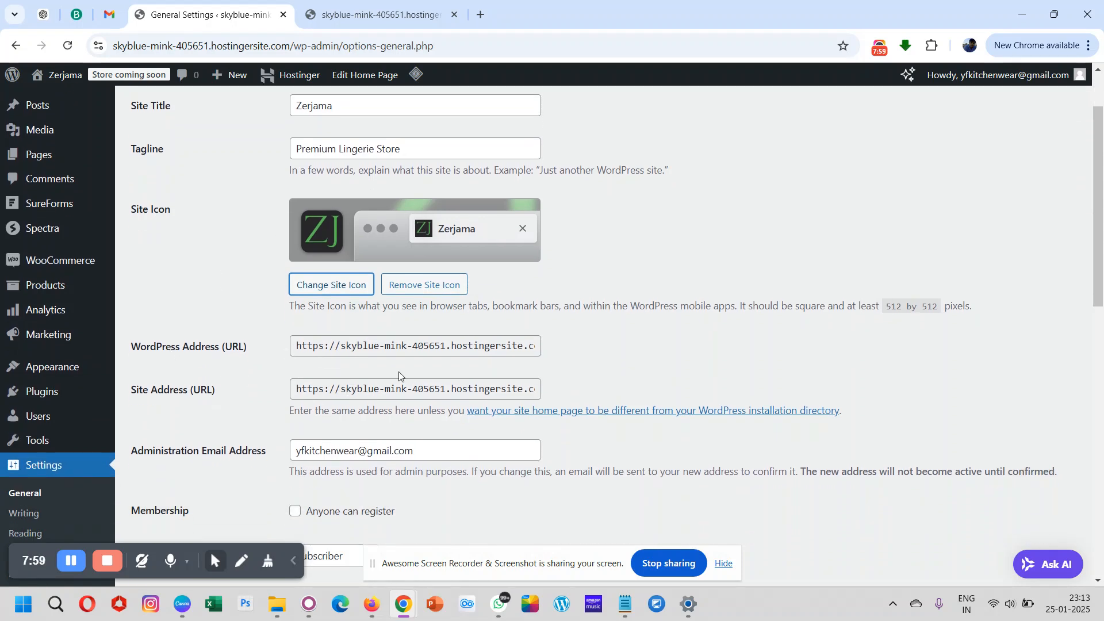
scroll(265, 377, "down", 1)
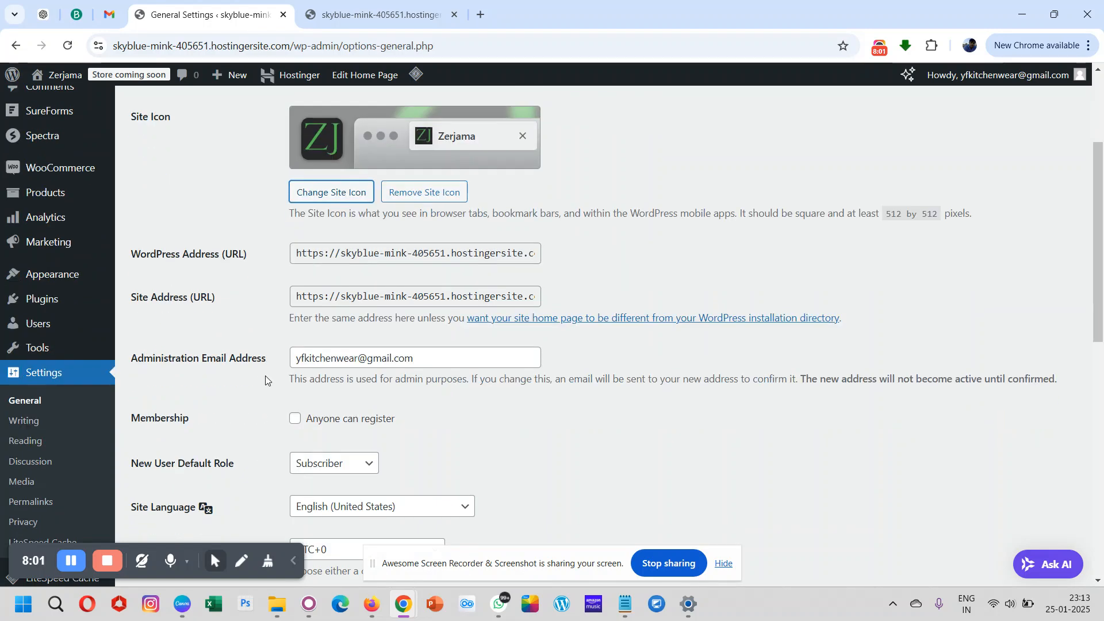
triple_click(366, 351)
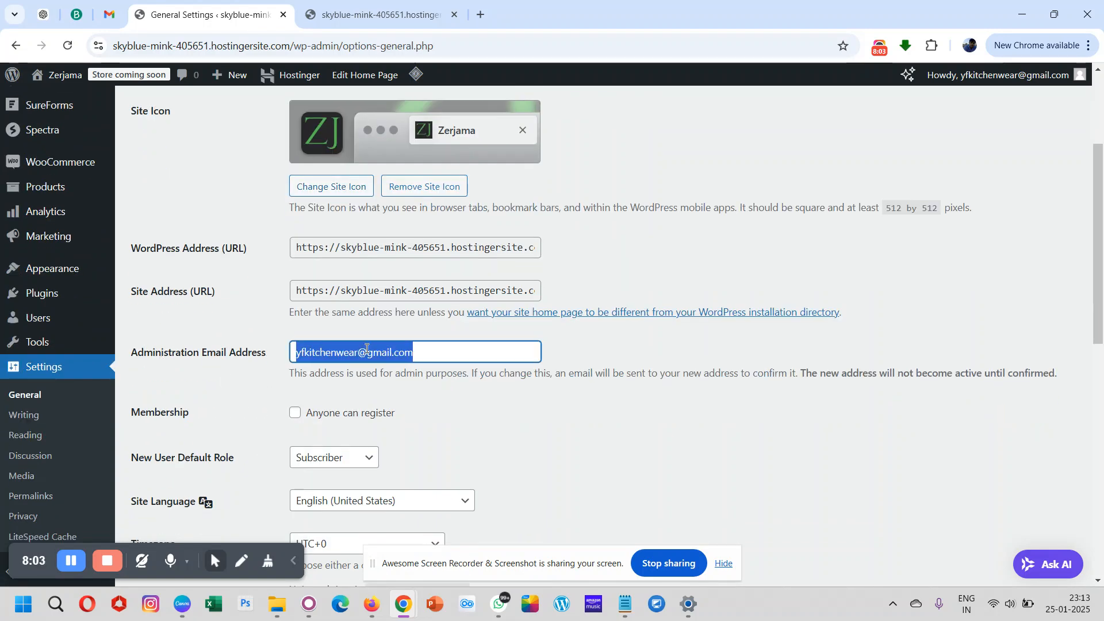
left_click(257, 314)
scroll(257, 314, "down", 3)
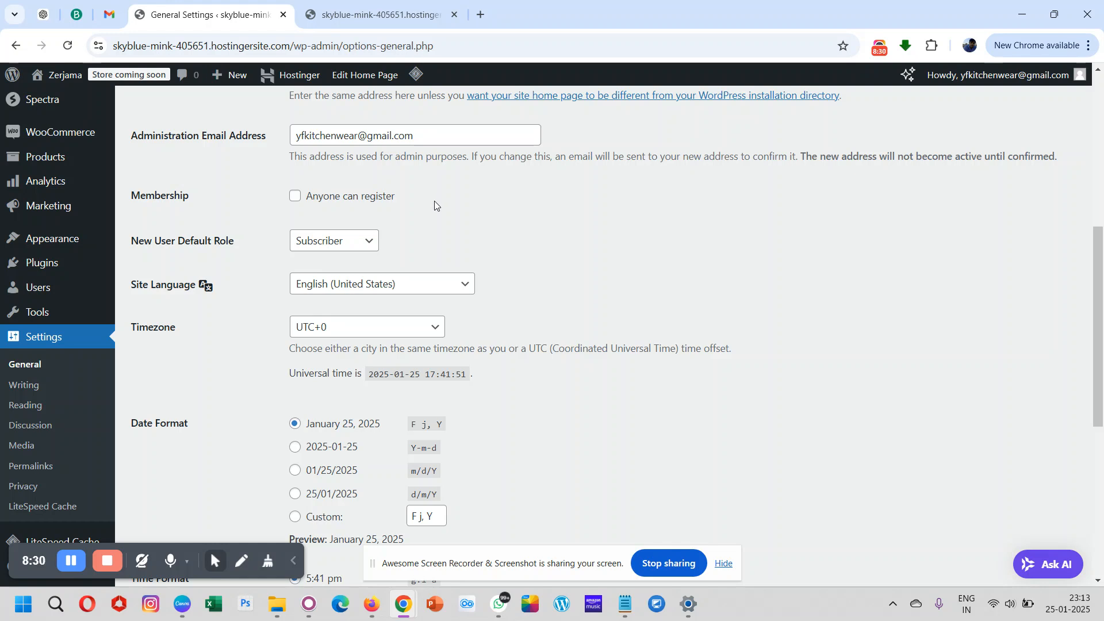
left_click(319, 198)
Set the New User Default Role to Customer
scroll(438, 209, "down", 1)
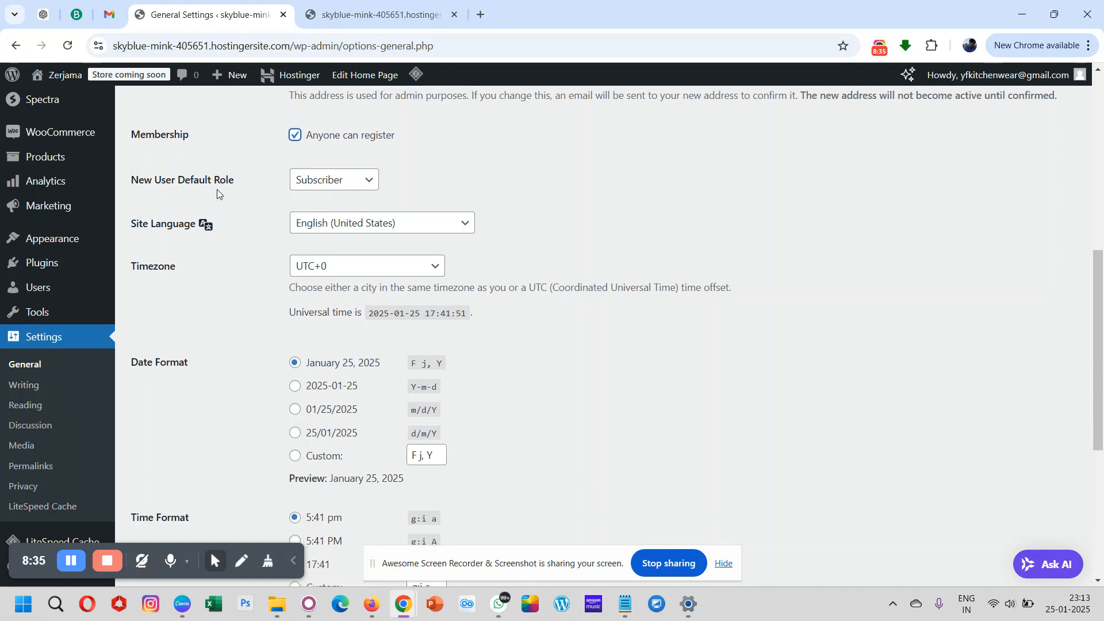
left_click(328, 179)
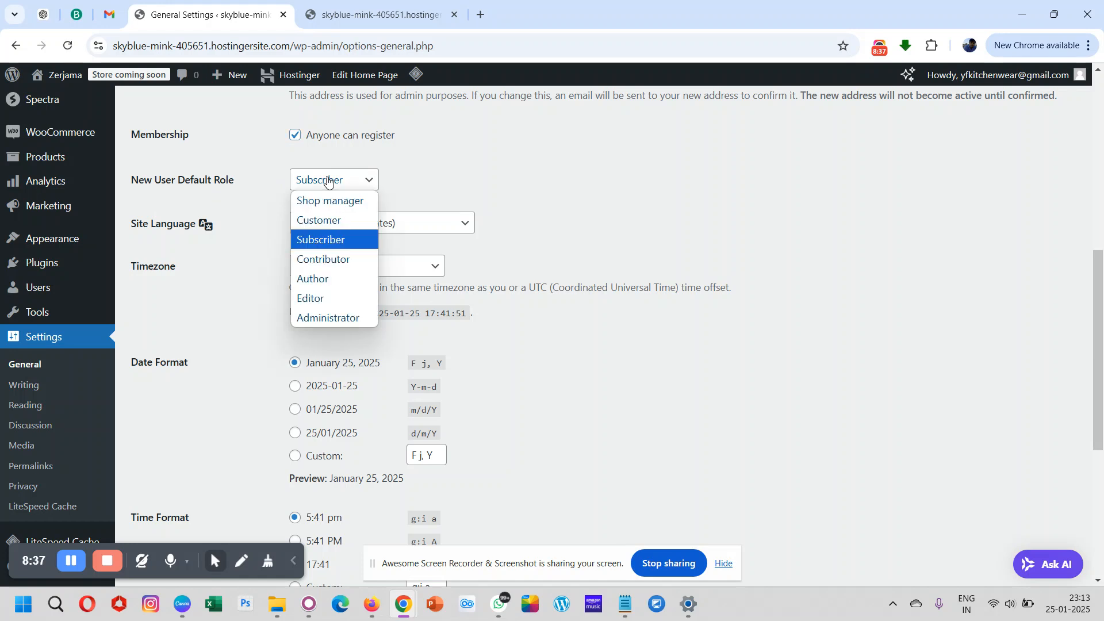
left_click(331, 221)
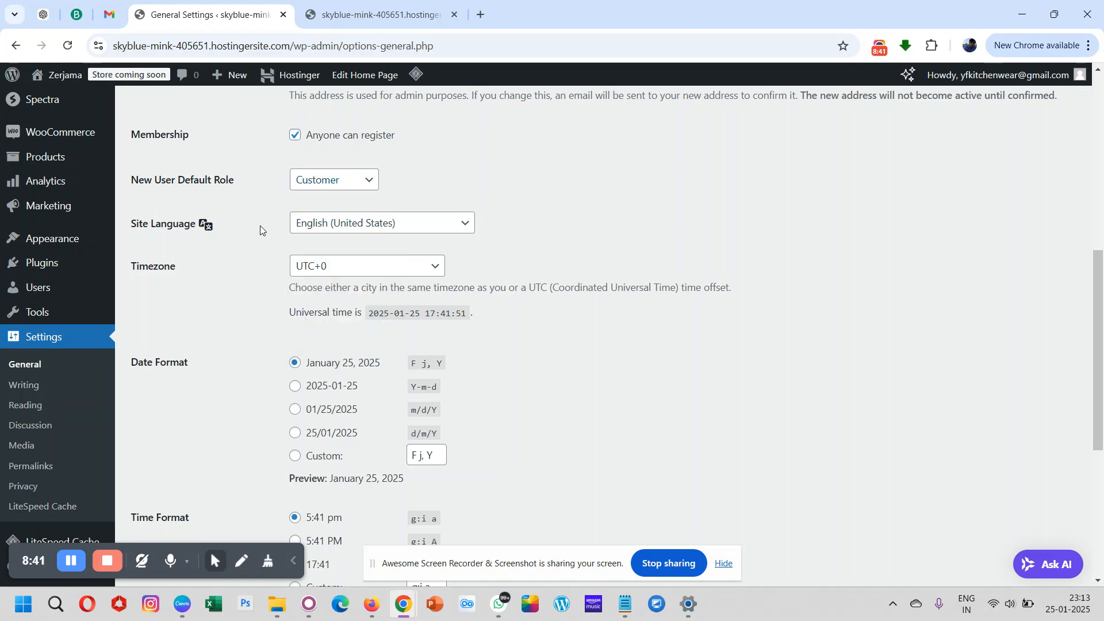
scroll(273, 253, "down", 1)
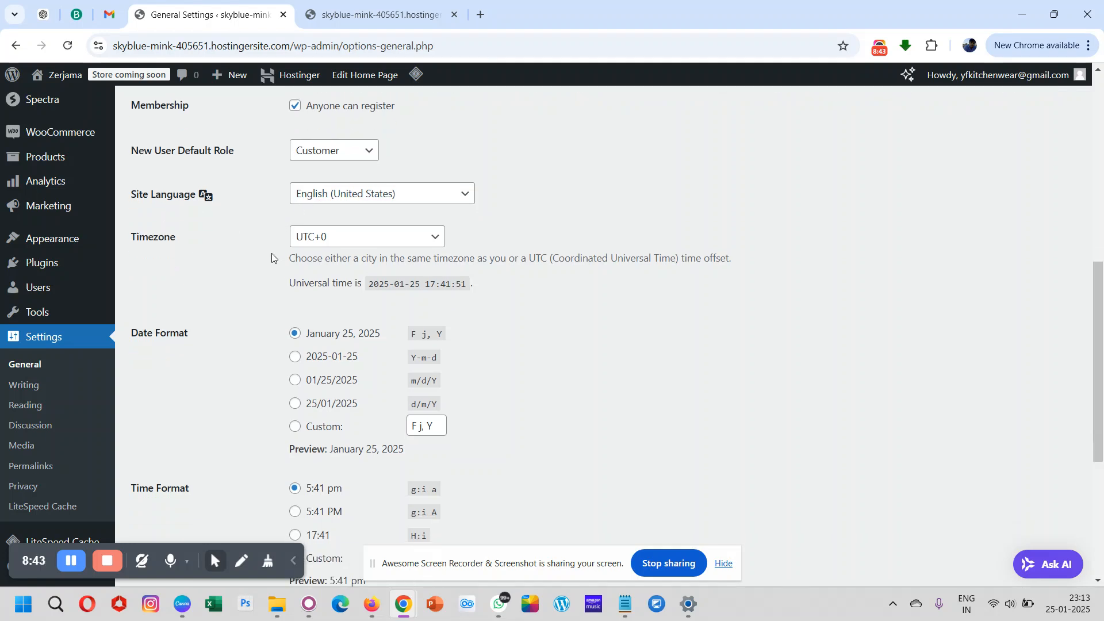
Change the site timezone from UTC+0 to Asia's Kolkata
left_click(336, 240)
scroll(349, 347, "up", 12)
scroll(348, 347, "up", 20)
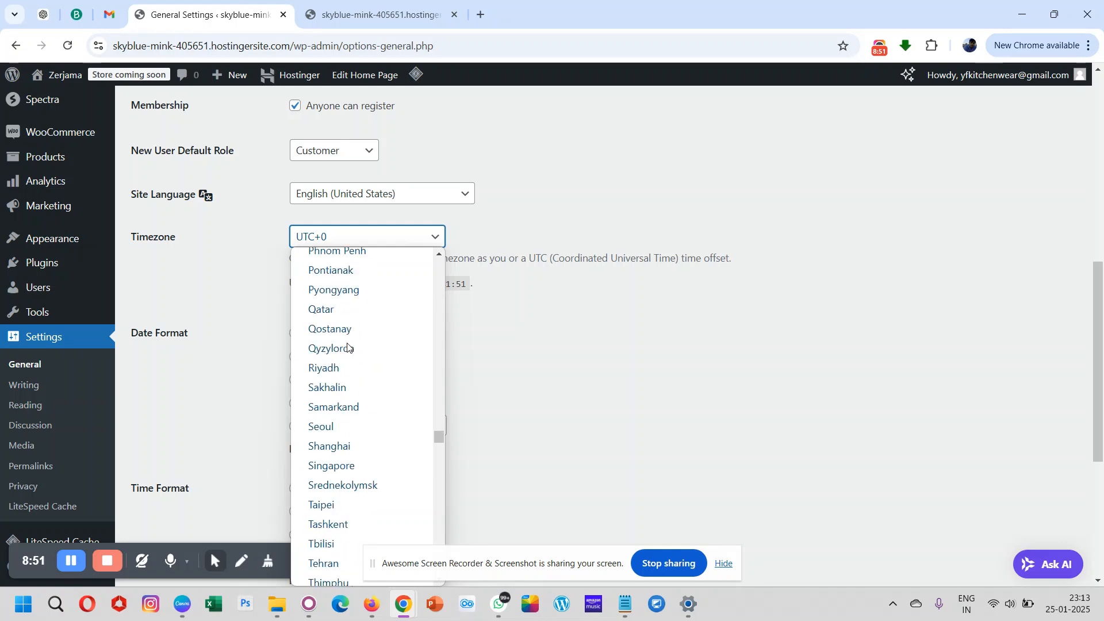
scroll(348, 346, "up", 20)
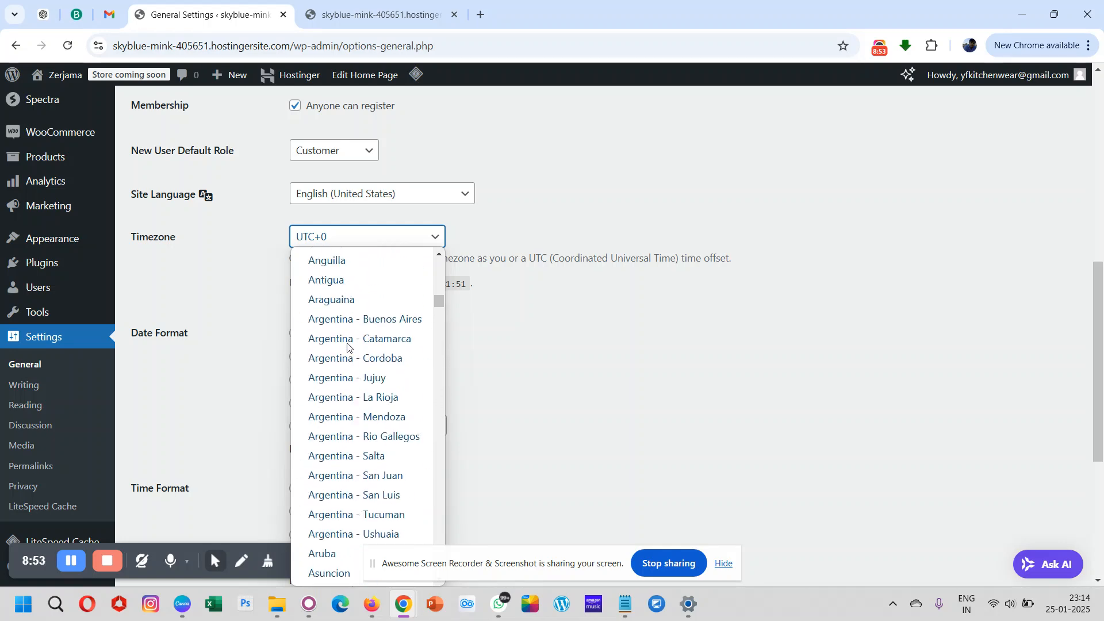
scroll(347, 347, "up", 15)
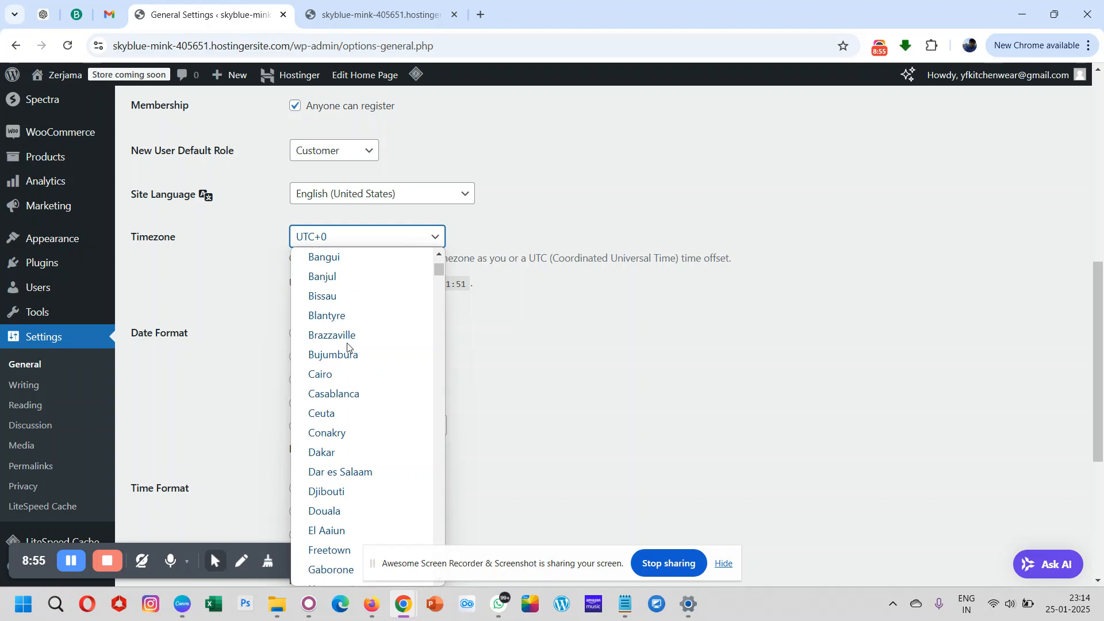
scroll(348, 346, "down", 12)
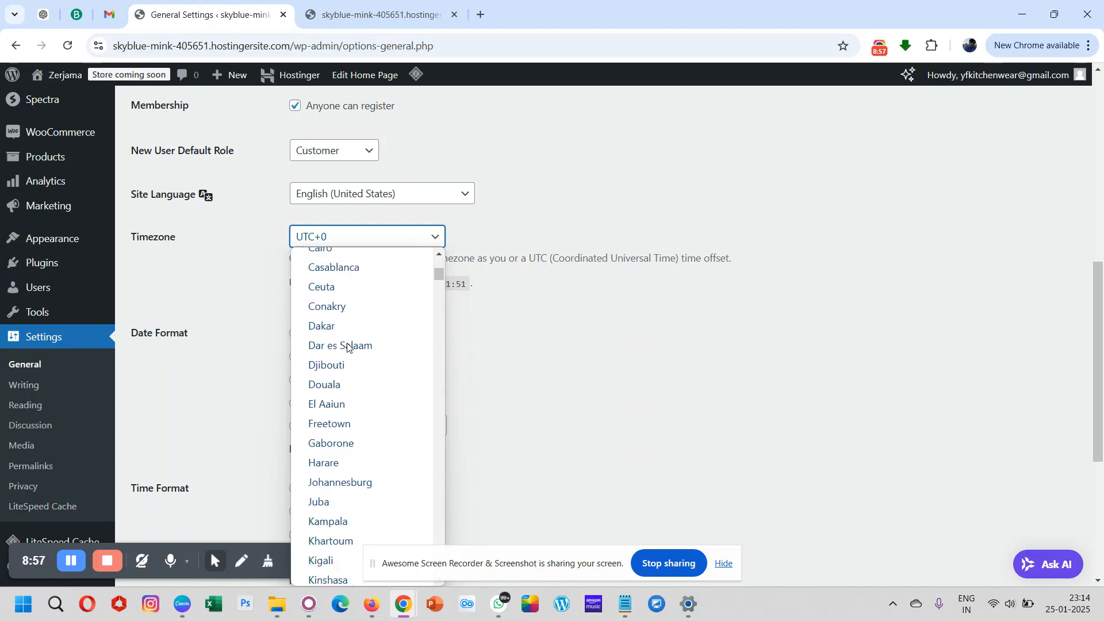
scroll(347, 346, "down", 20)
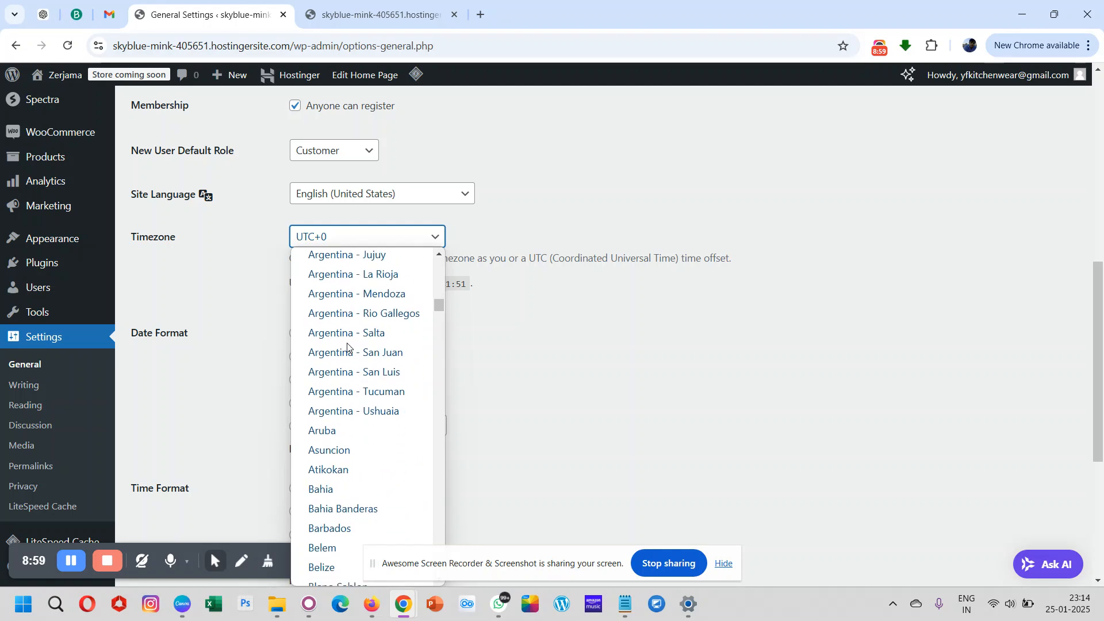
scroll(347, 346, "down", 20)
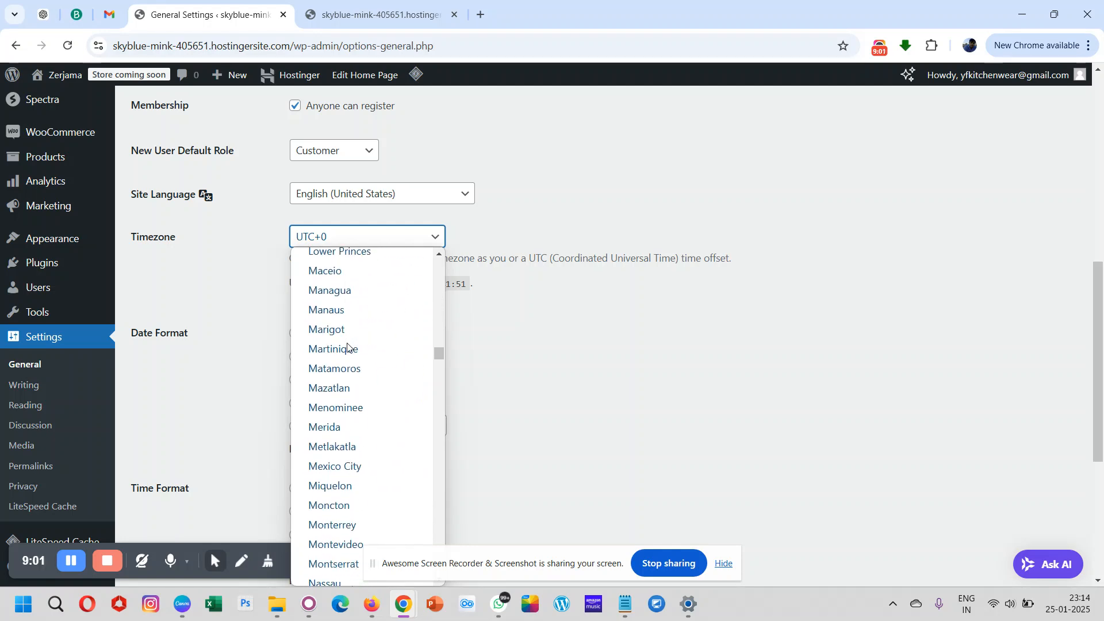
scroll(347, 346, "down", 15)
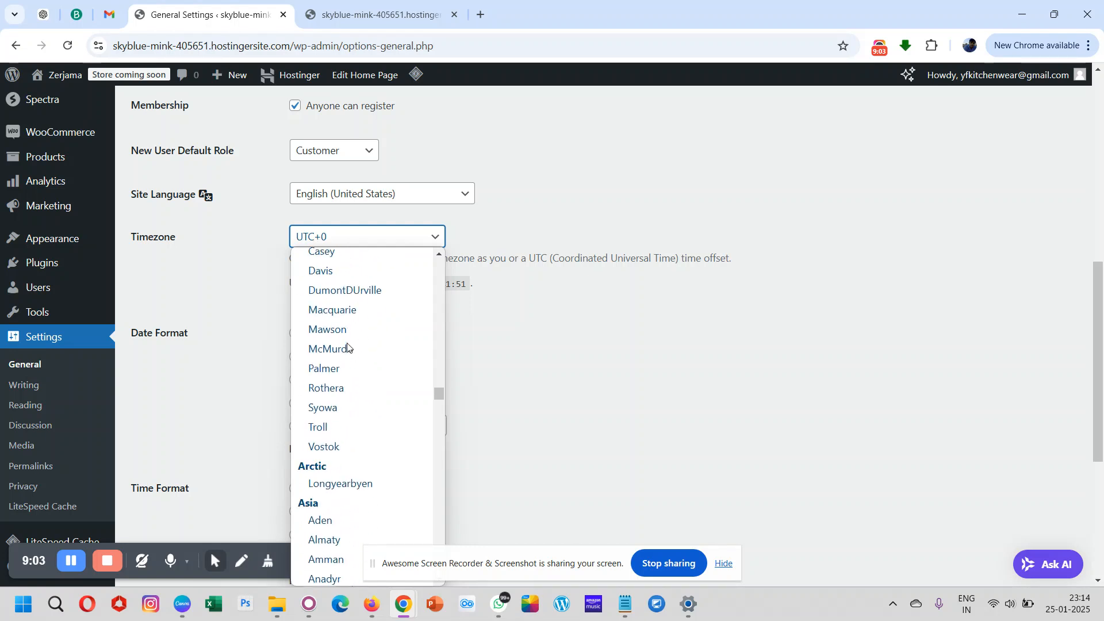
scroll(348, 346, "down", 10)
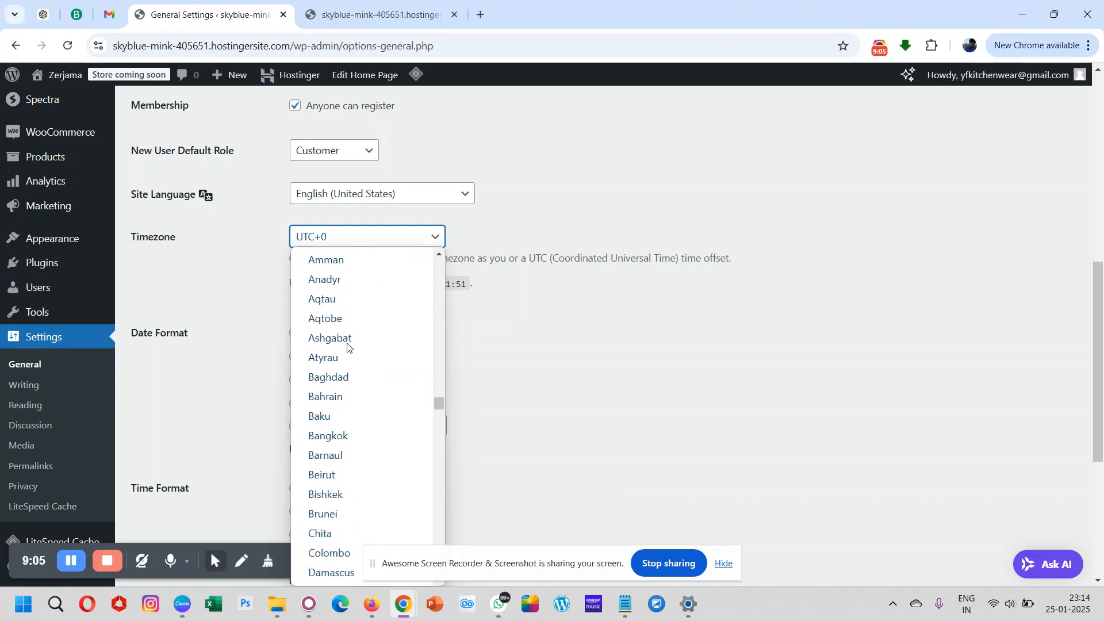
scroll(347, 346, "down", 2)
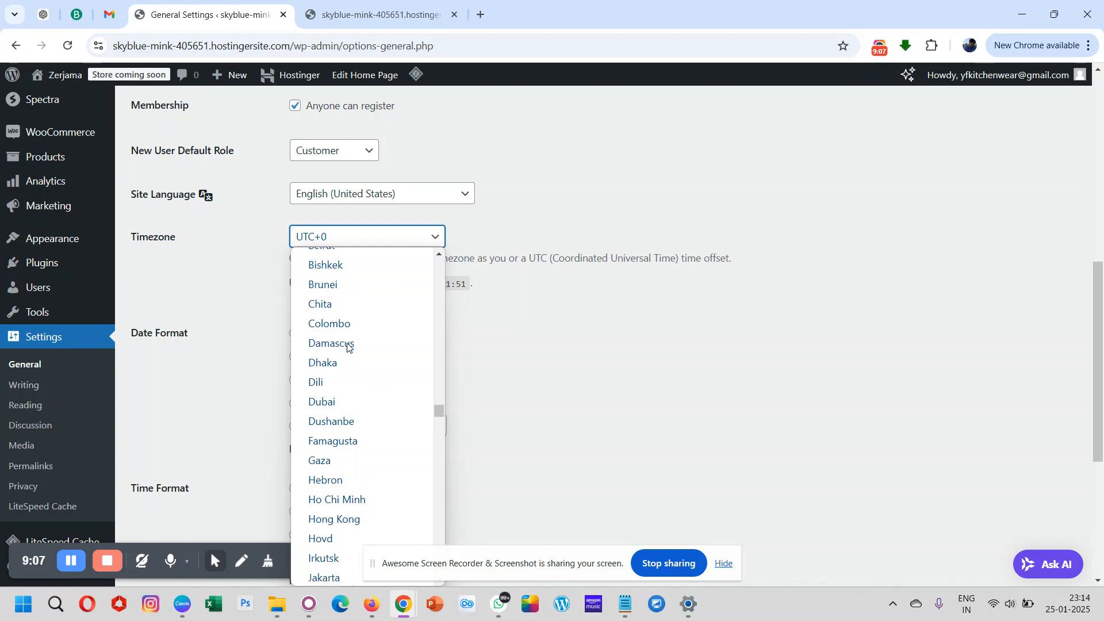
scroll(347, 346, "down", 3)
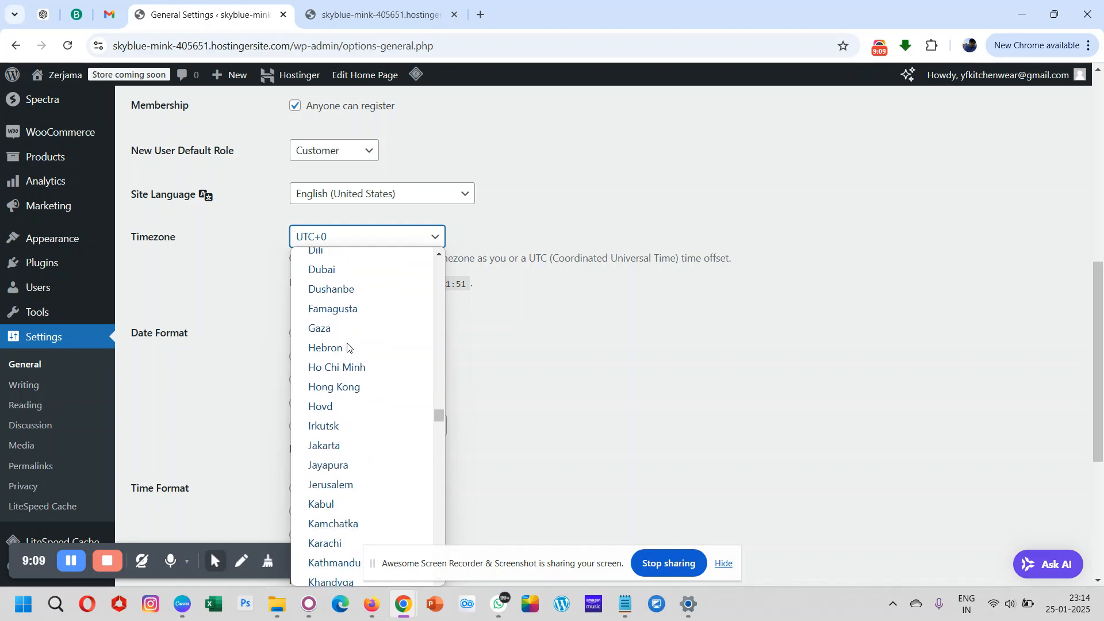
scroll(348, 346, "down", 1)
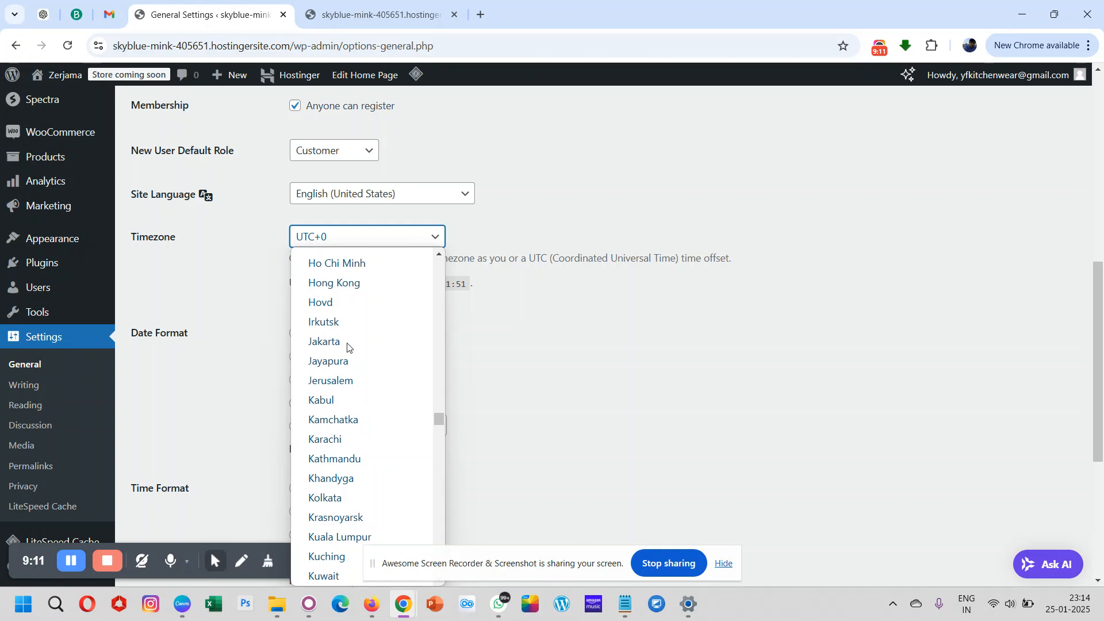
scroll(347, 348, "down", 1)
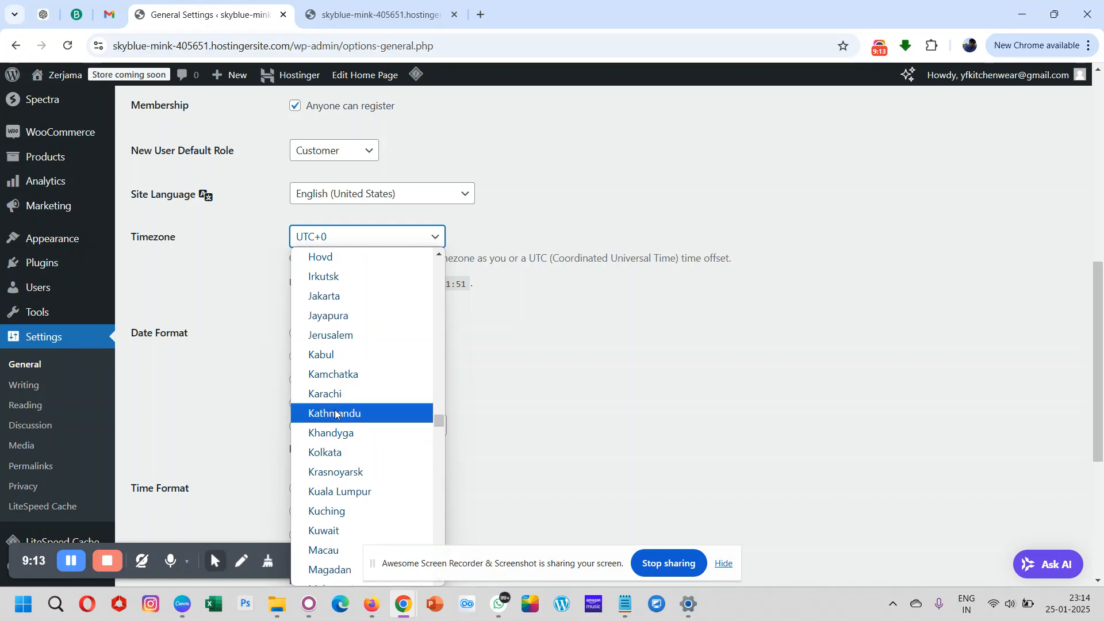
left_click(333, 452)
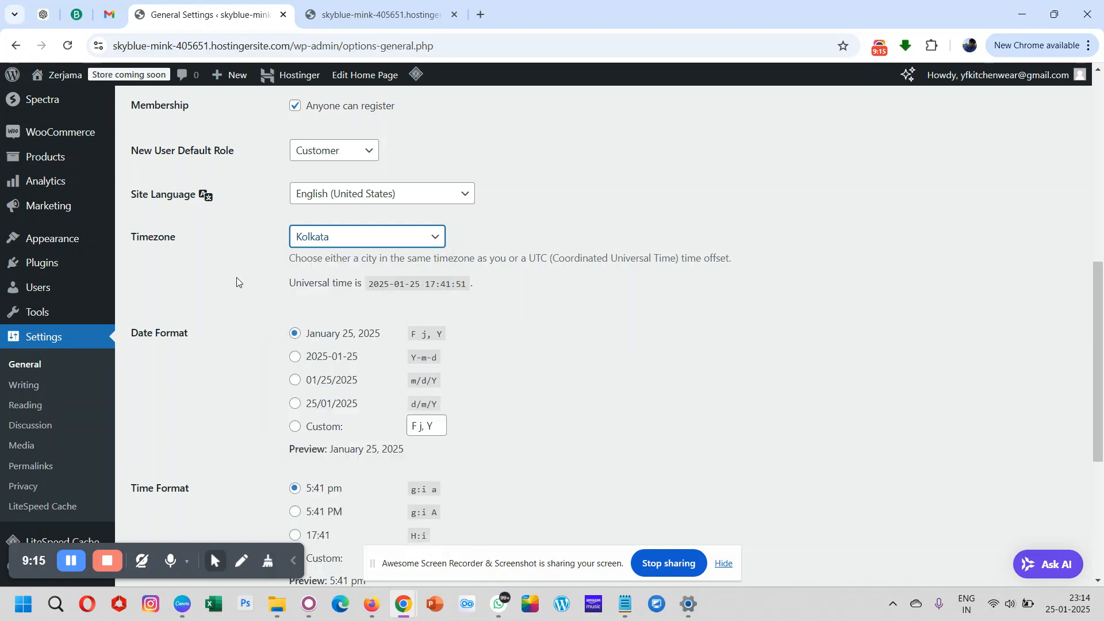
Tick 'Disable Beaver Builder Page Builder Templates in Starter Templates' and save General Settings
scroll(237, 282, "down", 1)
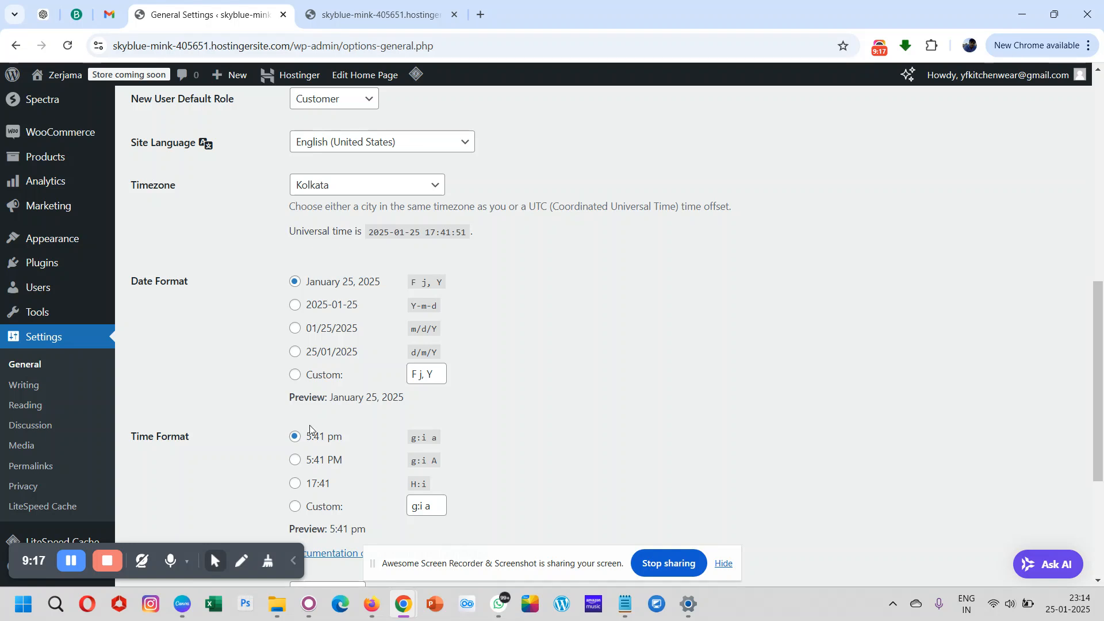
scroll(239, 371, "down", 4)
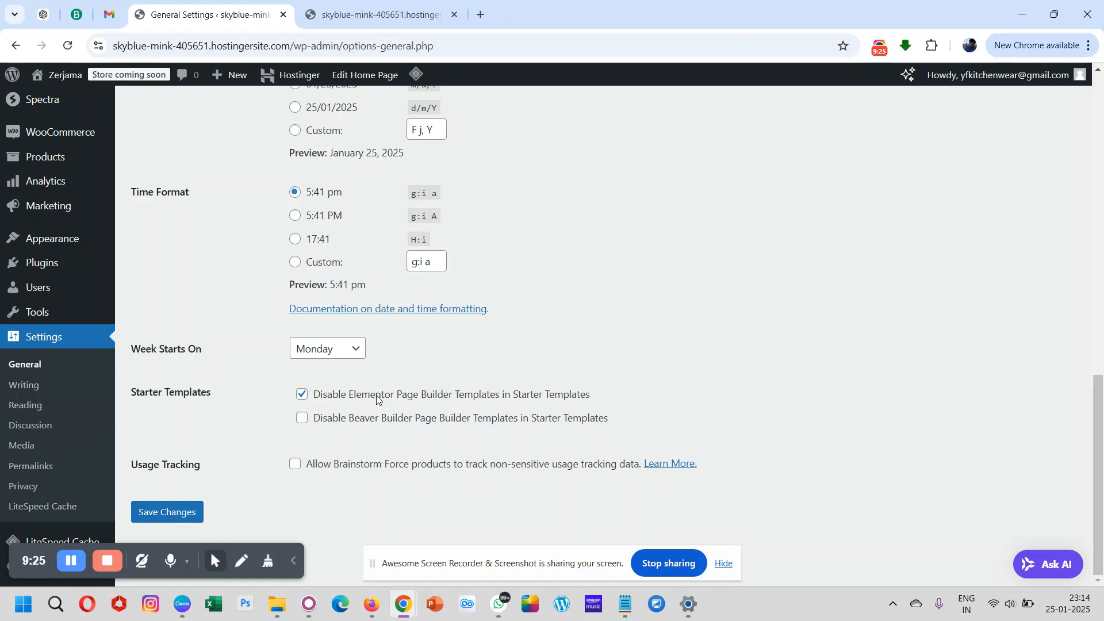
left_click(302, 418)
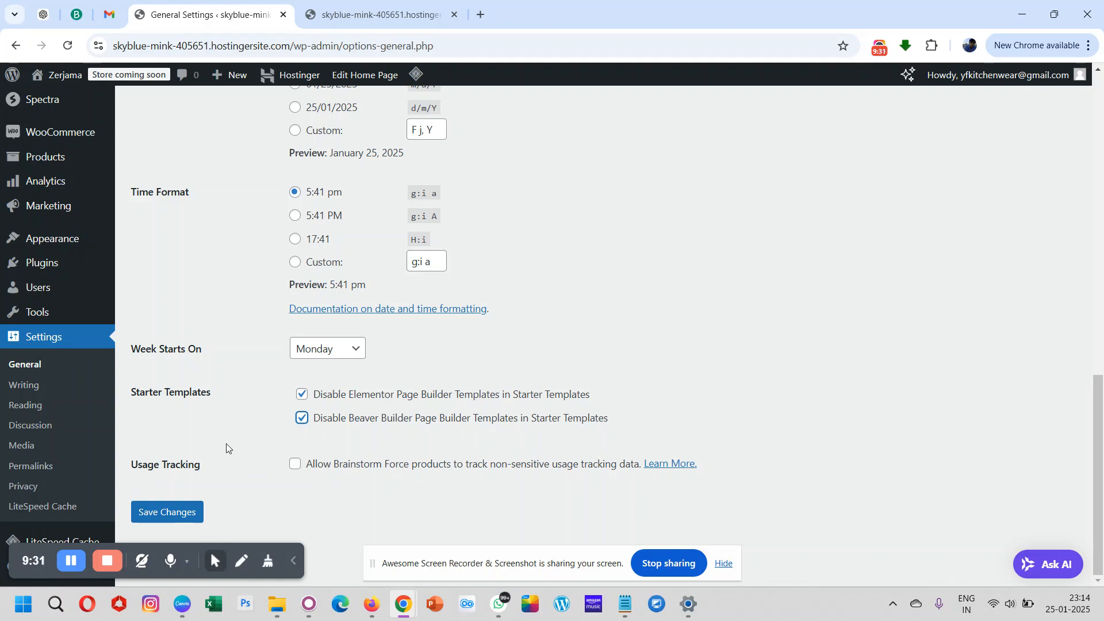
left_click(290, 565)
left_click(175, 519)
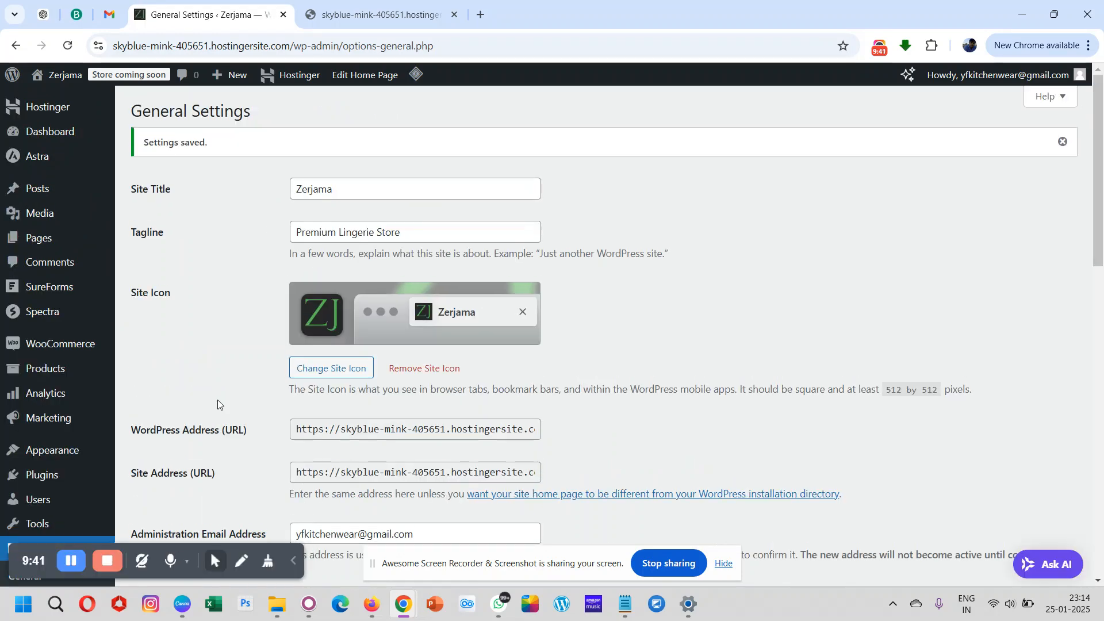
scroll(218, 399, "down", 10)
scroll(218, 399, "up", 1)
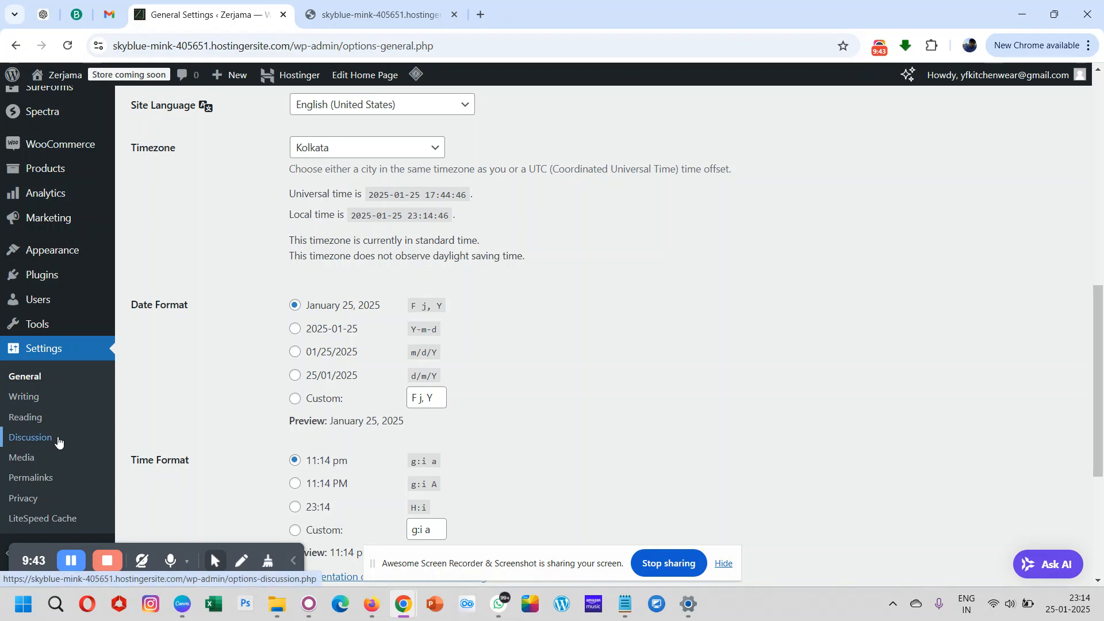
In Reading Settings, tick 'Discourage search engines from indexing this site' and save
left_click(19, 425)
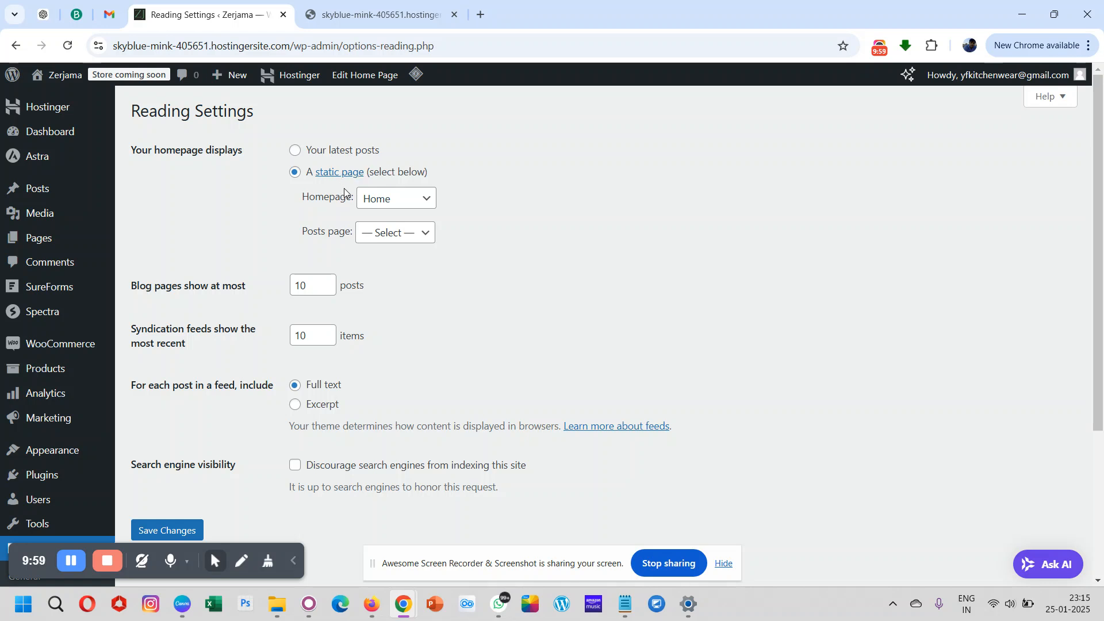
scroll(395, 254, "down", 1)
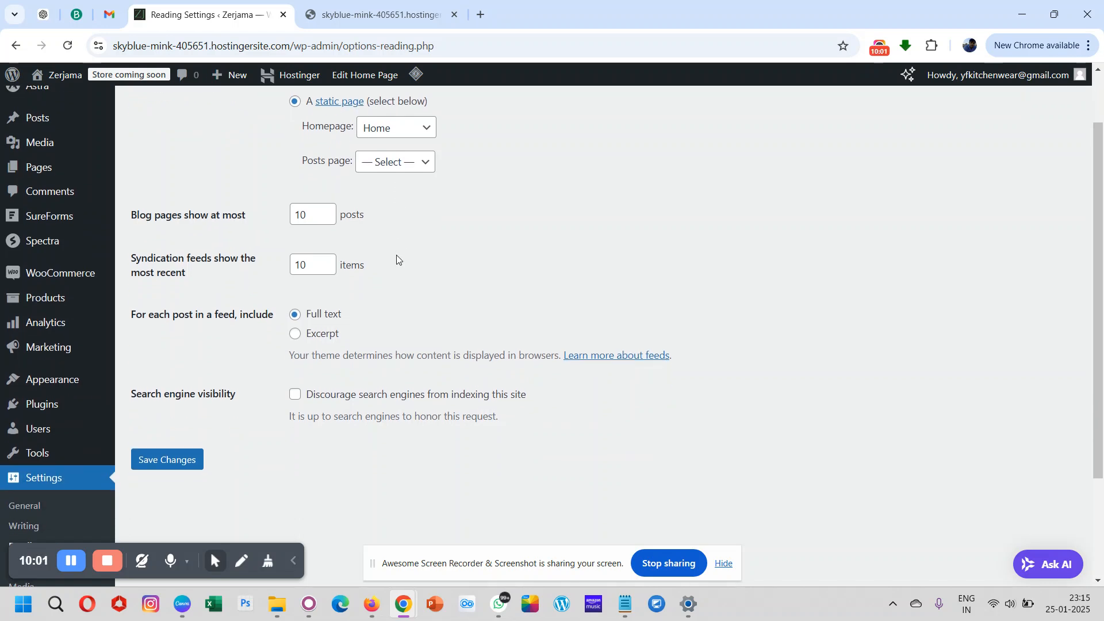
scroll(396, 259, "down", 1)
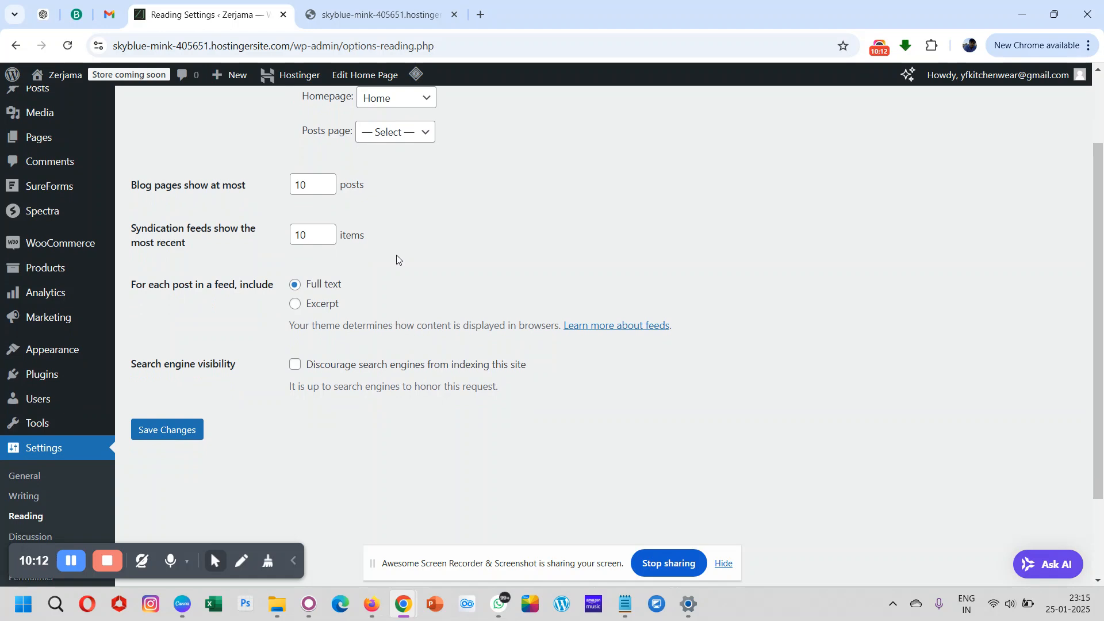
left_click(296, 367)
left_click(162, 436)
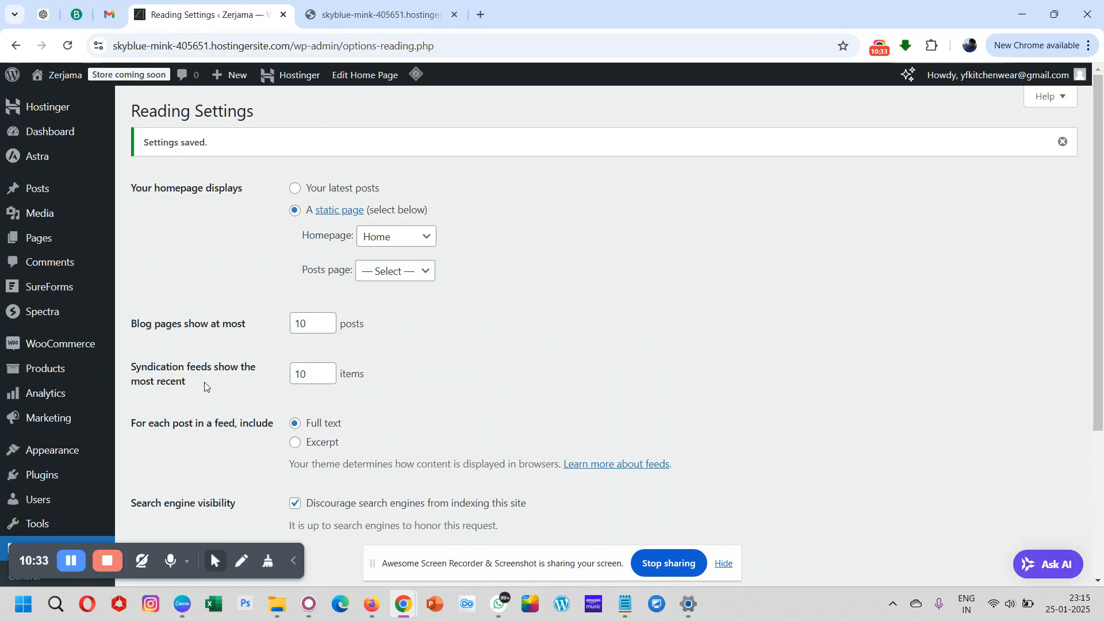
scroll(205, 387, "down", 4)
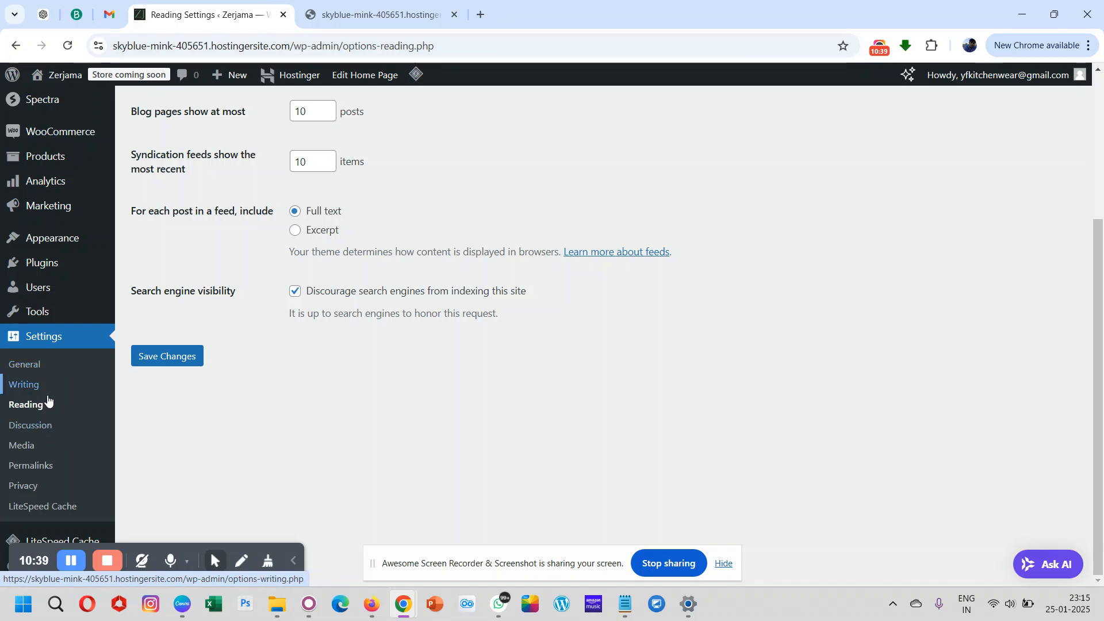
Go to Settings > Discussion and review the comment and moderation options
left_click(40, 425)
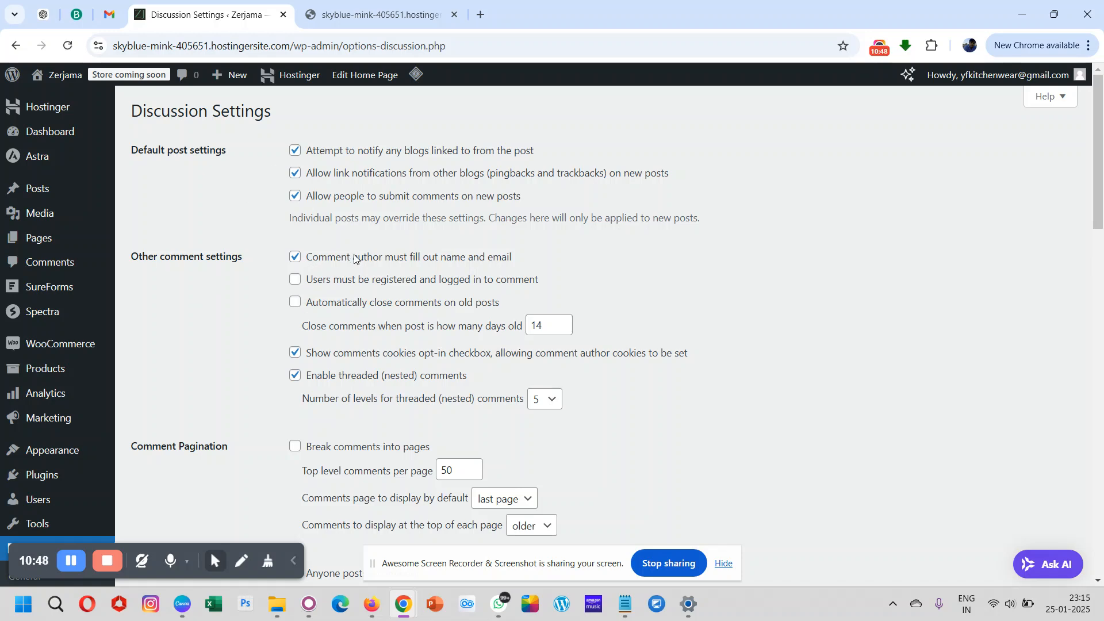
scroll(353, 258, "down", 5)
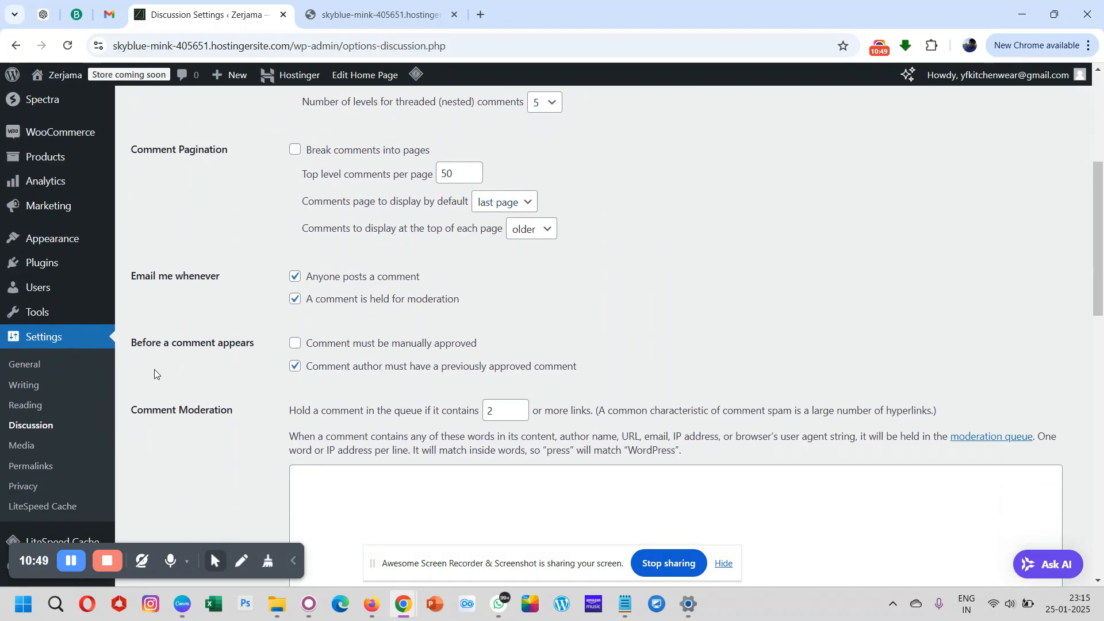
On the Permalinks page, change the Product category base to 'pc'
left_click(35, 473)
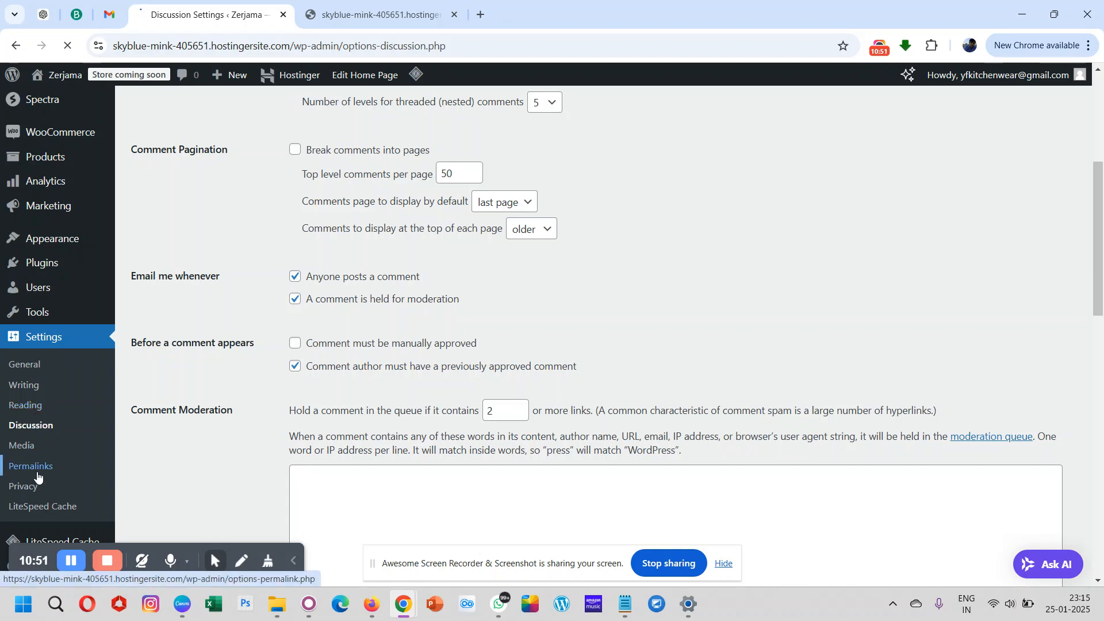
scroll(195, 395, "down", 1)
scroll(194, 396, "down", 7)
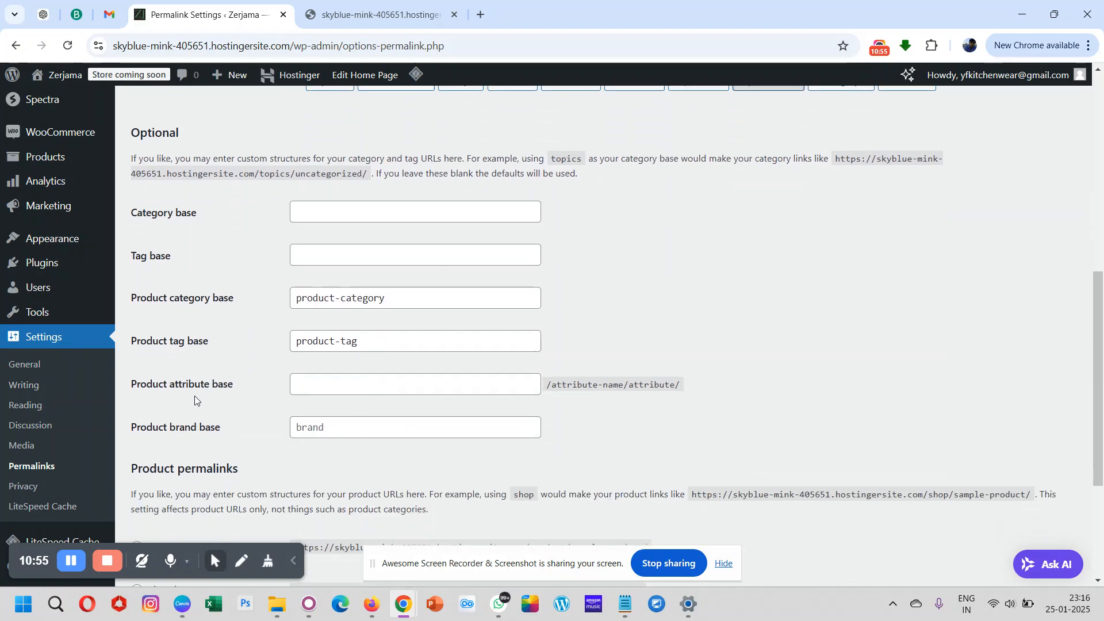
scroll(194, 396, "down", 4)
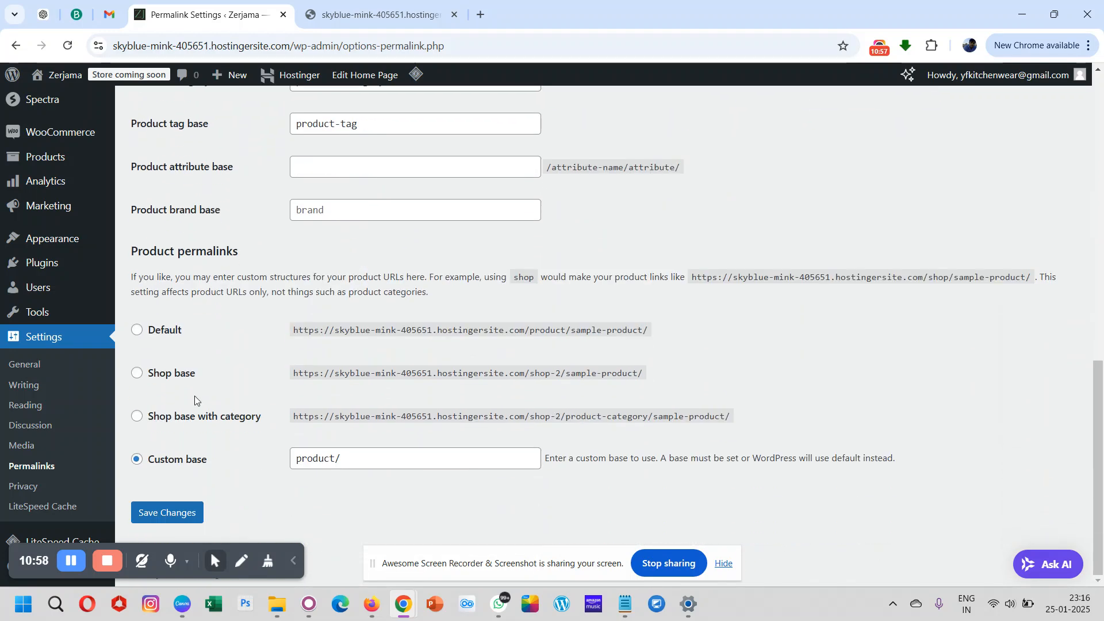
scroll(195, 396, "up", 3)
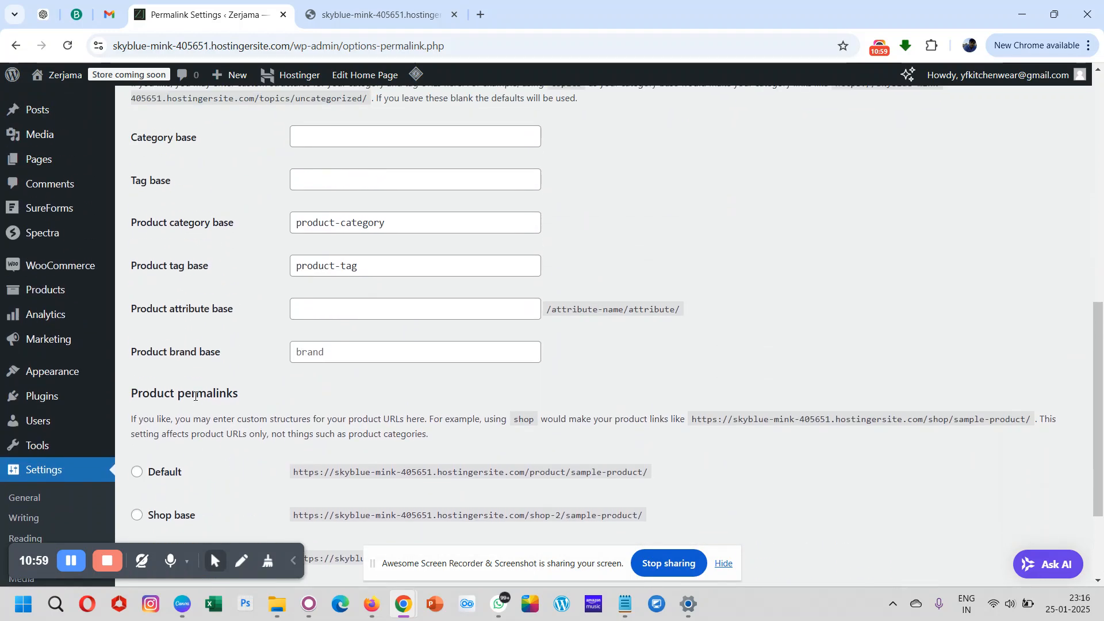
left_click(426, 222)
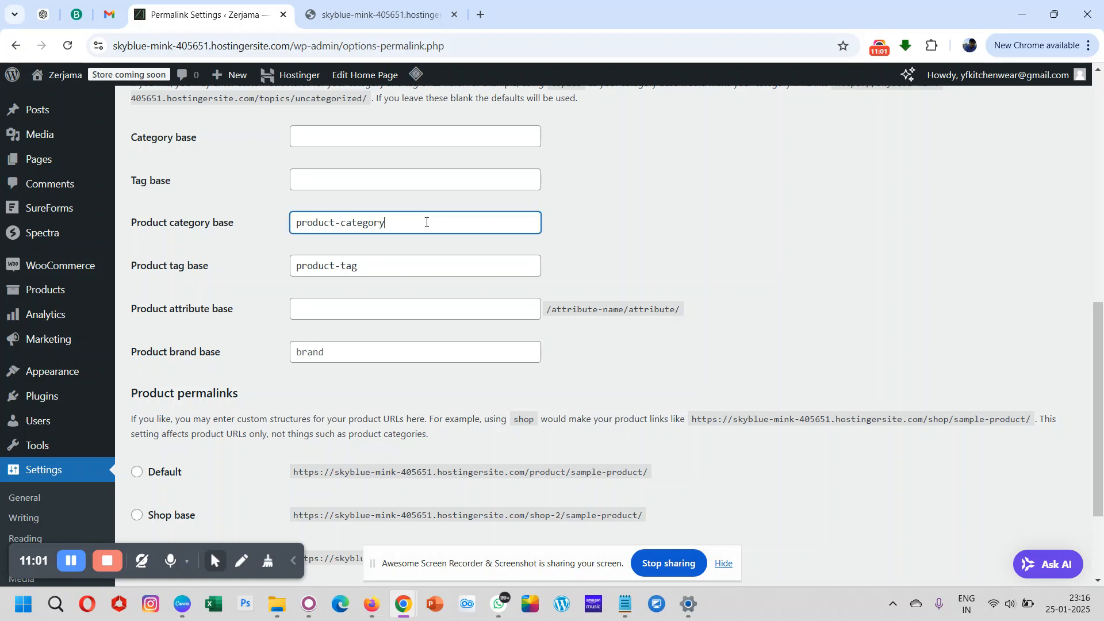
key("ctrl+shift+Left")
key("ctrl+shift+Left")
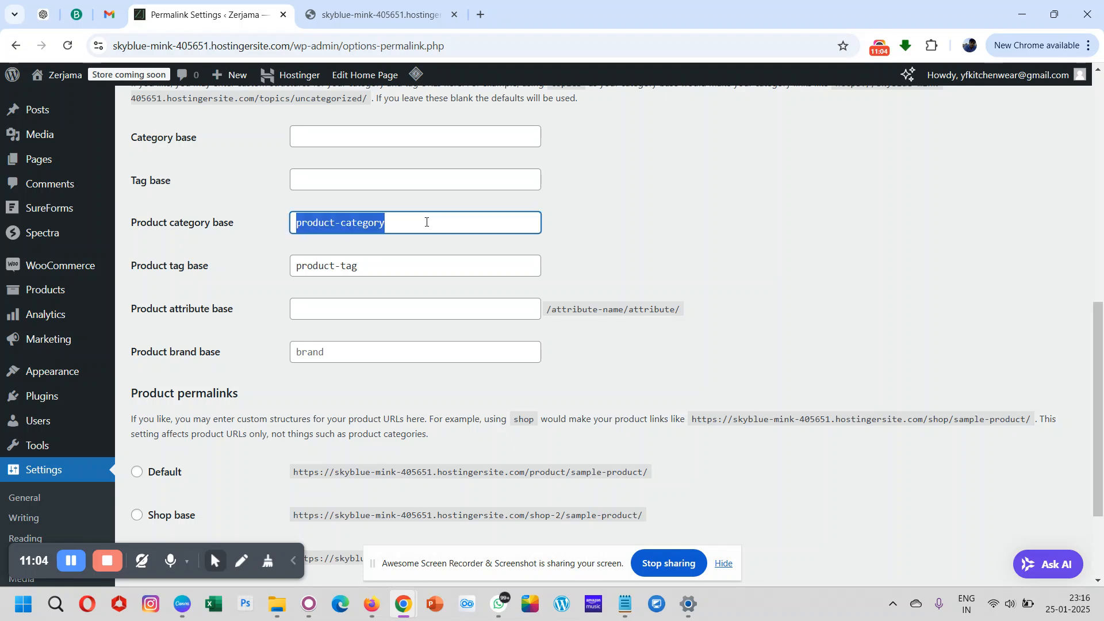
type("pc")
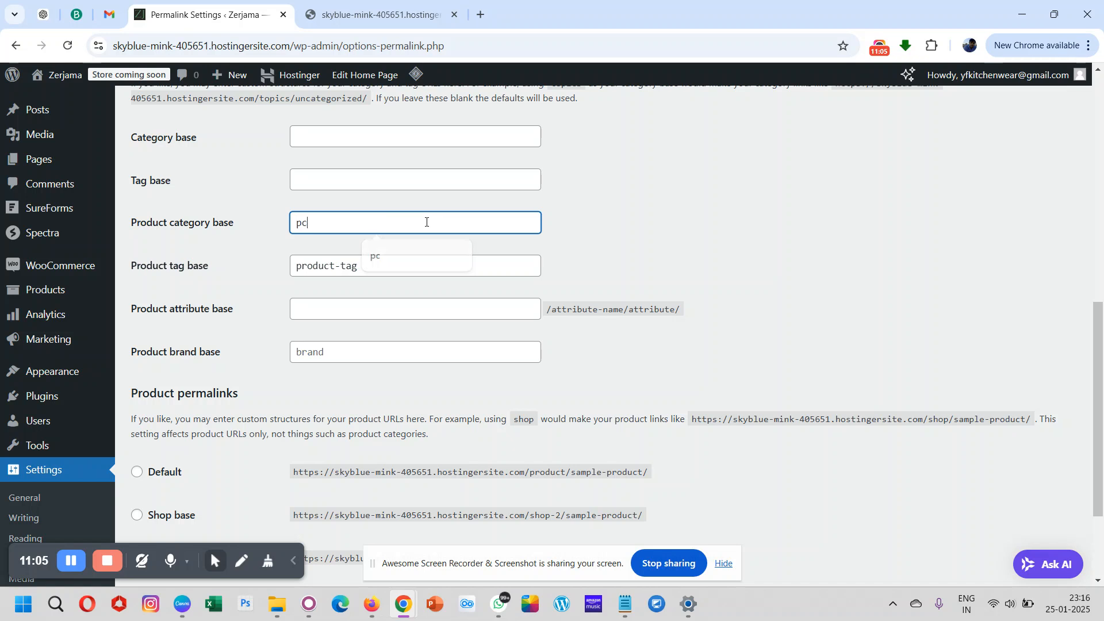
Set the Product tag base to 'pt'
left_click(402, 280)
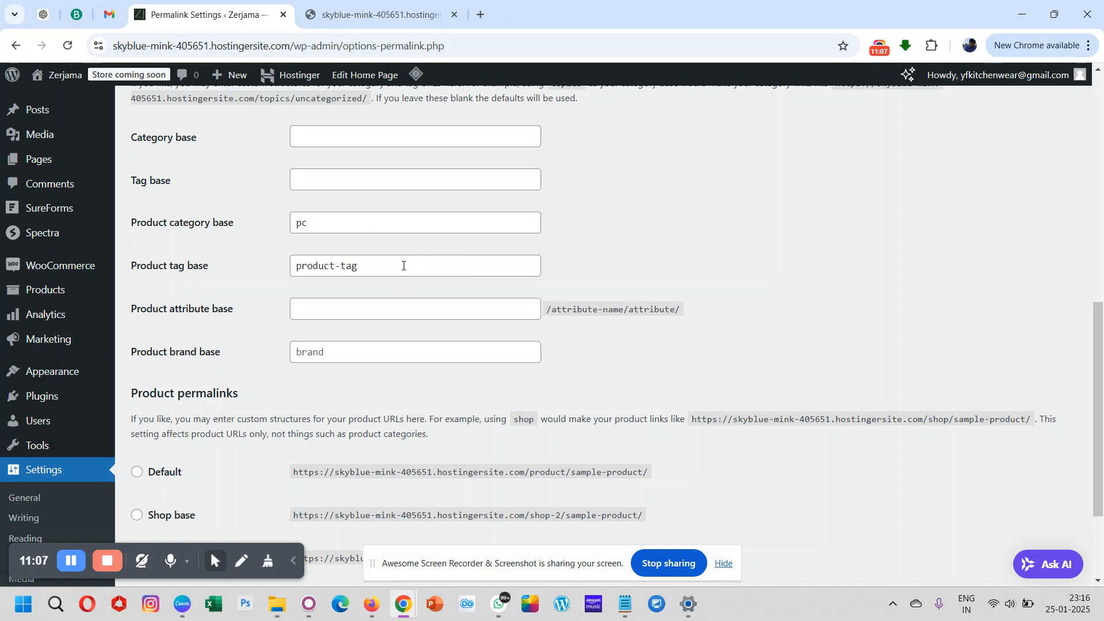
triple_click(403, 266)
type("pt")
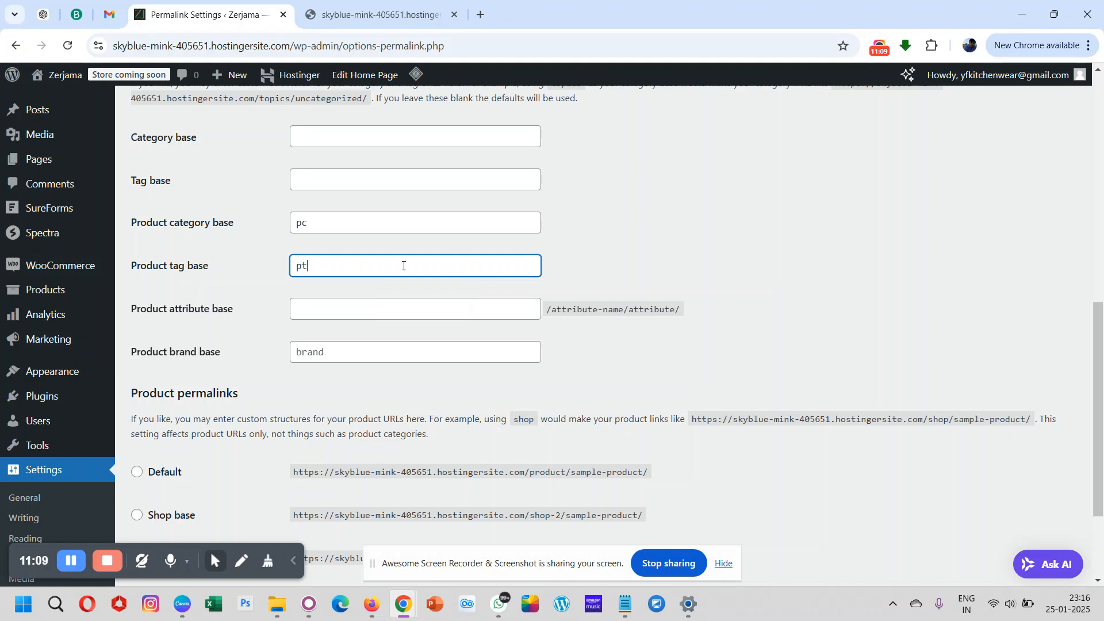
left_click(608, 236)
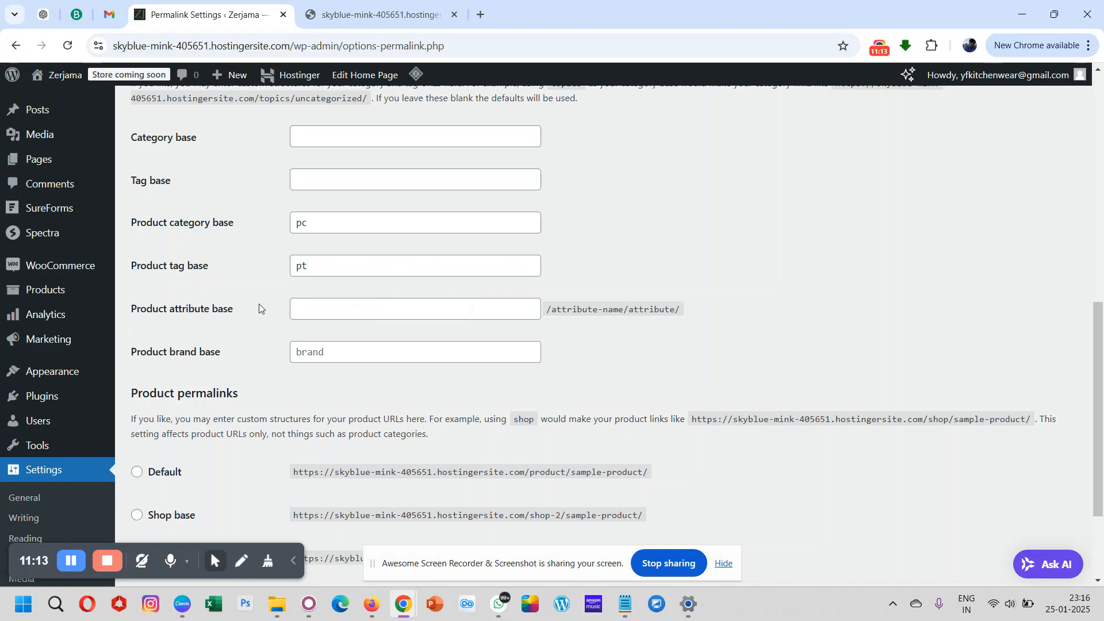
Shorten the product custom base from /product/ to /p/ and save the permalinks
scroll(259, 304, "down", 3)
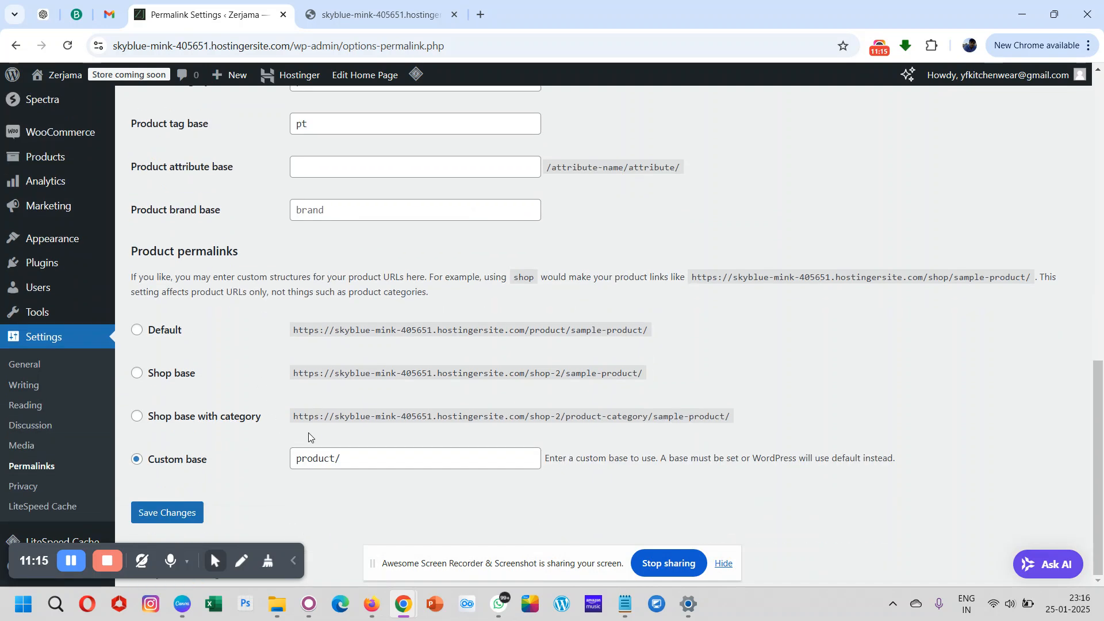
left_click(332, 458)
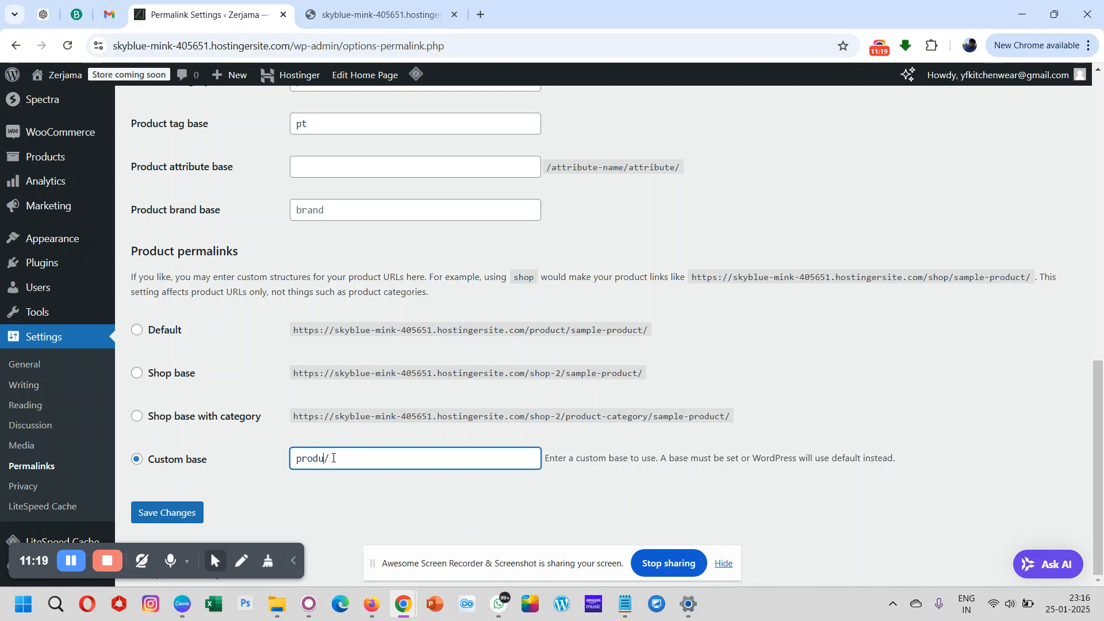
key("BackSpace")
key("BackSpace")
key("BackSpace")
key("BackSpace")
left_click(257, 445)
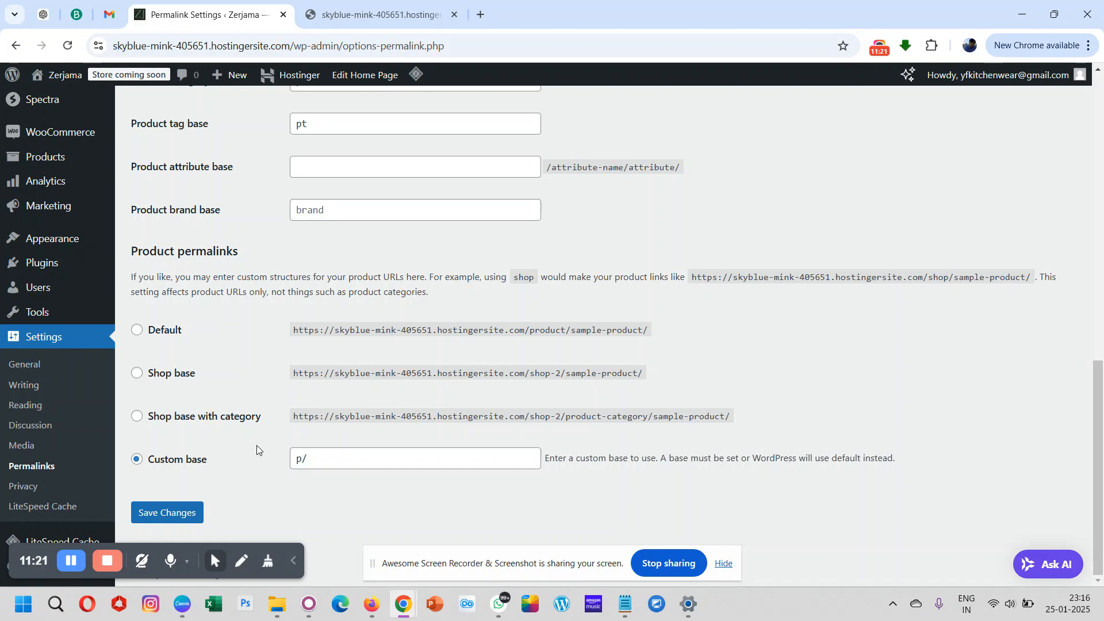
left_click(168, 514)
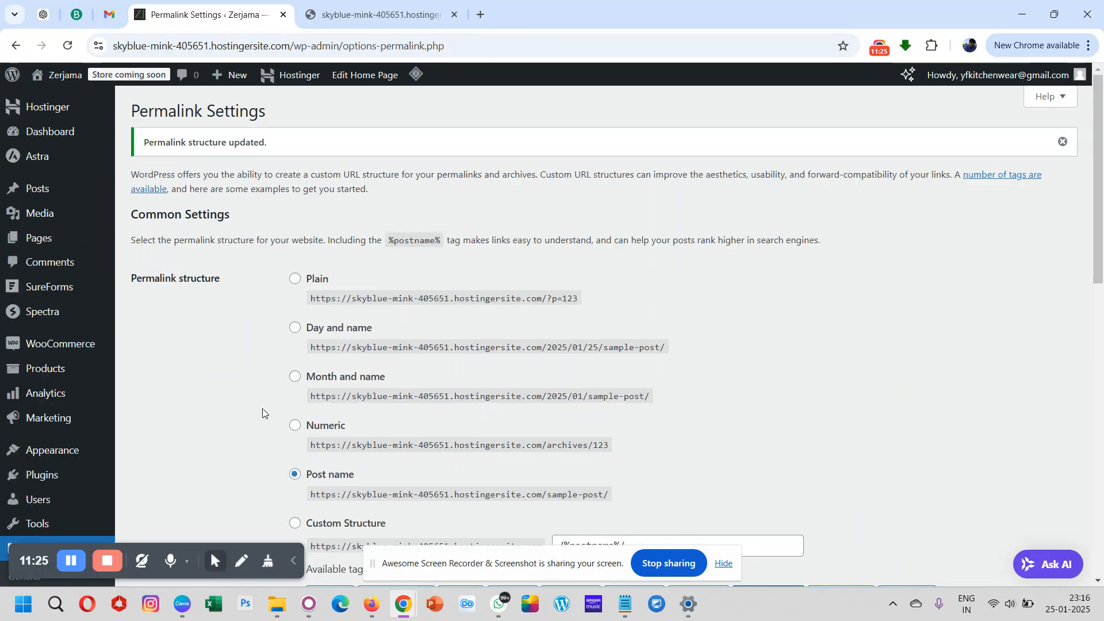
scroll(262, 409, "down", 15)
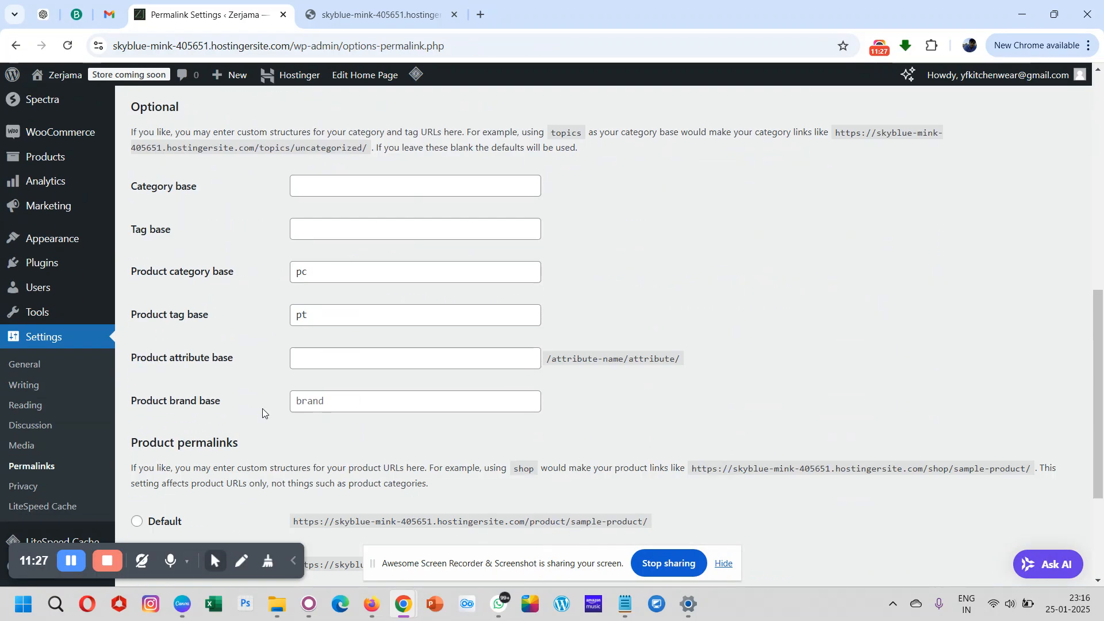
scroll(262, 408, "up", 2)
scroll(263, 408, "down", 2)
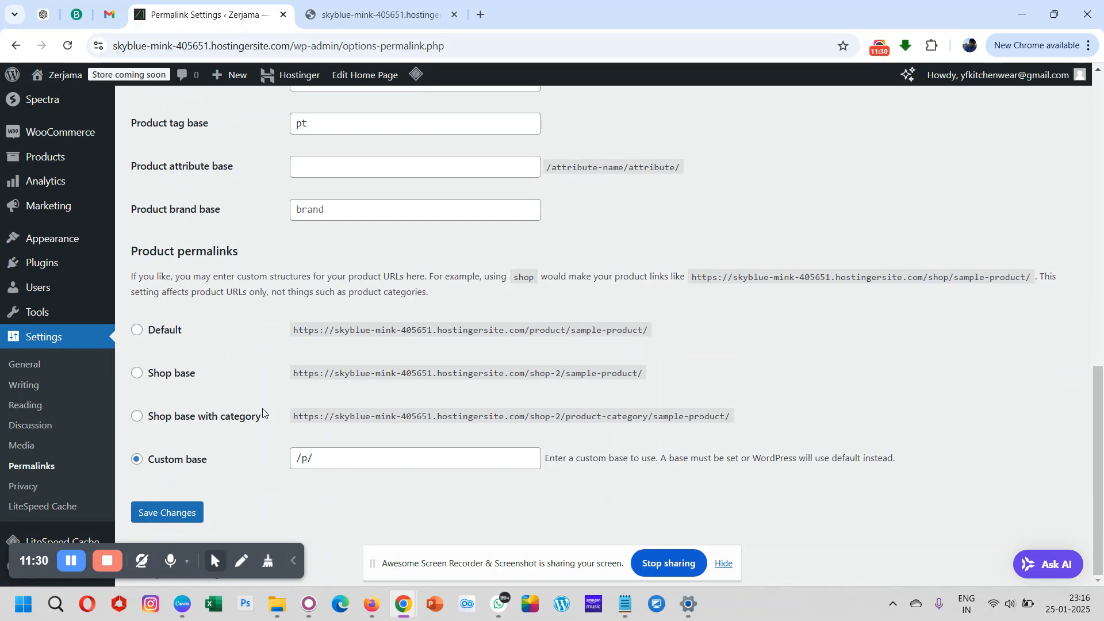
scroll(262, 409, "up", 1)
scroll(262, 408, "down", 3)
scroll(262, 408, "up", 2)
Under Settings > Privacy, assign the existing 'Privacy Policy' page as the site's privacy policy page
left_click(26, 486)
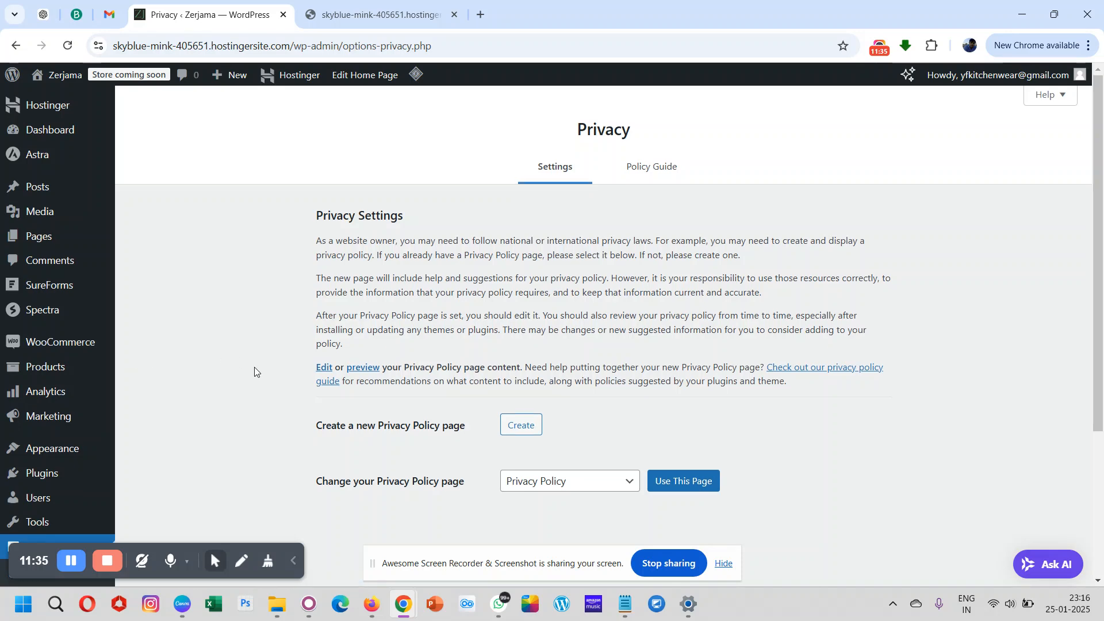
scroll(255, 372, "down", 2)
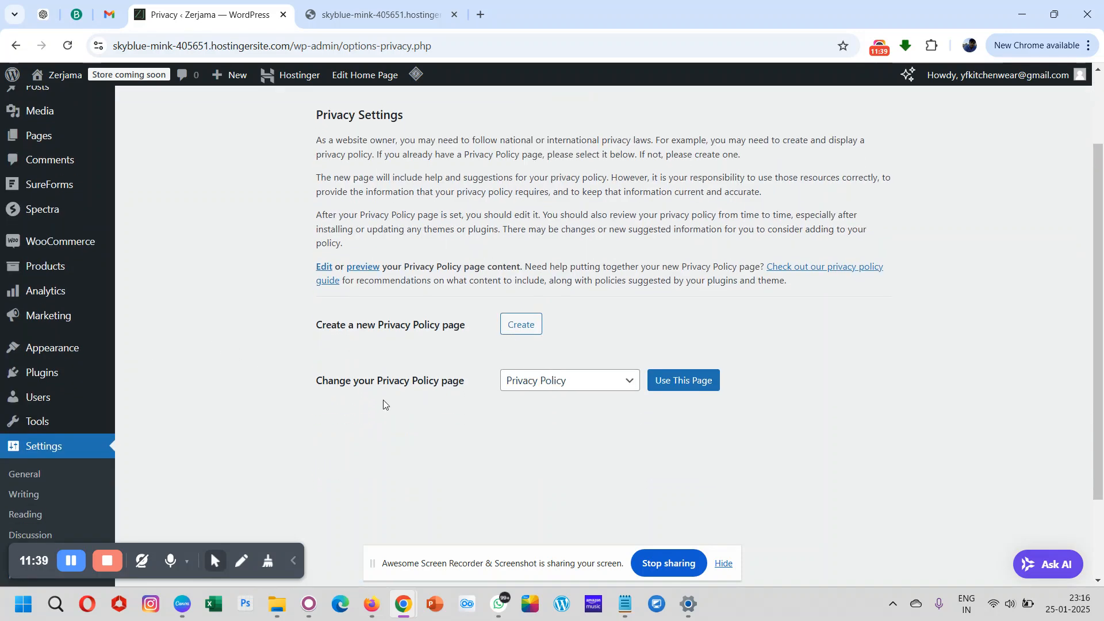
left_click(544, 380)
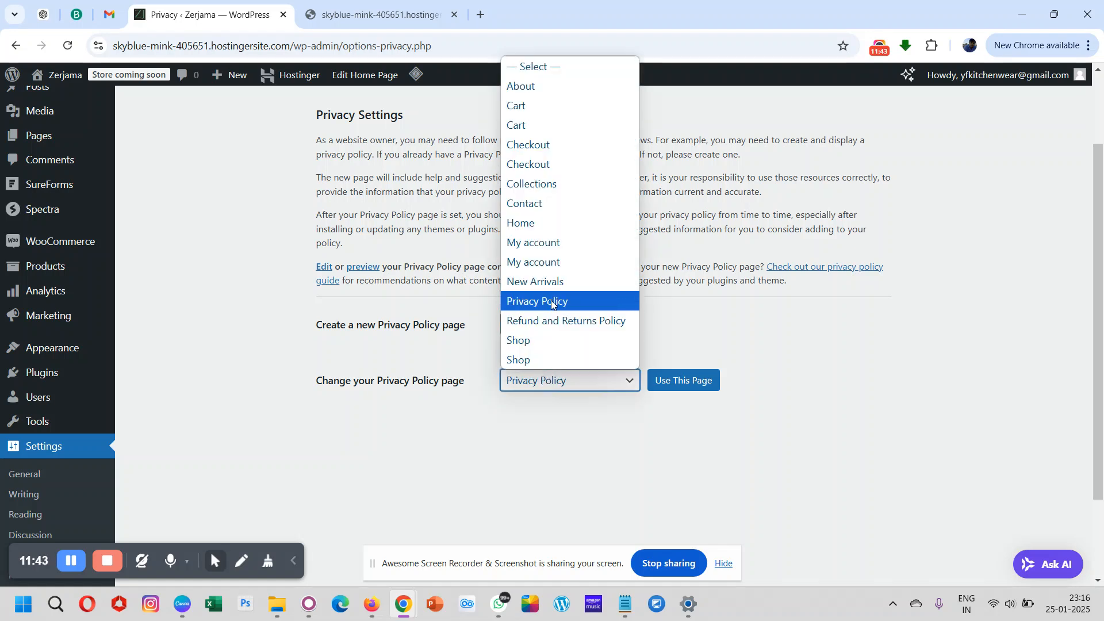
left_click(551, 300)
left_click(682, 380)
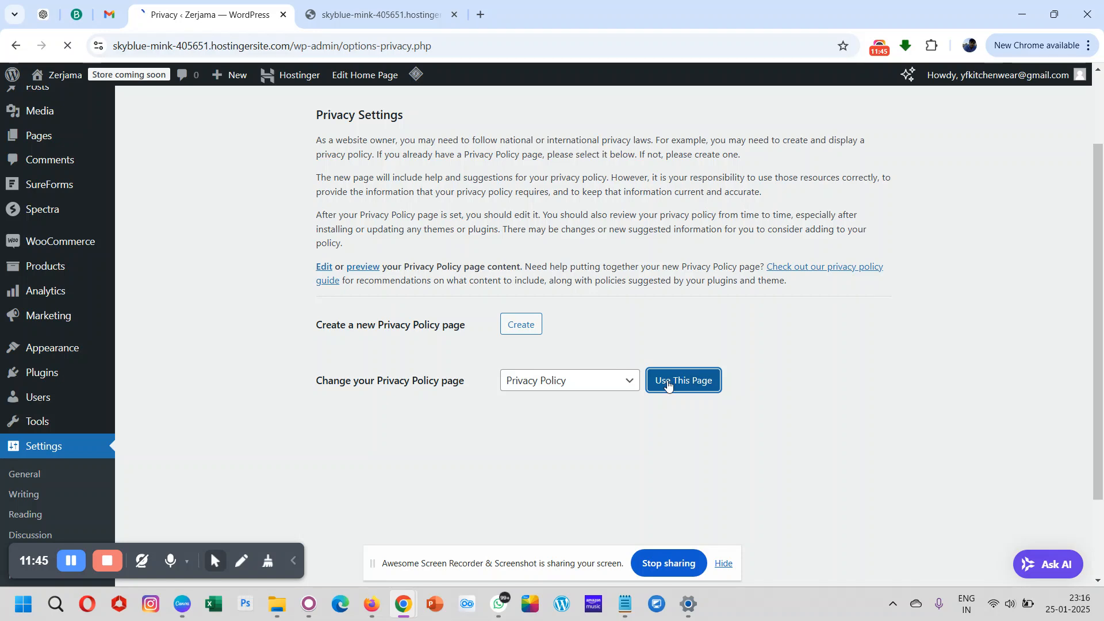
scroll(668, 381, "down", 3)
scroll(668, 381, "up", 3)
scroll(668, 381, "down", 1)
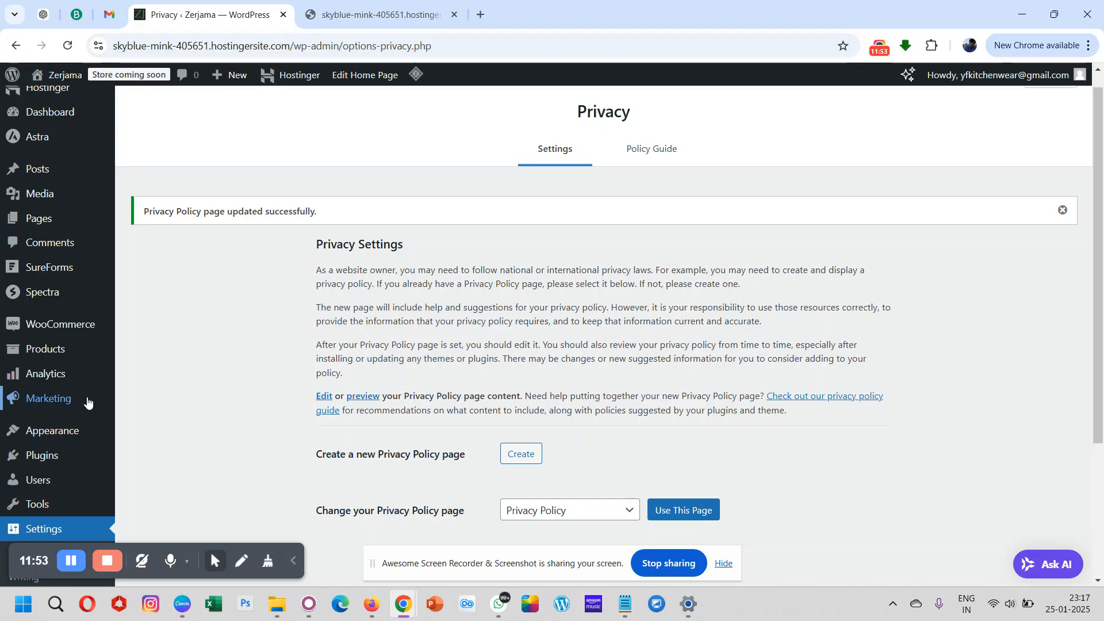
mouse_move(11, 350)
scroll(11, 349, "down", 3)
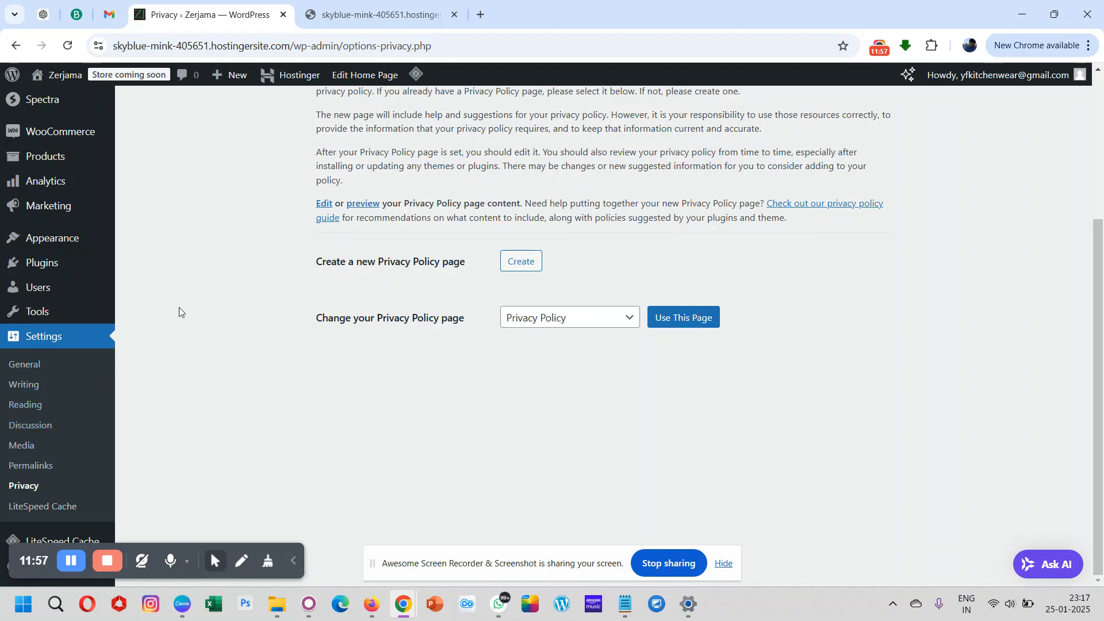
scroll(179, 312, "up", 1)
scroll(180, 312, "up", 1)
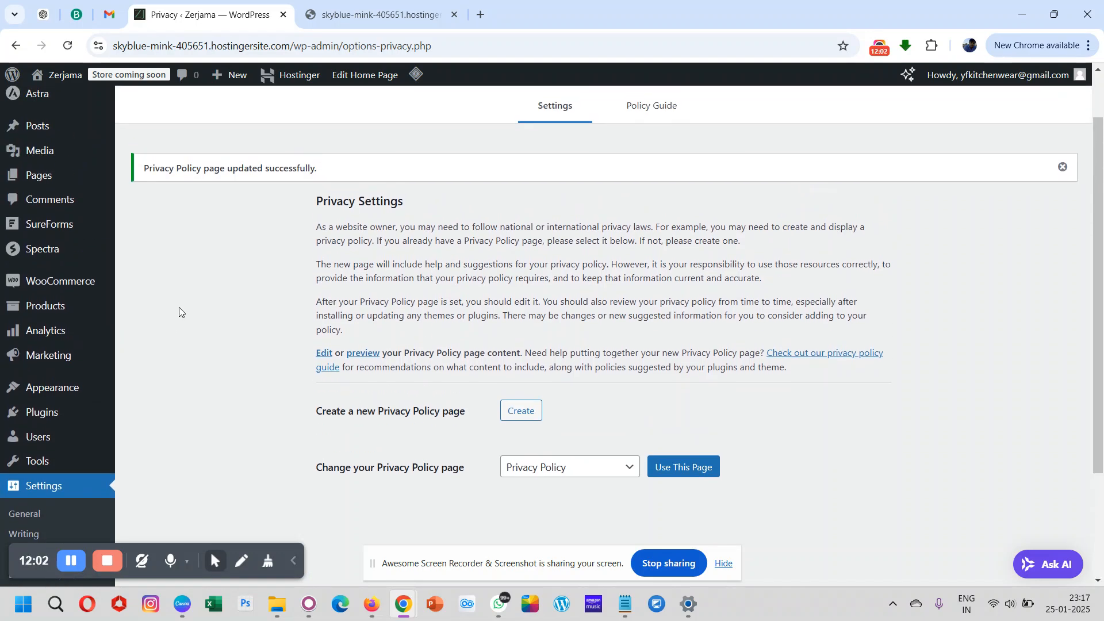
mouse_move(87, 284)
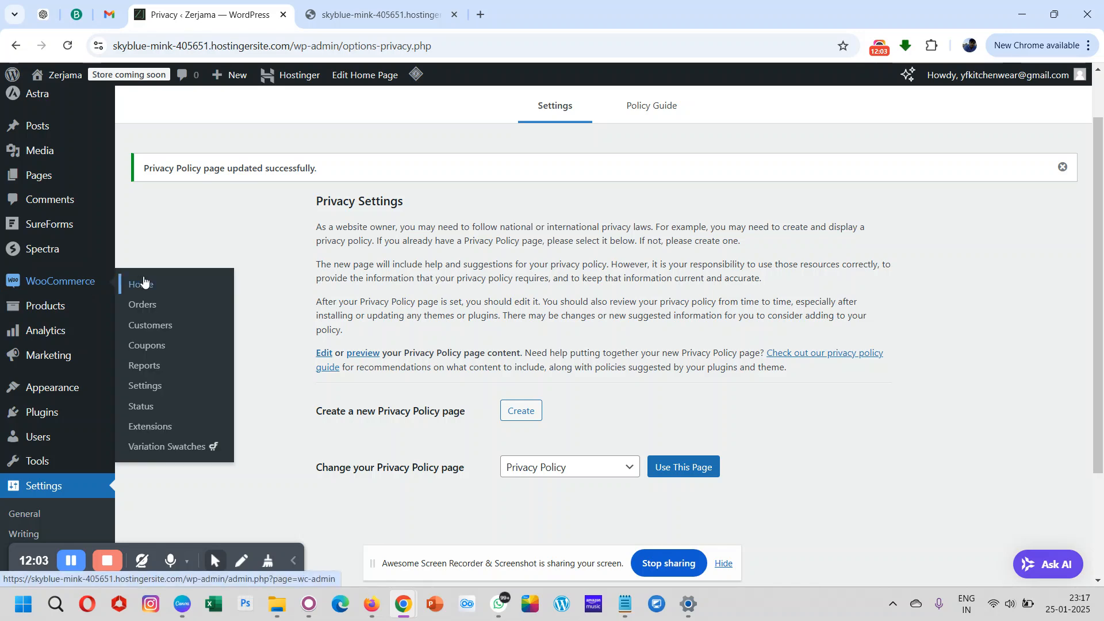
In WooCommerce general settings, fill the store's first address line from a saved address
left_click(145, 389)
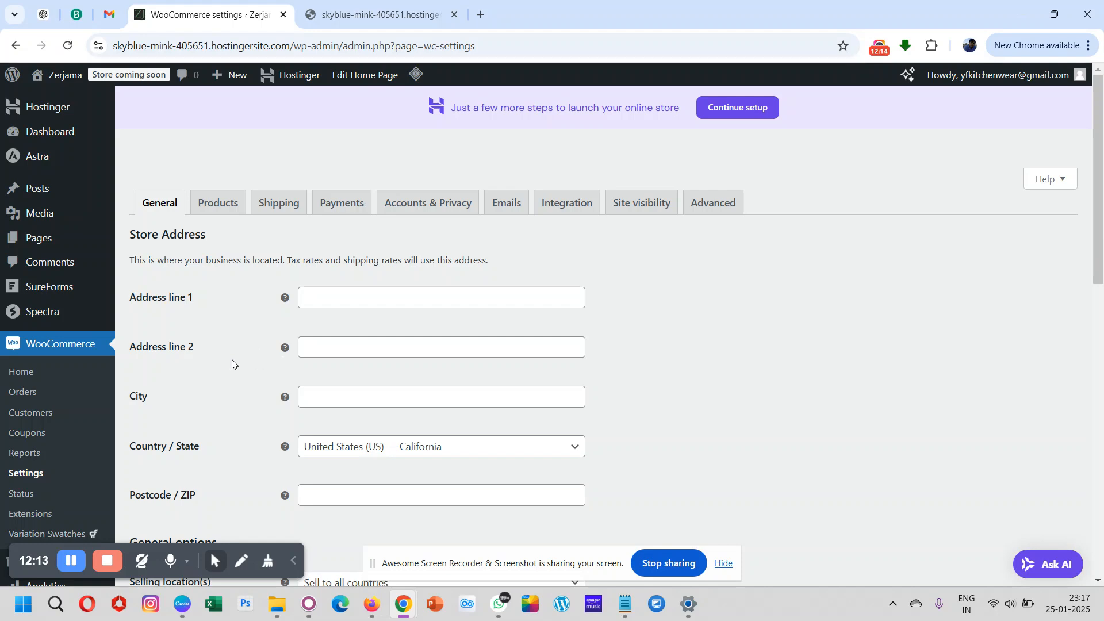
scroll(232, 360, "down", 1)
scroll(232, 360, "down", 10)
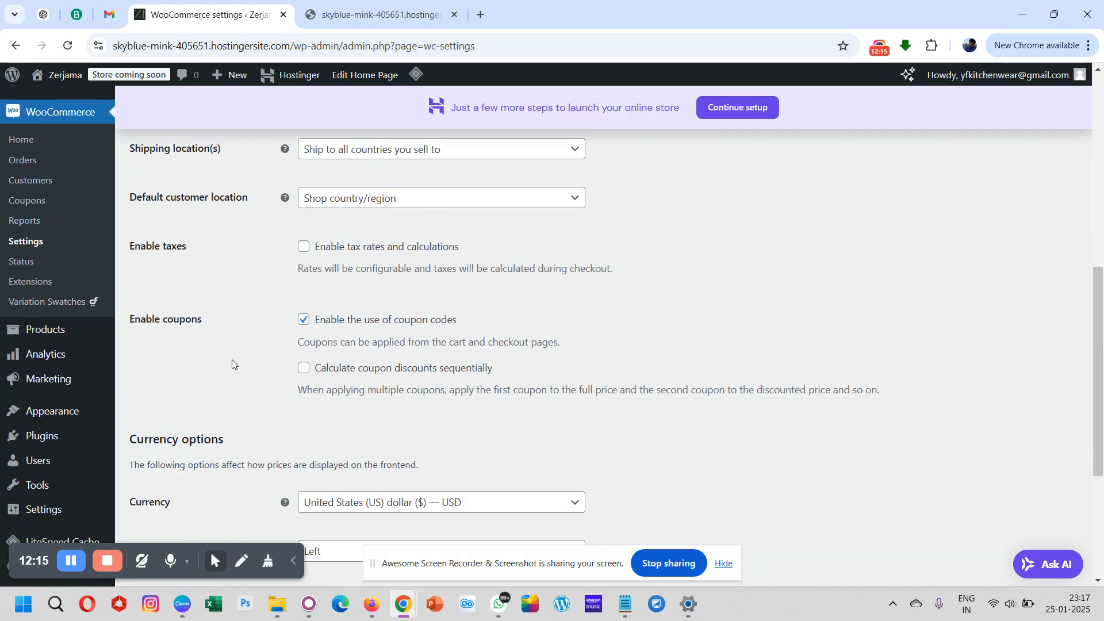
scroll(233, 360, "up", 8)
scroll(232, 360, "up", 3)
scroll(233, 360, "down", 1)
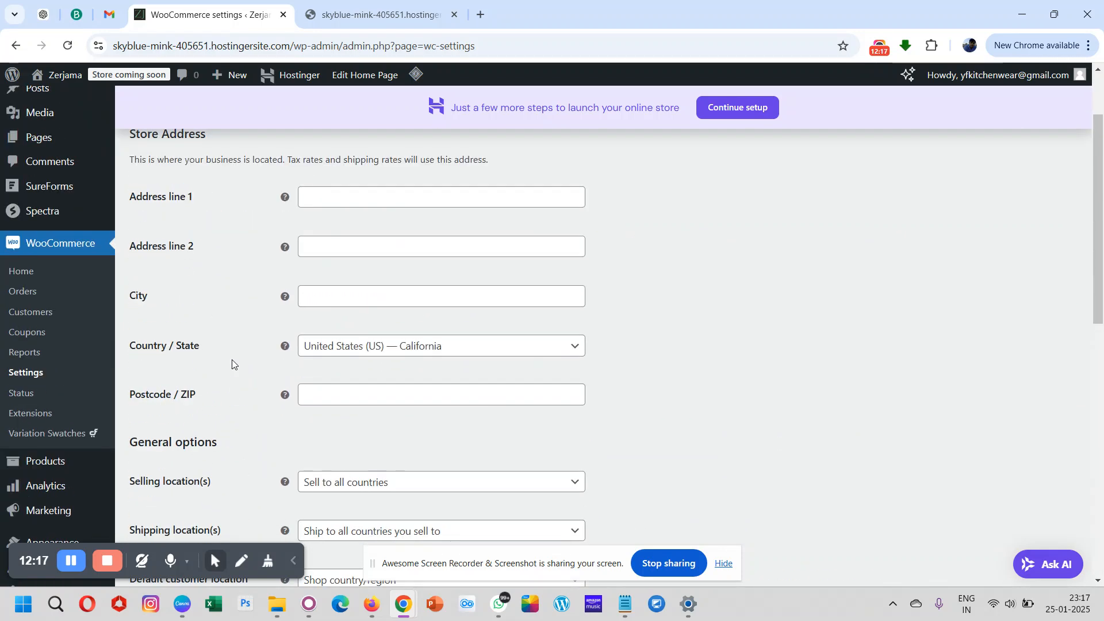
left_click(363, 208)
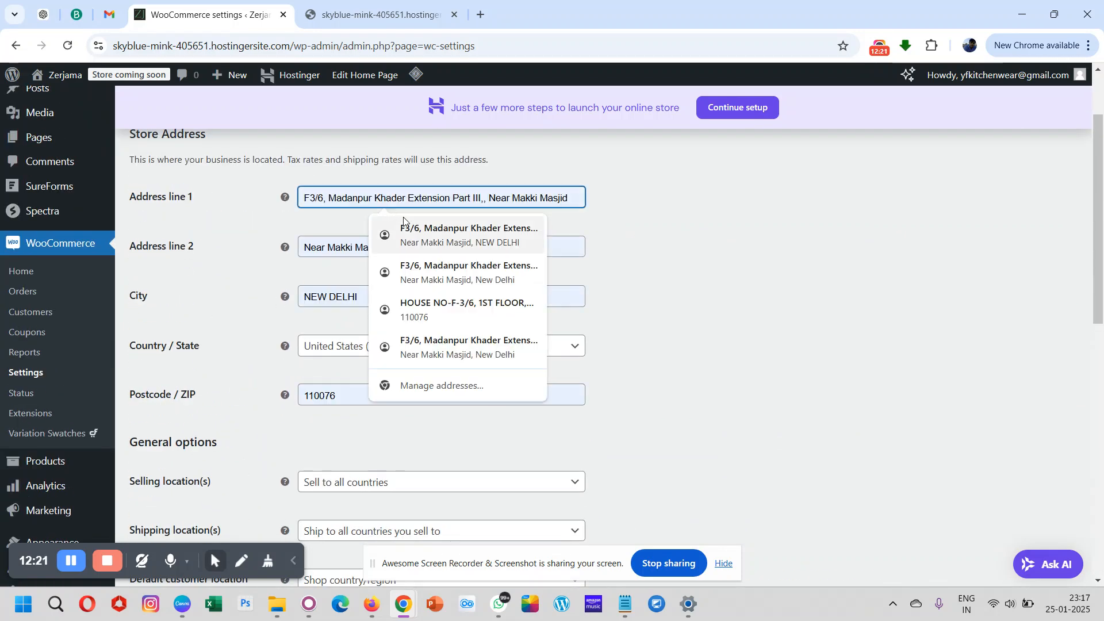
left_click(451, 228)
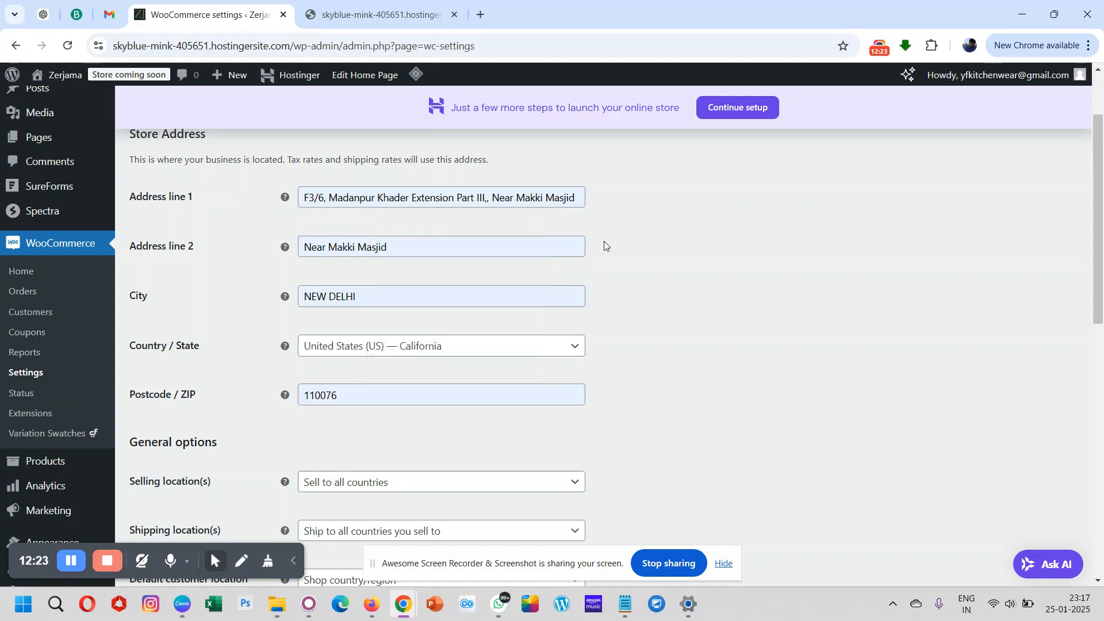
scroll(219, 377, "down", 1)
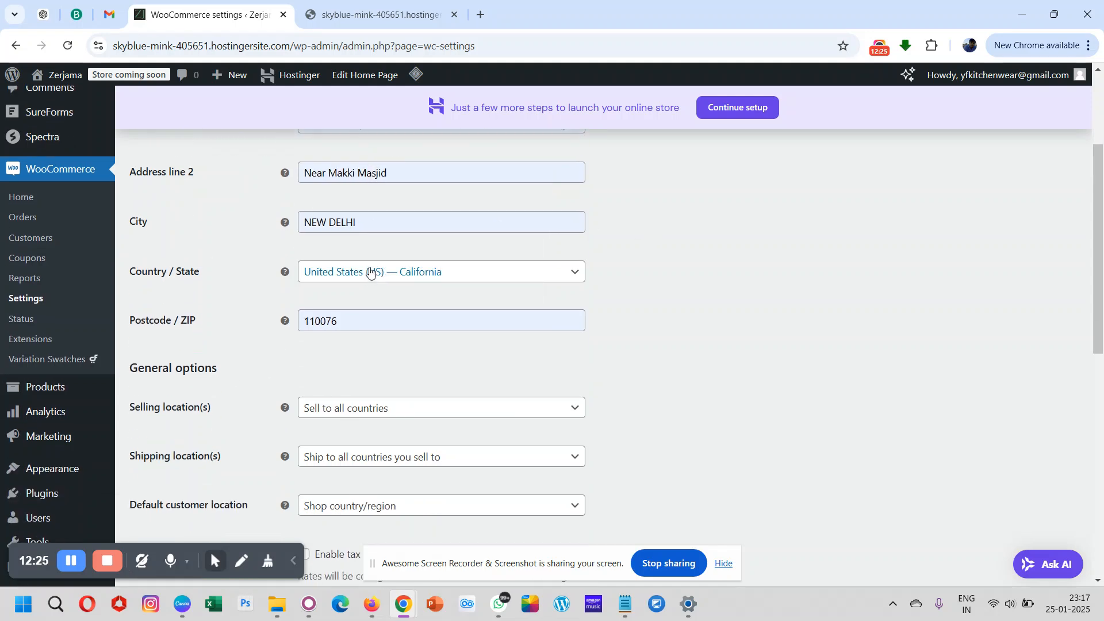
Set the store's Country / State to India — Delhi
left_click(370, 271)
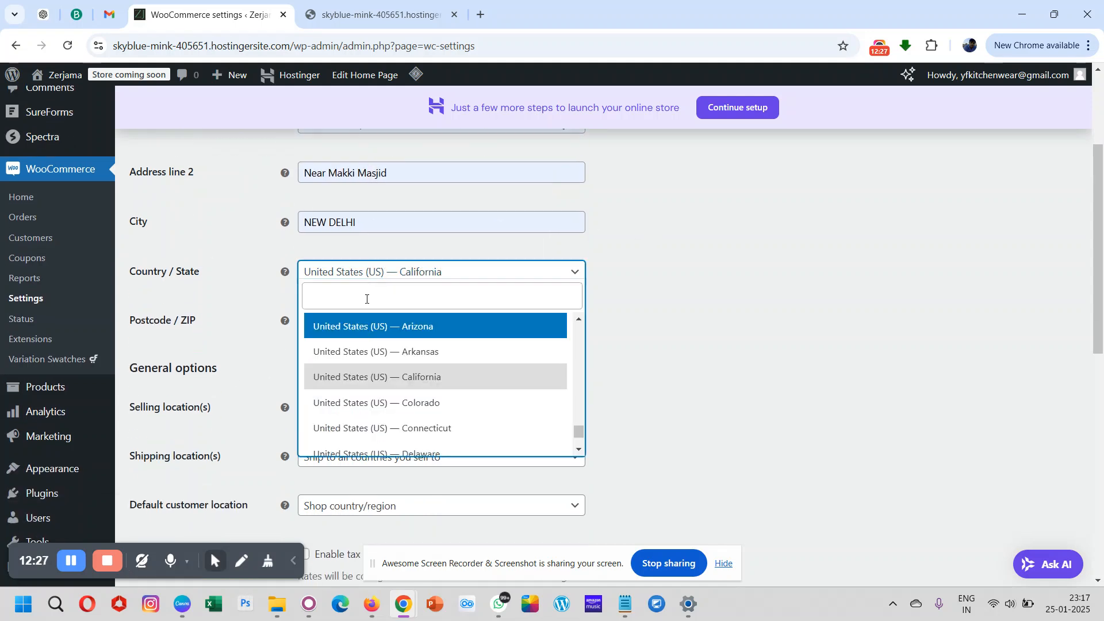
type("india")
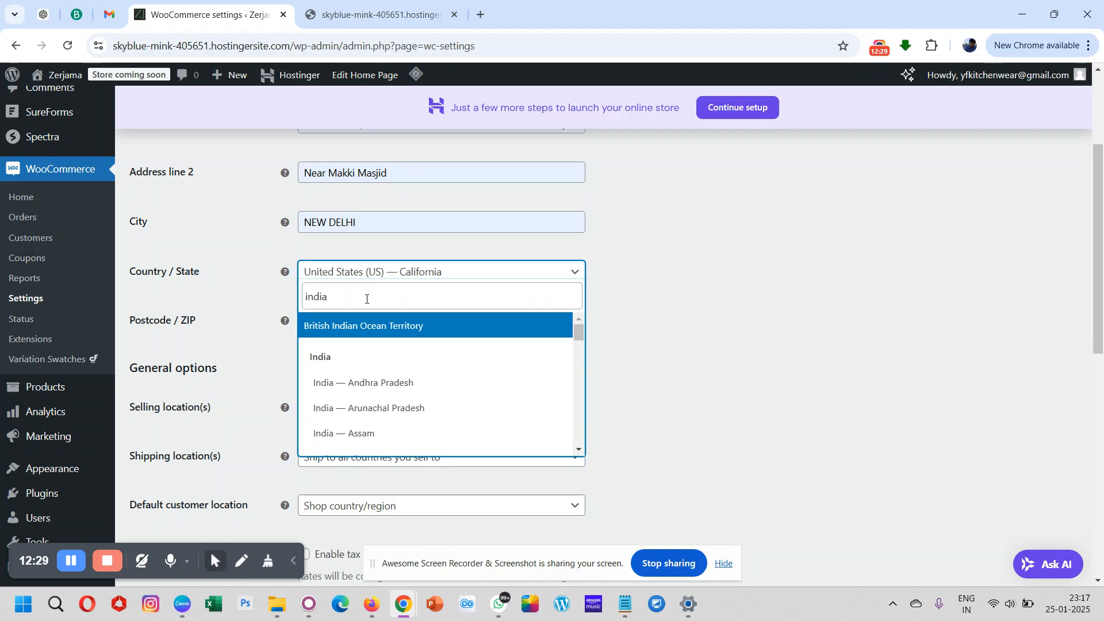
scroll(371, 346, "down", 6)
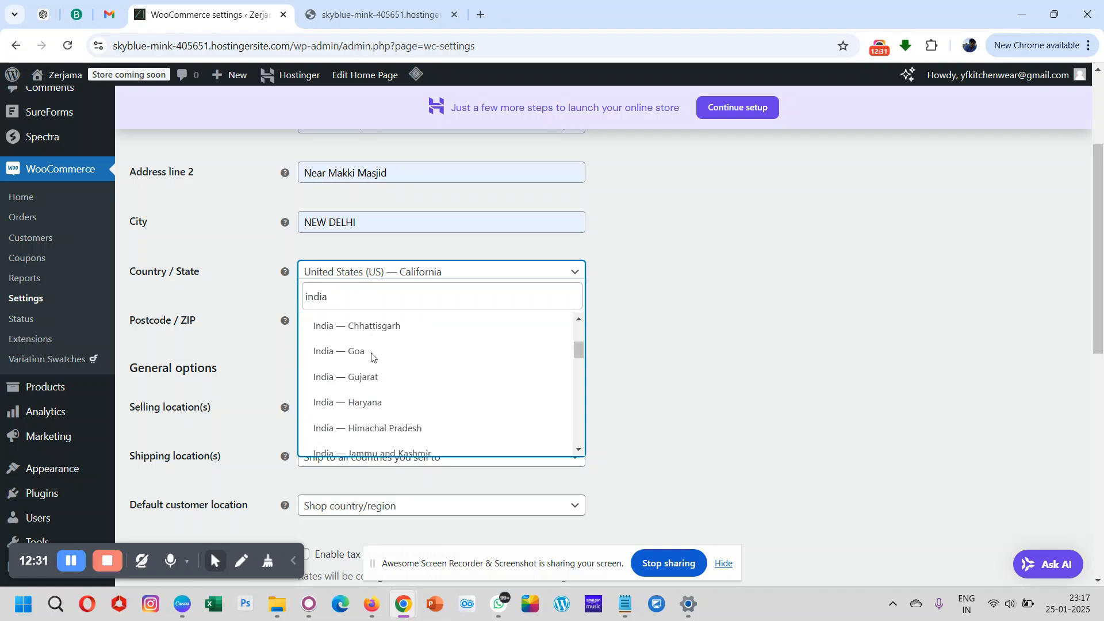
scroll(371, 356, "down", 8)
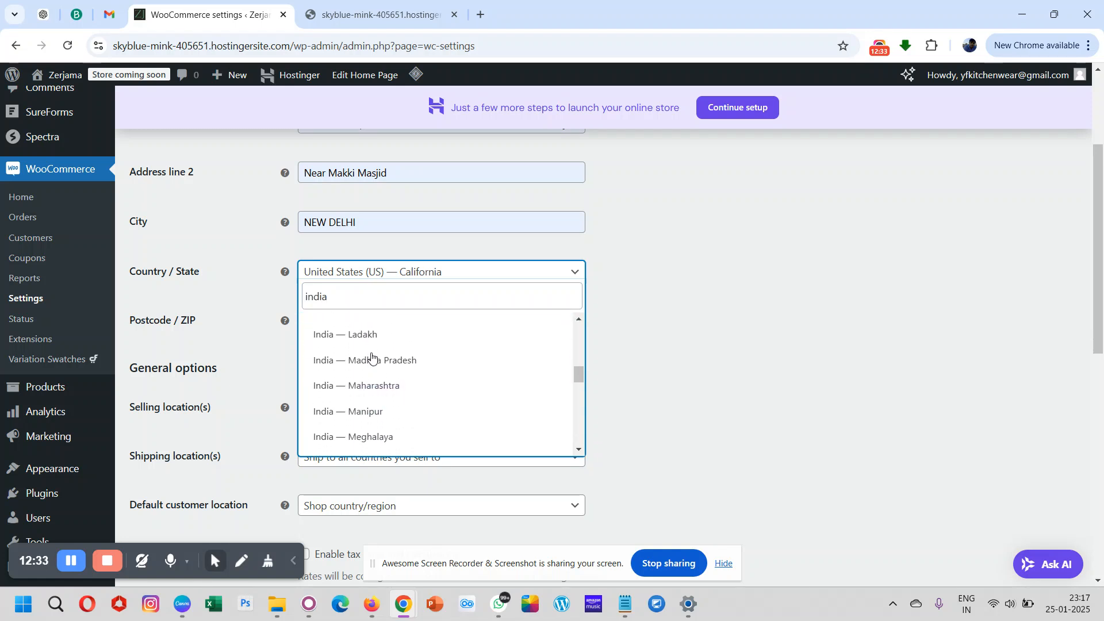
scroll(372, 356, "down", 5)
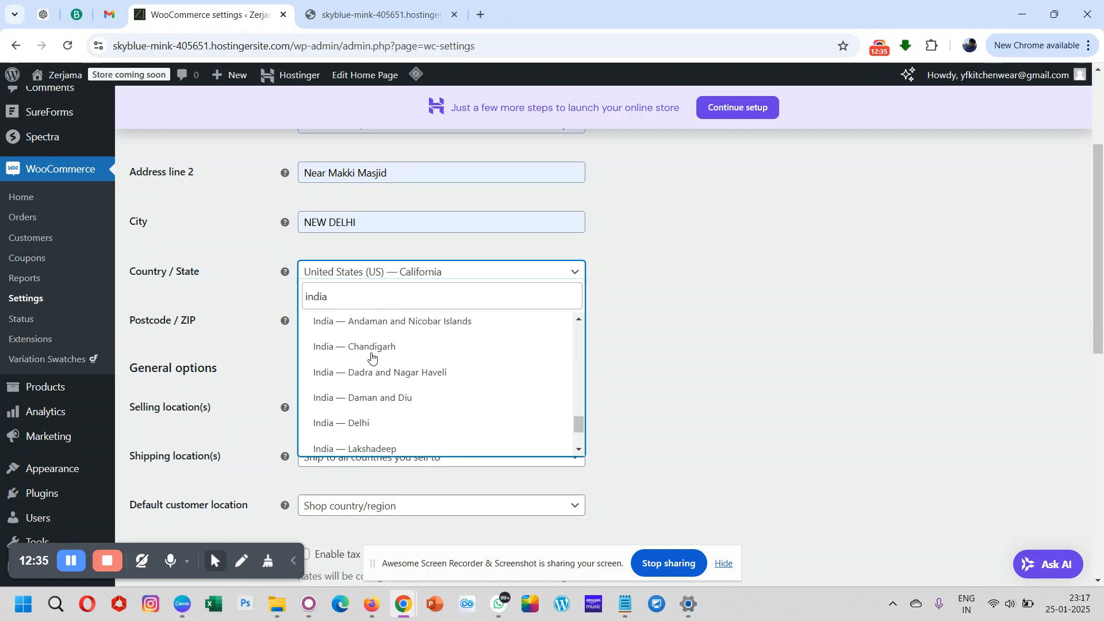
left_click(375, 388)
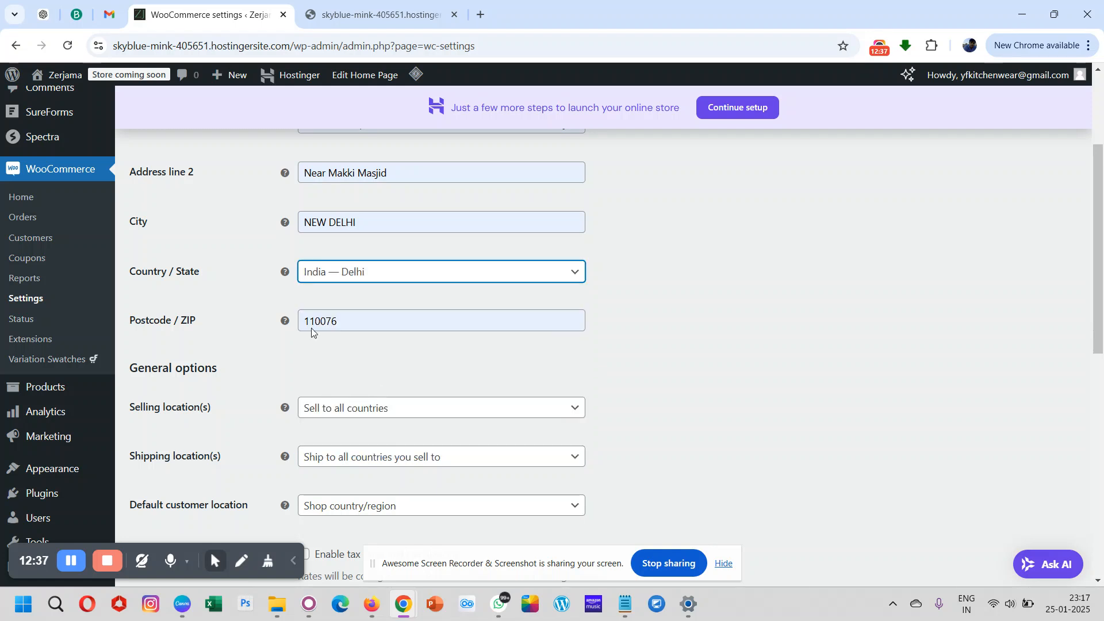
scroll(248, 304, "down", 3)
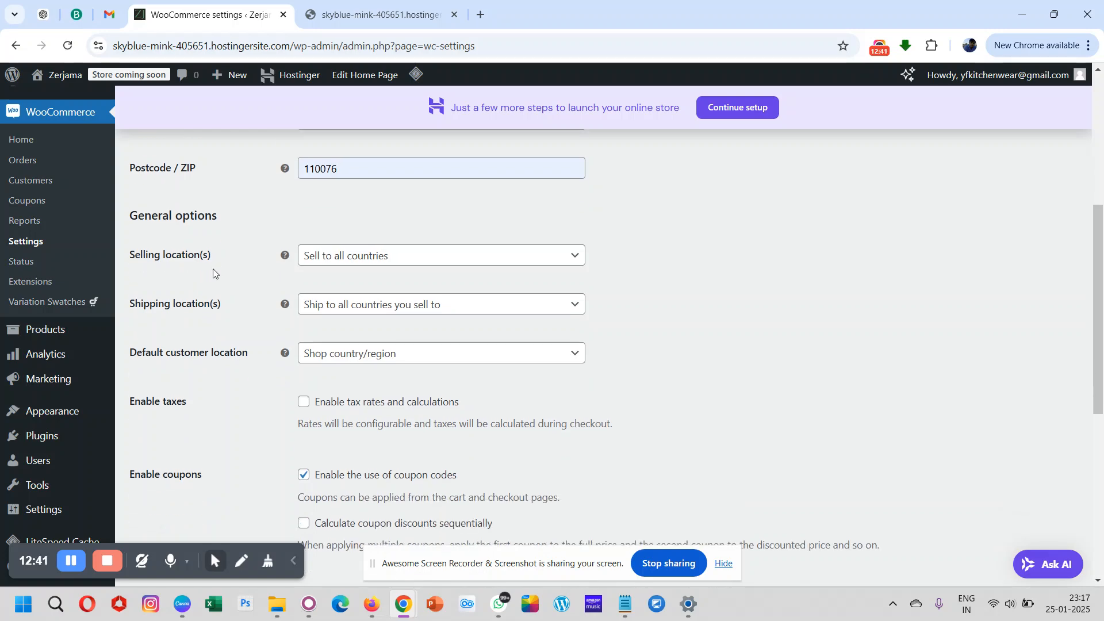
scroll(213, 273, "up", 6)
scroll(226, 244, "down", 1)
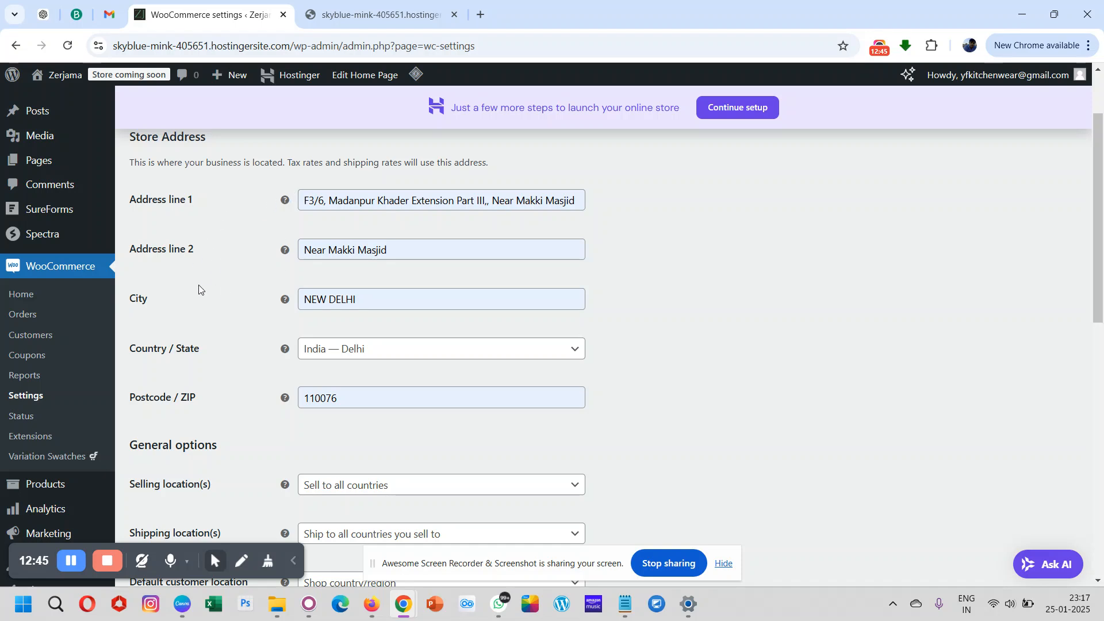
scroll(239, 387, "down", 1)
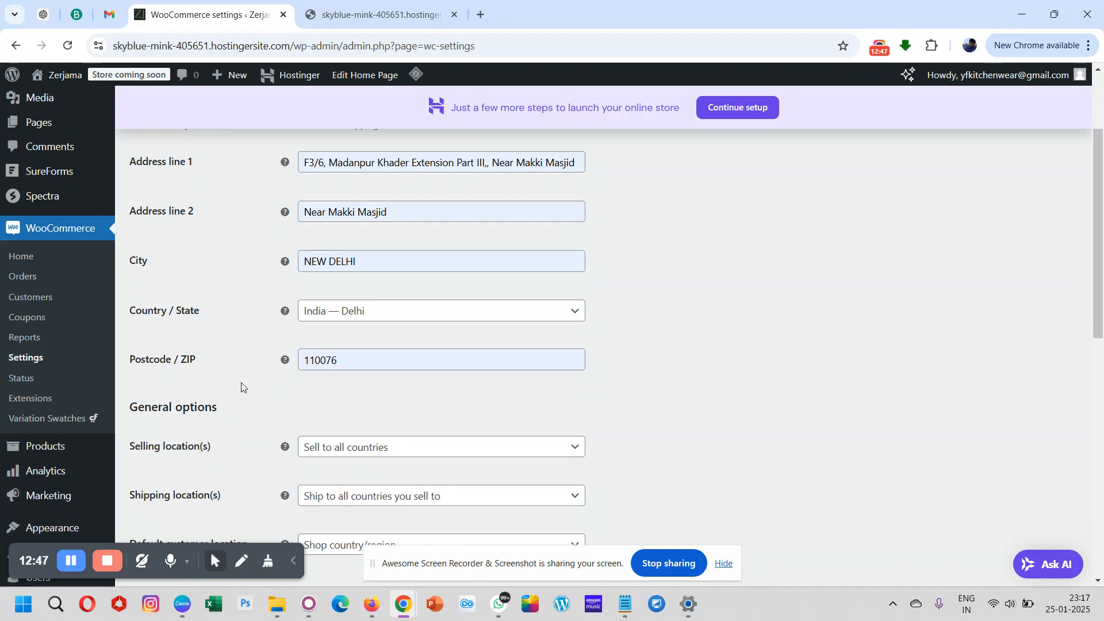
scroll(242, 387, "down", 3)
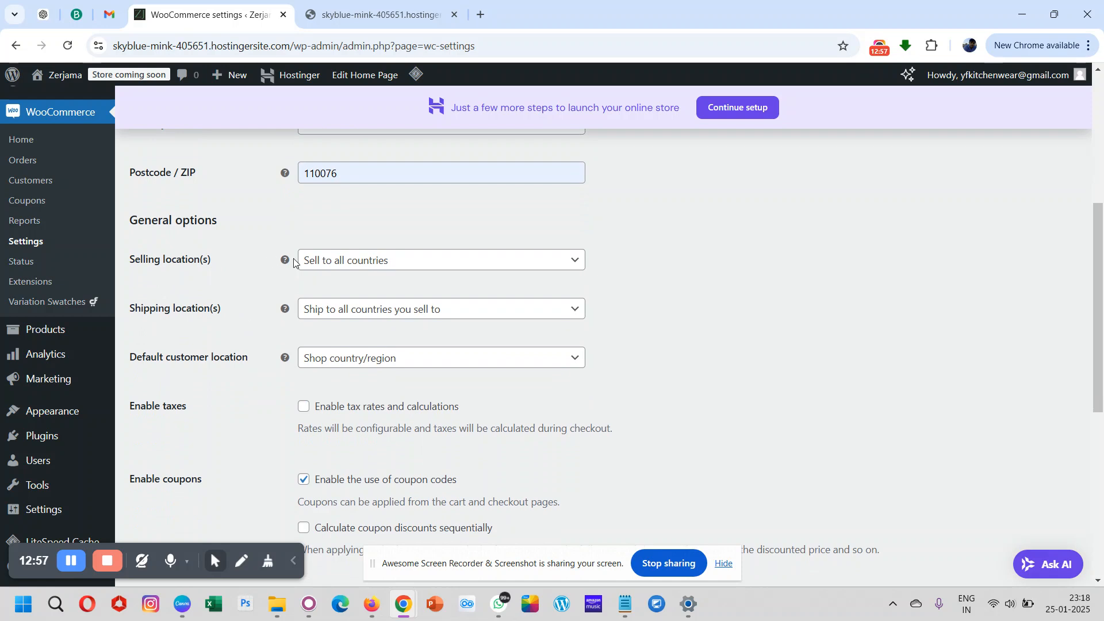
Set Selling location(s) to 'Sell to specific countries' with India as the only country
left_click(344, 268)
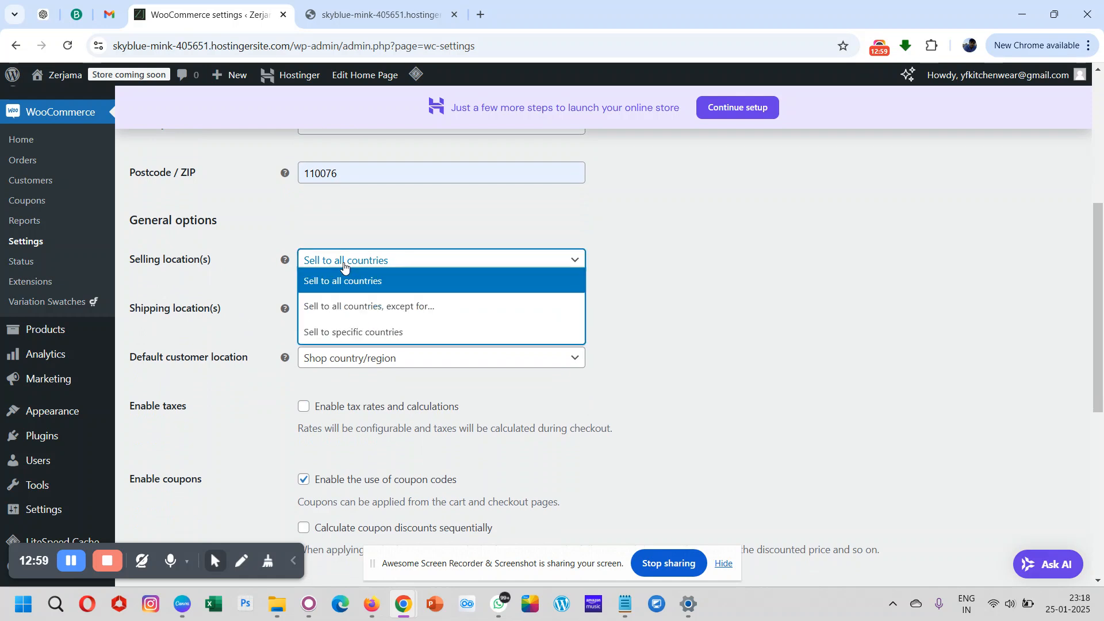
left_click(345, 336)
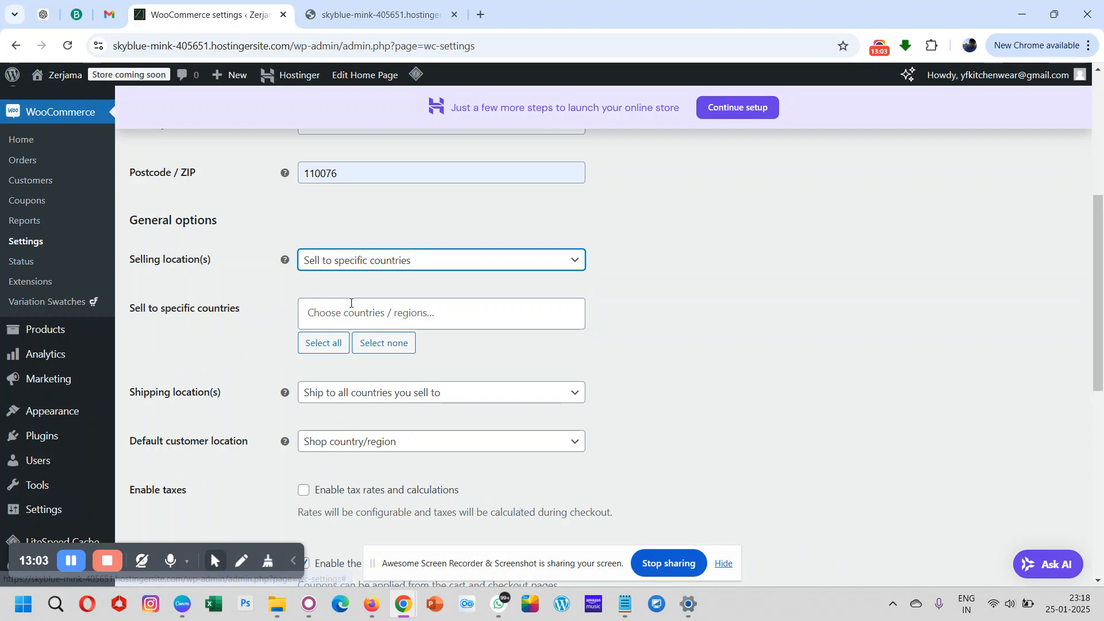
left_click(351, 303)
type("ind")
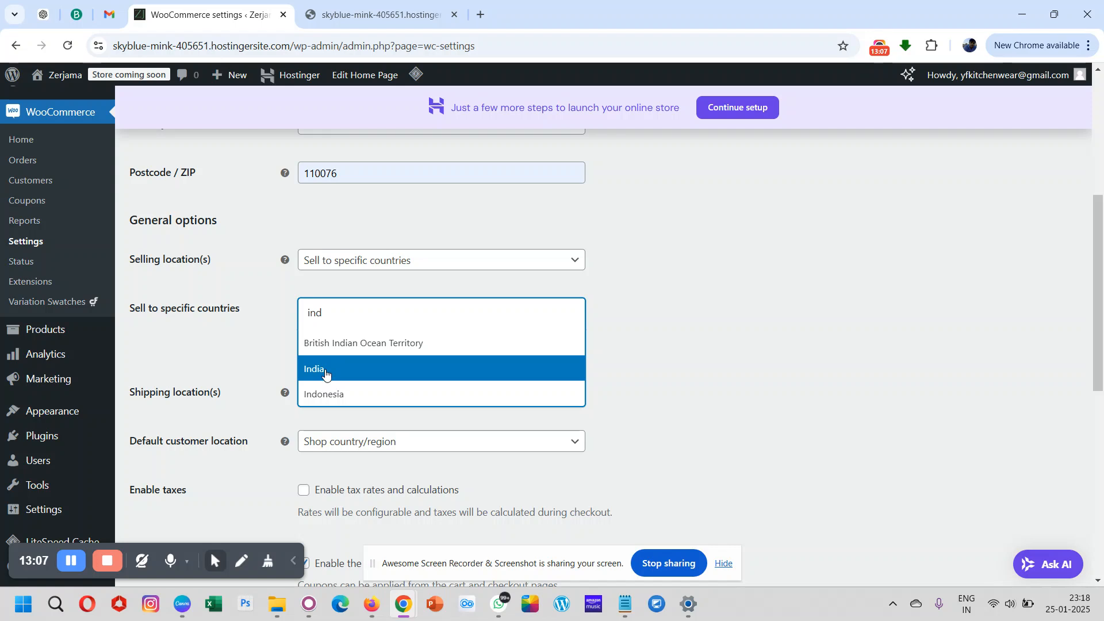
left_click(325, 370)
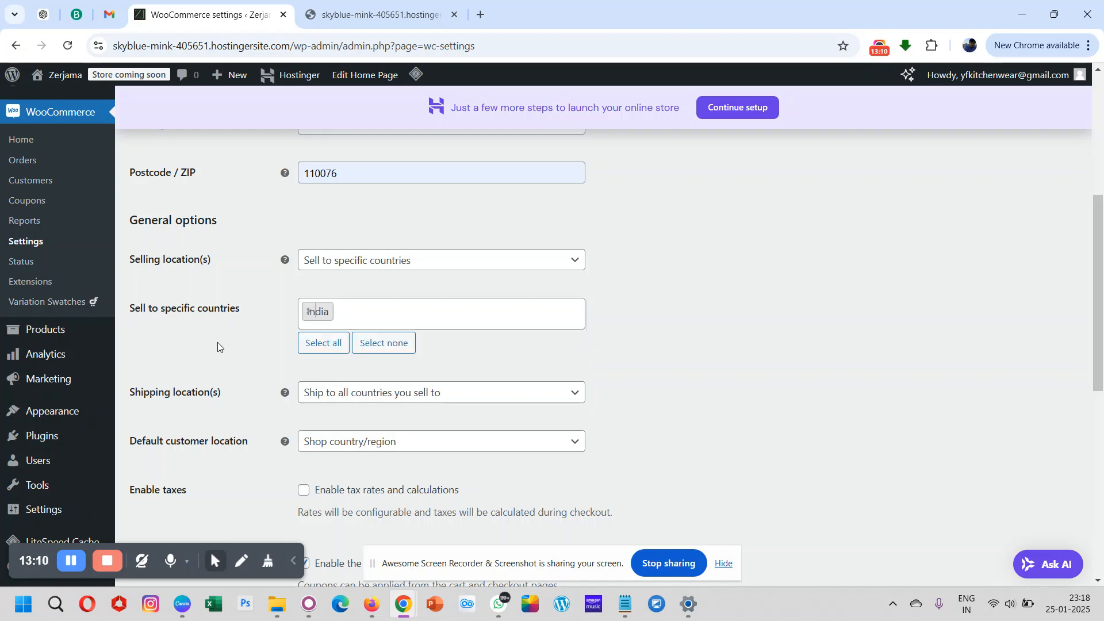
scroll(217, 342, "down", 1)
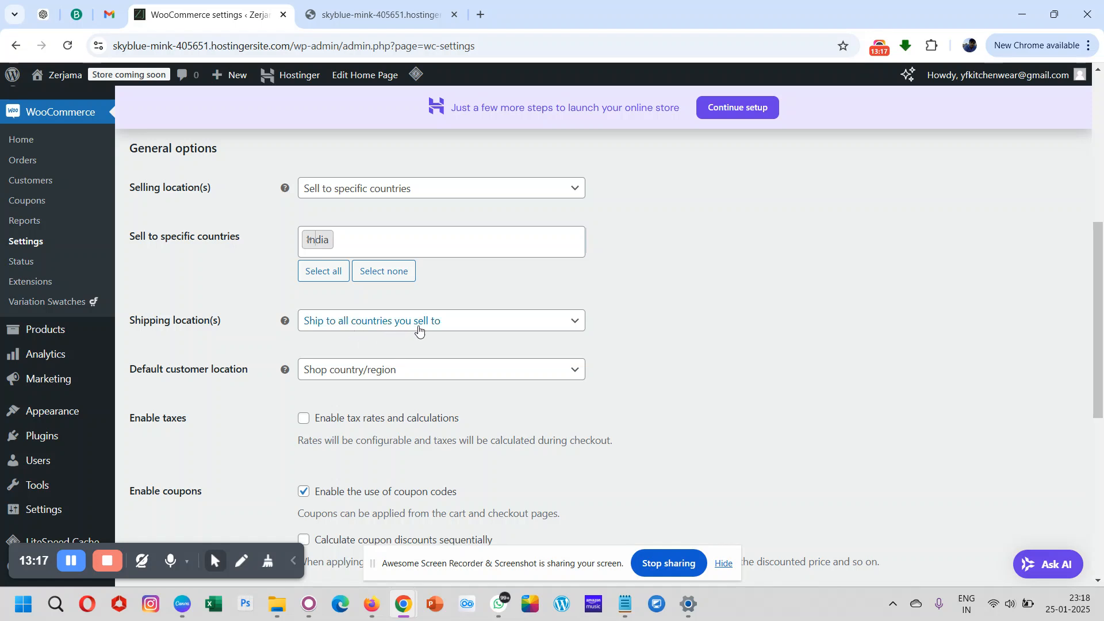
Set Shipping location(s) to 'Ship to specific countries only' with India as the sole country
left_click(420, 325)
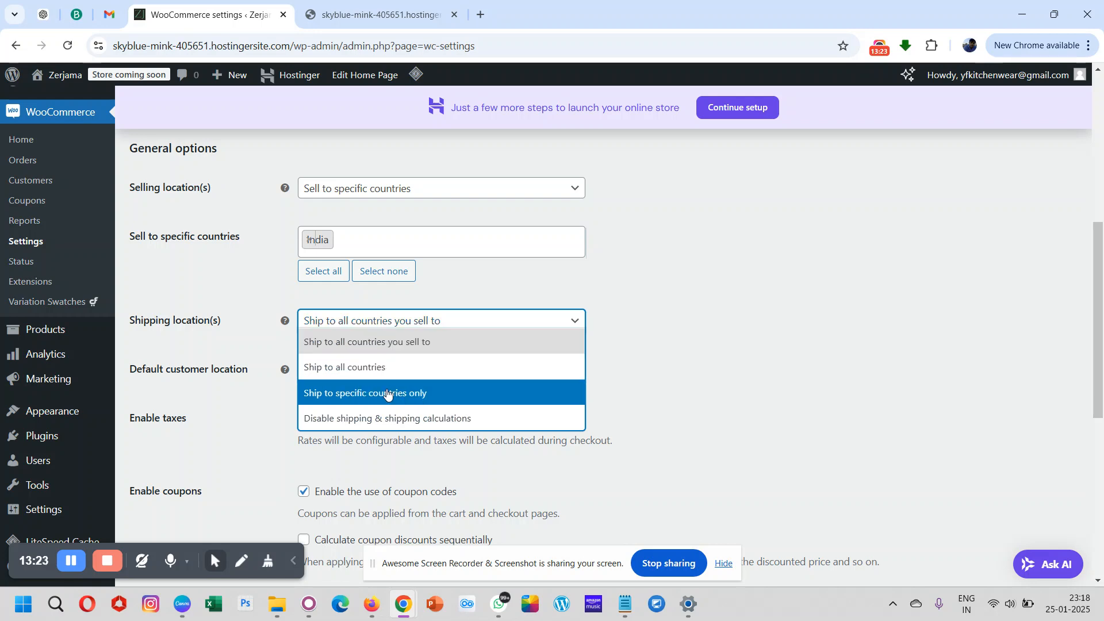
left_click(387, 394)
left_click(379, 372)
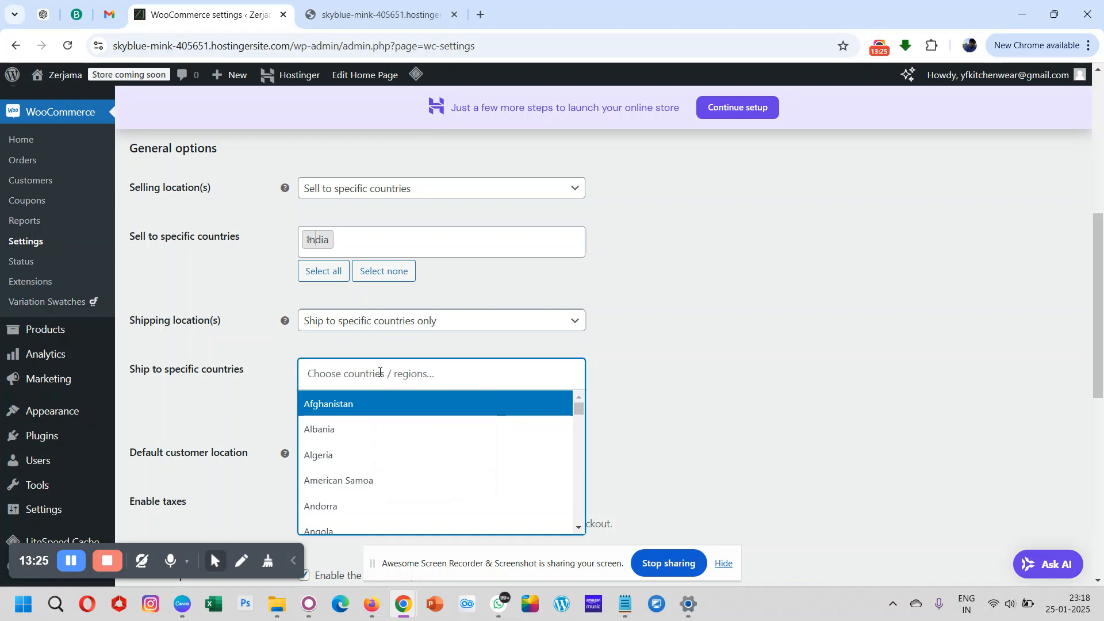
type("ind")
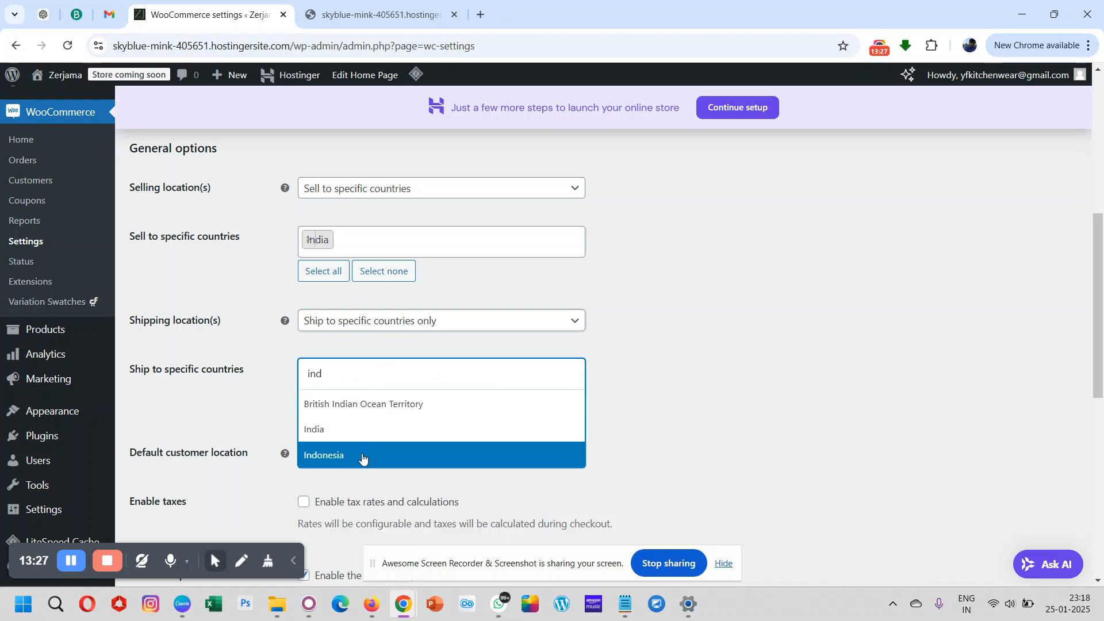
left_click(356, 429)
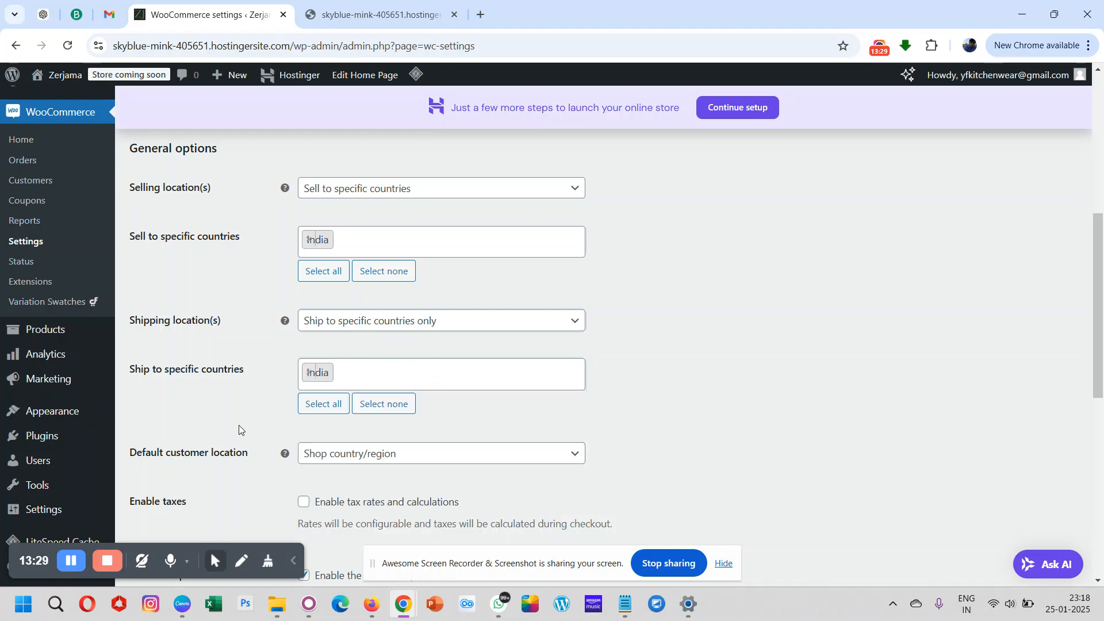
scroll(251, 360, "down", 2)
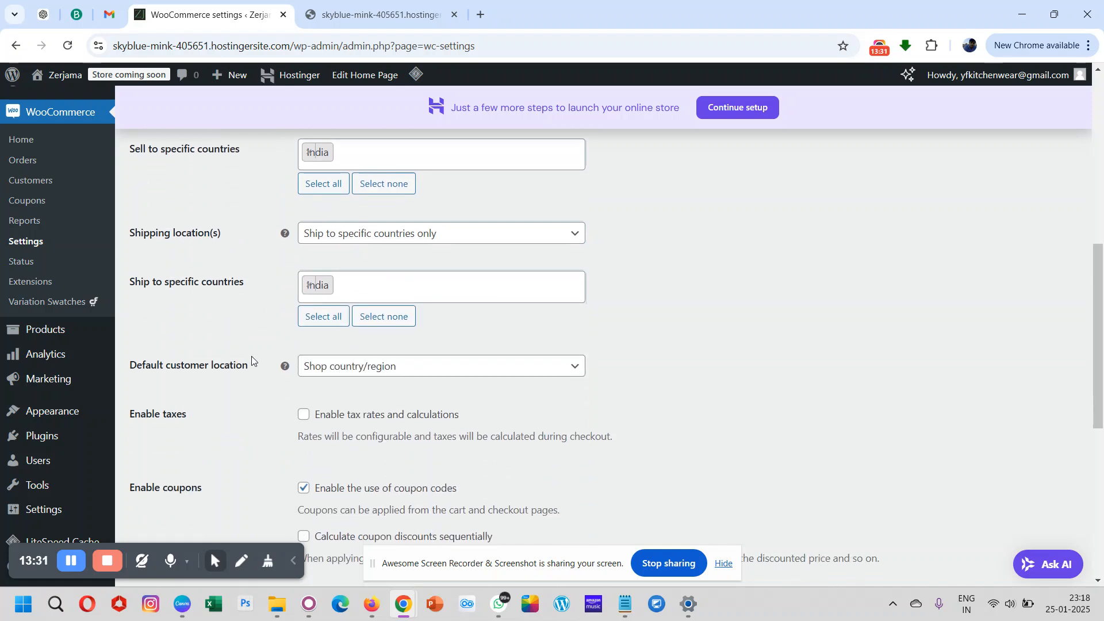
scroll(252, 360, "down", 1)
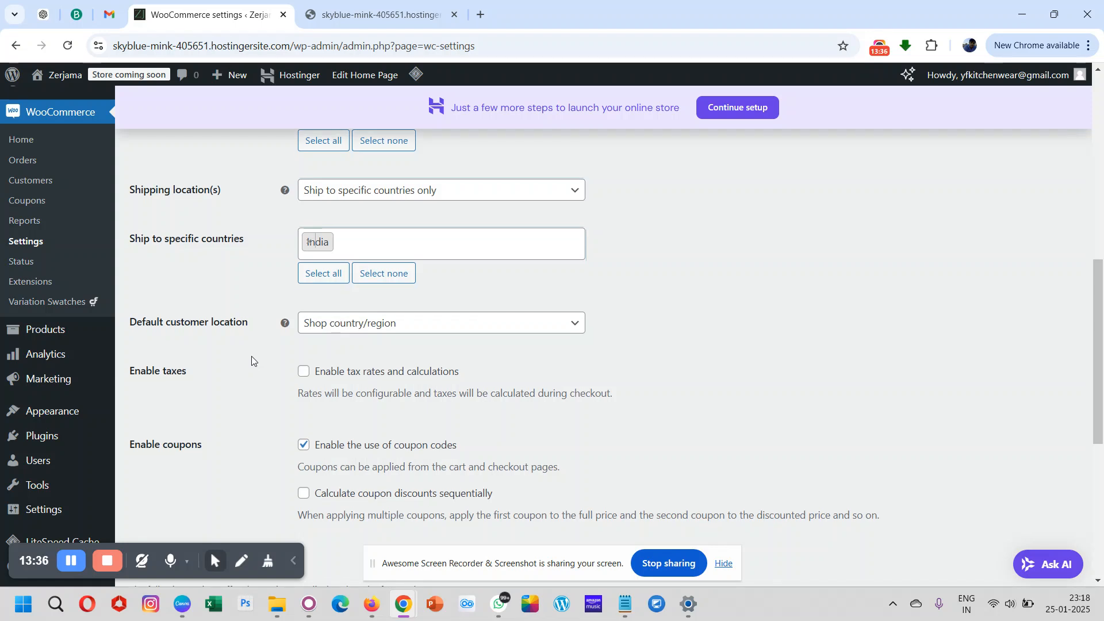
scroll(251, 360, "up", 1)
scroll(251, 360, "down", 1)
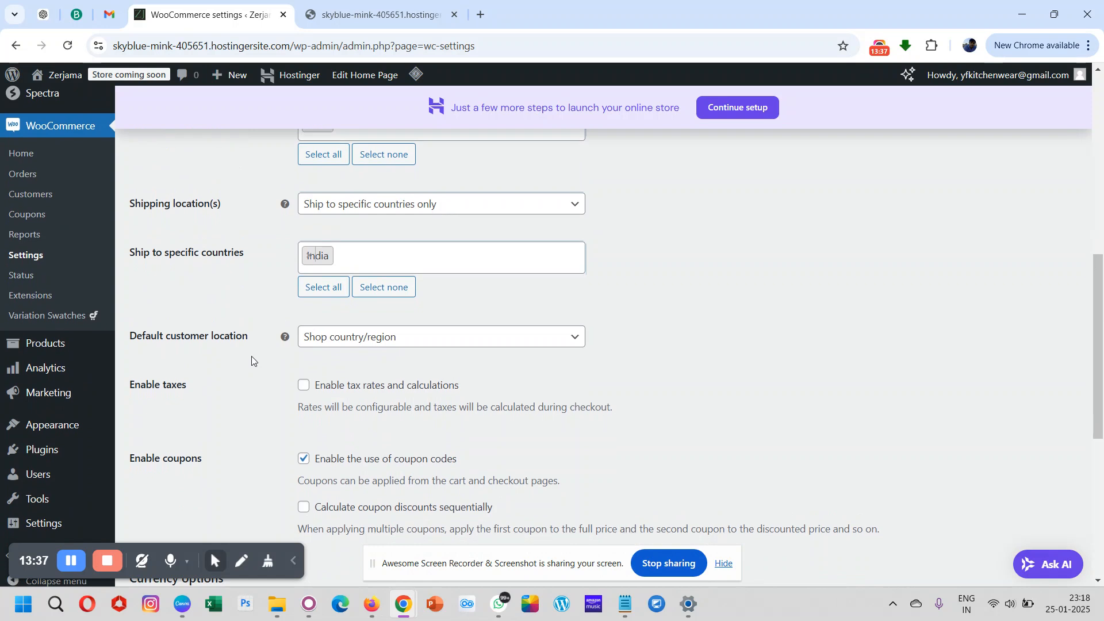
scroll(251, 361, "down", 1)
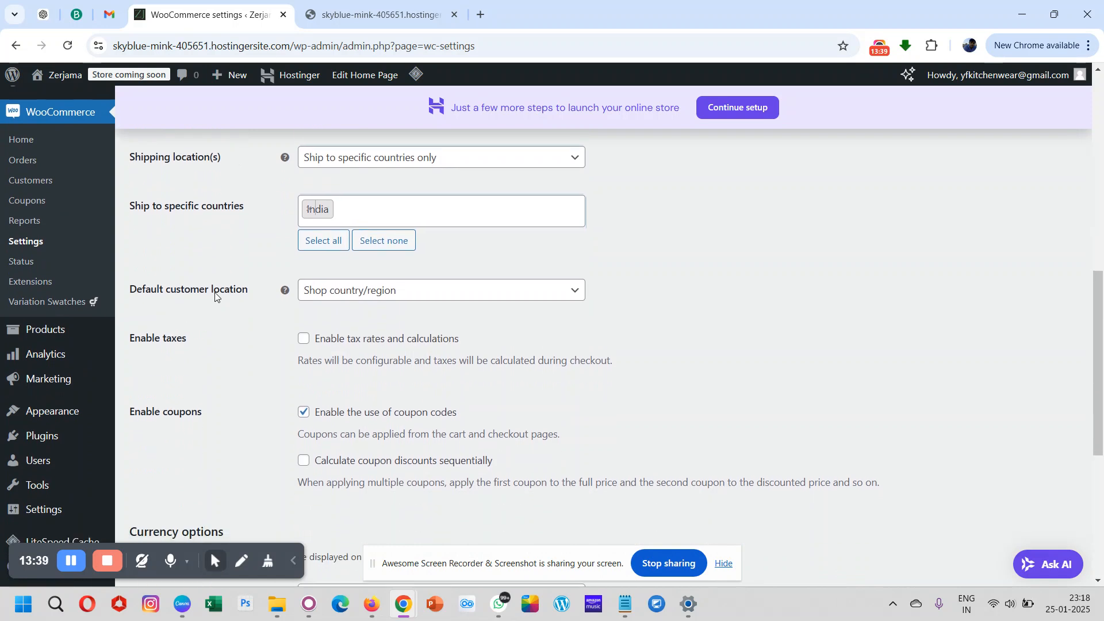
Leave Default customer location as Shop country/region and enable tax rates and calculations
left_click(347, 291)
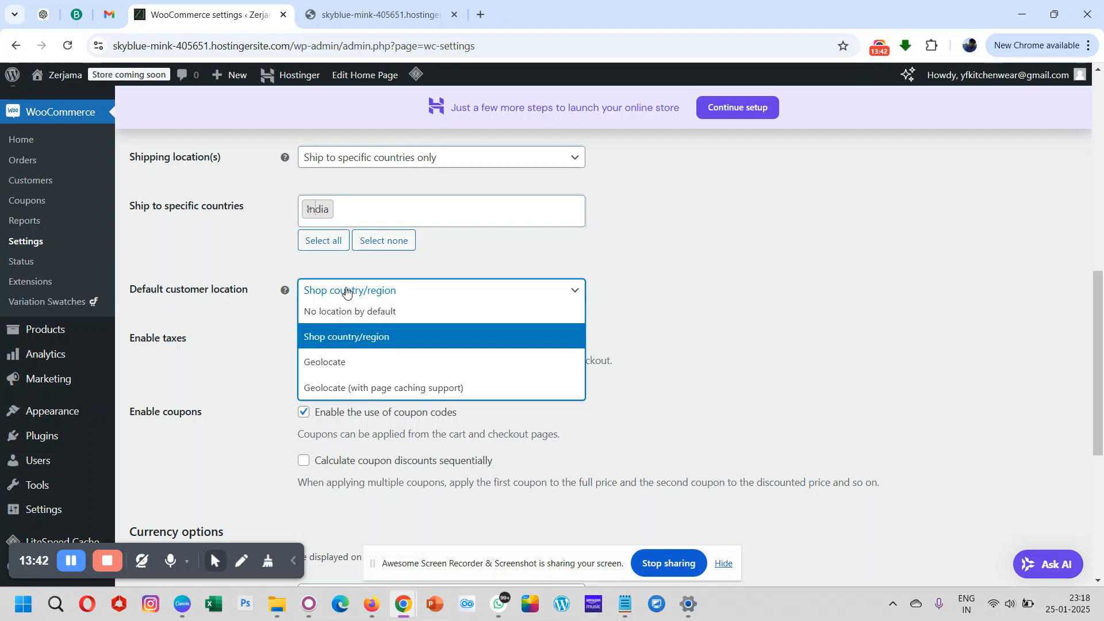
left_click(261, 345)
scroll(261, 345, "down", 1)
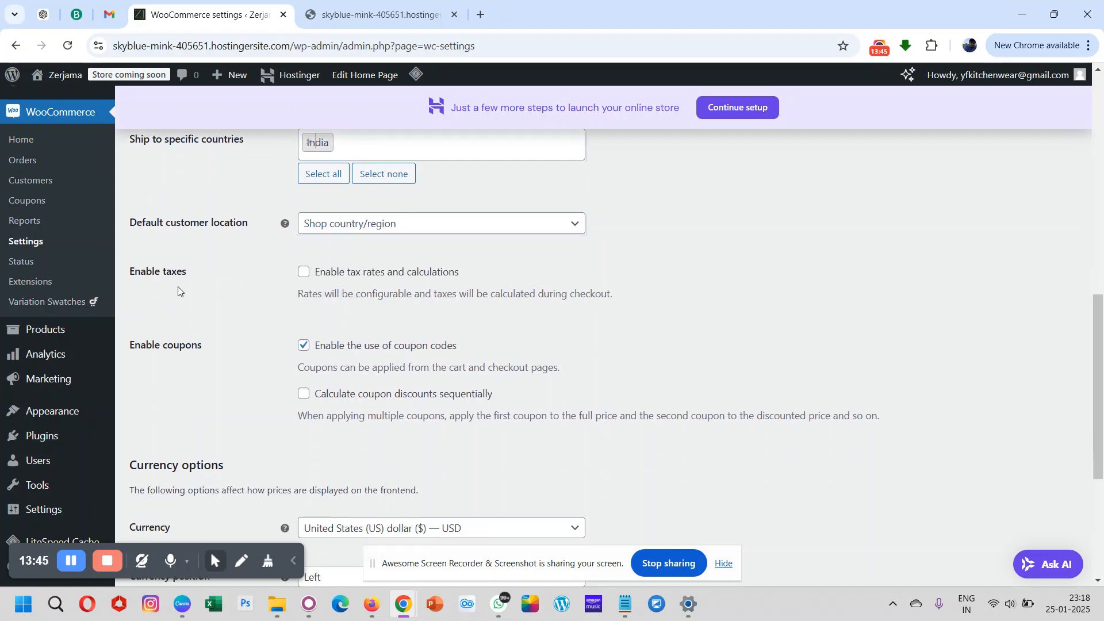
left_click(307, 274)
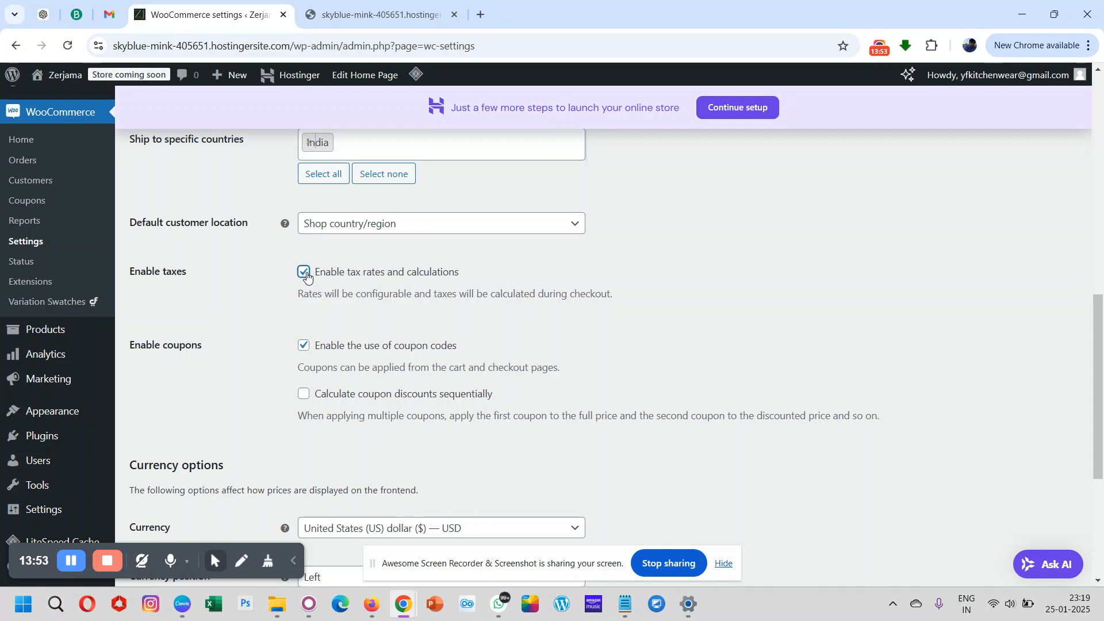
scroll(266, 318, "down", 1)
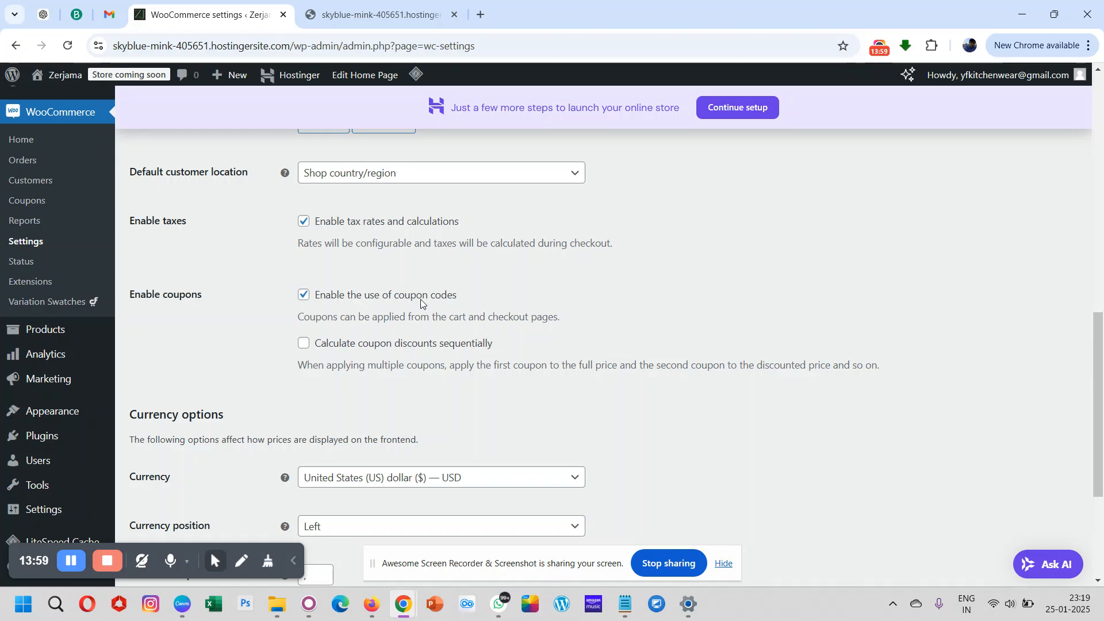
scroll(330, 299, "down", 1)
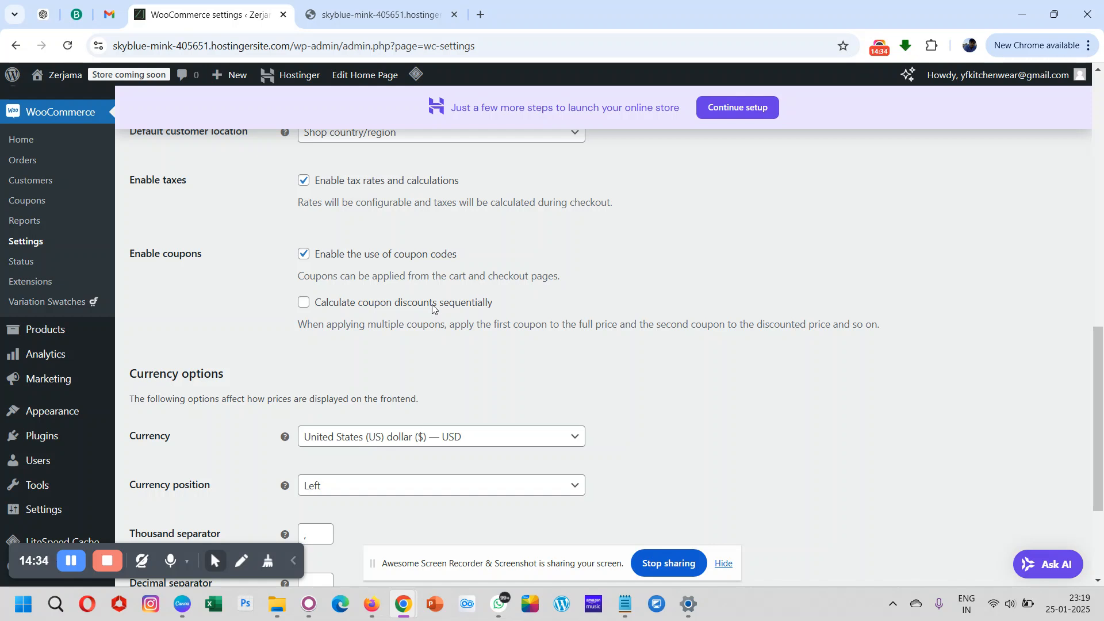
Change the store currency to Indian rupee (₹) — INR and save the general settings
scroll(432, 305, "down", 3)
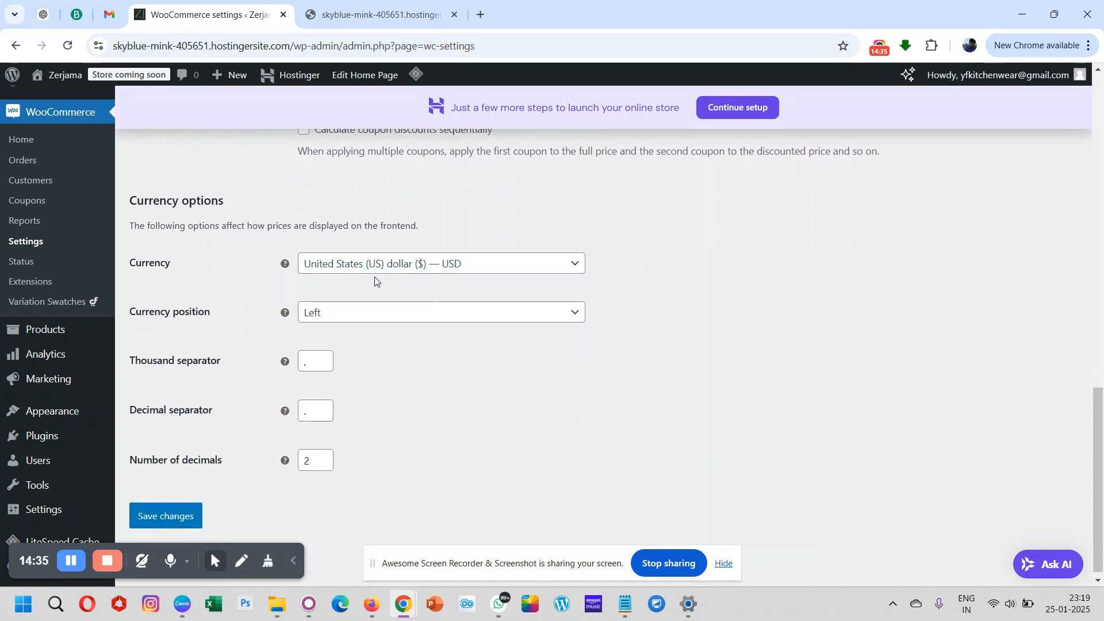
left_click(361, 268)
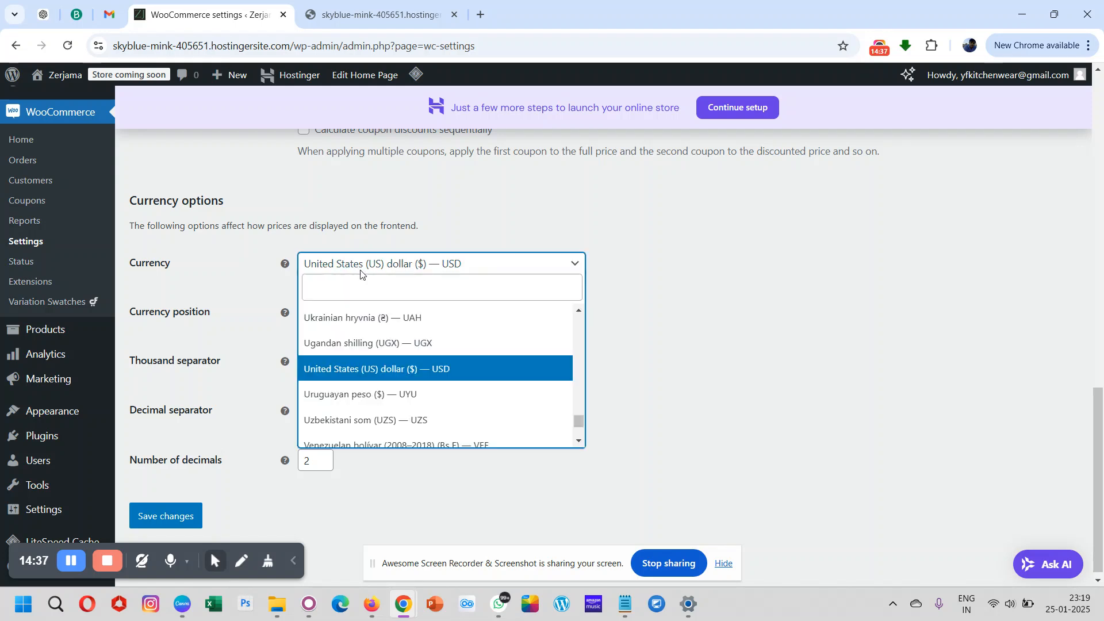
type("i")
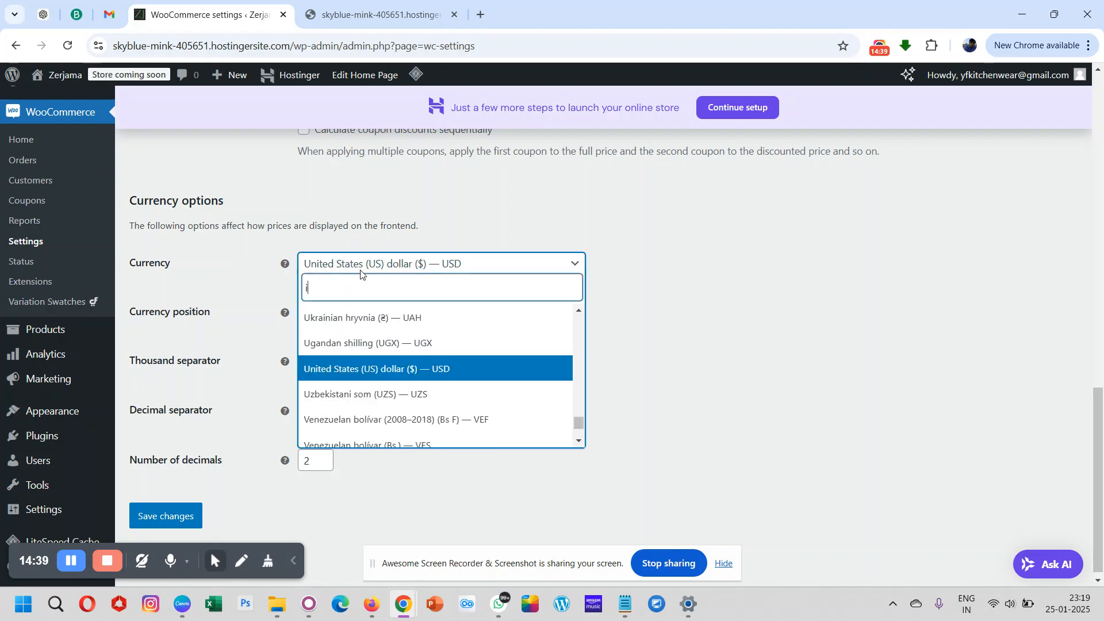
type("nr")
left_click(345, 320)
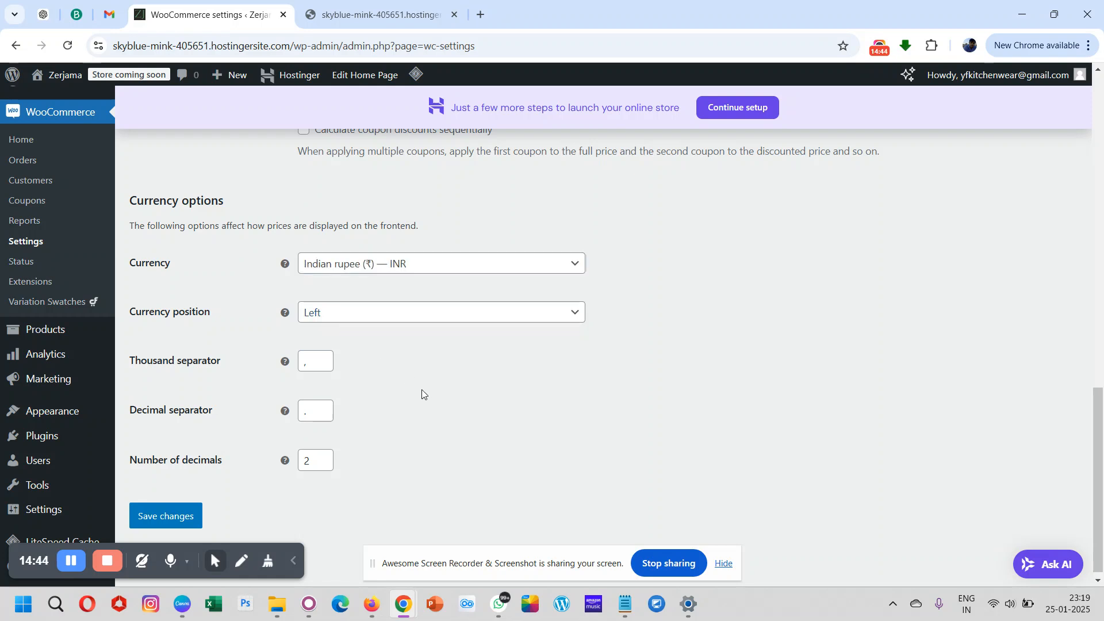
scroll(422, 388, "down", 1)
left_click(146, 513)
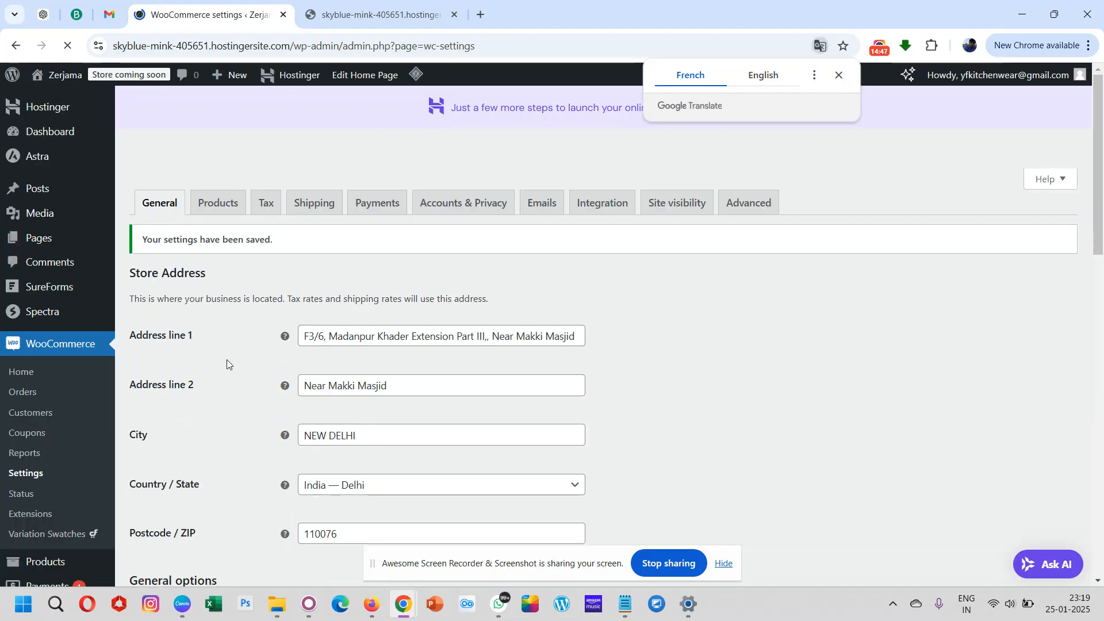
Switch WooCommerce settings to the Products tab showing Shop pages and Measurements
scroll(237, 374, "down", 5)
scroll(238, 379, "down", 4)
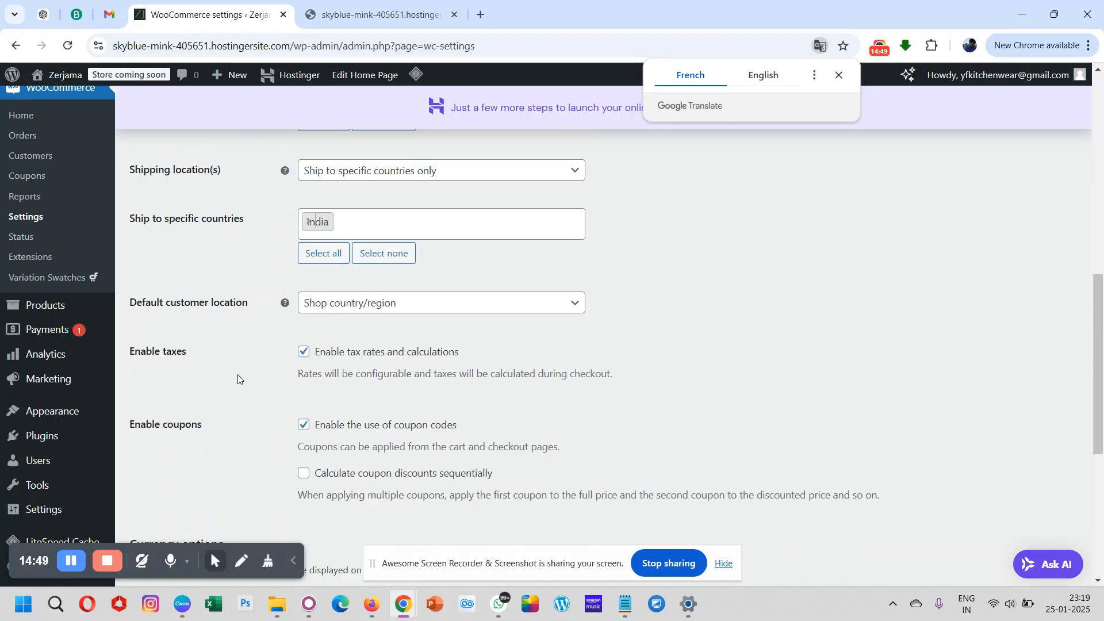
scroll(238, 379, "up", 10)
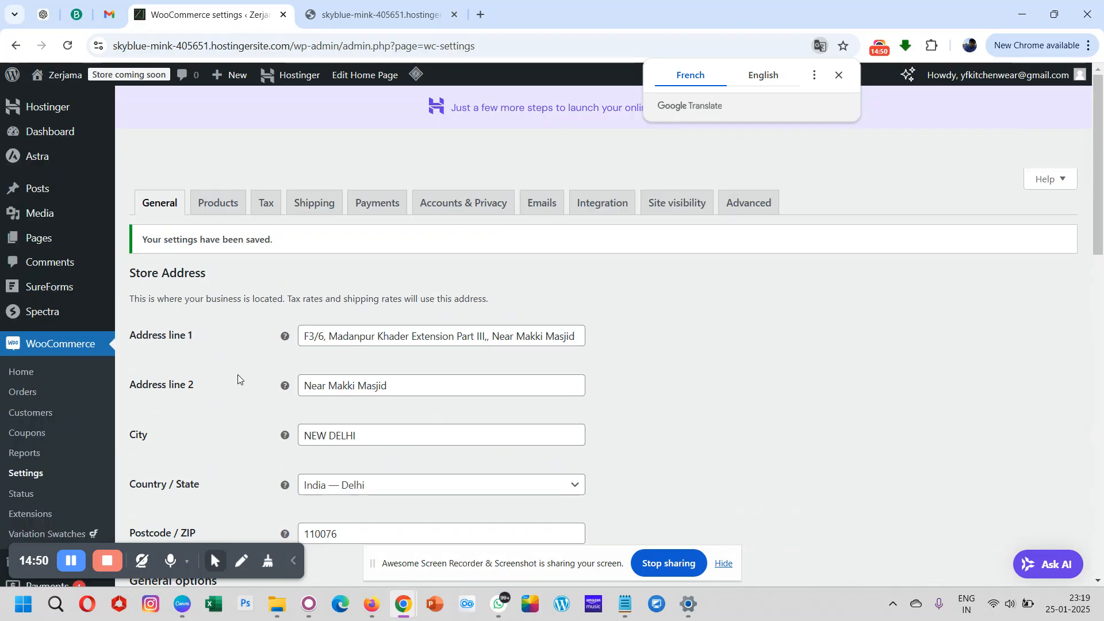
left_click(216, 213)
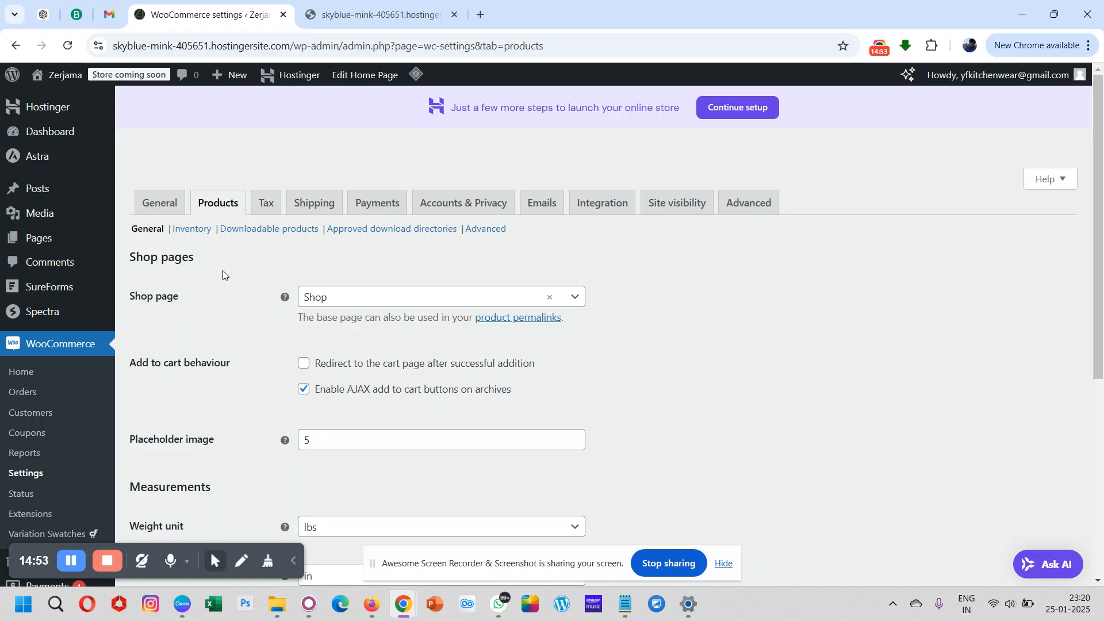
scroll(239, 307, "down", 1)
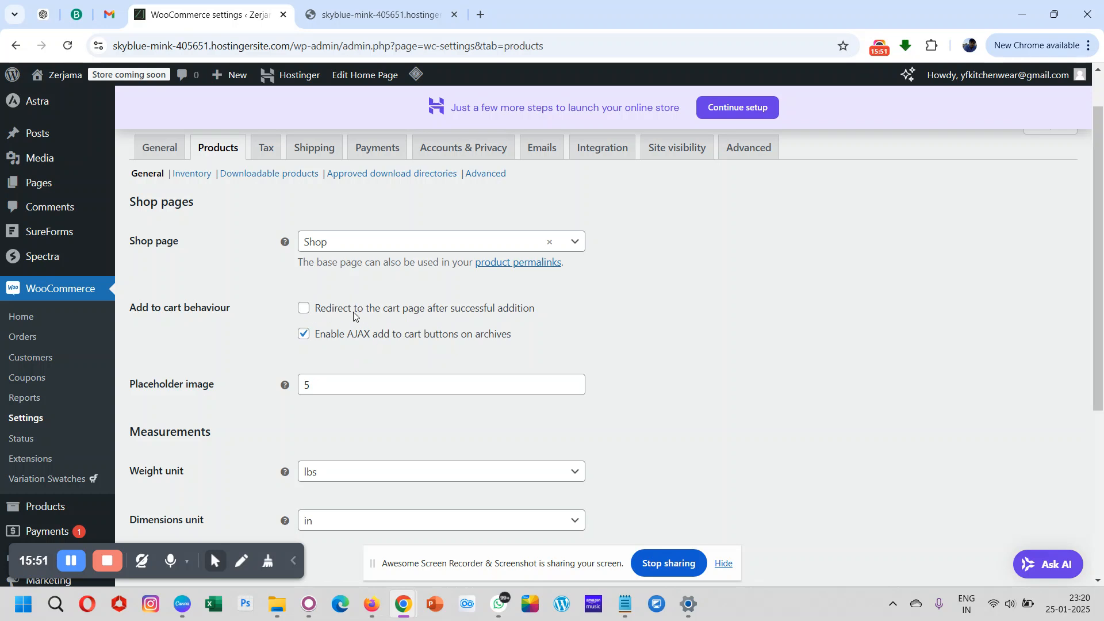
left_click(304, 309)
left_click(304, 334)
left_click(319, 311)
scroll(275, 345, "down", 1)
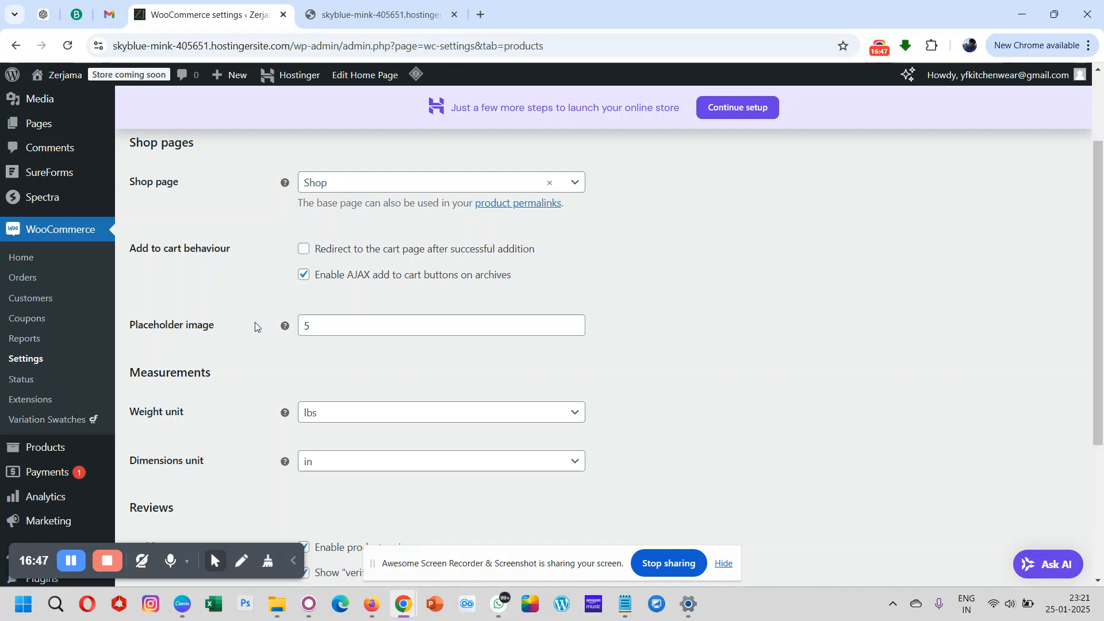
scroll(268, 336, "down", 1)
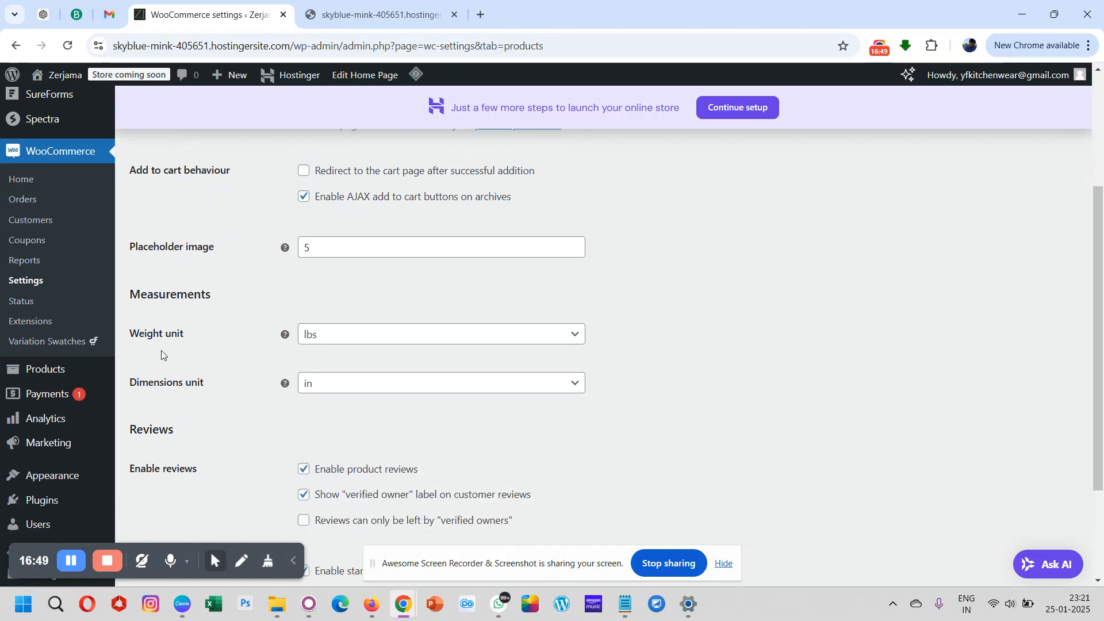
Change the weight unit from lbs to kg and the dimensions unit from in to cm
left_click(328, 337)
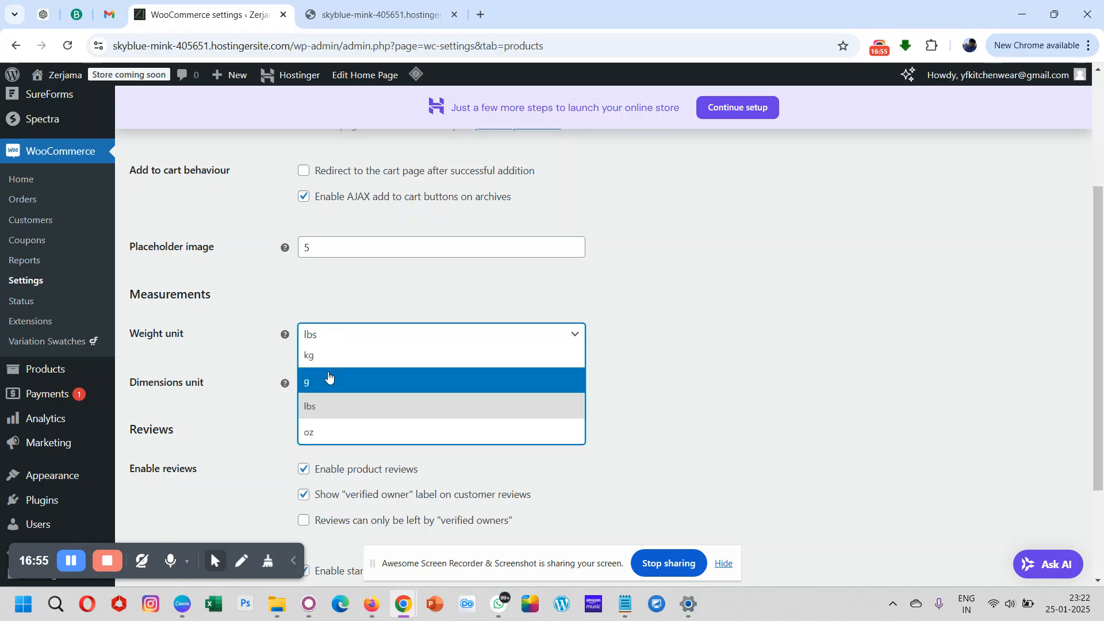
left_click(253, 341)
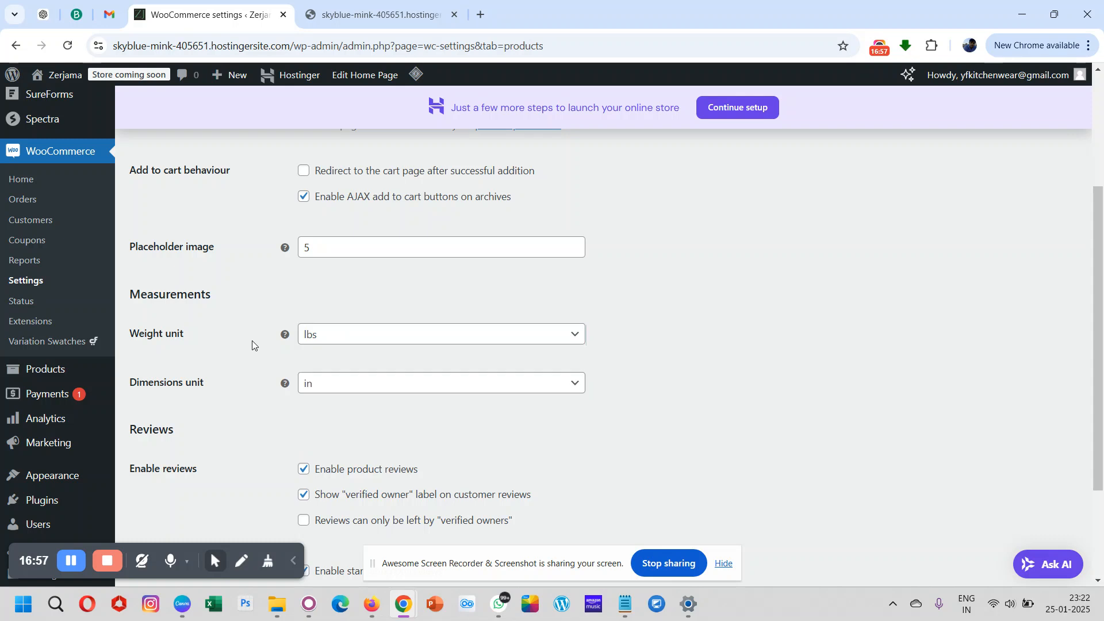
left_click(335, 345)
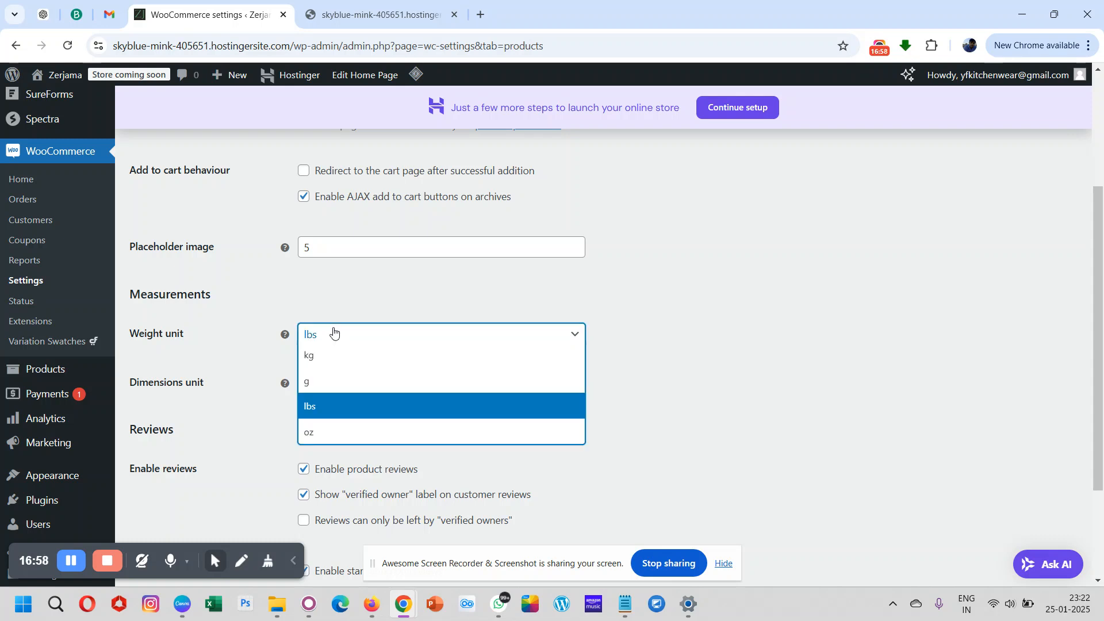
left_click(333, 360)
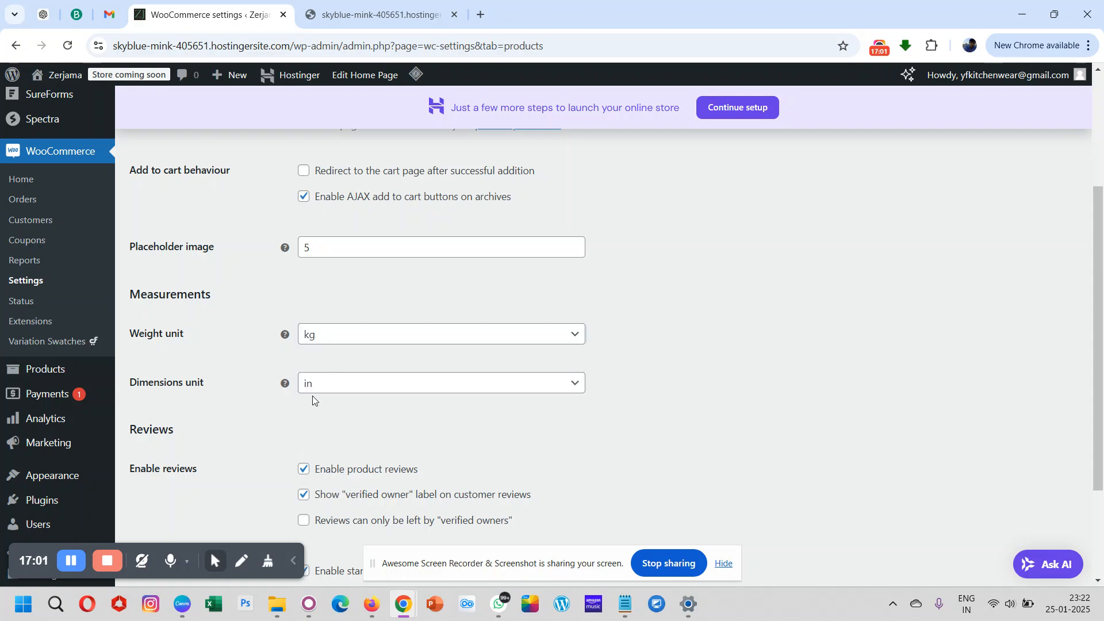
left_click(334, 385)
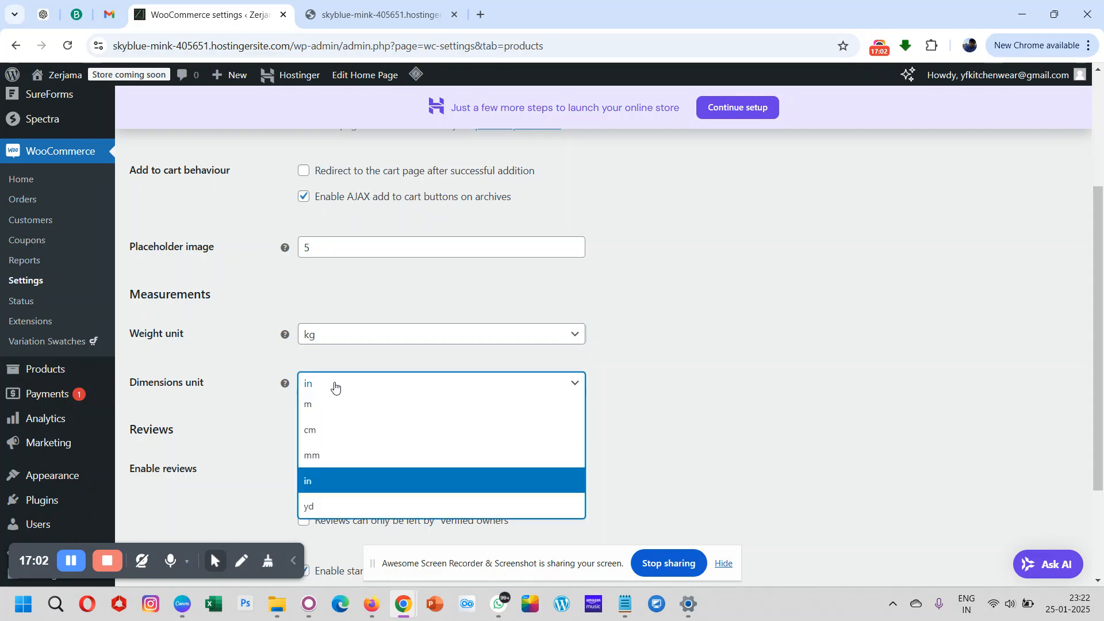
left_click(340, 430)
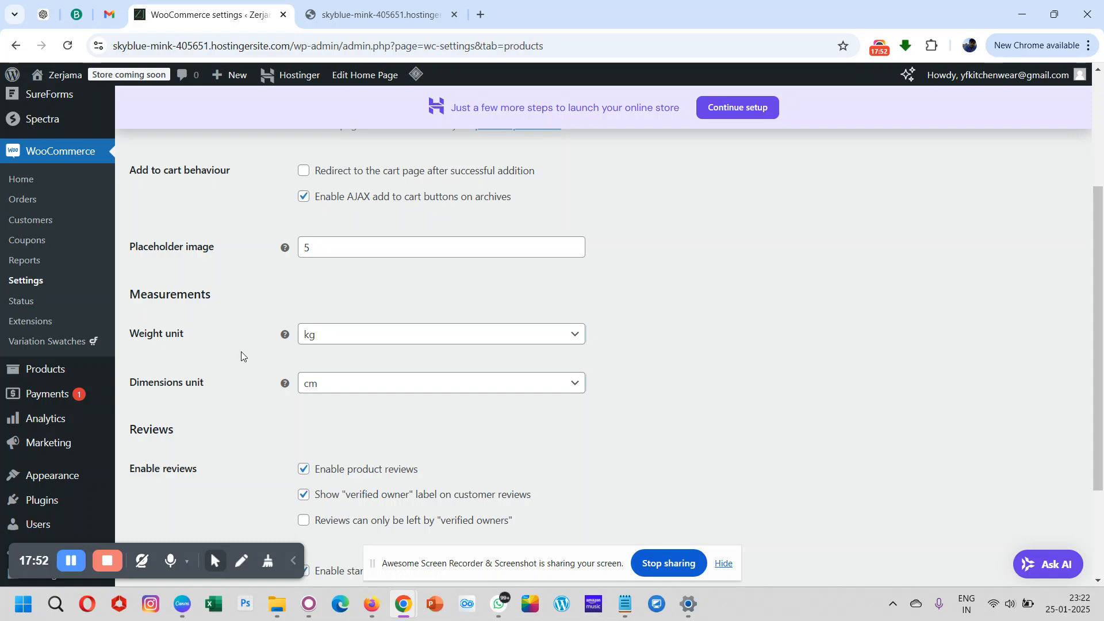
Change the weight unit to g and begin drawing explanatory marks on screen
left_click(320, 342)
left_click(321, 382)
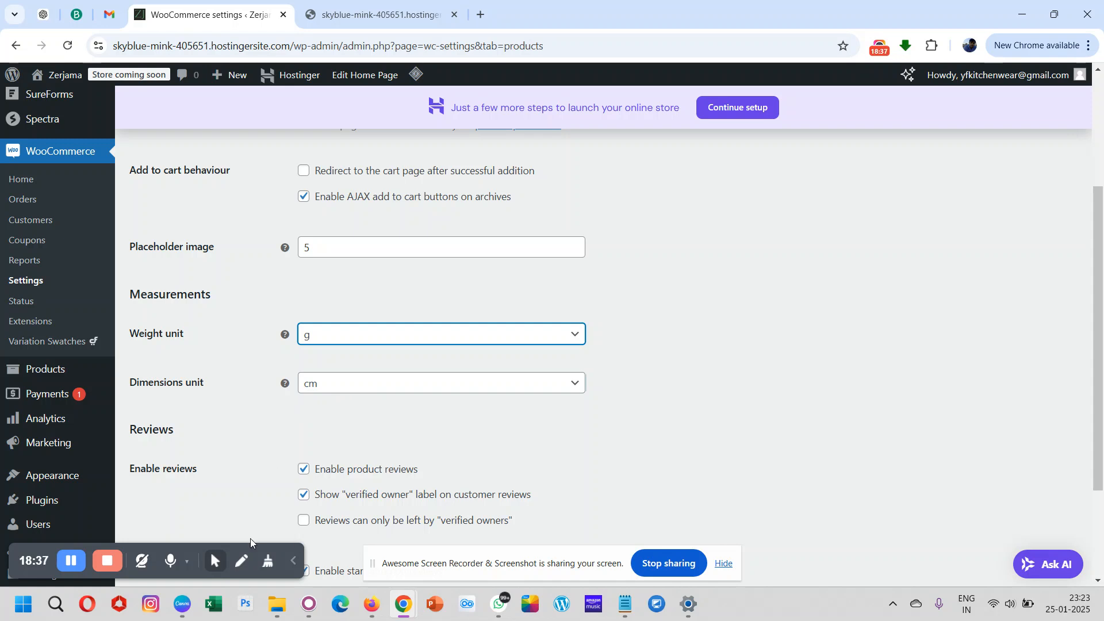
left_click(242, 560)
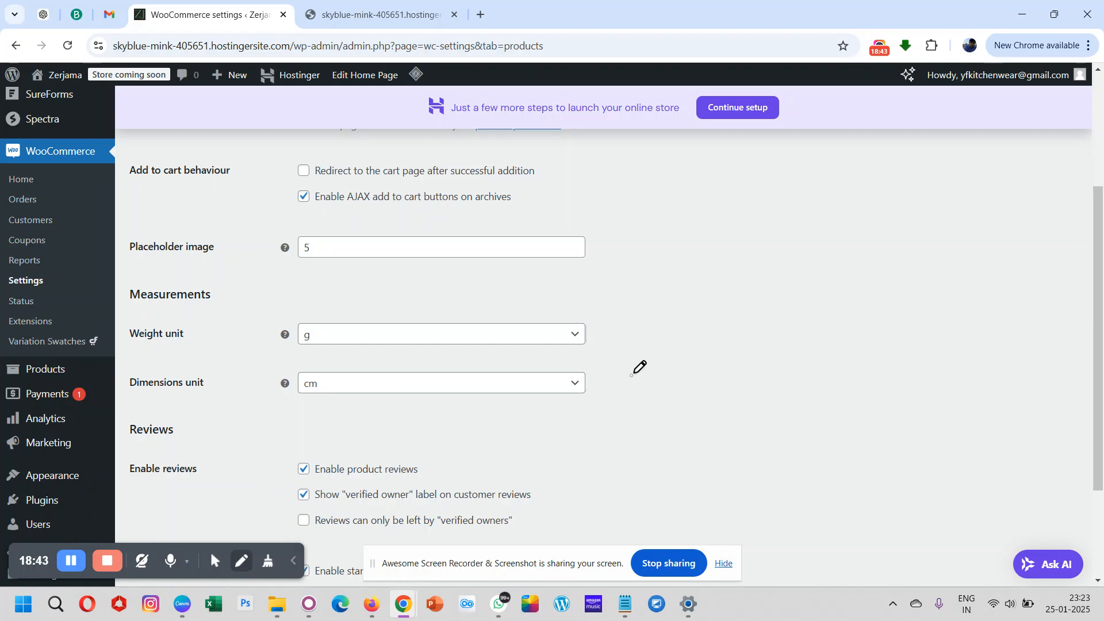
mouse_move(632, 375)
left_mouse_down()
mouse_move(633, 394)
mouse_move(657, 399)
left_mouse_up()
left_click(686, 374)
mouse_move(686, 374)
left_mouse_down()
mouse_move(715, 396)
mouse_move(705, 375)
left_mouse_up()
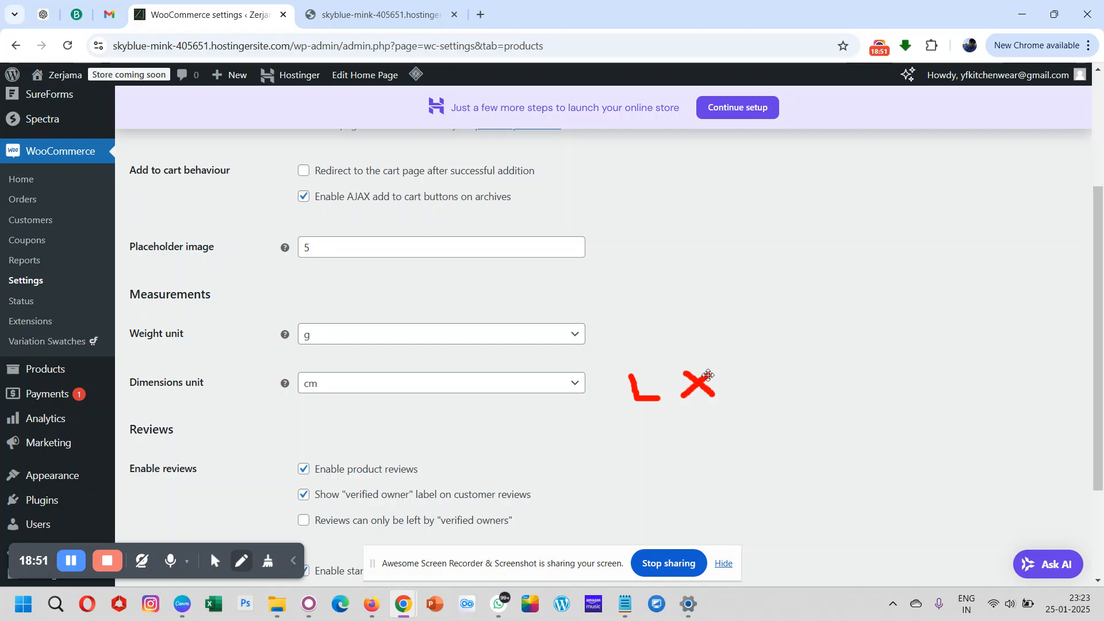
mouse_move(742, 372)
left_mouse_down()
mouse_move(746, 404)
mouse_move(744, 375)
mouse_move(770, 373)
mouse_move(749, 374)
left_mouse_up()
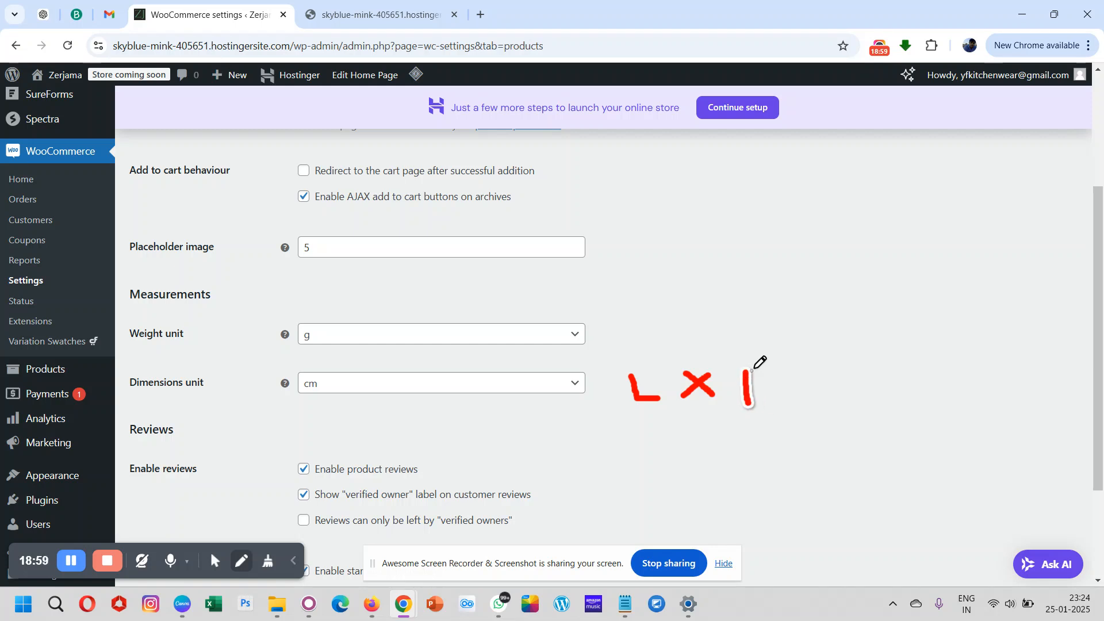
mouse_move(752, 371)
left_mouse_down()
mouse_move(775, 369)
mouse_move(758, 388)
mouse_move(784, 402)
mouse_move(748, 409)
left_mouse_up()
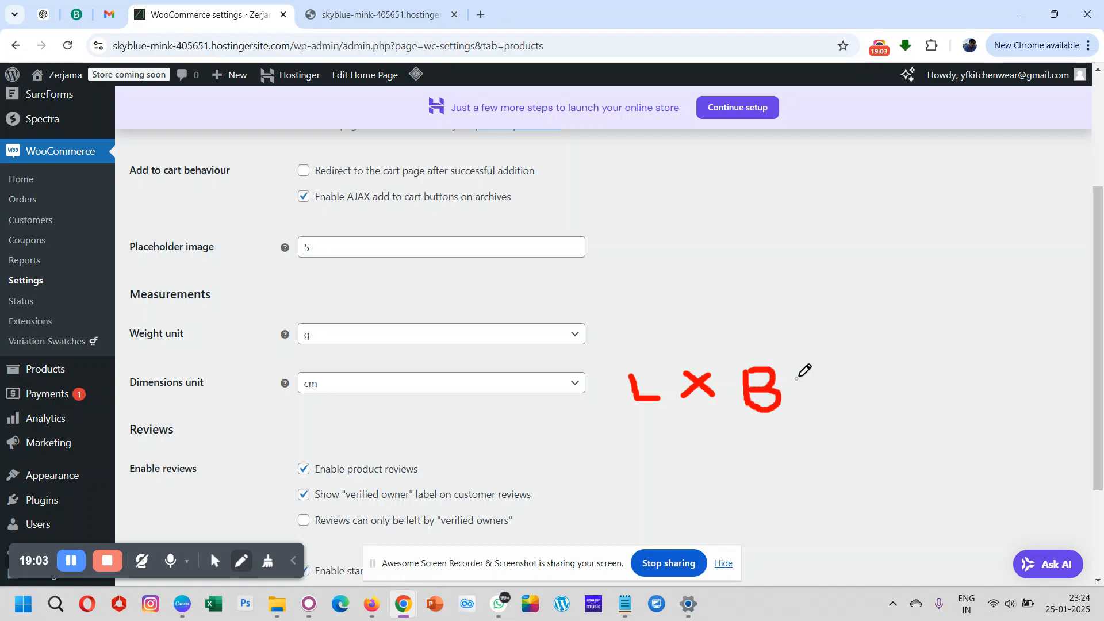
mouse_move(799, 373)
left_mouse_down()
mouse_move(837, 403)
mouse_move(832, 374)
mouse_move(866, 409)
mouse_move(892, 410)
mouse_move(892, 393)
left_mouse_up()
left_click_drag(643, 433, 903, 439)
mouse_move(721, 459)
left_mouse_down()
mouse_move(678, 464)
mouse_move(720, 494)
mouse_move(679, 511)
left_mouse_up()
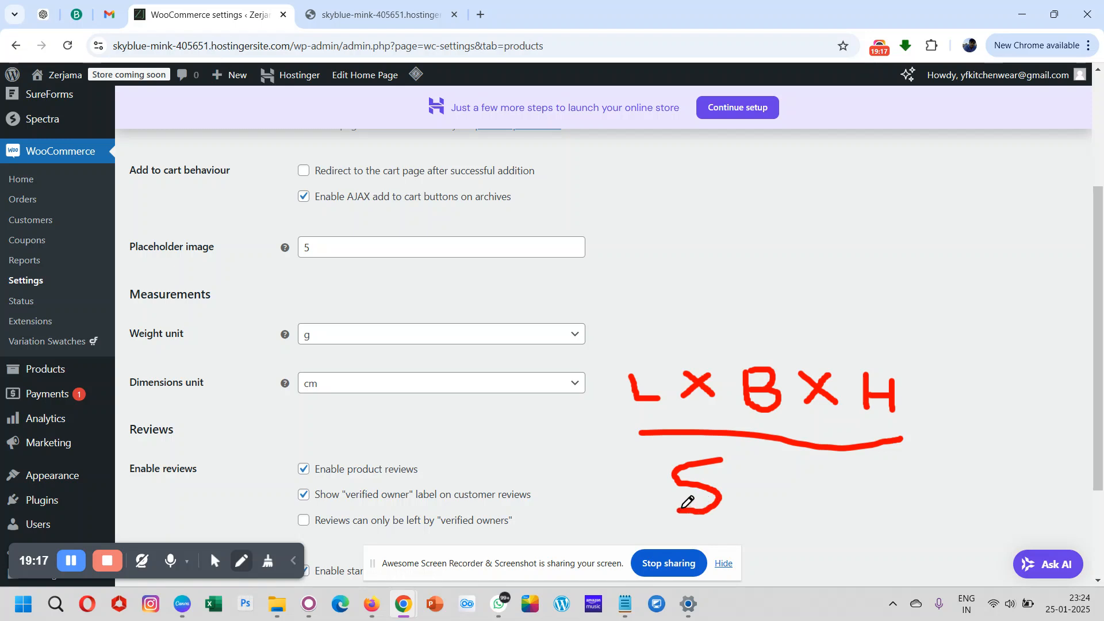
mouse_move(755, 475)
left_mouse_down()
mouse_move(783, 490)
mouse_move(793, 476)
mouse_move(757, 475)
mouse_move(846, 491)
mouse_move(848, 460)
mouse_move(819, 467)
mouse_move(822, 483)
mouse_move(879, 506)
mouse_move(920, 477)
mouse_move(892, 467)
mouse_move(879, 477)
left_mouse_up()
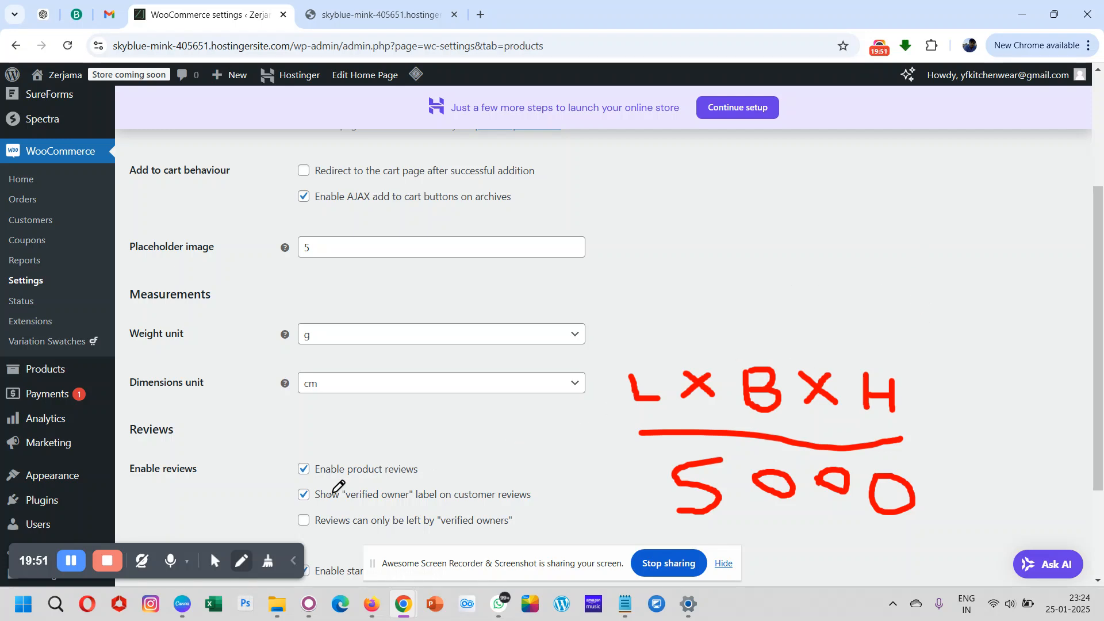
left_click(267, 566)
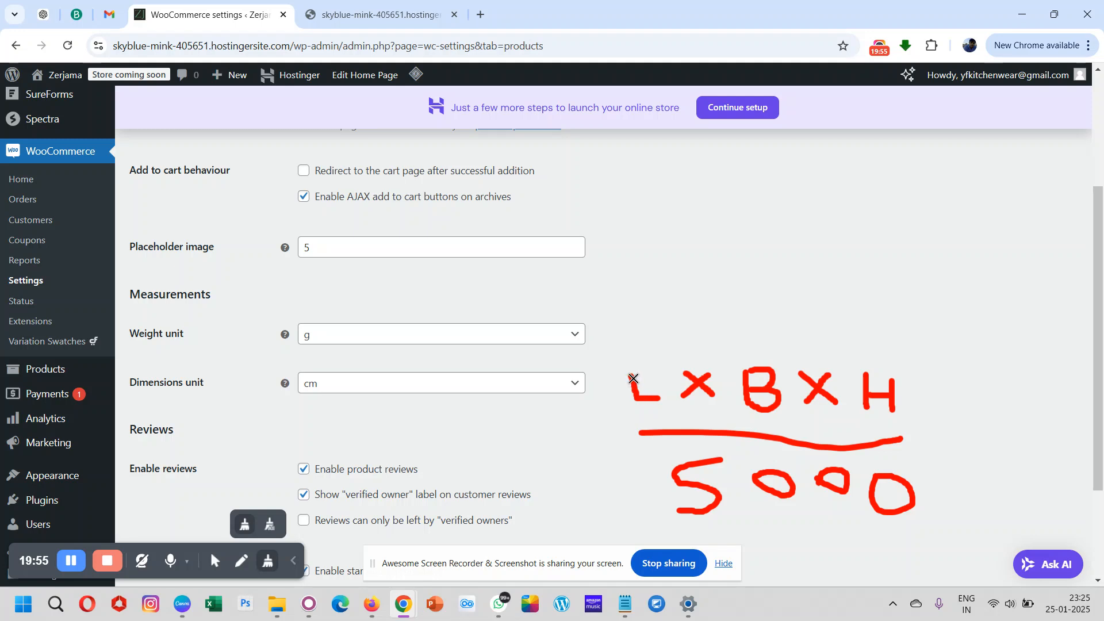
left_click(633, 379)
left_click(746, 387)
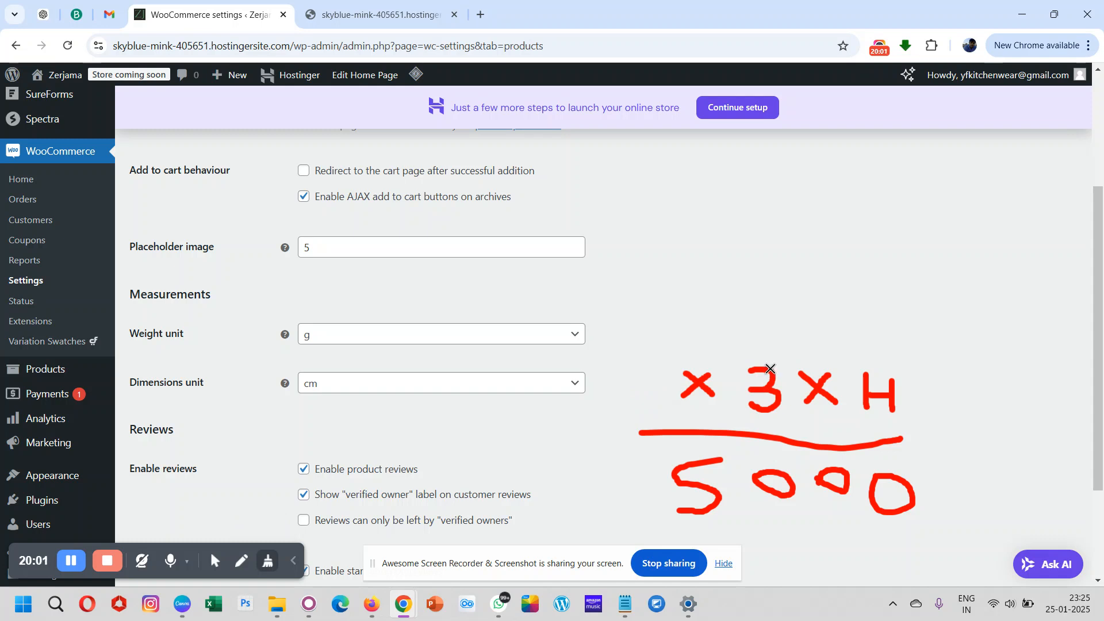
left_click(771, 371)
left_click(695, 382)
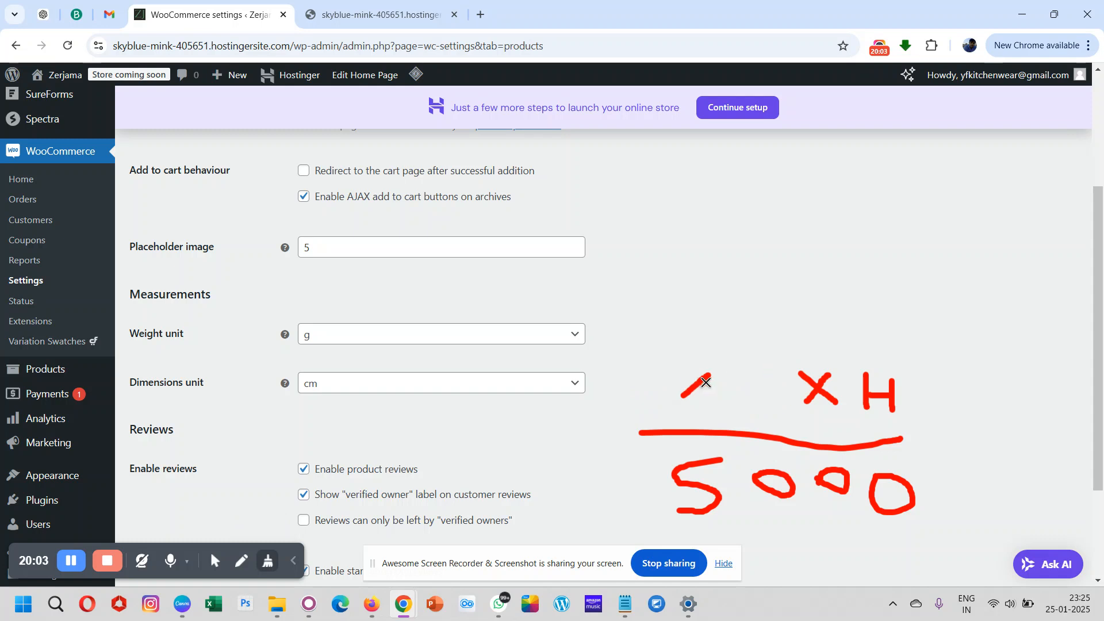
left_click(698, 383)
left_click(818, 387)
left_click(827, 392)
left_click(866, 394)
left_click(876, 394)
left_click(893, 395)
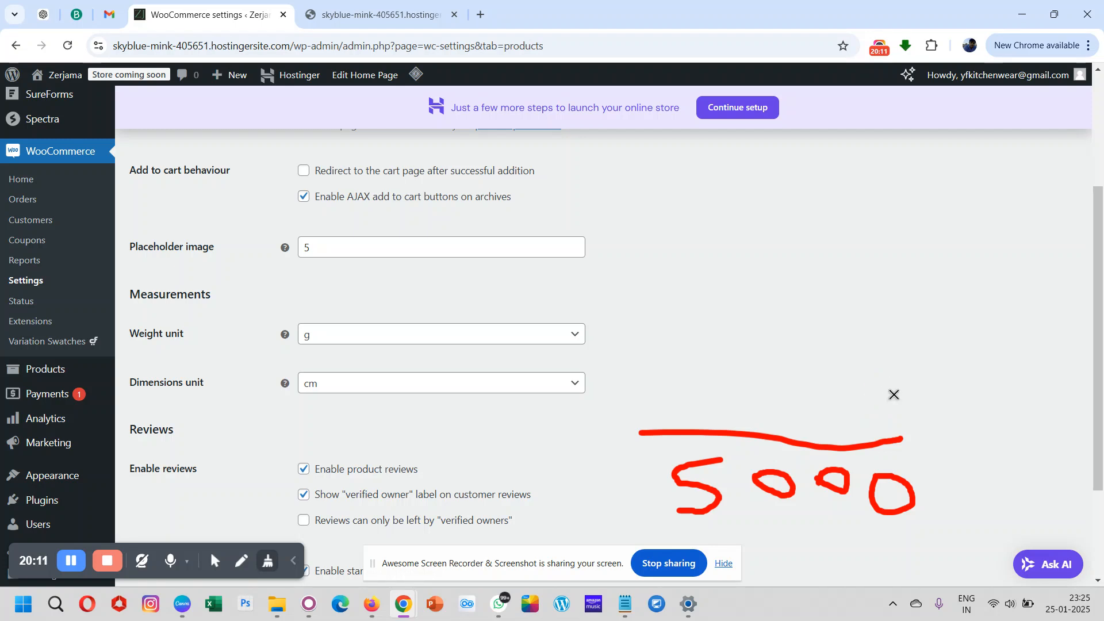
left_click(866, 446)
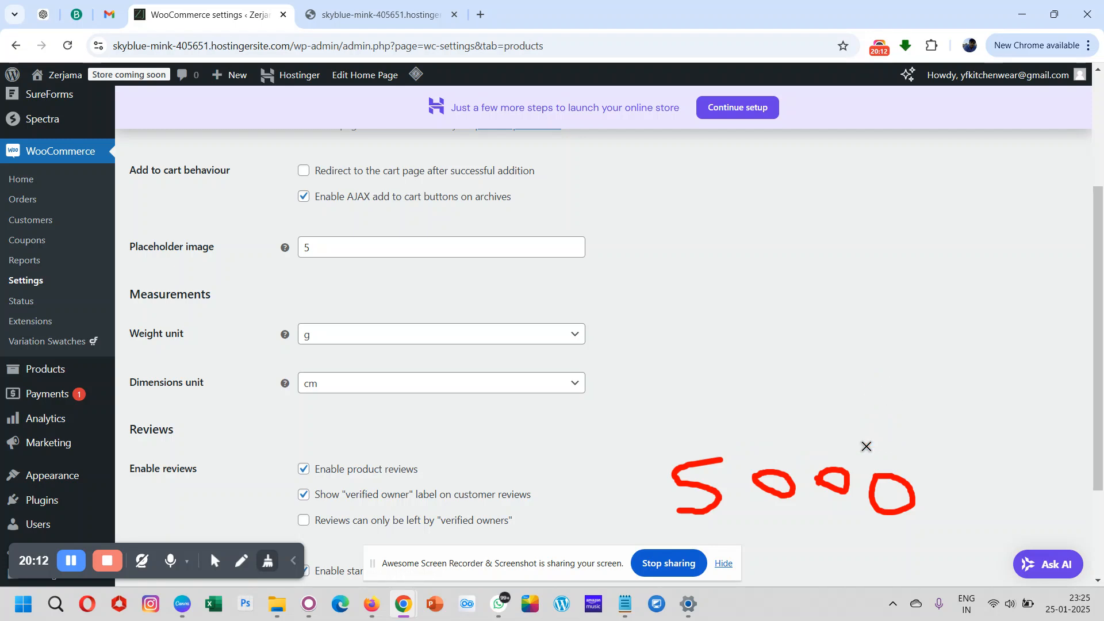
left_click(846, 476)
left_click(878, 476)
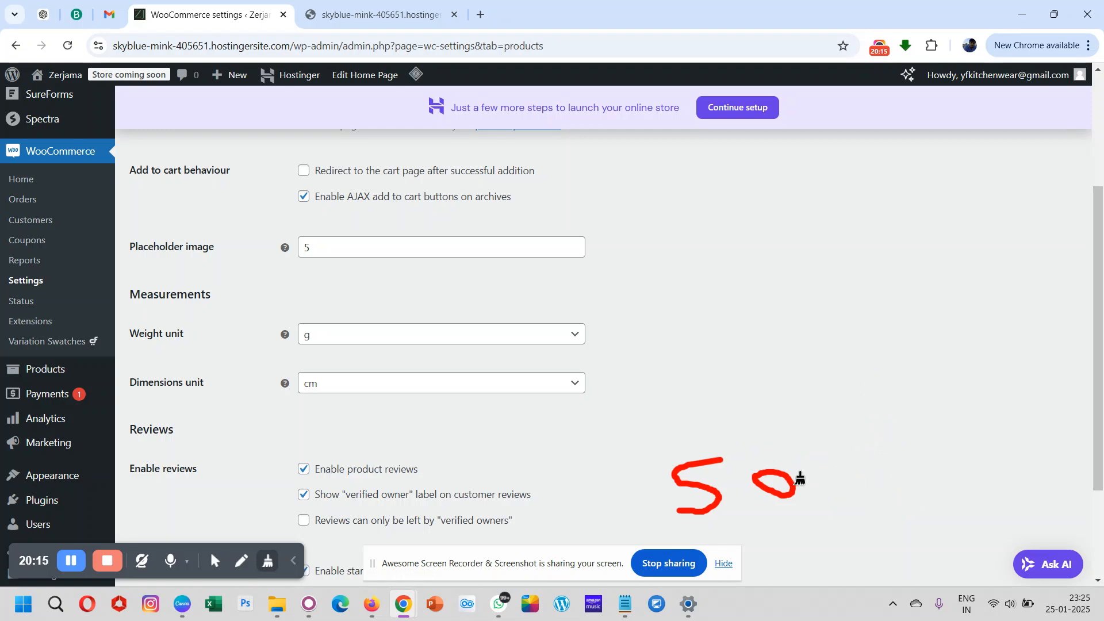
left_click(786, 478)
left_click(771, 474)
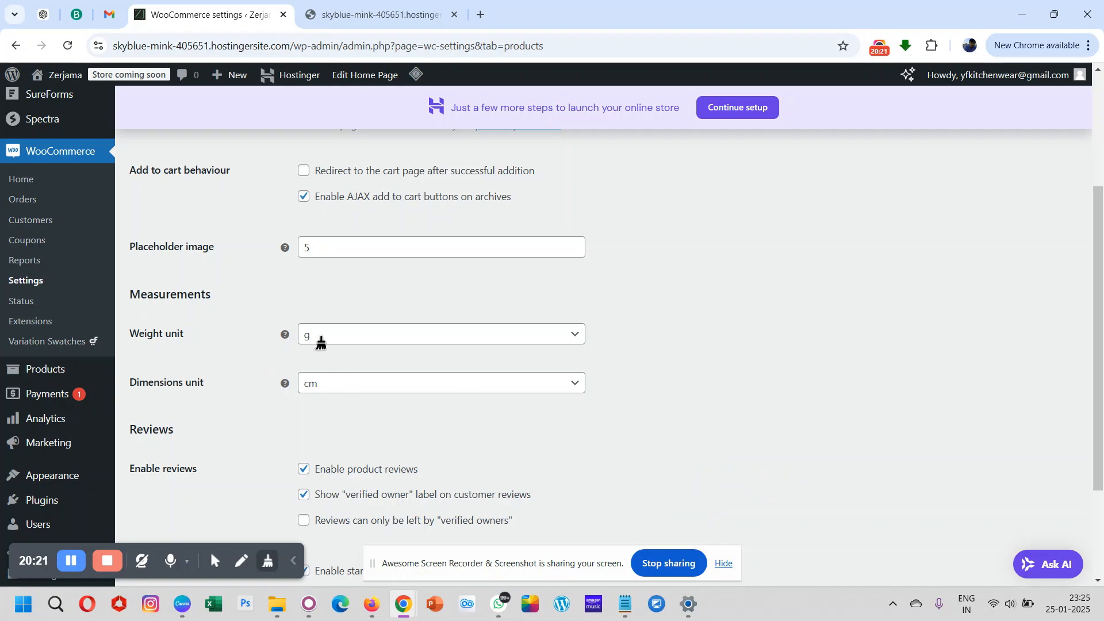
left_click(219, 564)
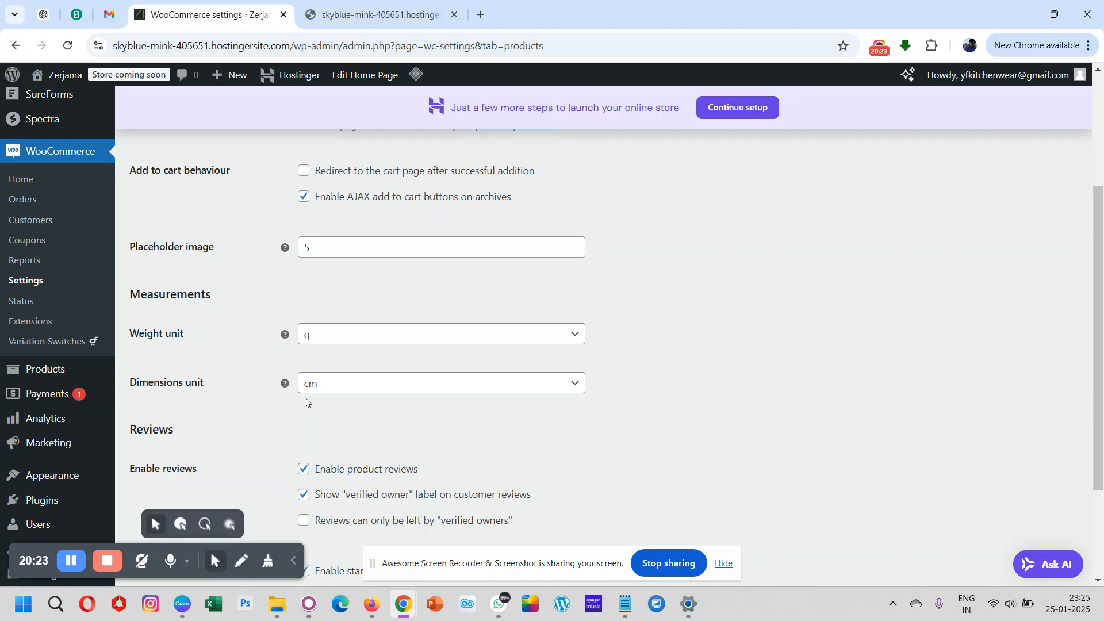
left_click(311, 342)
left_click(311, 341)
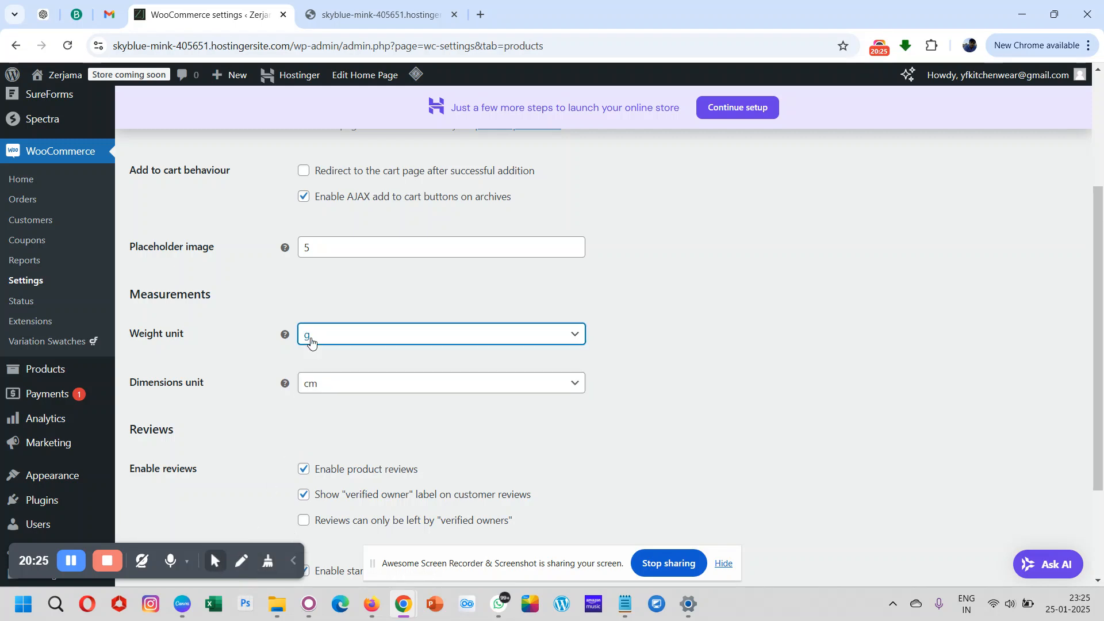
scroll(268, 389, "down", 1)
scroll(268, 389, "down", 2)
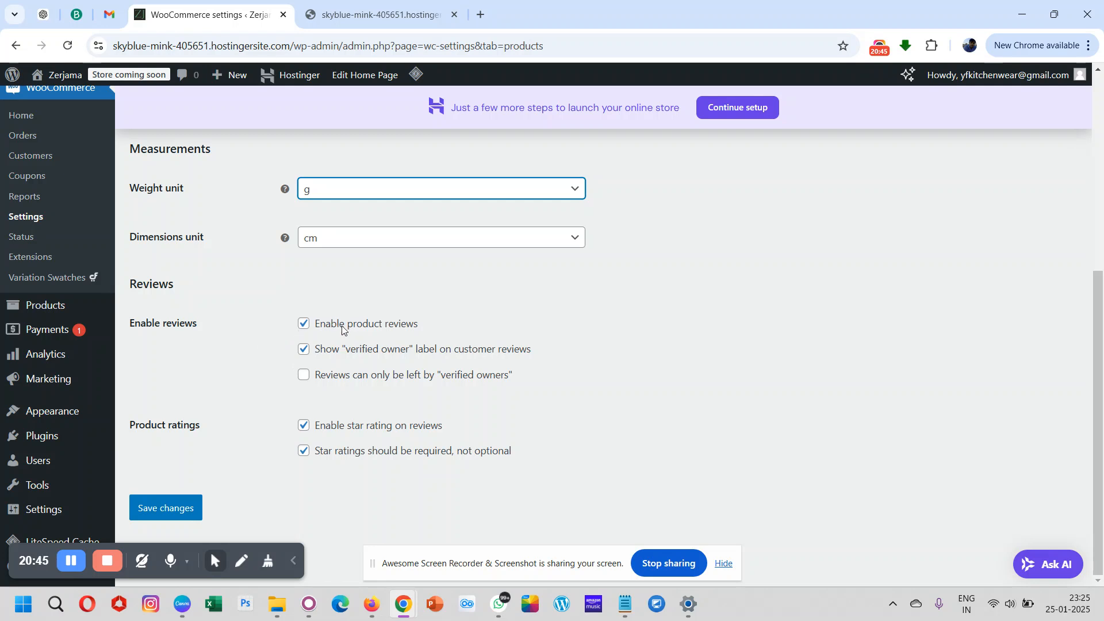
On the storefront, open Spark nigh party dress green and show its Reviews (0) form
left_click(387, 4)
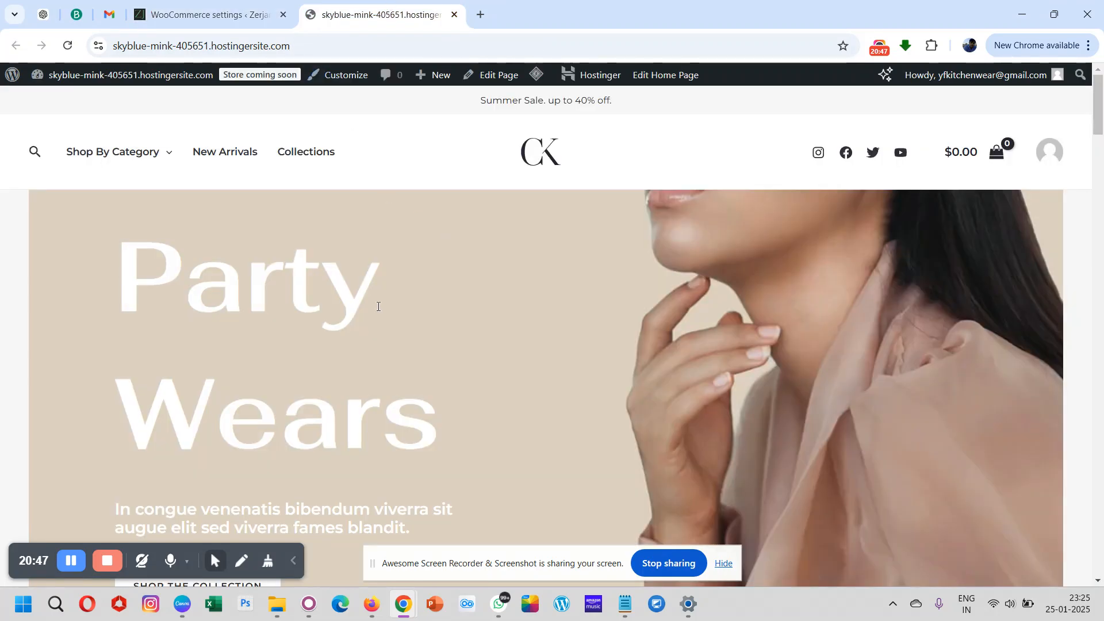
scroll(378, 311, "down", 10)
scroll(439, 224, "up", 2)
left_click(439, 225)
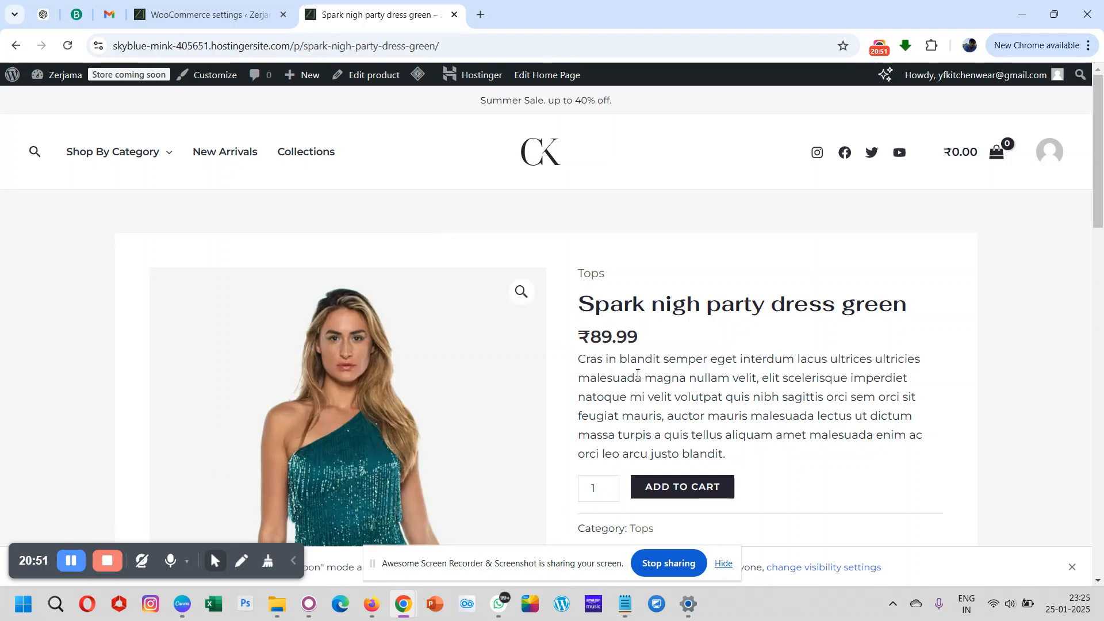
scroll(629, 374, "down", 9)
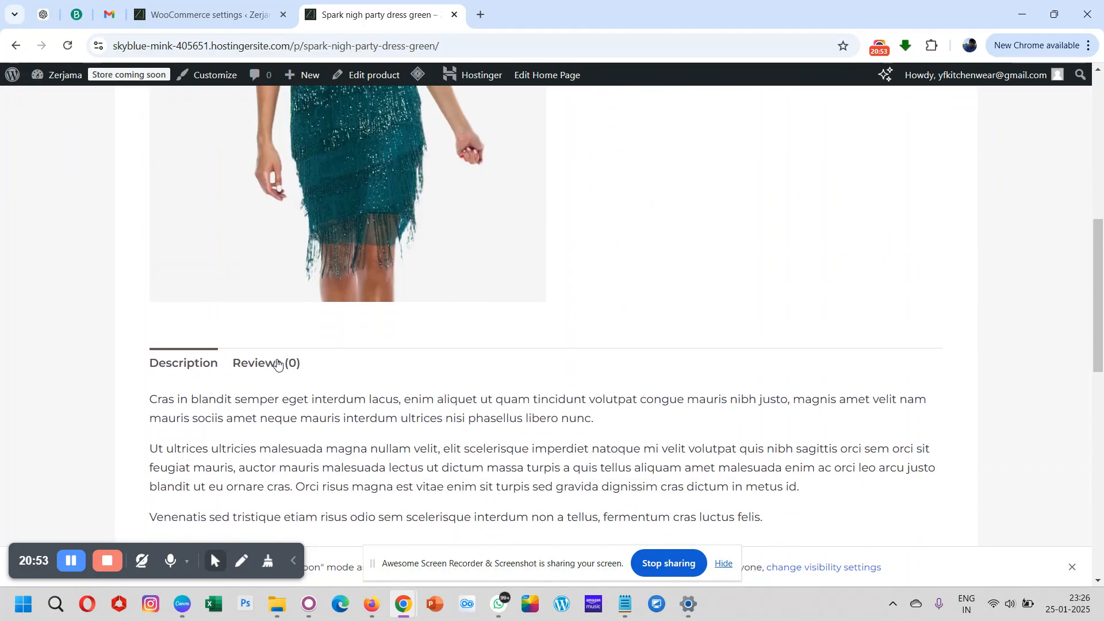
left_click(263, 363)
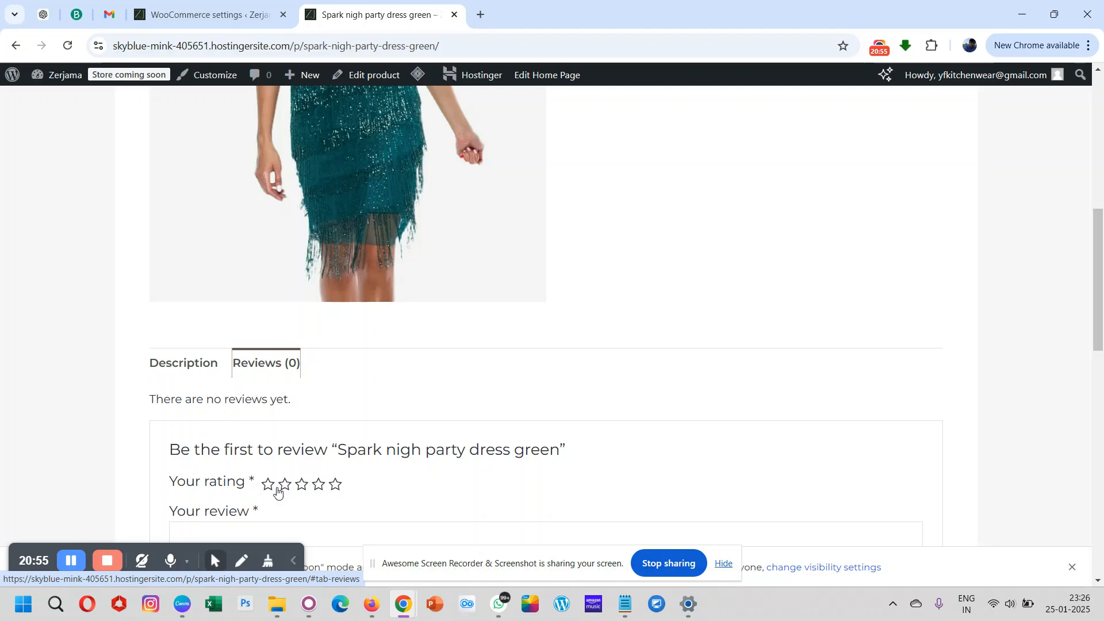
scroll(251, 442, "down", 4)
scroll(251, 443, "up", 1)
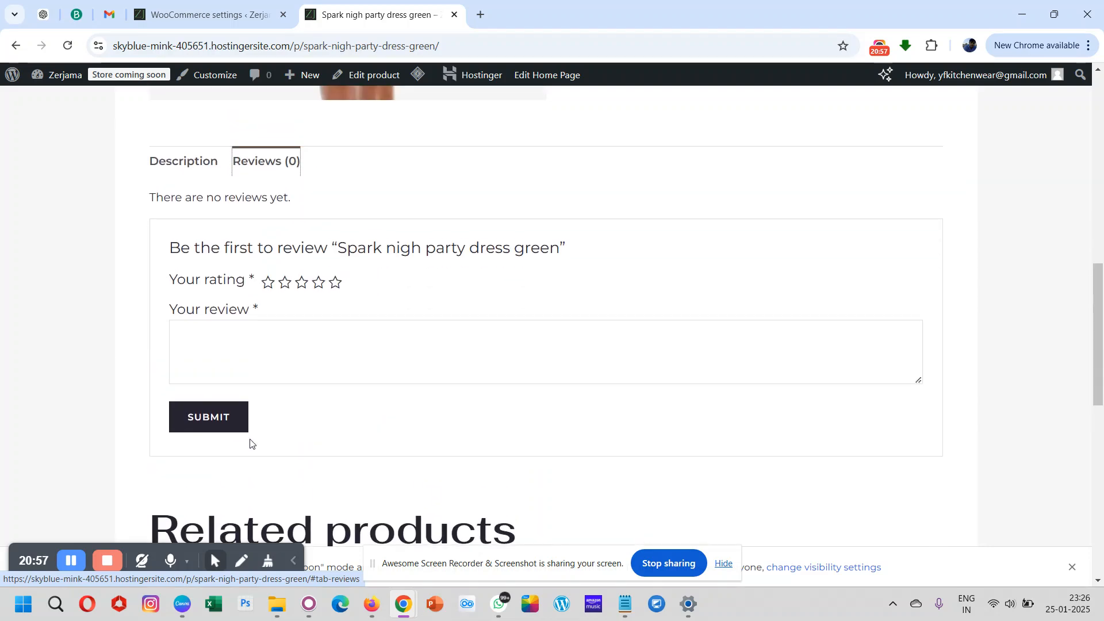
left_click(223, 4)
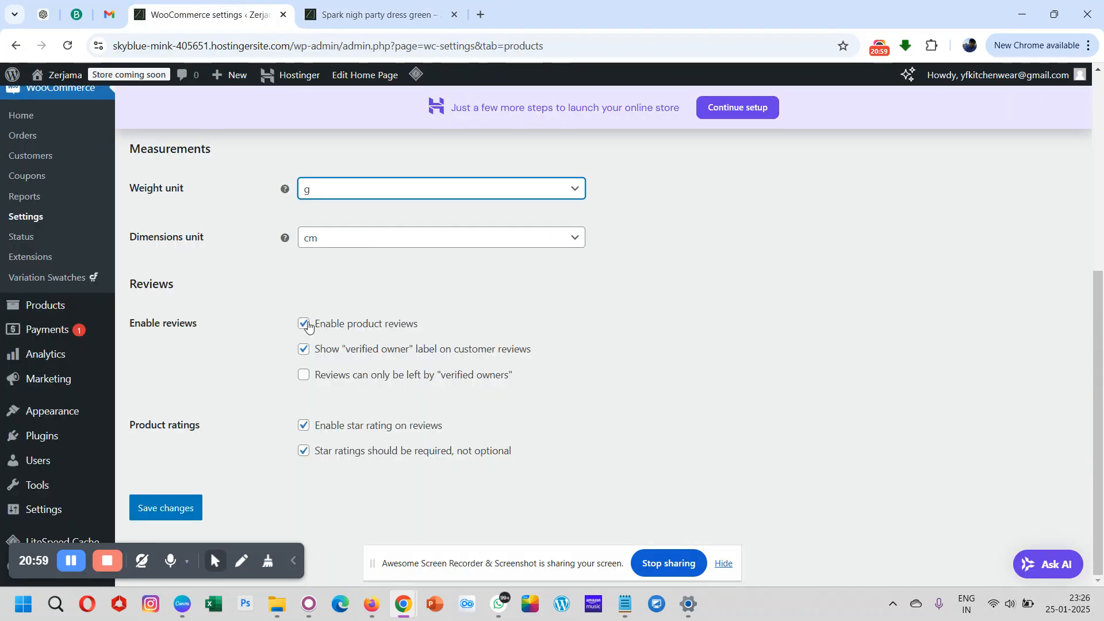
left_click(373, 15)
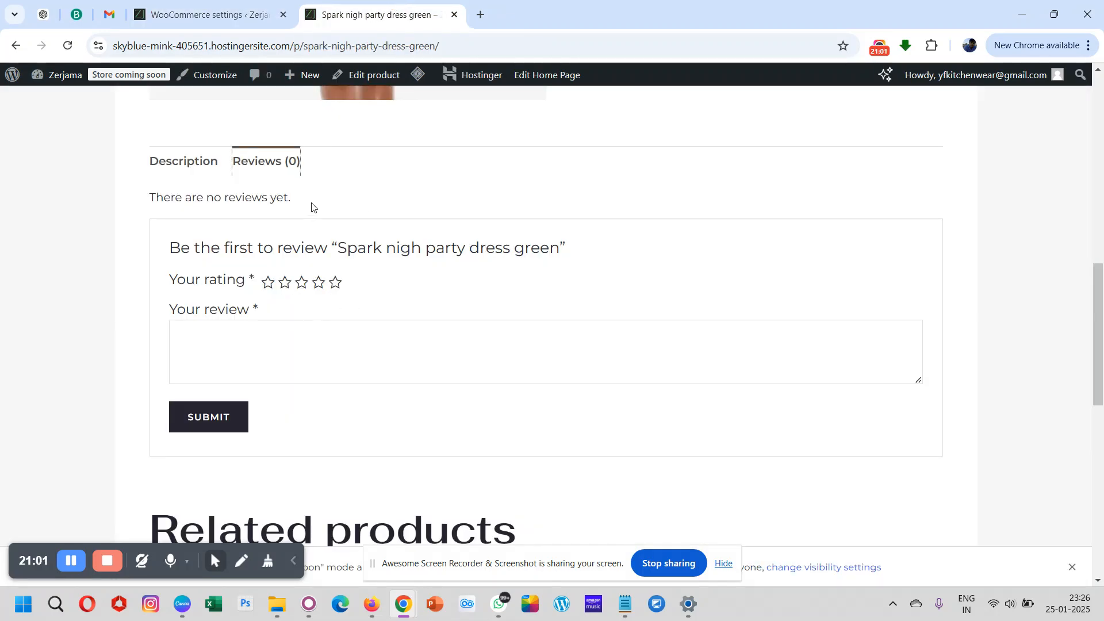
Back in the WooCommerce review settings, tick and untick 'Reviews can only be left by verified owners'
left_click(226, 9)
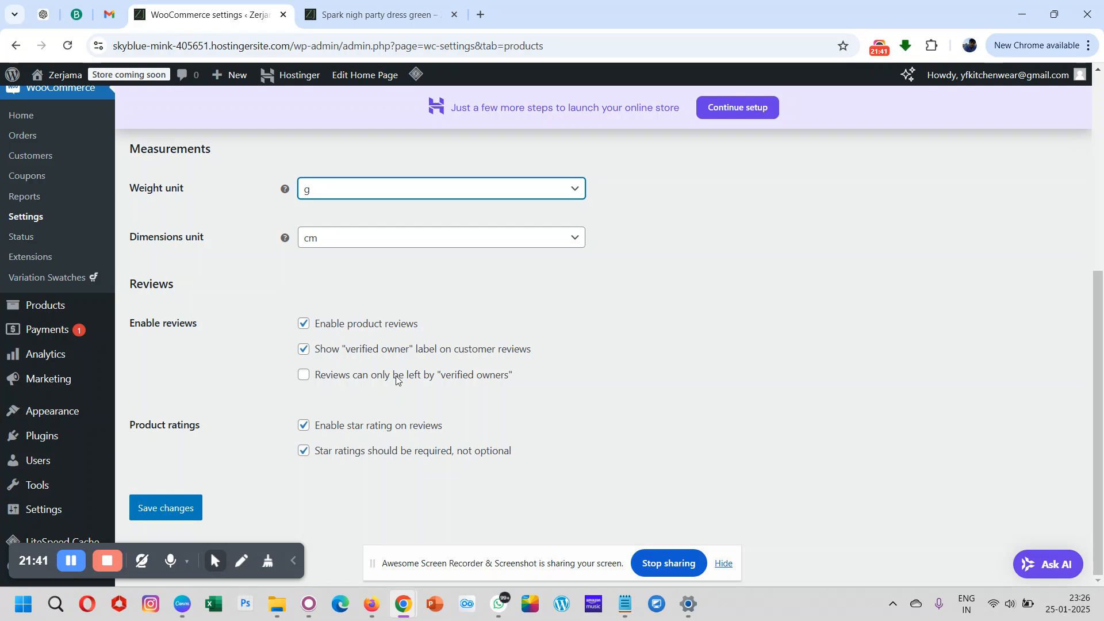
left_click(306, 377)
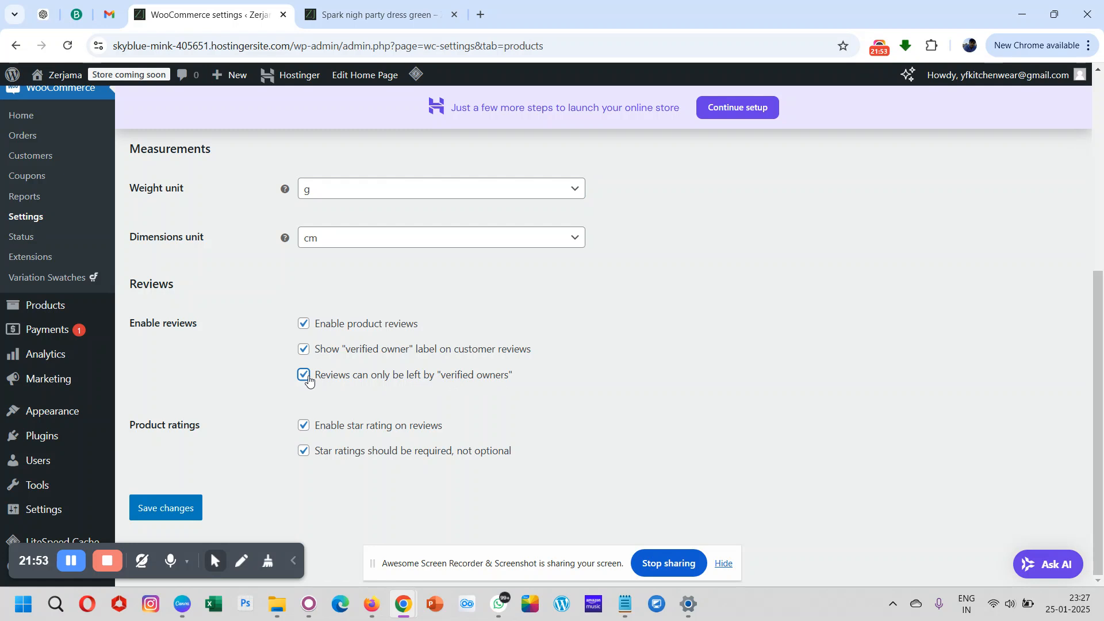
left_click(305, 378)
left_click(376, 14)
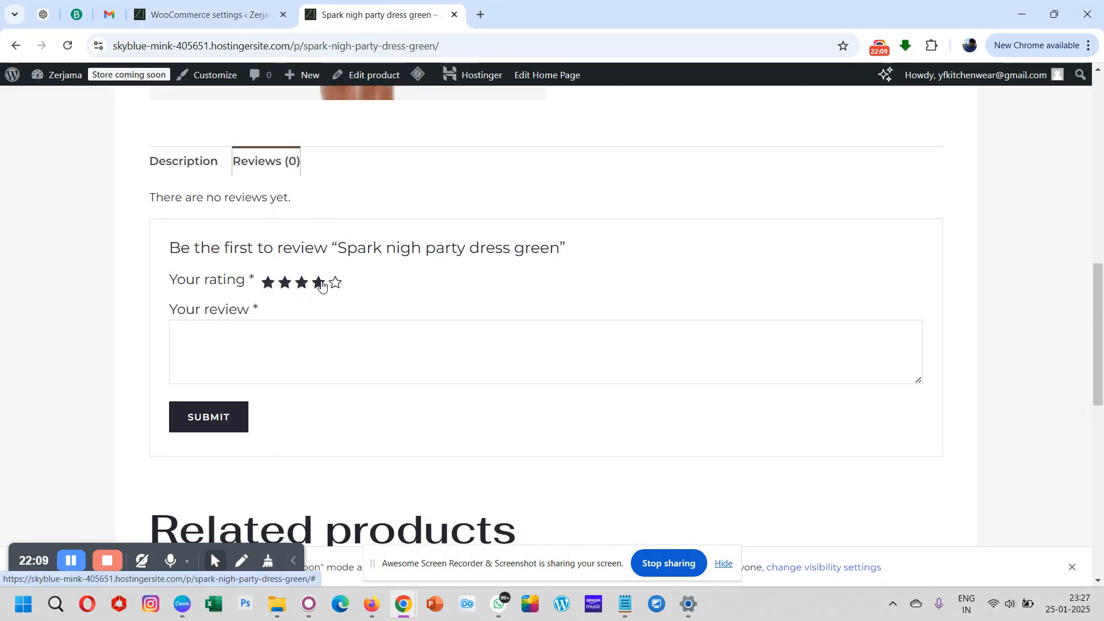
left_click(237, 346)
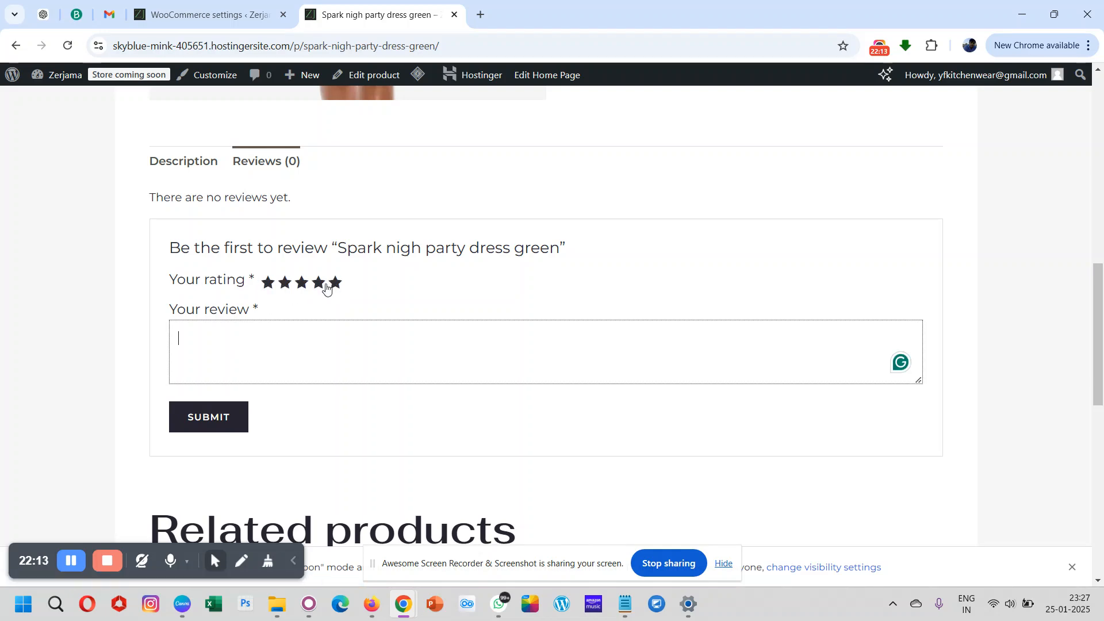
left_click(224, 12)
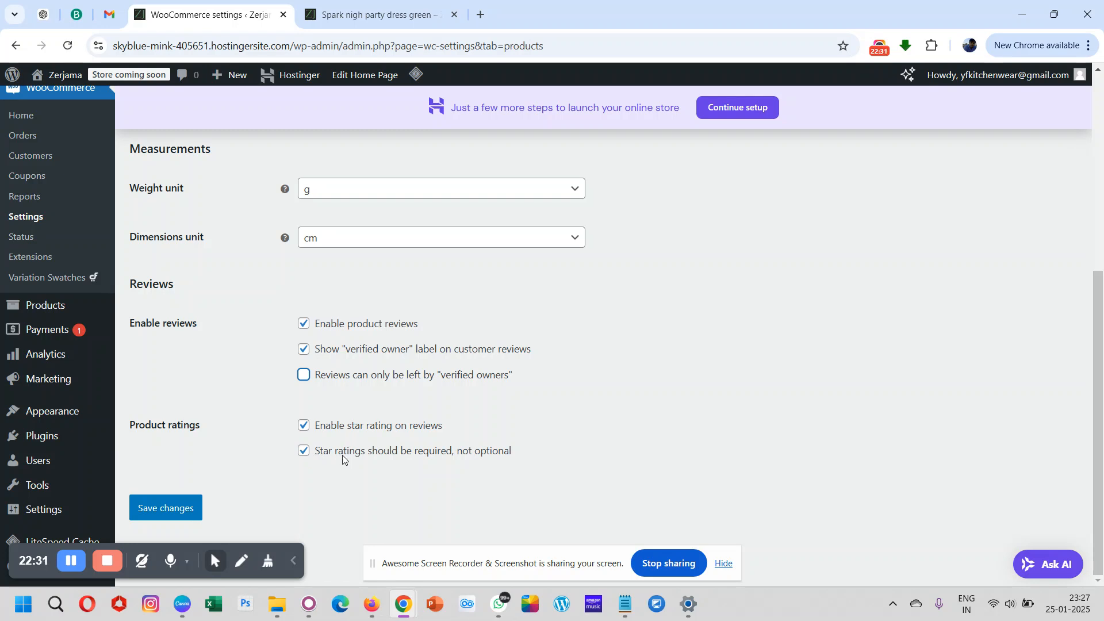
Save the product settings and move to the Products Inventory section
left_click(162, 508)
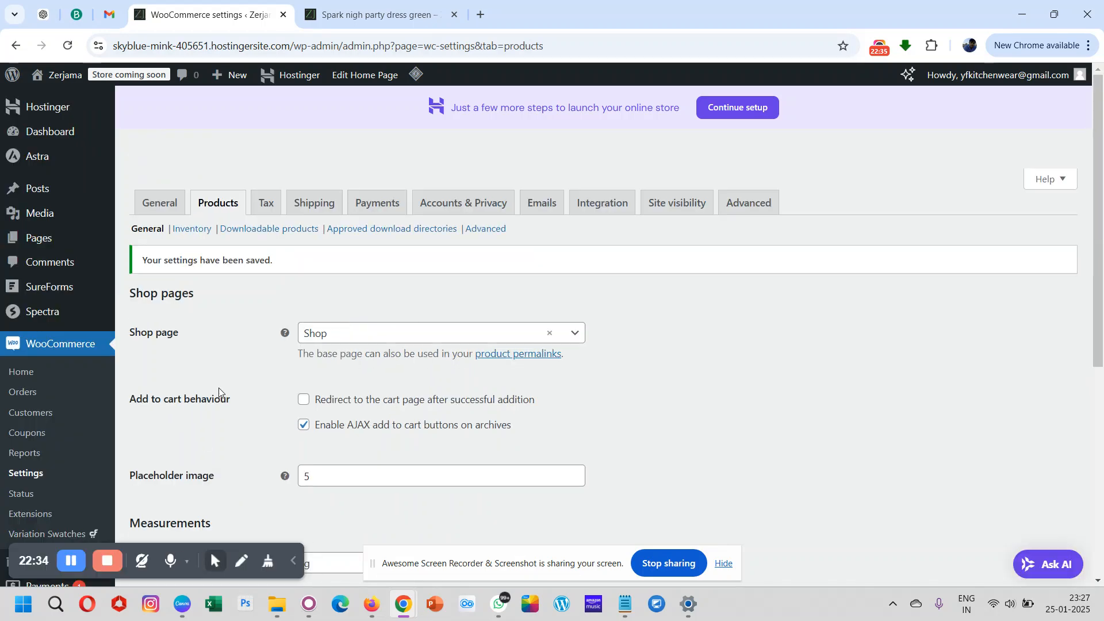
scroll(219, 393, "up", 10)
left_click(194, 229)
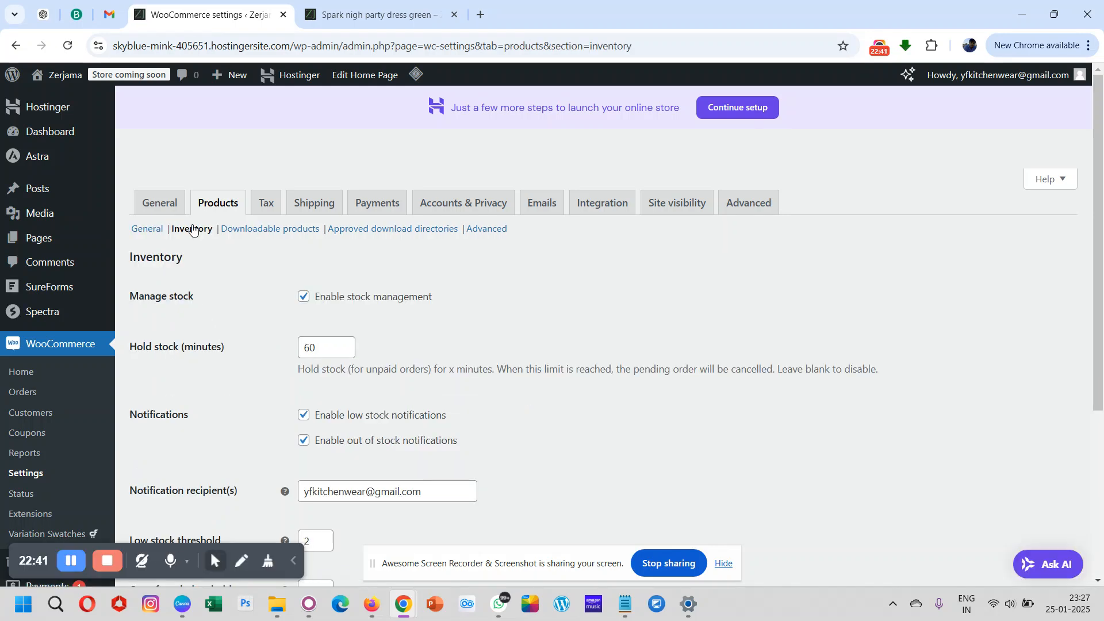
scroll(186, 349, "down", 1)
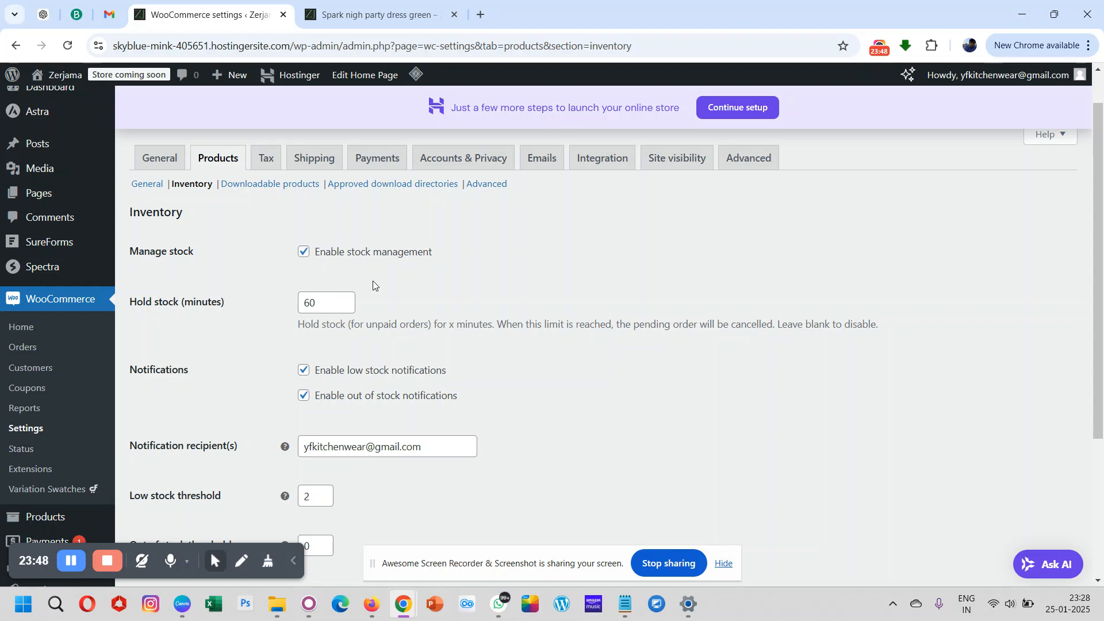
Toggle stock management off and back on, then review the stock notification options
left_click(311, 254)
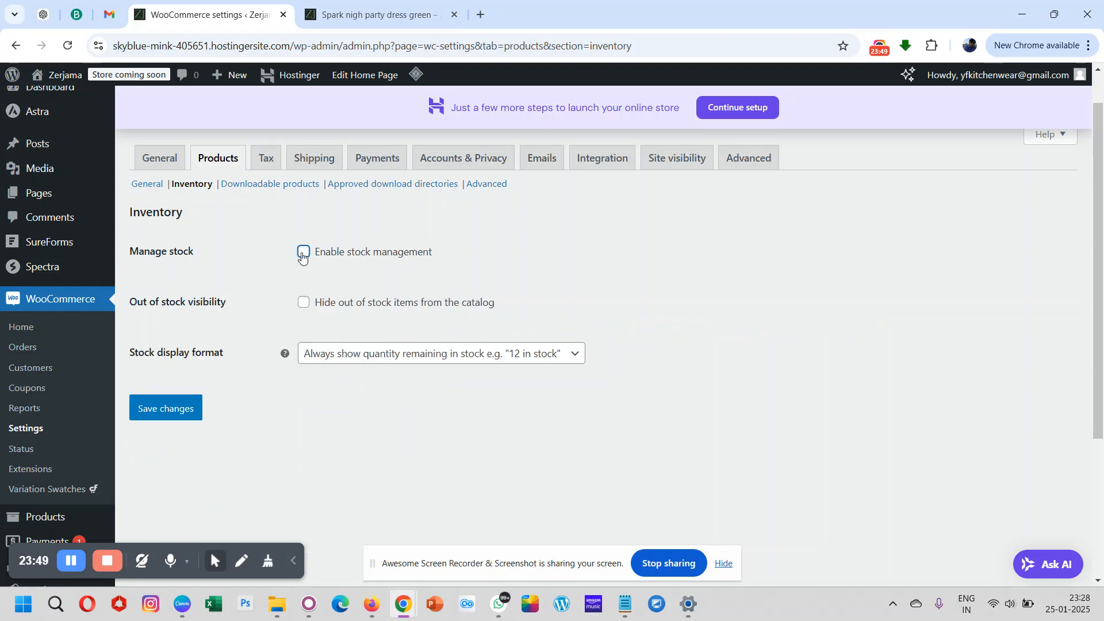
left_click(407, 257)
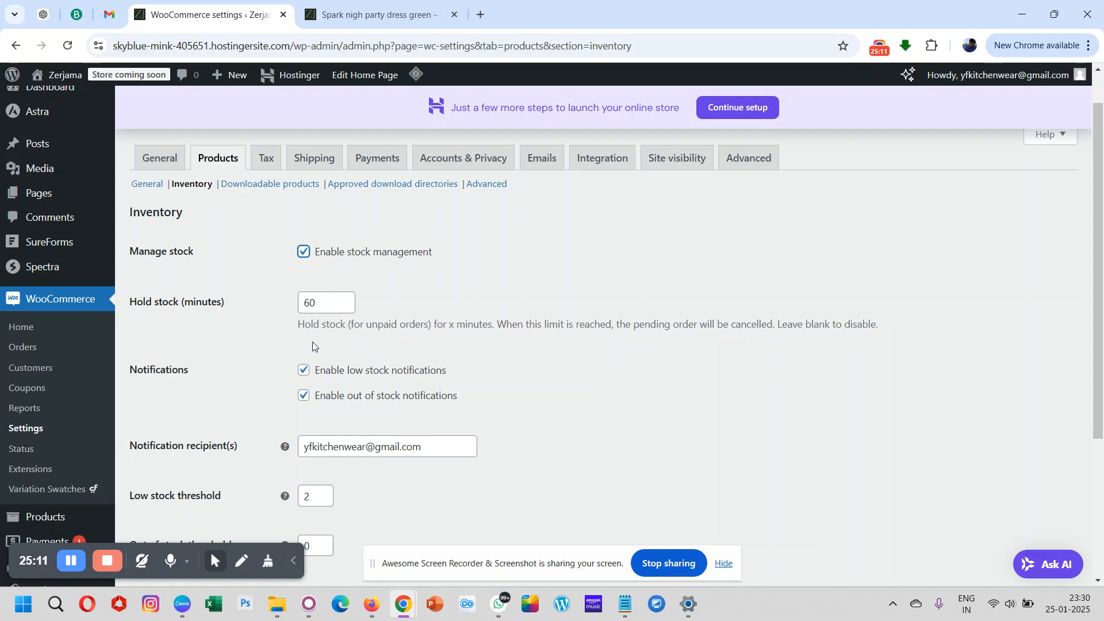
scroll(268, 367, "down", 2)
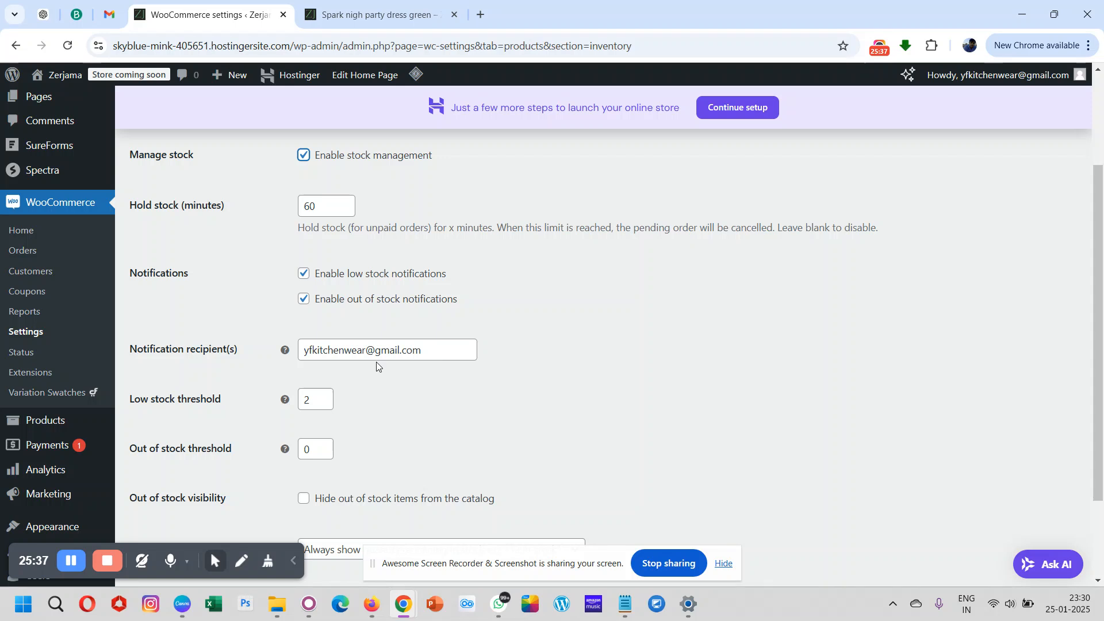
left_click(536, 335)
scroll(537, 336, "up", 1)
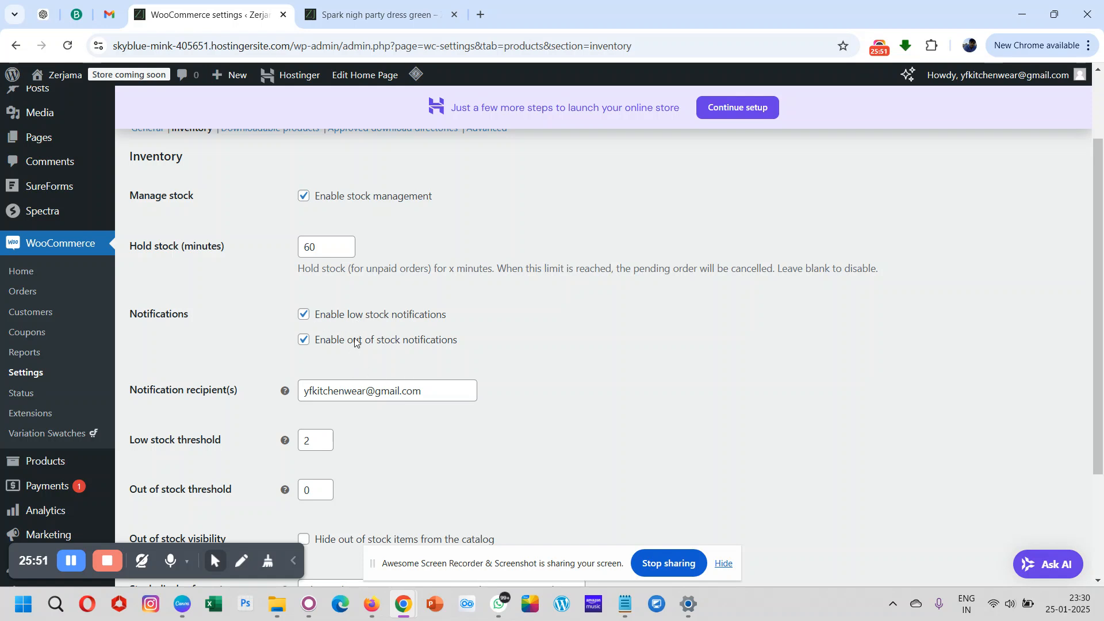
scroll(355, 340, "down", 1)
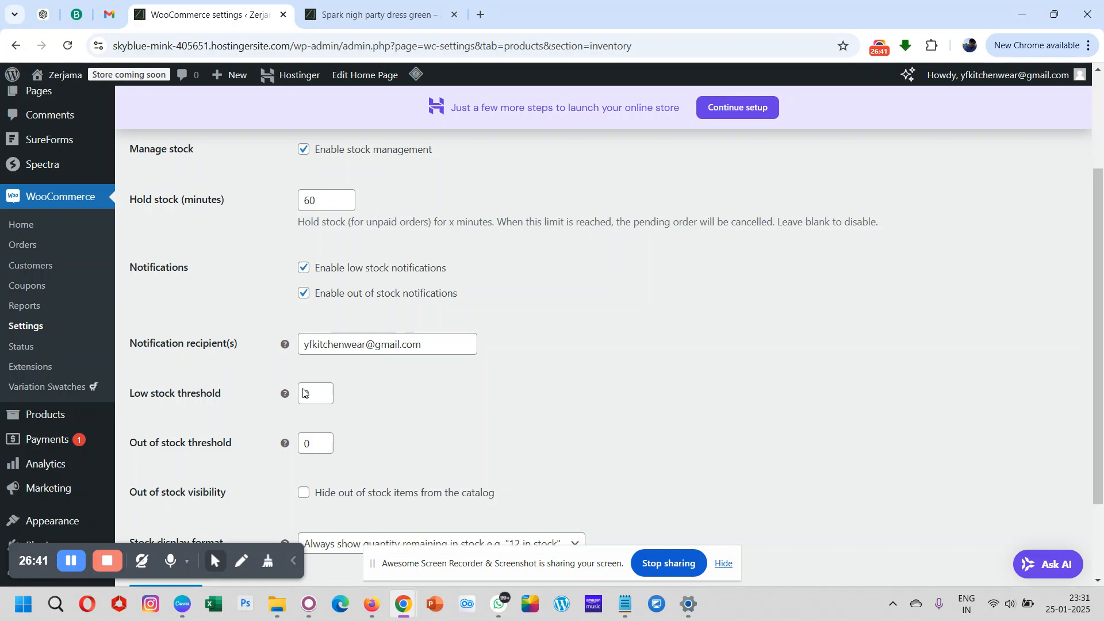
Use the spinner arrows to set the low stock threshold to 2
left_click(321, 392)
left_click(321, 392)
left_click(321, 391)
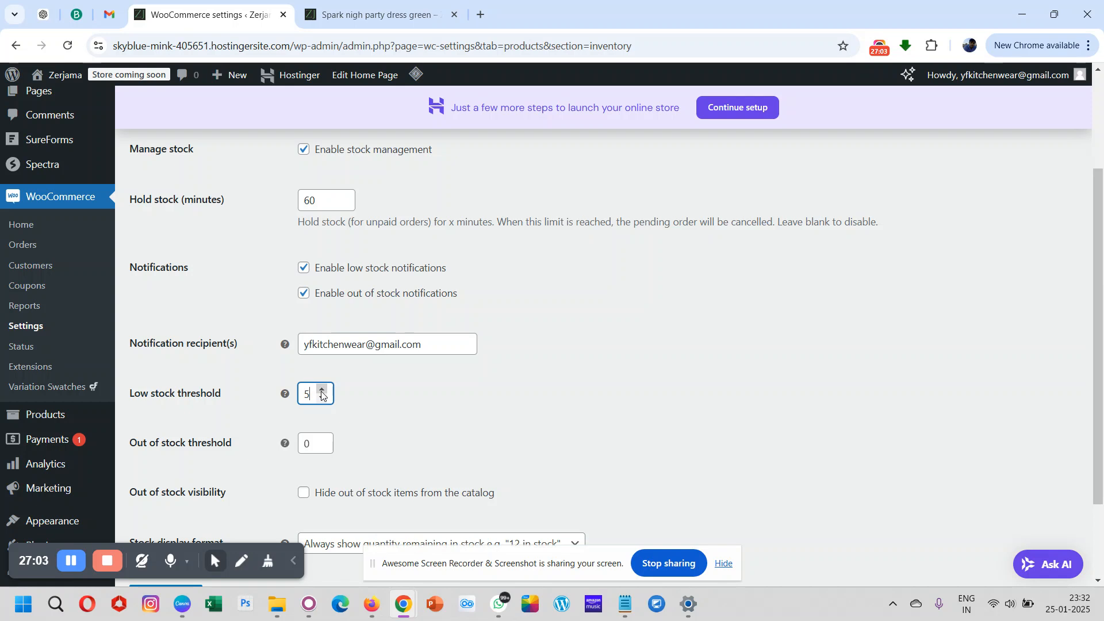
left_click(321, 398)
scroll(231, 378, "down", 2)
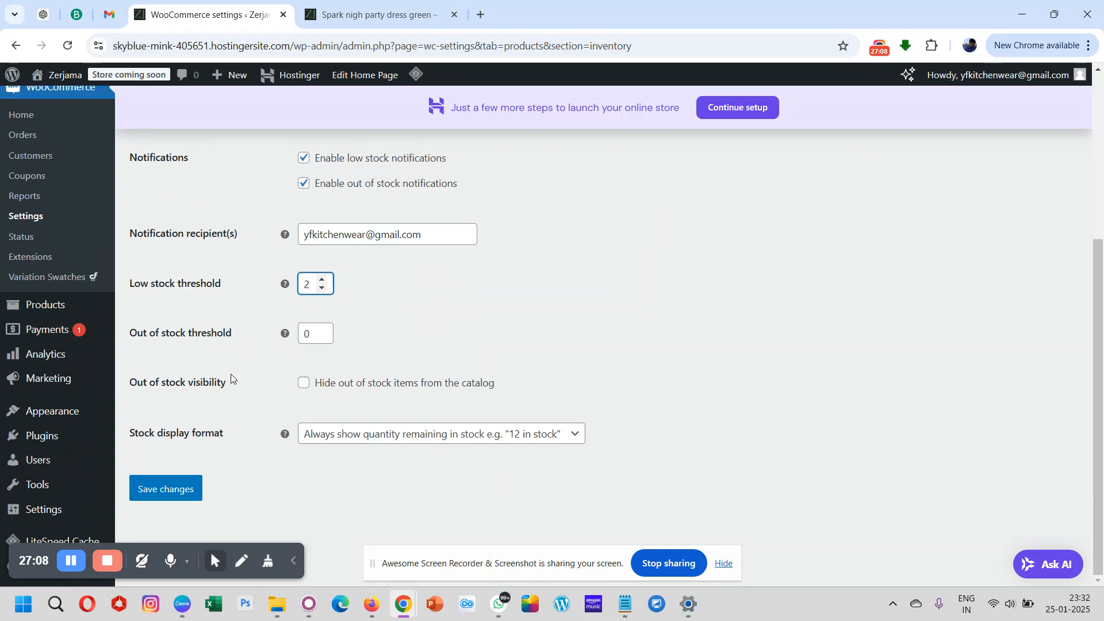
left_click(322, 328)
left_click(322, 329)
left_click(322, 329)
left_click(322, 338)
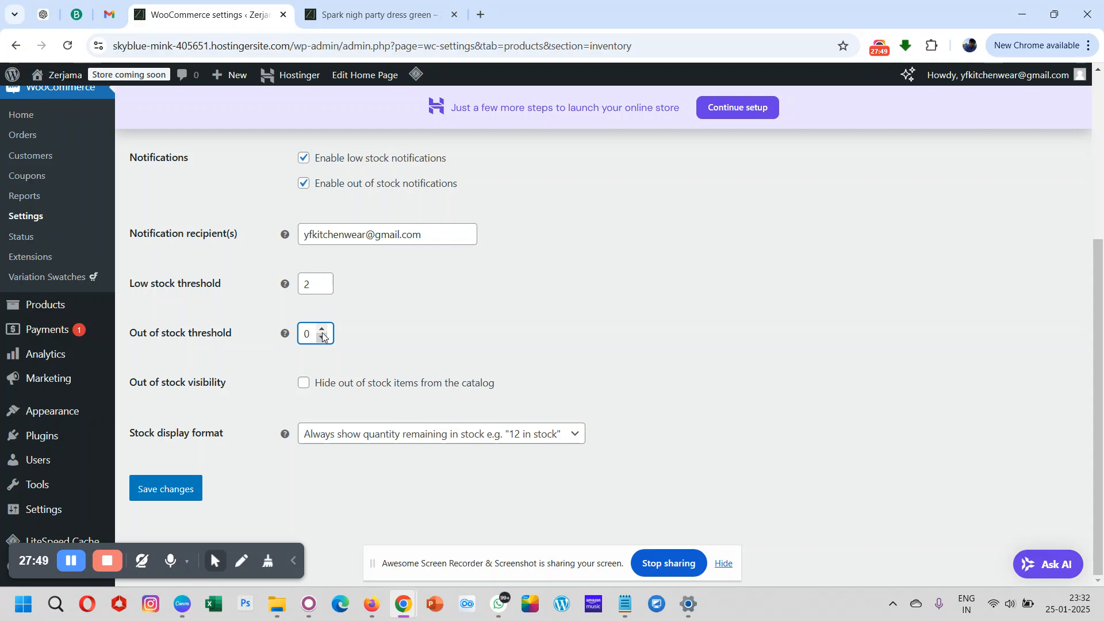
left_click(323, 331)
double_click(323, 330)
left_click(322, 339)
left_click(322, 339)
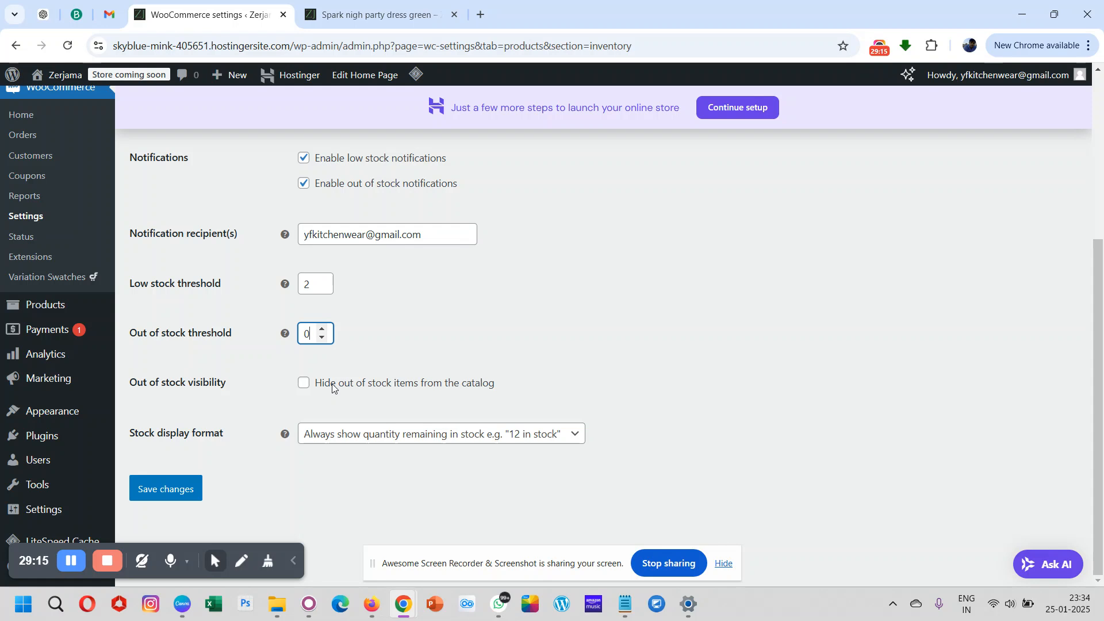
Keep out-of-stock items visible in the catalog, save the inventory settings, then go to Products Advanced
left_click(303, 388)
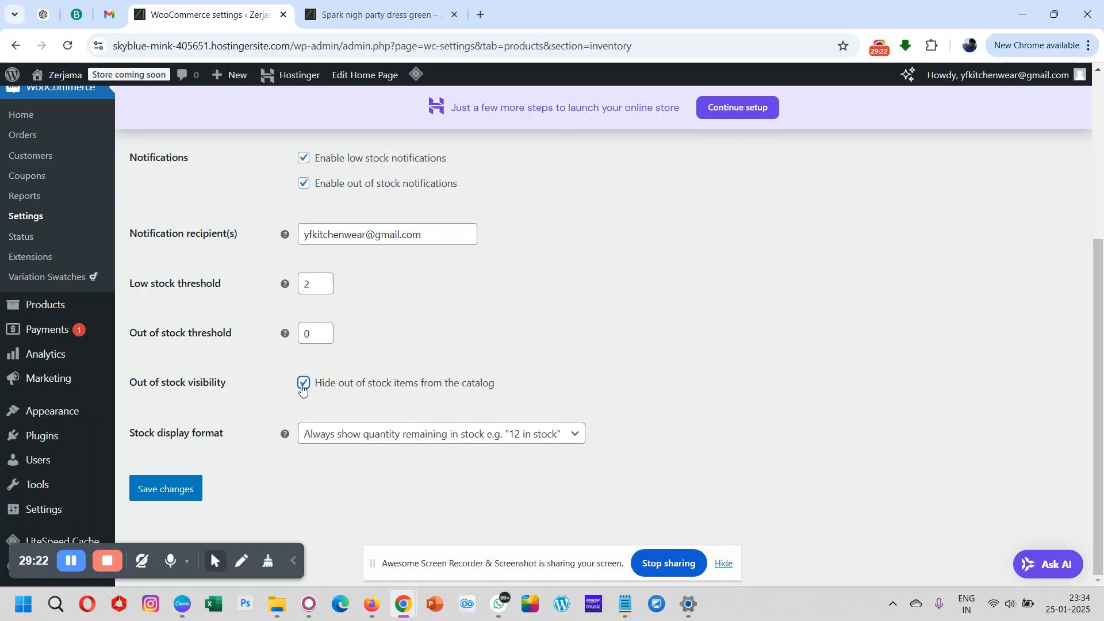
left_click(304, 386)
left_click(165, 490)
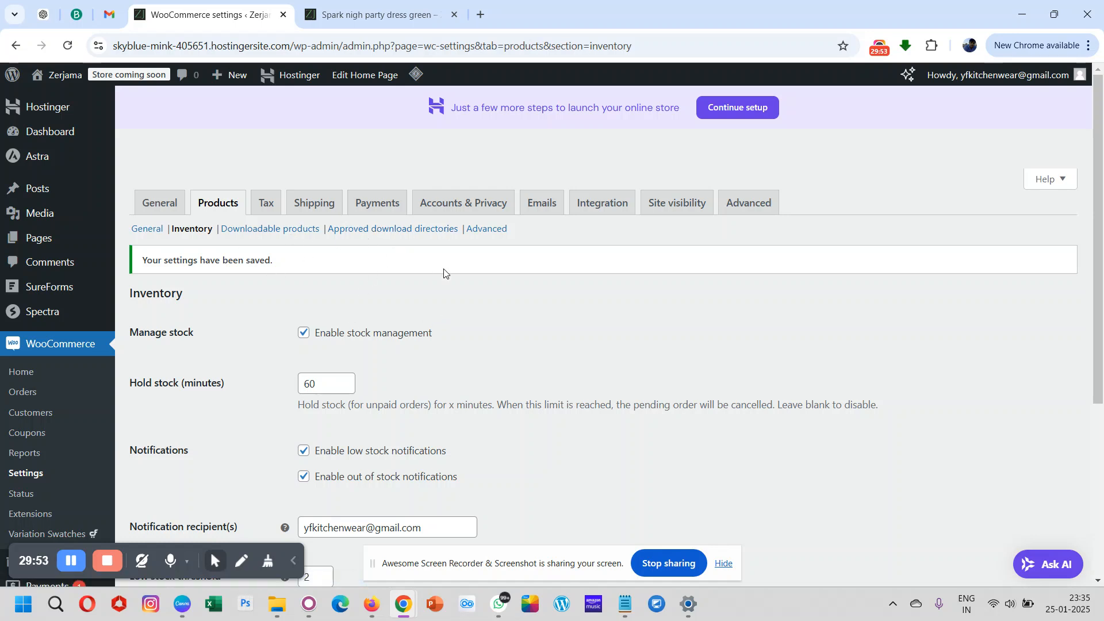
left_click(483, 230)
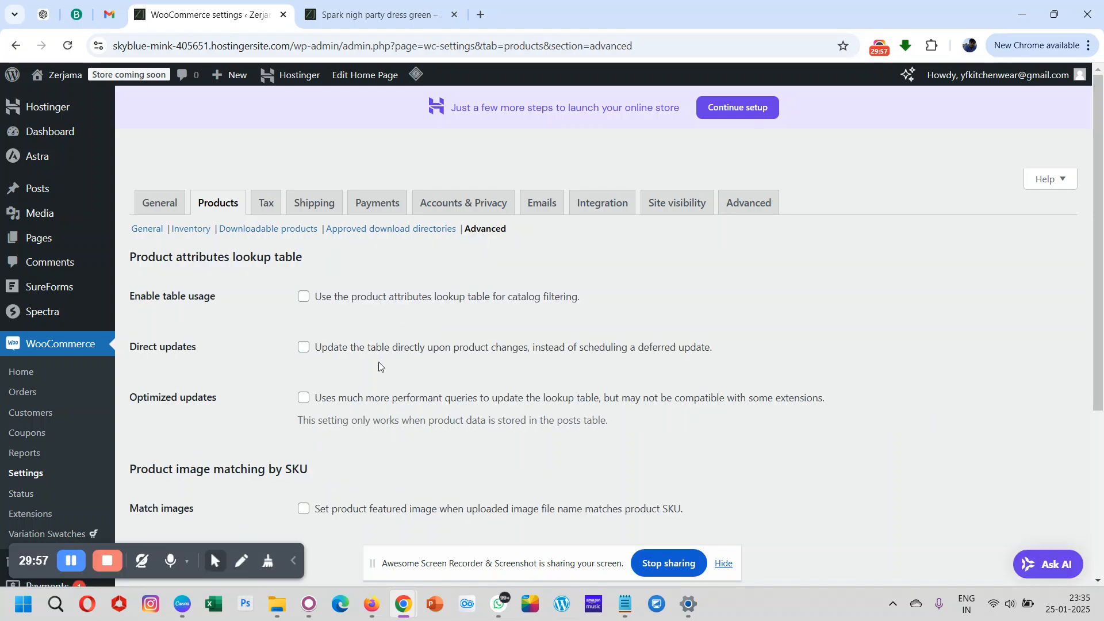
Look over the Products Advanced settings, then move on to the Tax settings
scroll(379, 365, "down", 1)
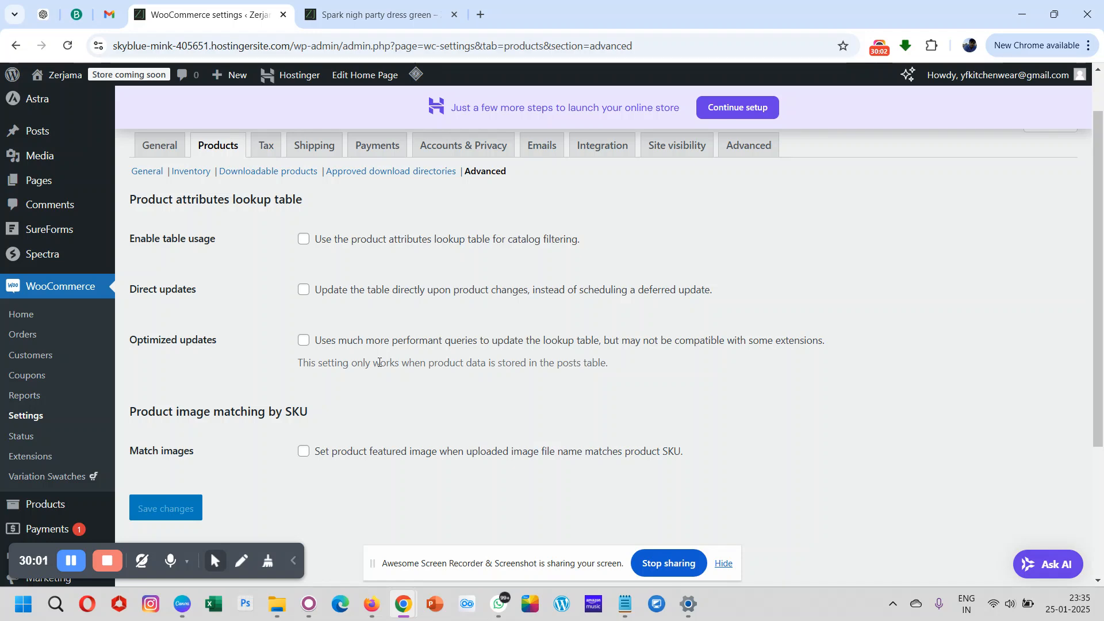
scroll(379, 362, "down", 3)
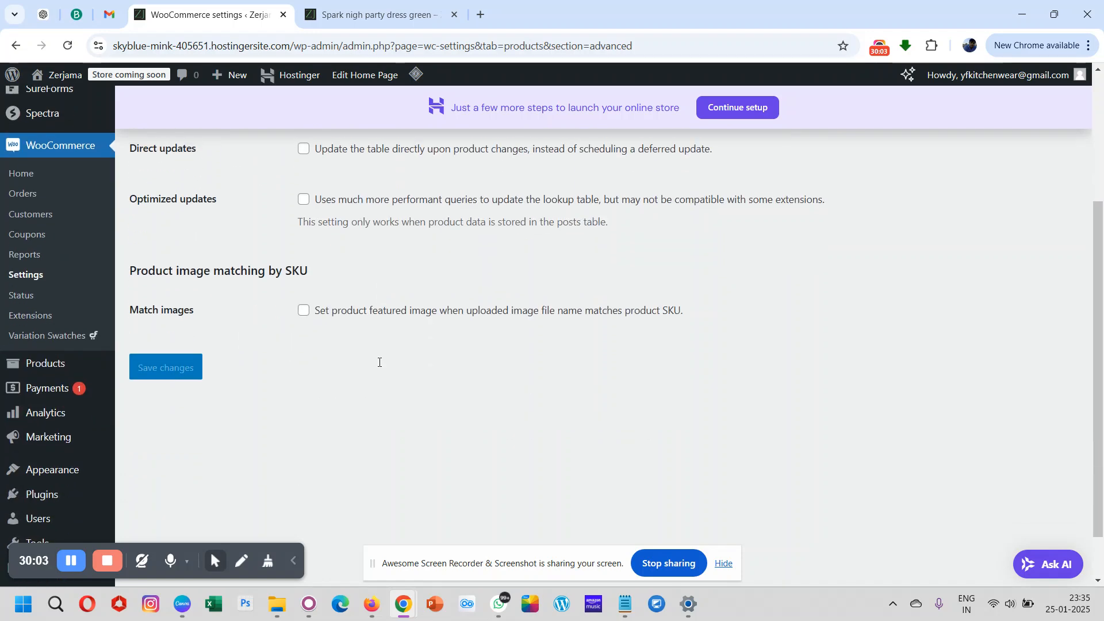
scroll(378, 362, "up", 4)
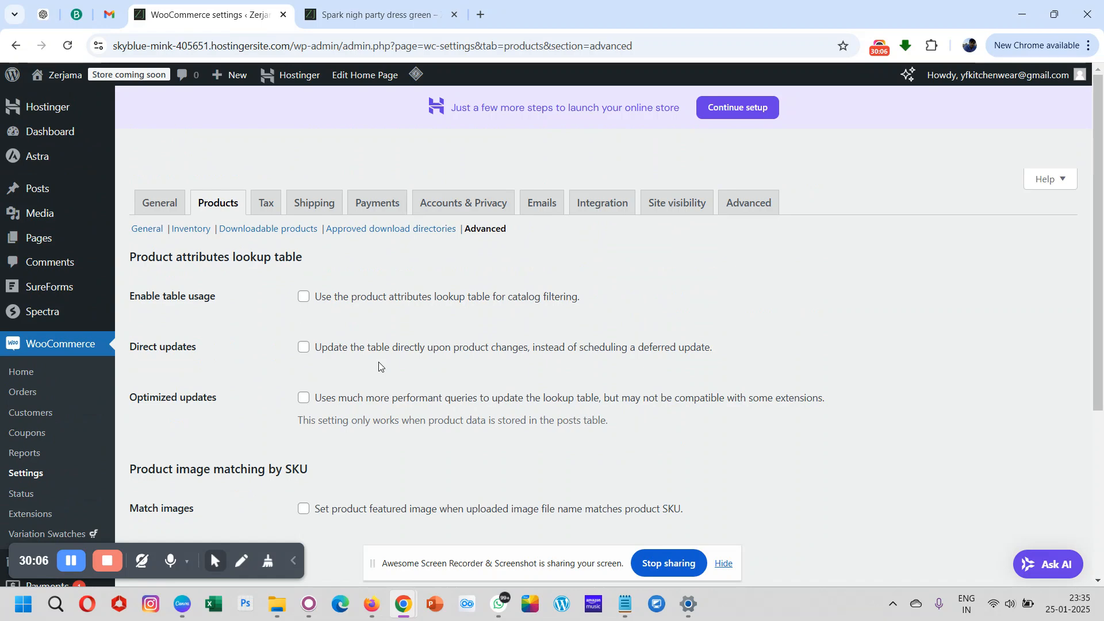
left_click(263, 207)
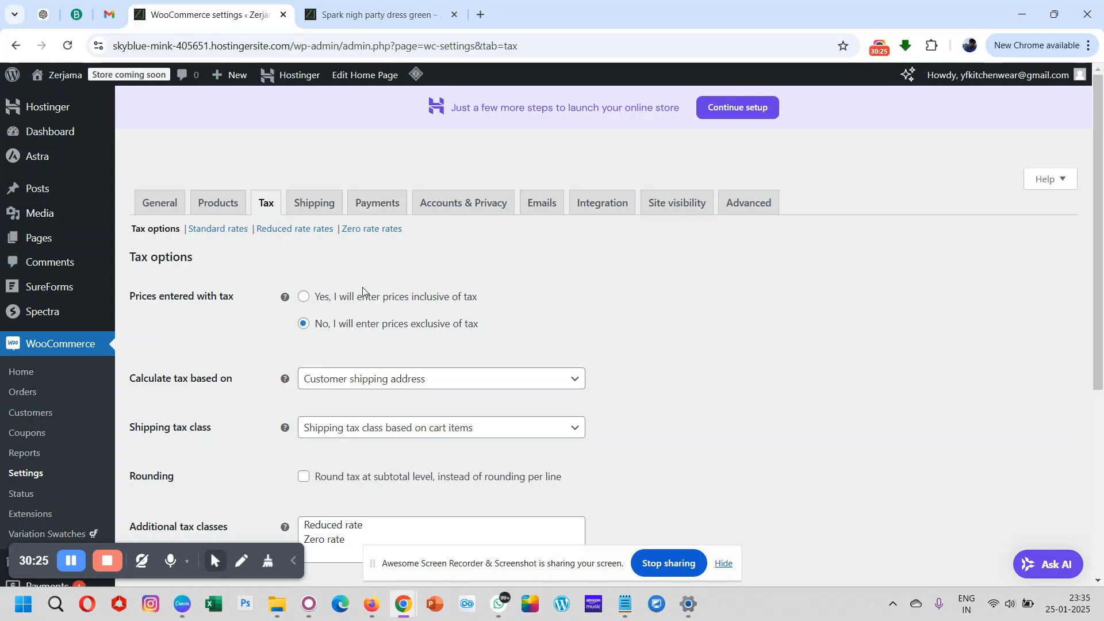
Set prices to be entered inclusive of tax and calculate tax on the customer shipping address
left_click(304, 301)
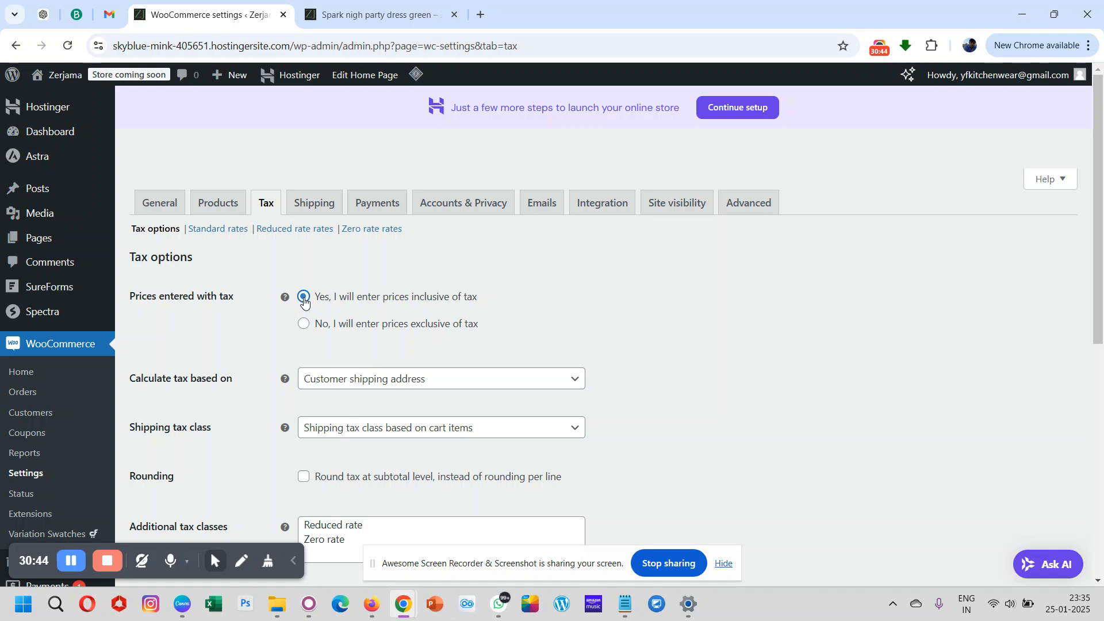
triple_click(355, 300)
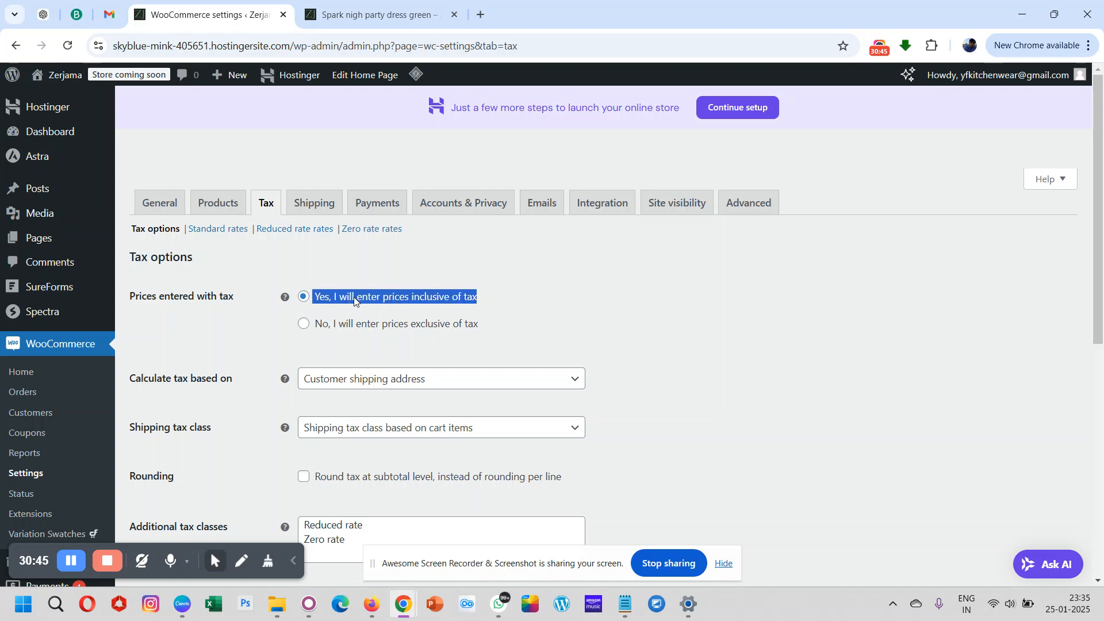
left_click(232, 355)
scroll(232, 356, "down", 2)
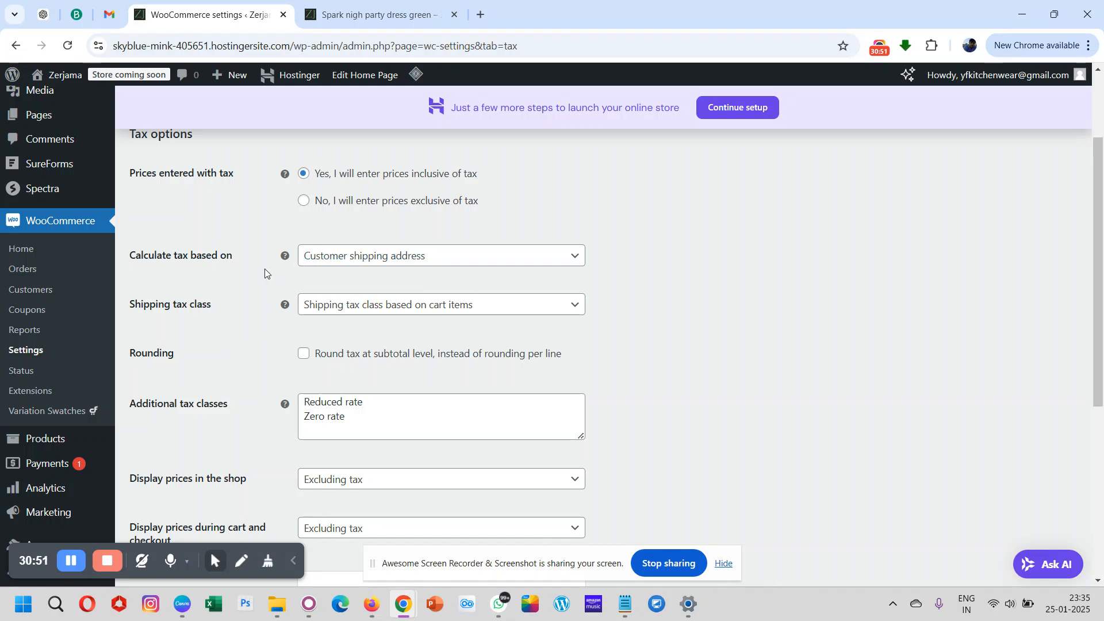
left_click(333, 261)
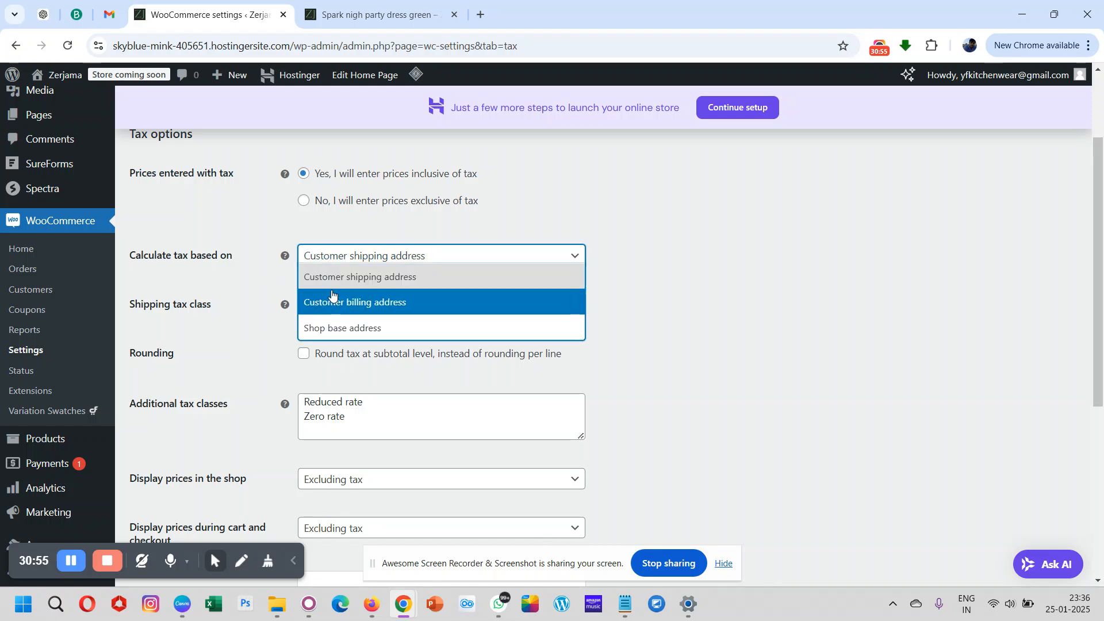
left_click(331, 278)
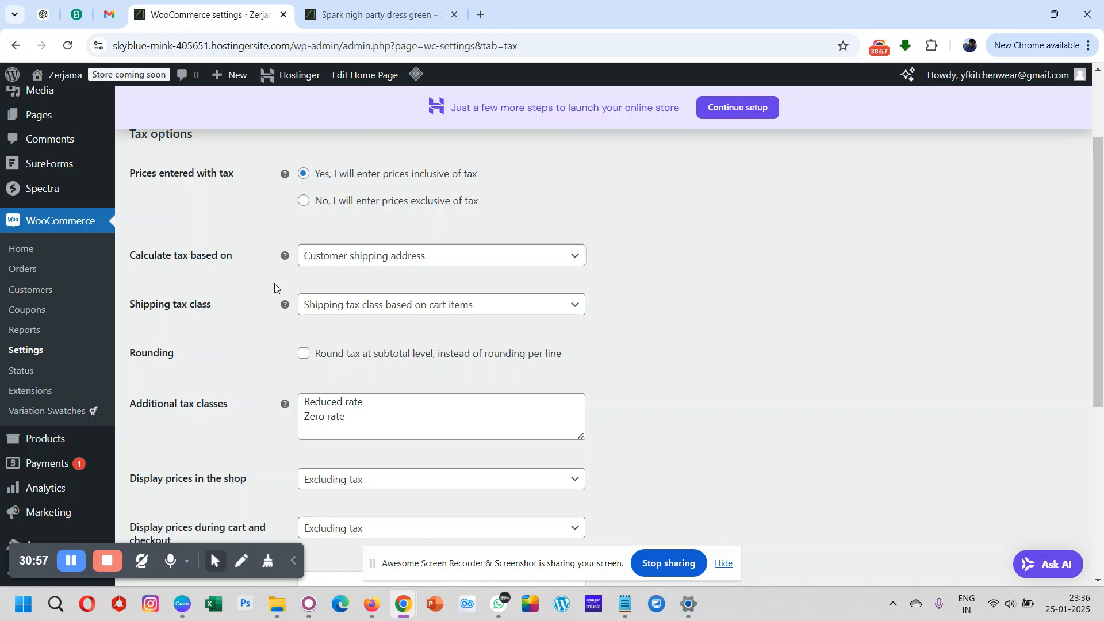
scroll(274, 285, "down", 1)
scroll(274, 284, "up", 1)
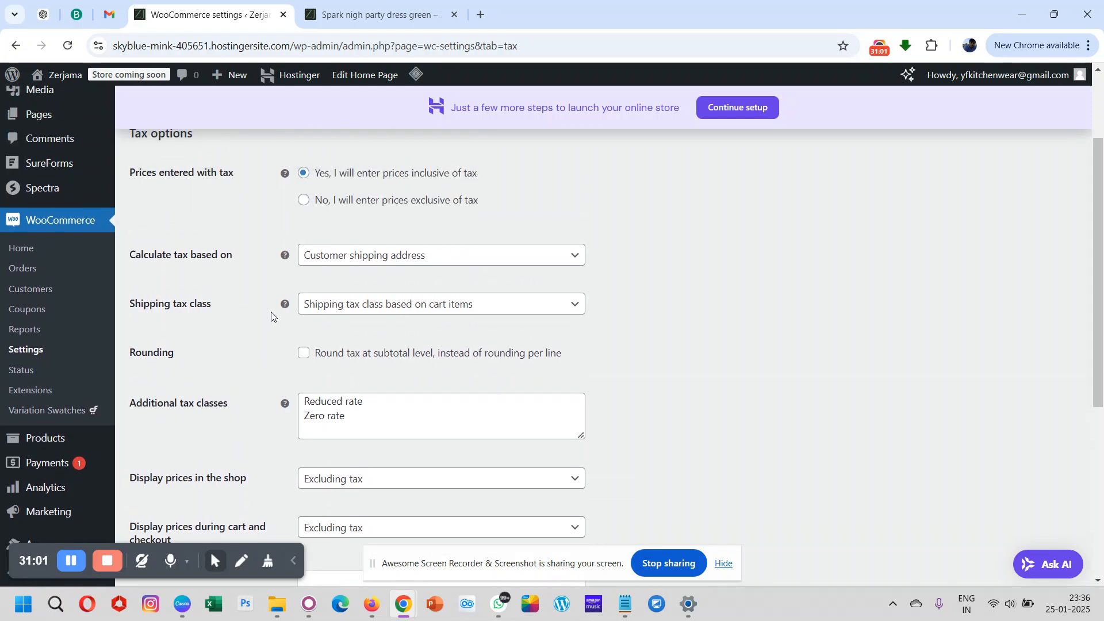
Set the shipping tax class to Zero rate and round tax at subtotal level
left_click(352, 313)
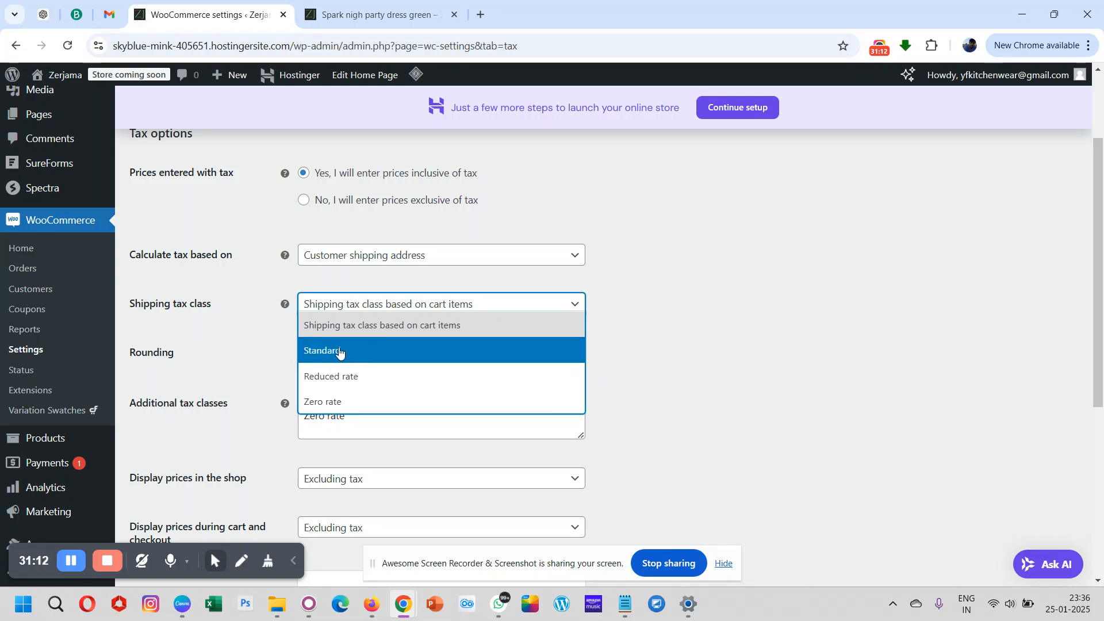
left_click(260, 344)
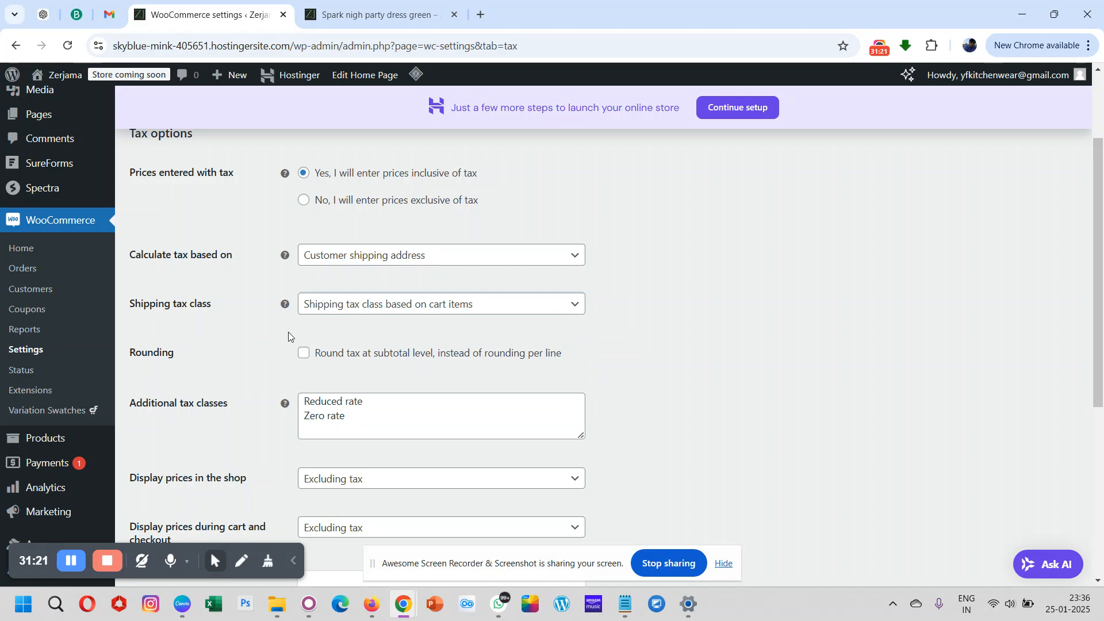
left_click(341, 300)
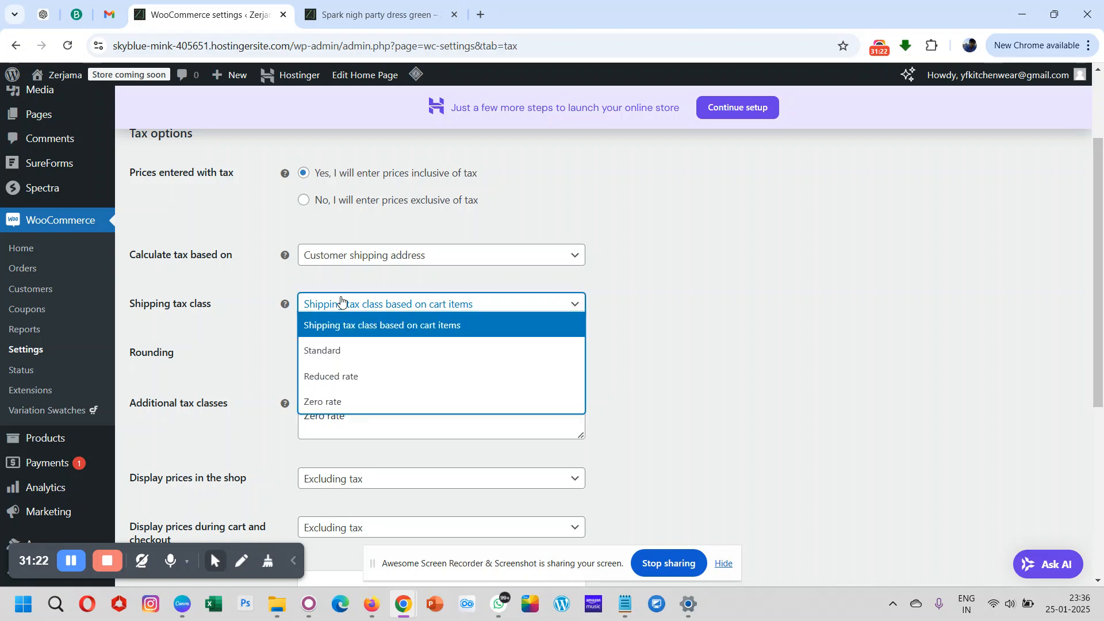
left_click(333, 400)
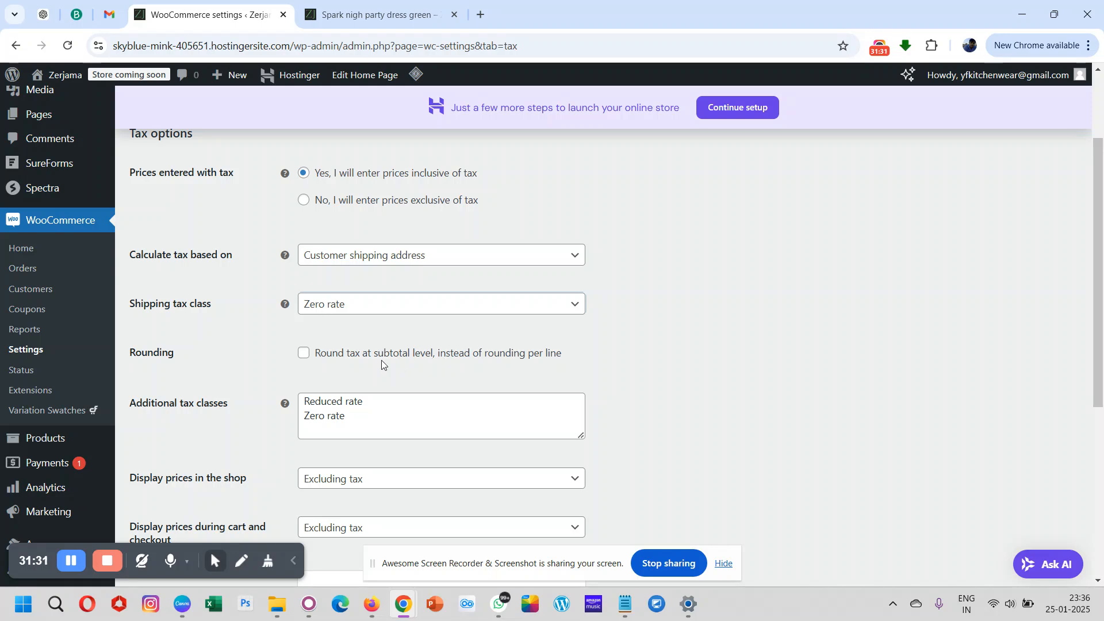
left_click(357, 357)
scroll(358, 355, "down", 2)
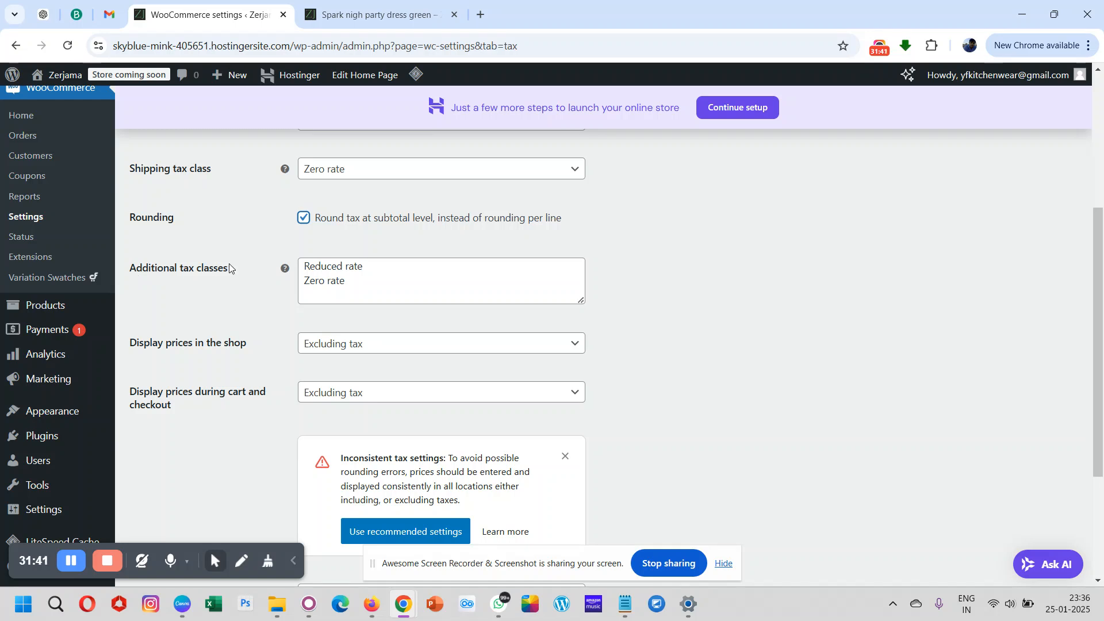
Add a '5% GST' additional tax class and save the tax settings
left_click(303, 265)
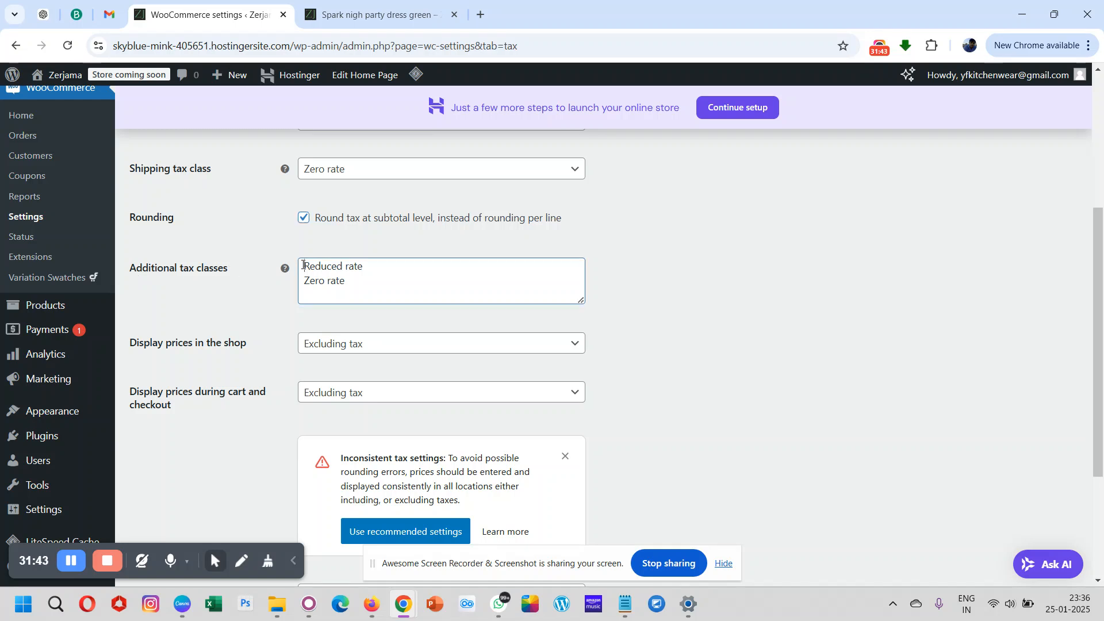
type("5% GST")
key("Return")
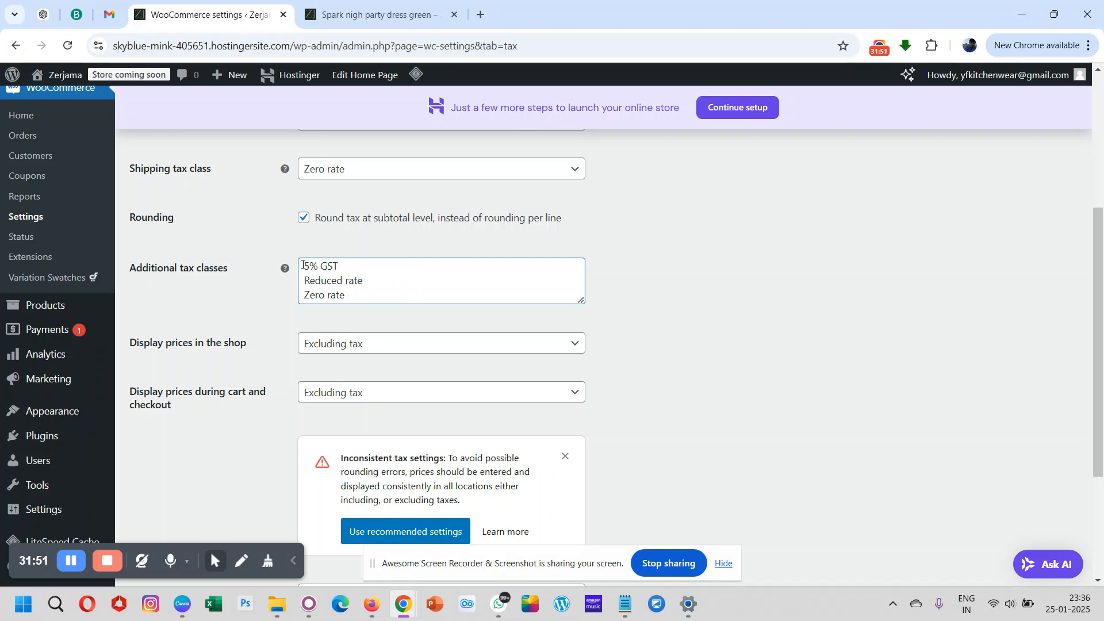
scroll(239, 354, "down", 3)
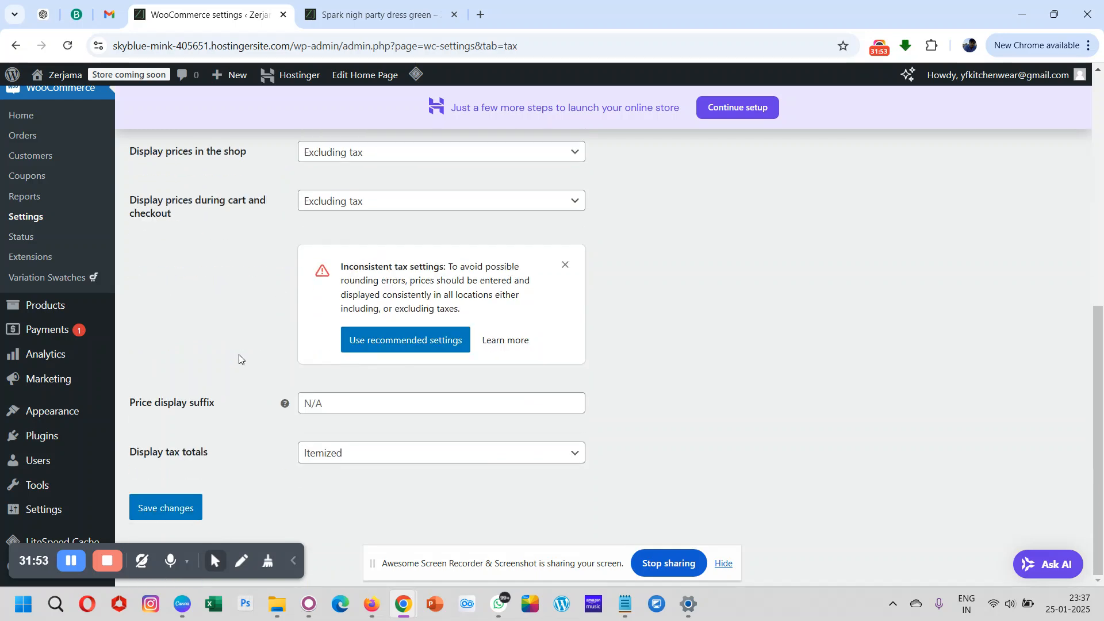
scroll(239, 355, "up", 2)
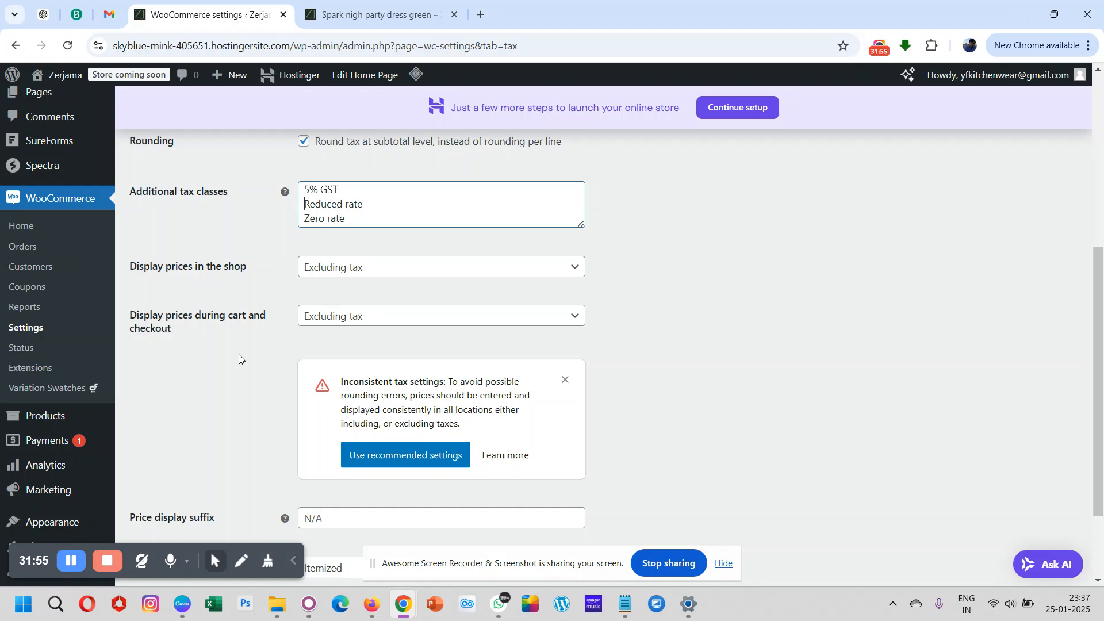
scroll(239, 354, "down", 2)
left_click(158, 511)
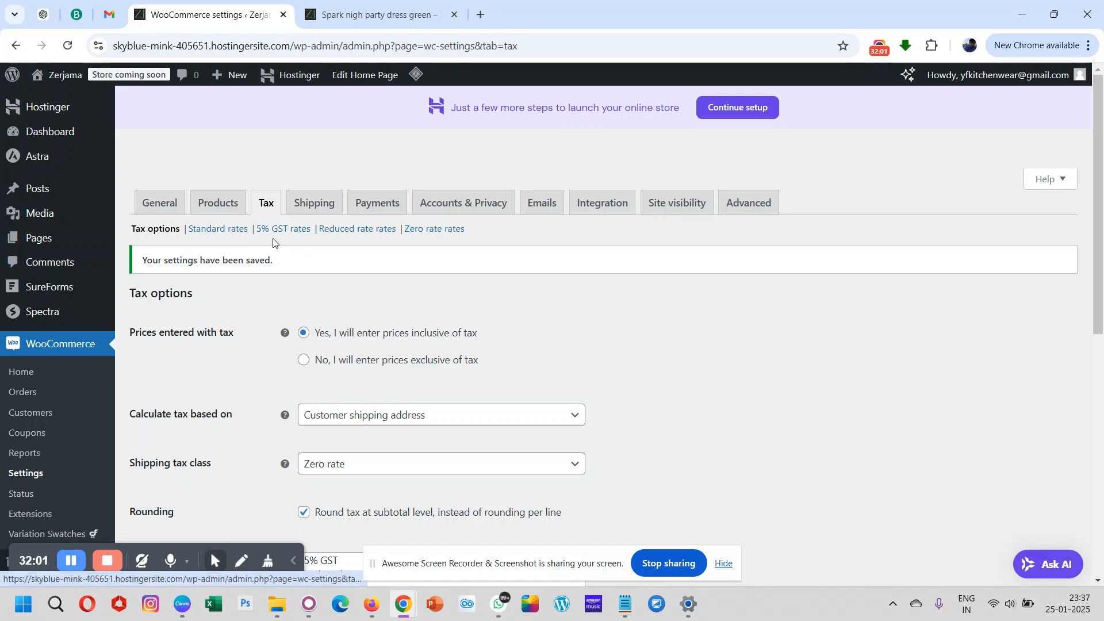
Display shop prices including tax and save
scroll(265, 283, "down", 5)
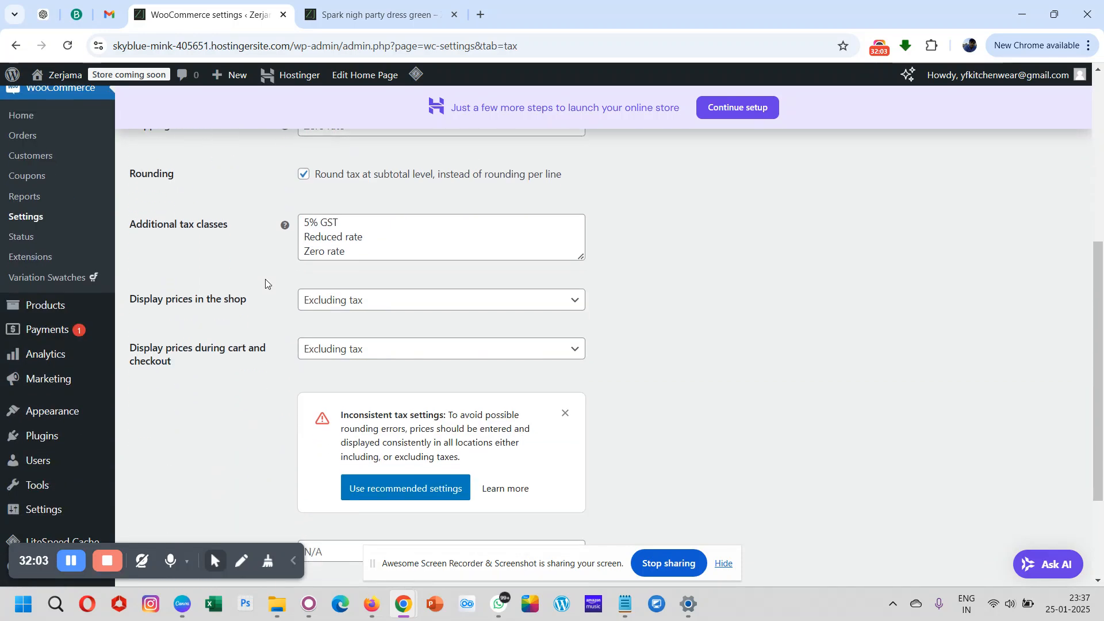
scroll(265, 278, "down", 1)
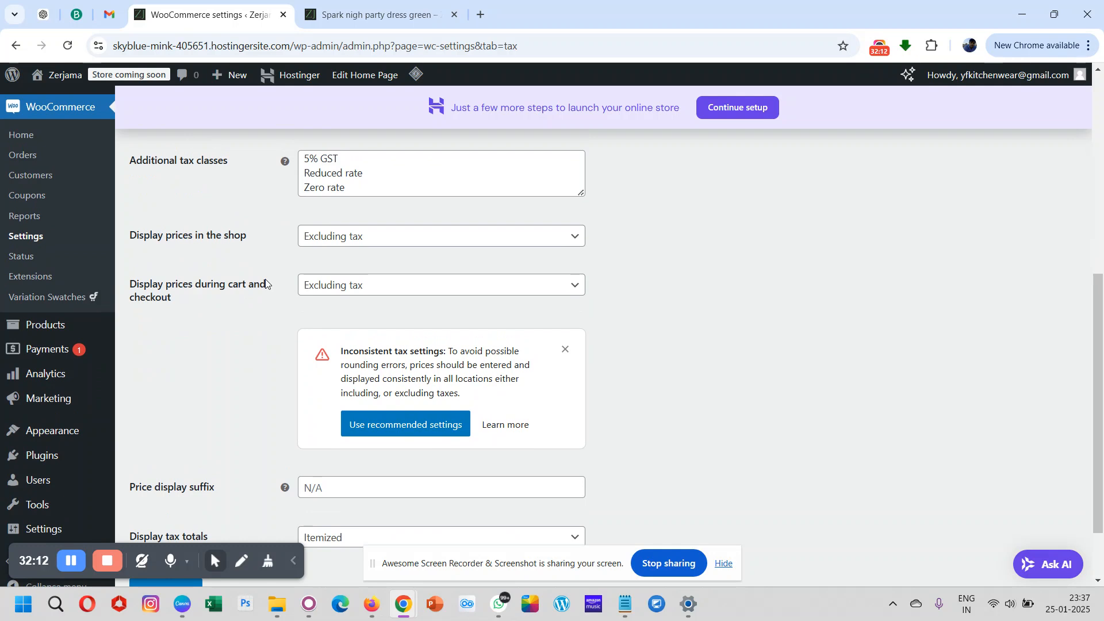
left_click(318, 238)
left_click(320, 260)
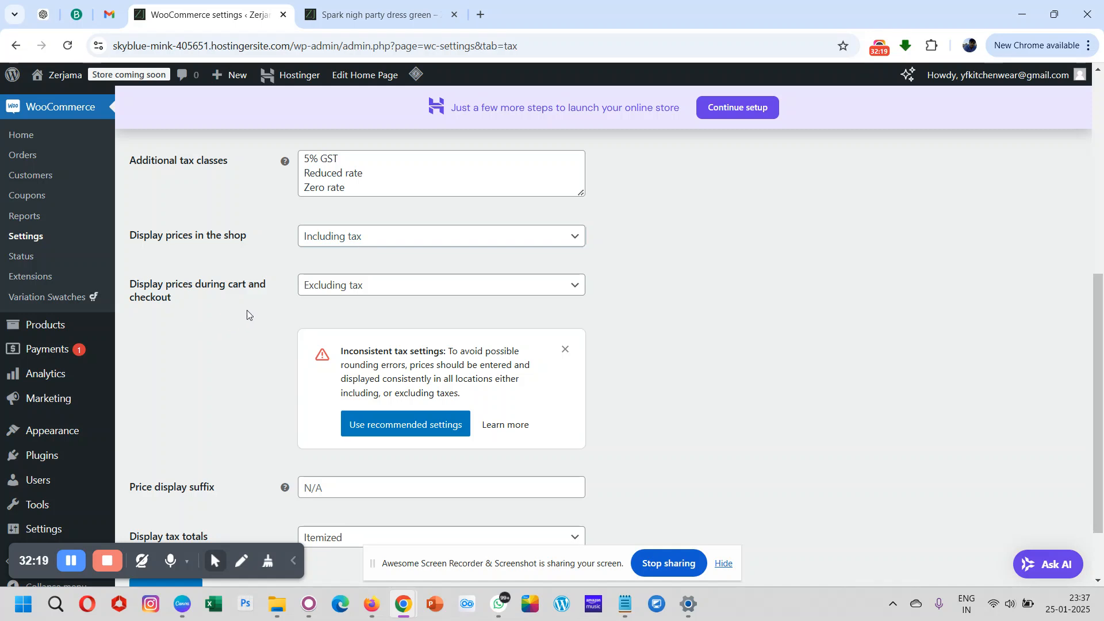
scroll(247, 310, "down", 2)
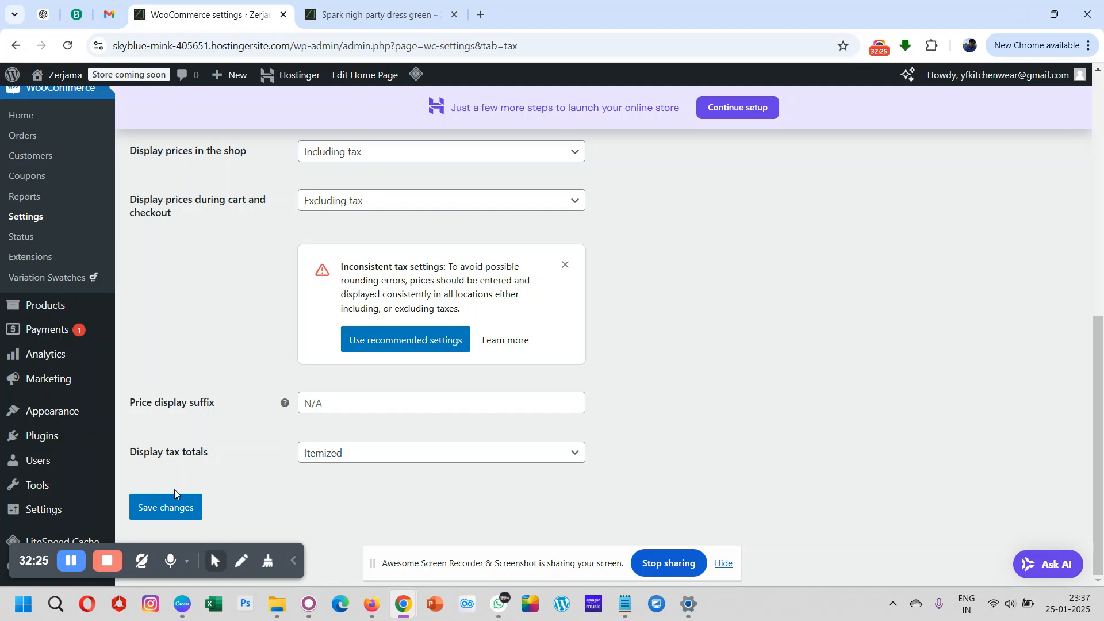
left_click(158, 507)
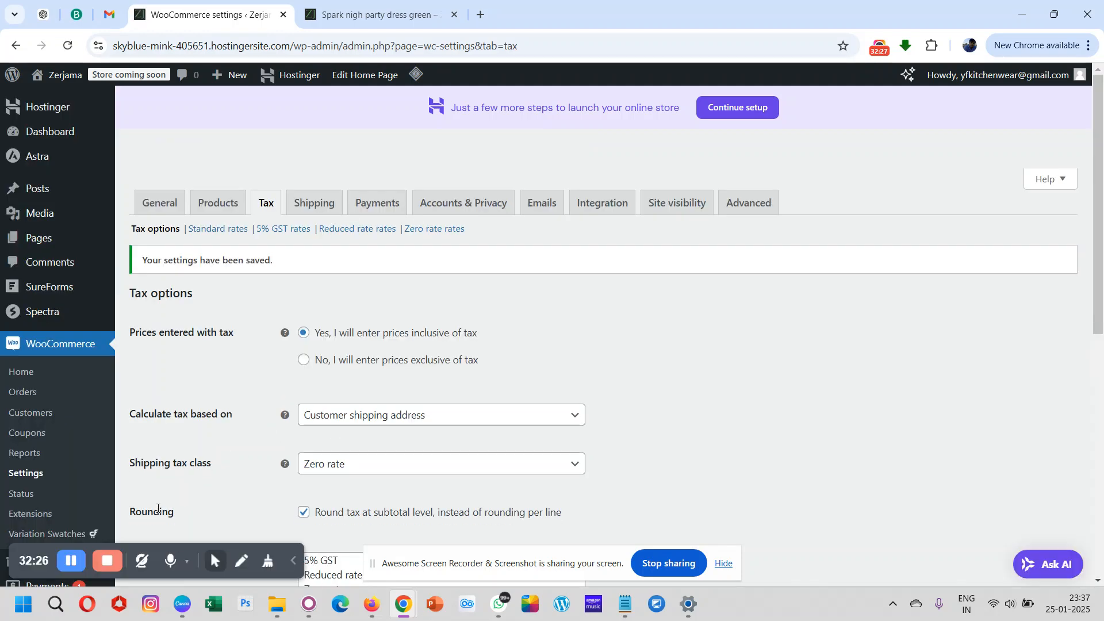
Accept the recommended settings so cart and checkout prices also include tax, and save
scroll(157, 509, "down", 9)
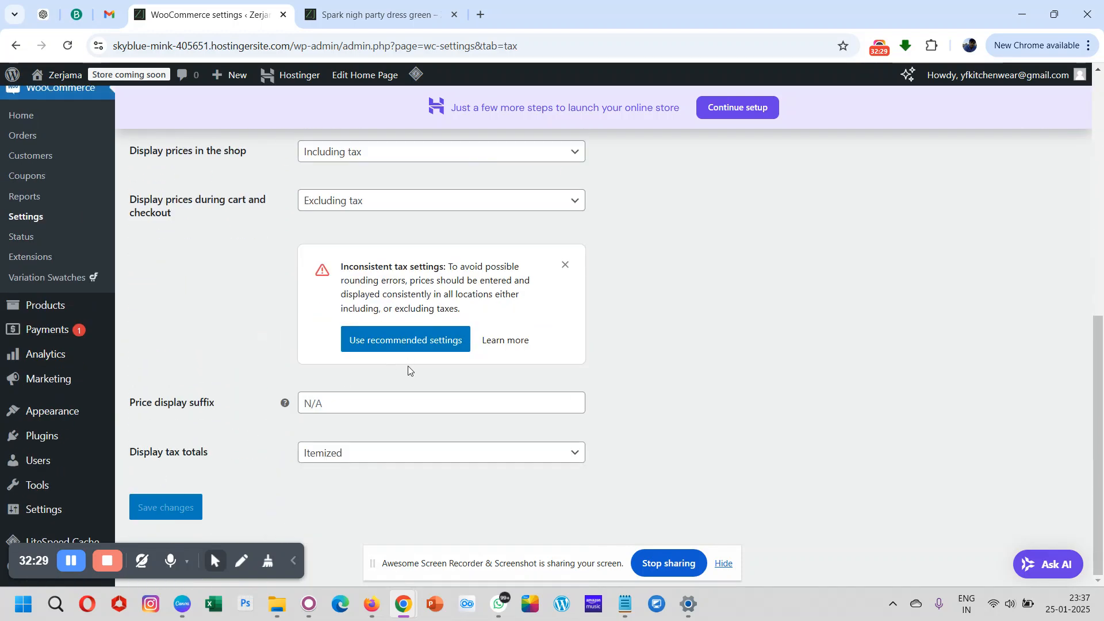
left_click(417, 339)
left_click(262, 349)
scroll(263, 350, "down", 9)
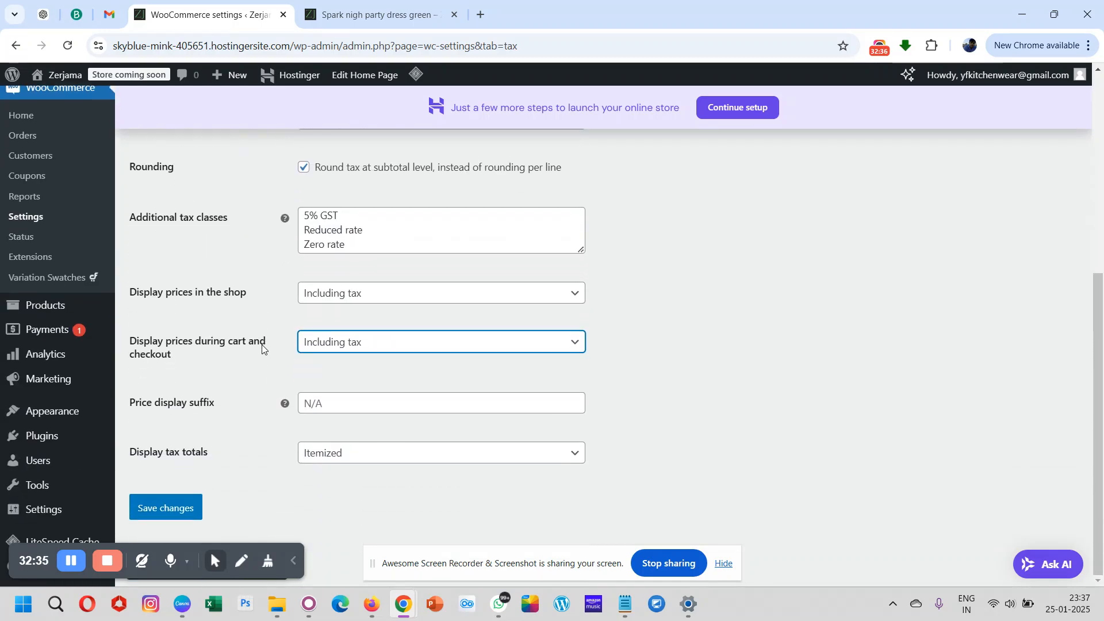
left_click(151, 513)
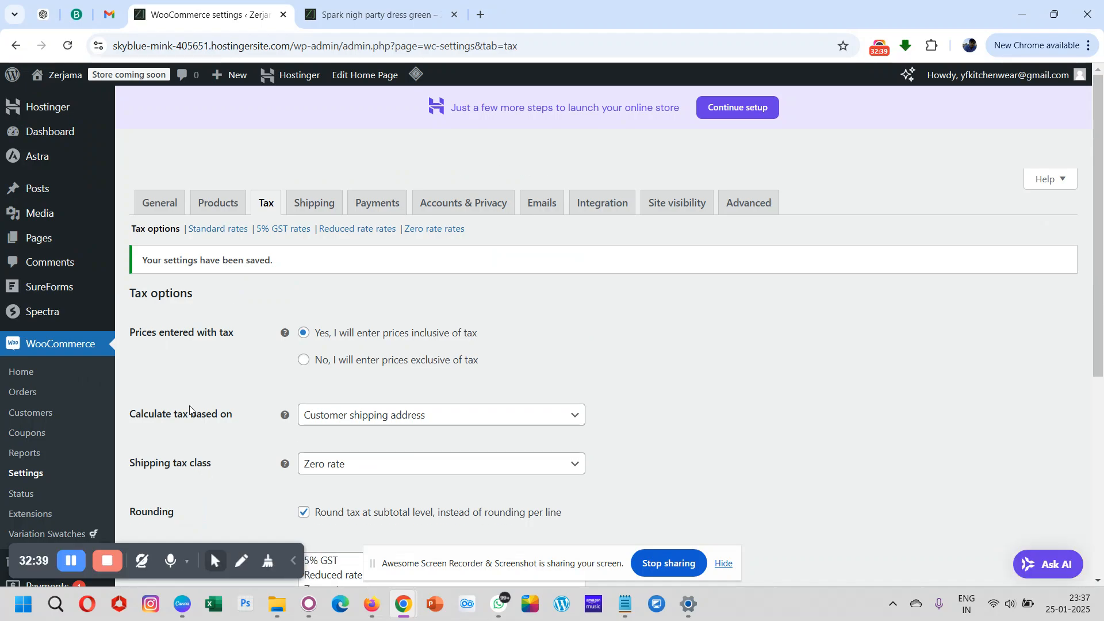
scroll(190, 408, "down", 5)
scroll(276, 250, "up", 5)
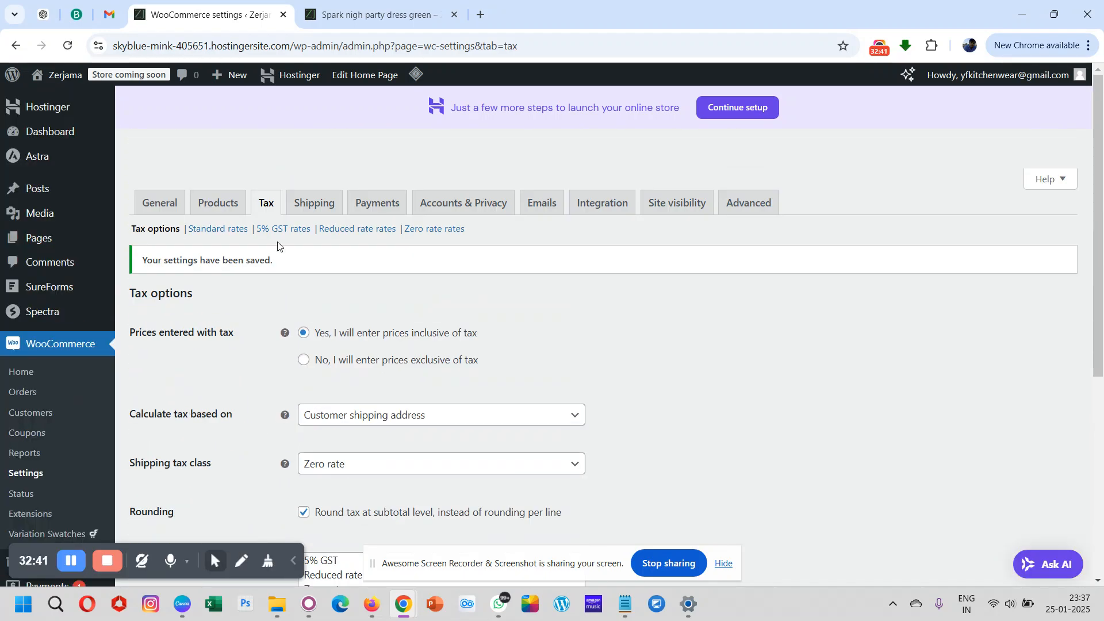
In the 5% GST rates, add an India row named IGST at 5%, not applied to shipping
left_click(277, 230)
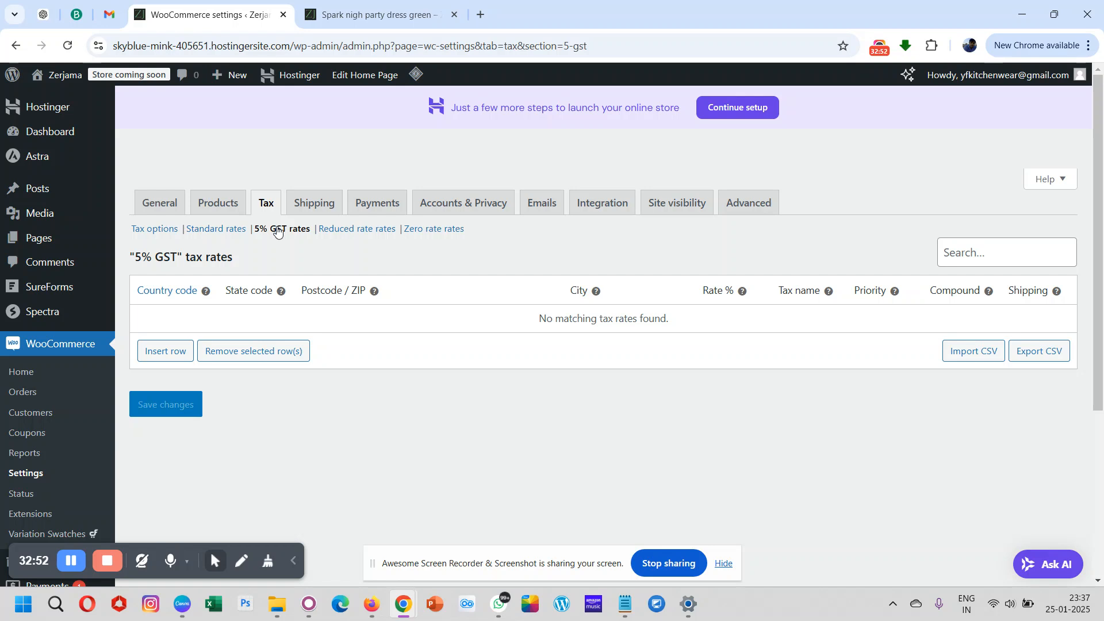
left_click(152, 359)
left_click(166, 316)
type("IN")
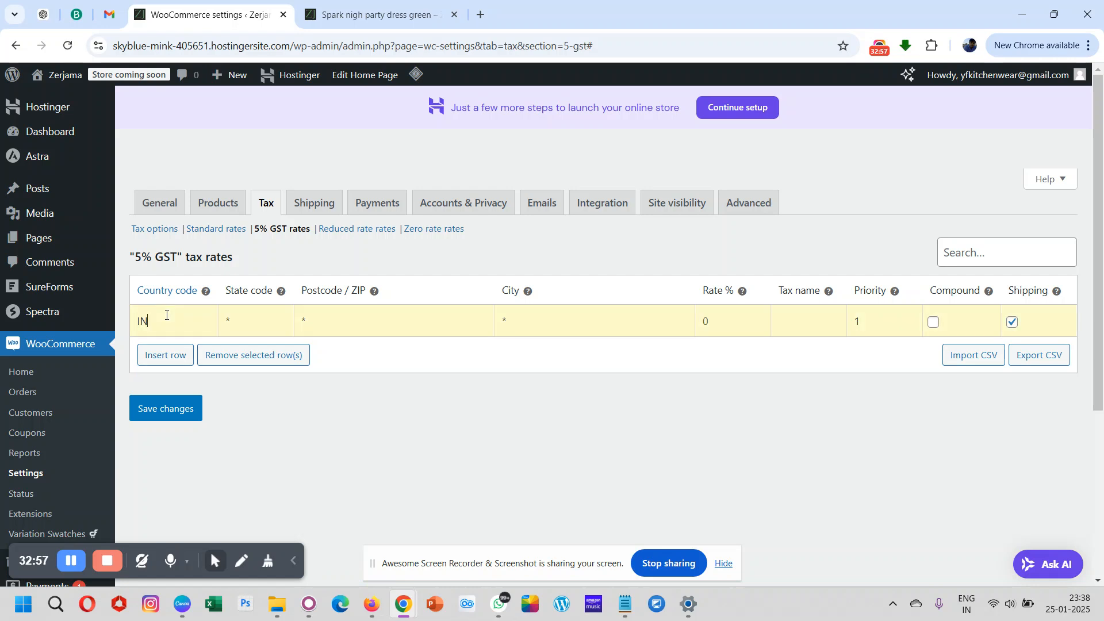
left_click(154, 348)
left_click(755, 327)
type("5")
left_click(810, 324)
type("IGST")
left_click(1014, 325)
Add an India DL row named CGST at 2.5%, not applied to shipping
left_click(178, 360)
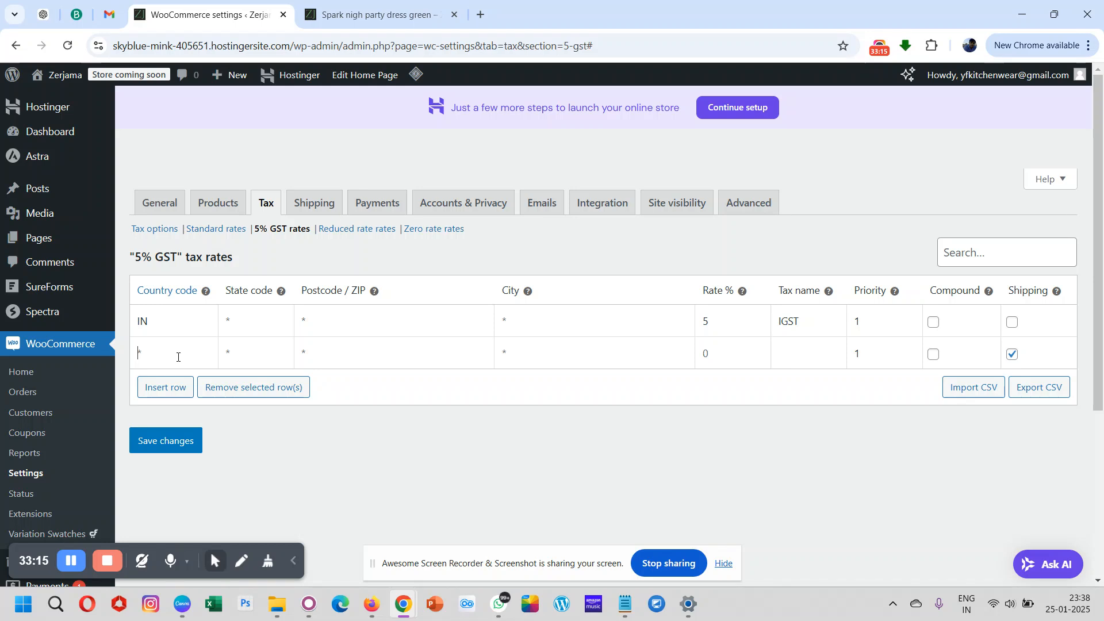
type("IN")
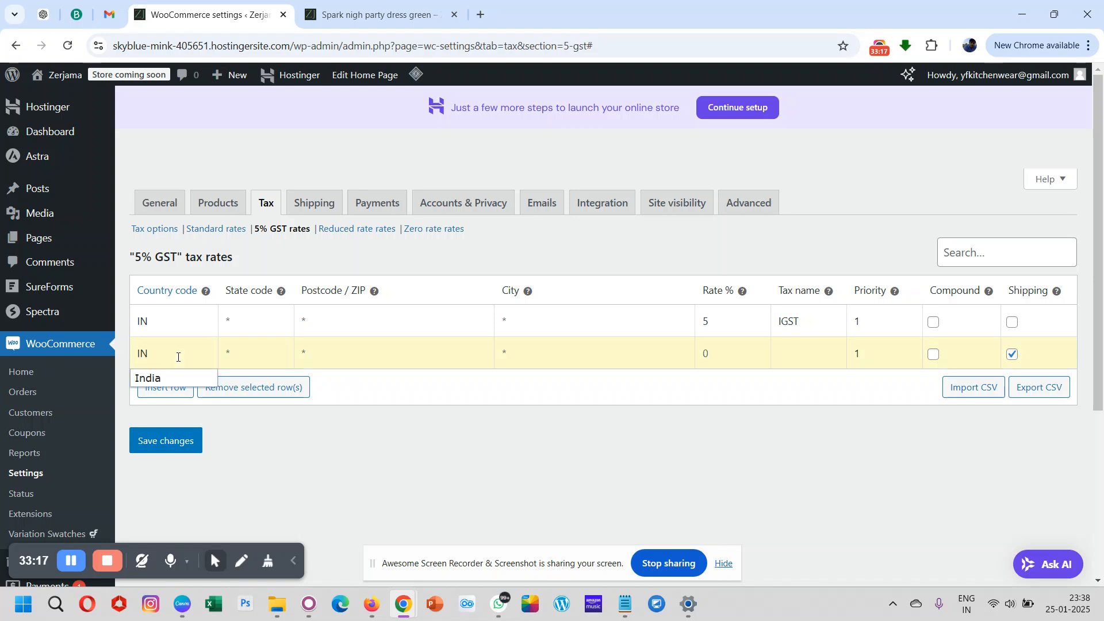
left_click(162, 378)
left_click(267, 349)
type("DE")
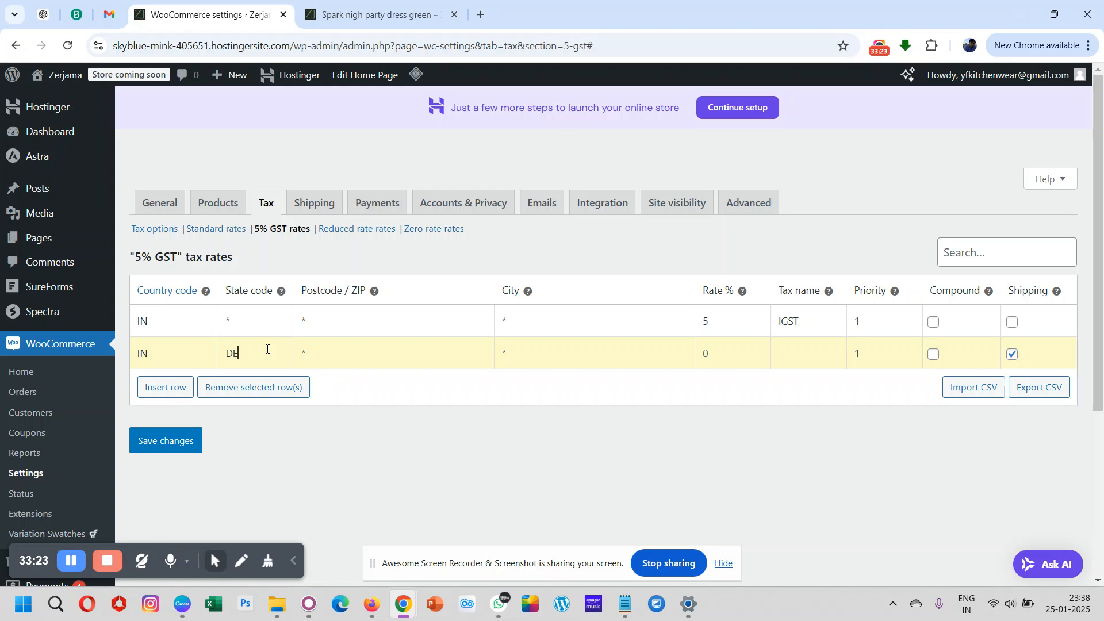
type("LHI")
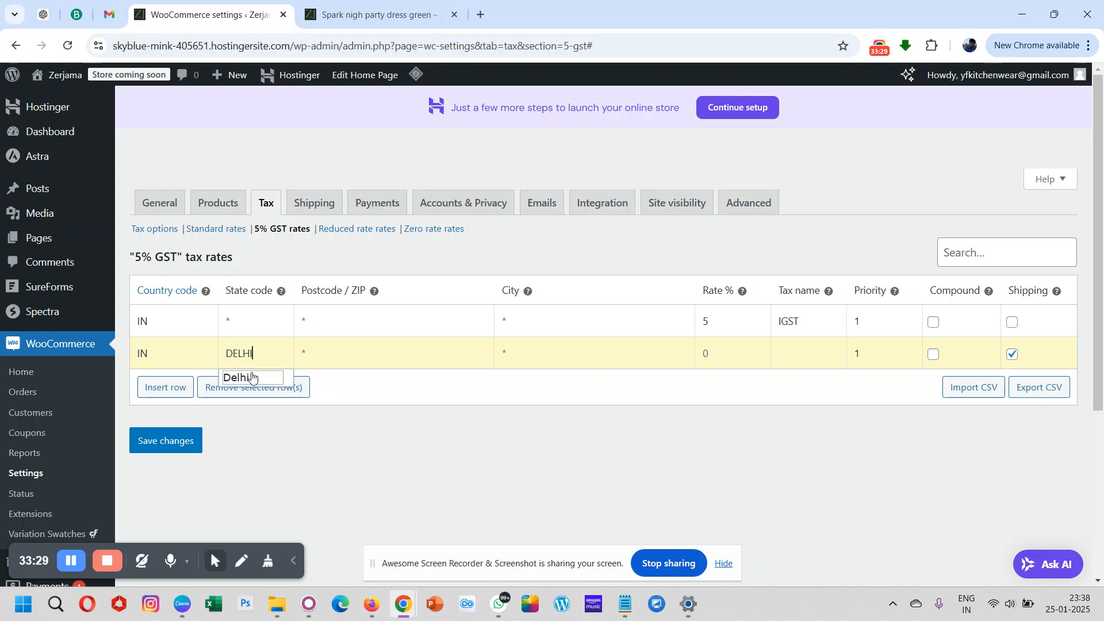
key("BackSpace")
key("BackSpace")
key("BackSpace")
key("BackSpace")
type("L")
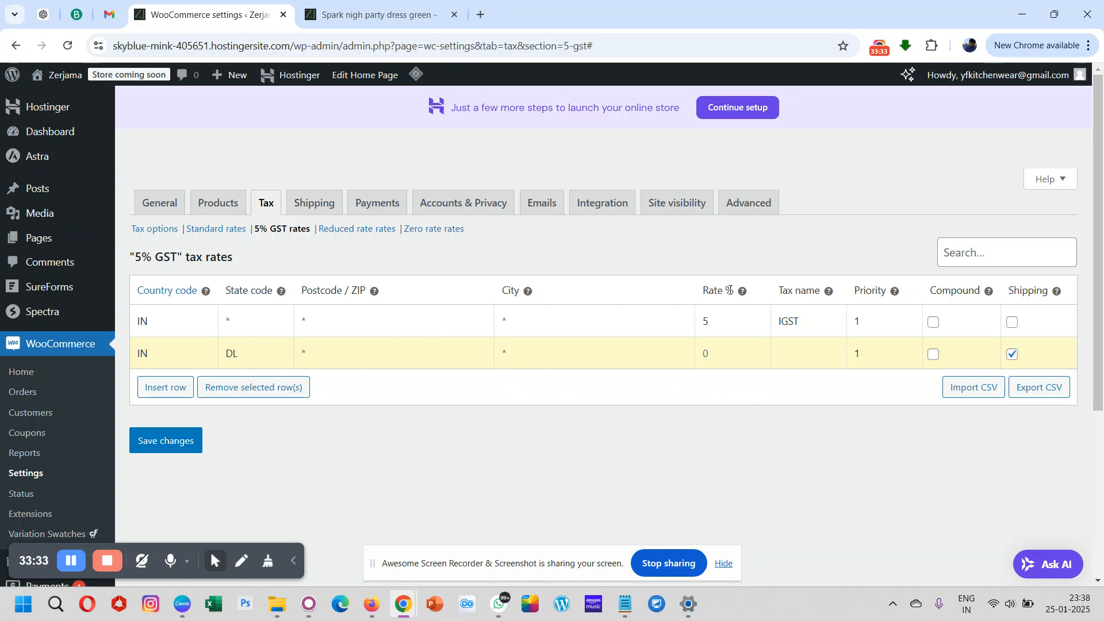
type("2.5")
left_click(808, 353)
type("CGST")
left_click(1012, 354)
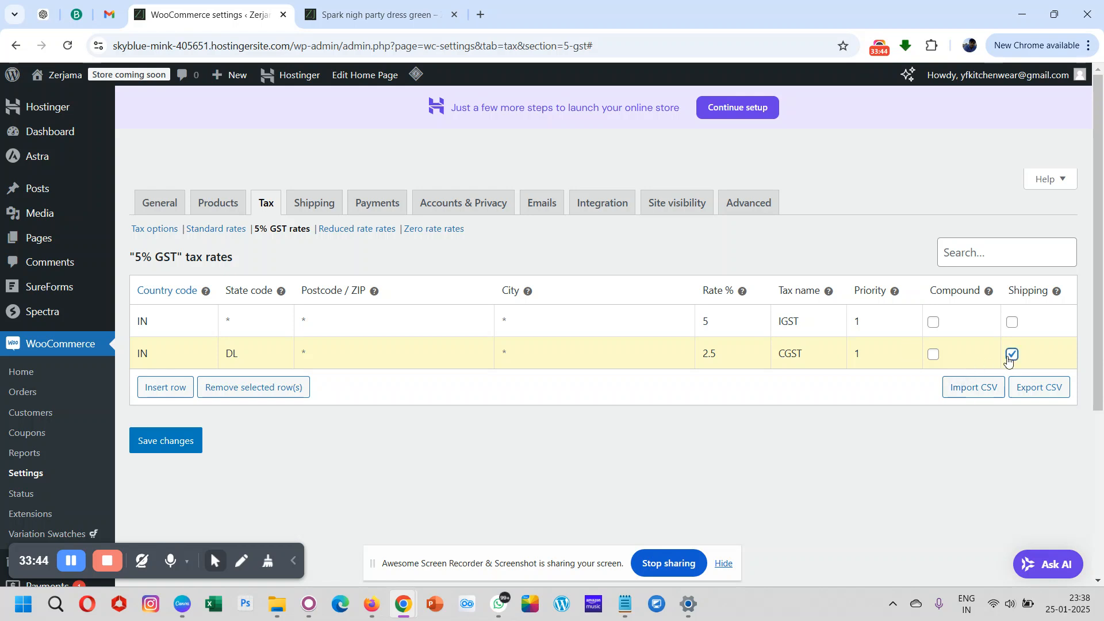
Add an India DL row named SGST at 2.5%, not applied to shipping, and save the rates
left_click(158, 388)
type("IN")
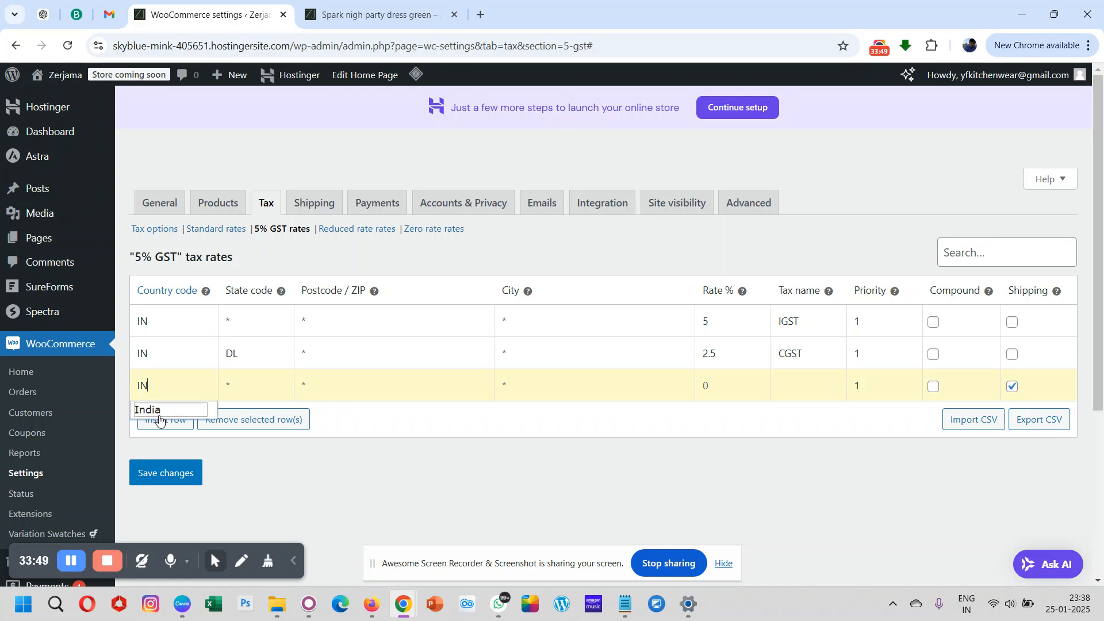
left_click(161, 410)
left_click(280, 374)
type("DL")
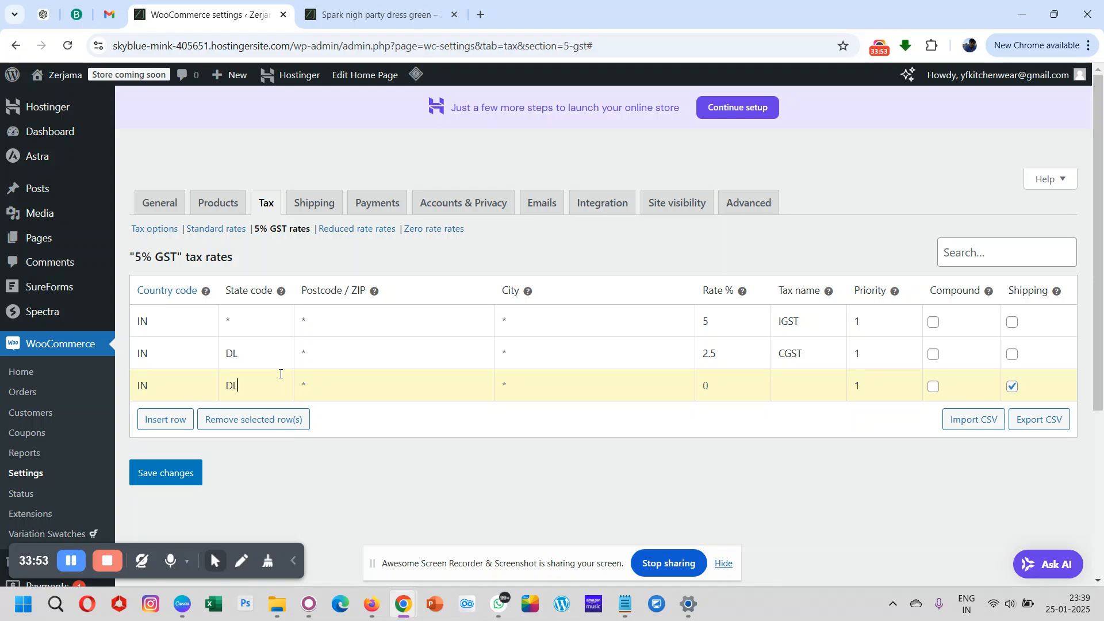
left_click(721, 391)
type("2.5")
left_click(800, 382)
type("SGST")
left_click(1016, 388)
left_click(146, 483)
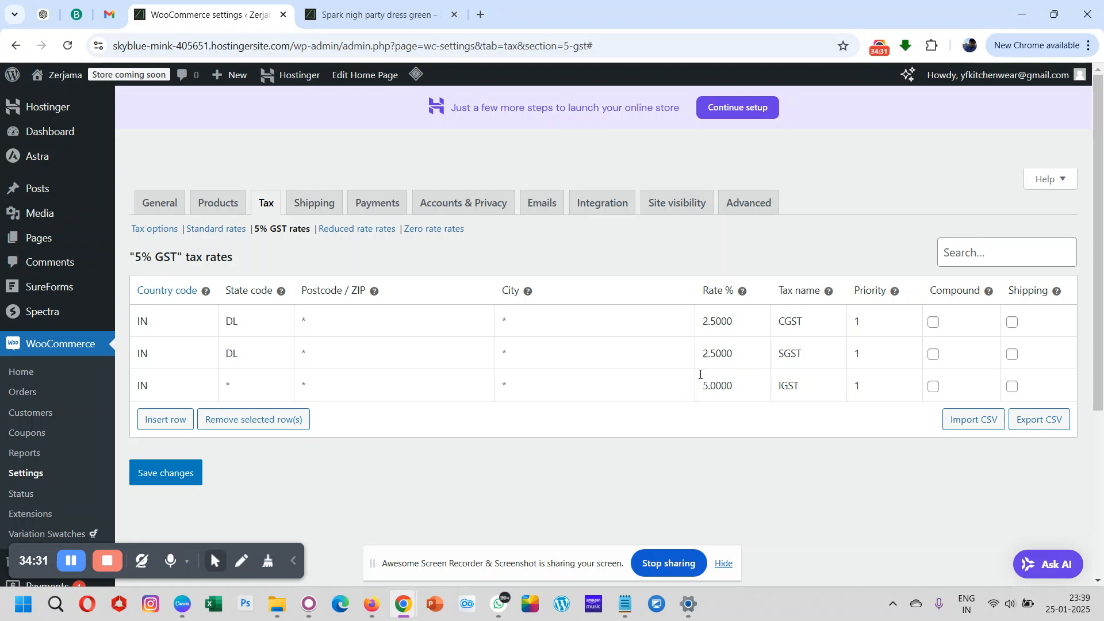
scroll(763, 267, "down", 4)
scroll(763, 267, "up", 5)
Review the general Tax options once more, then go to the Shipping settings
left_click(157, 230)
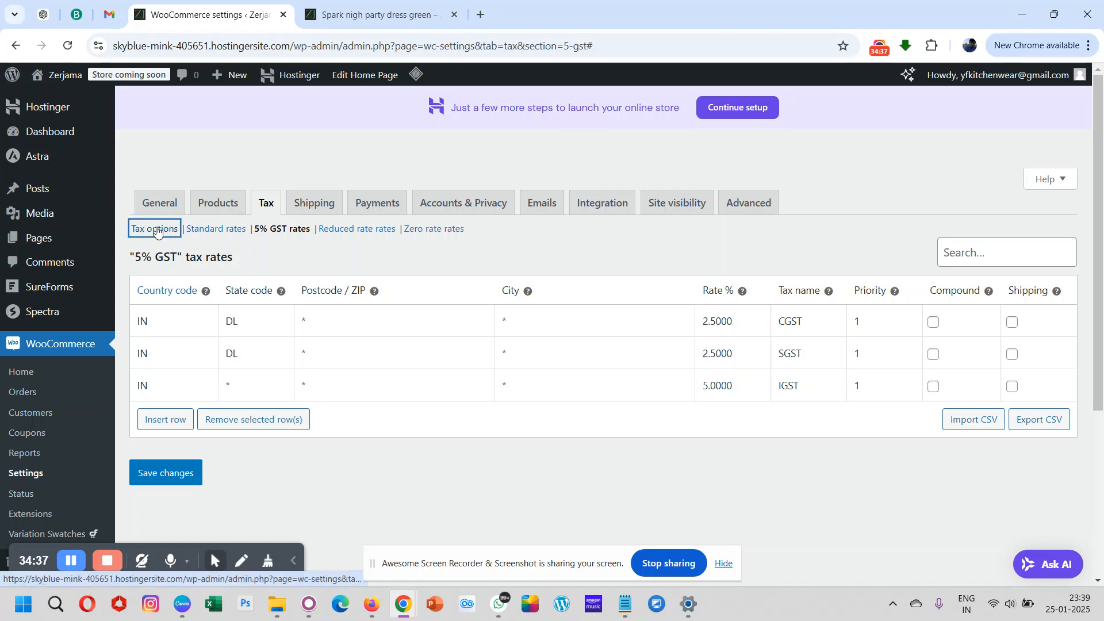
scroll(233, 350, "down", 2)
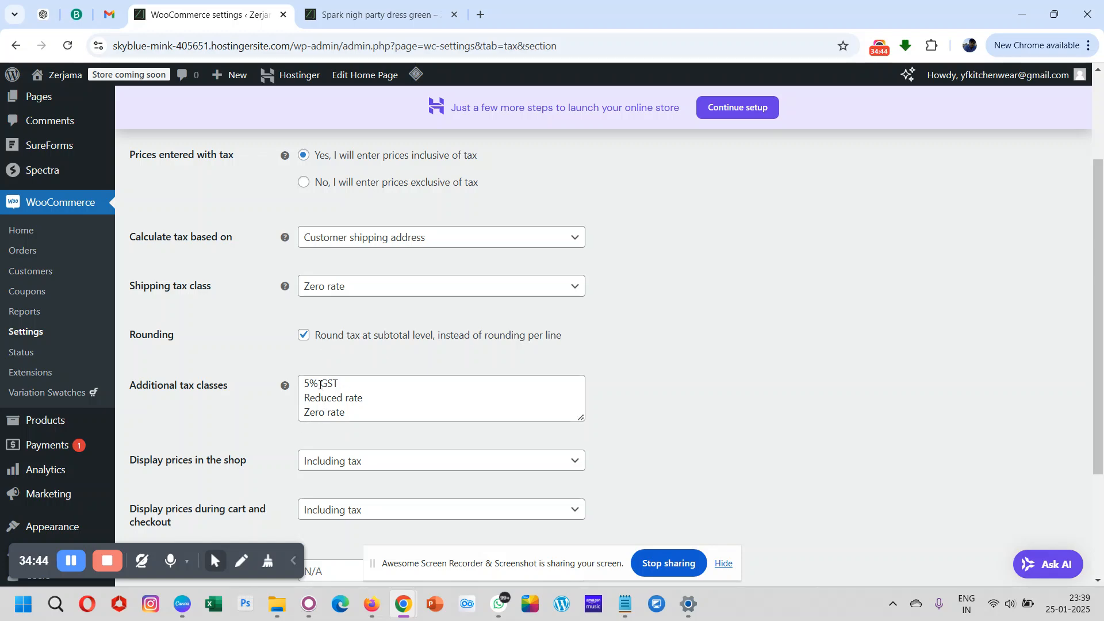
scroll(320, 385, "down", 3)
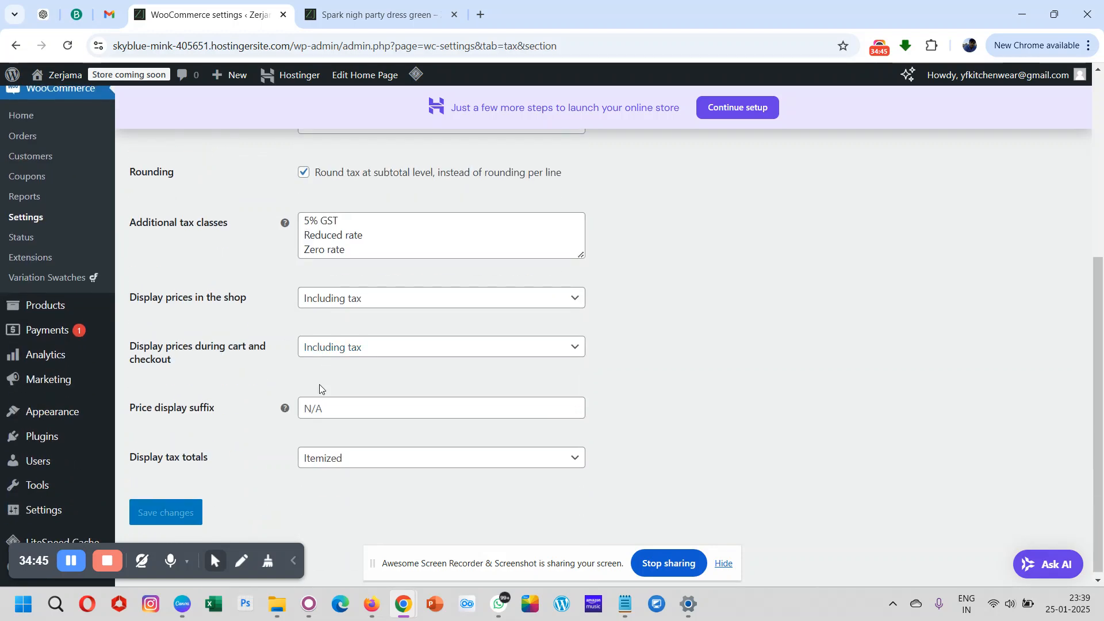
scroll(321, 385, "up", 5)
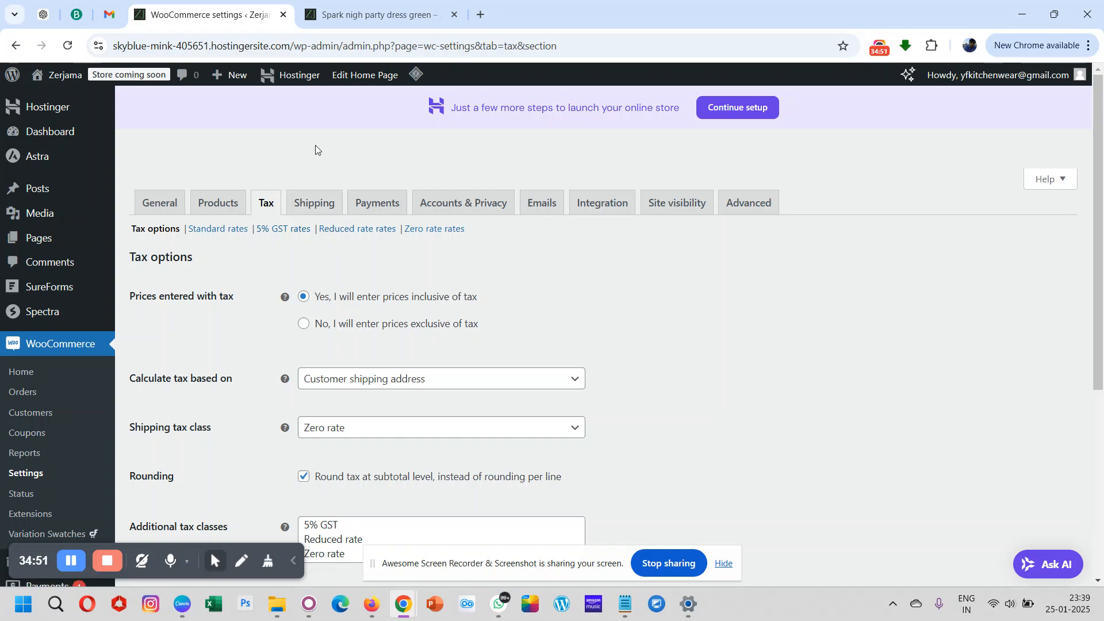
left_click(312, 211)
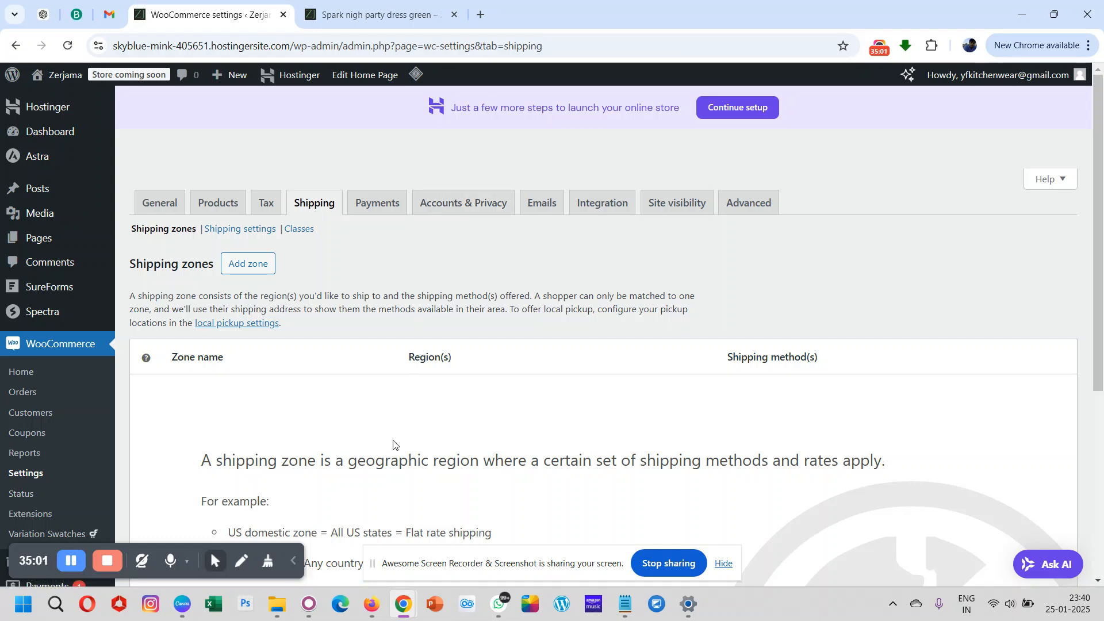
Start a new shipping zone from the Shipping zones page
scroll(395, 442, "down", 5)
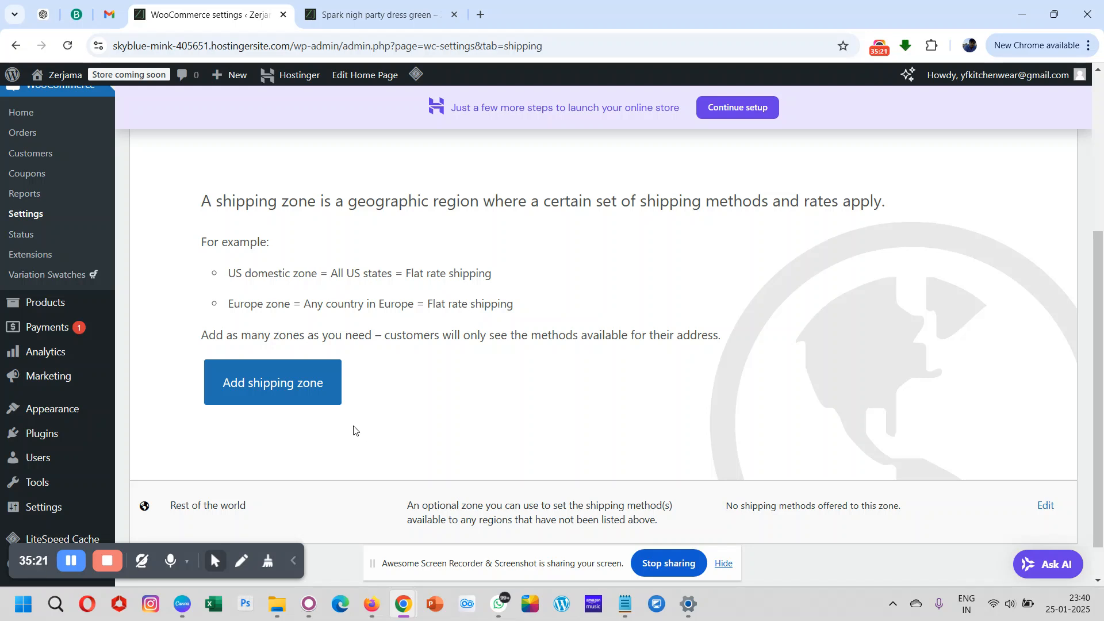
left_click(285, 397)
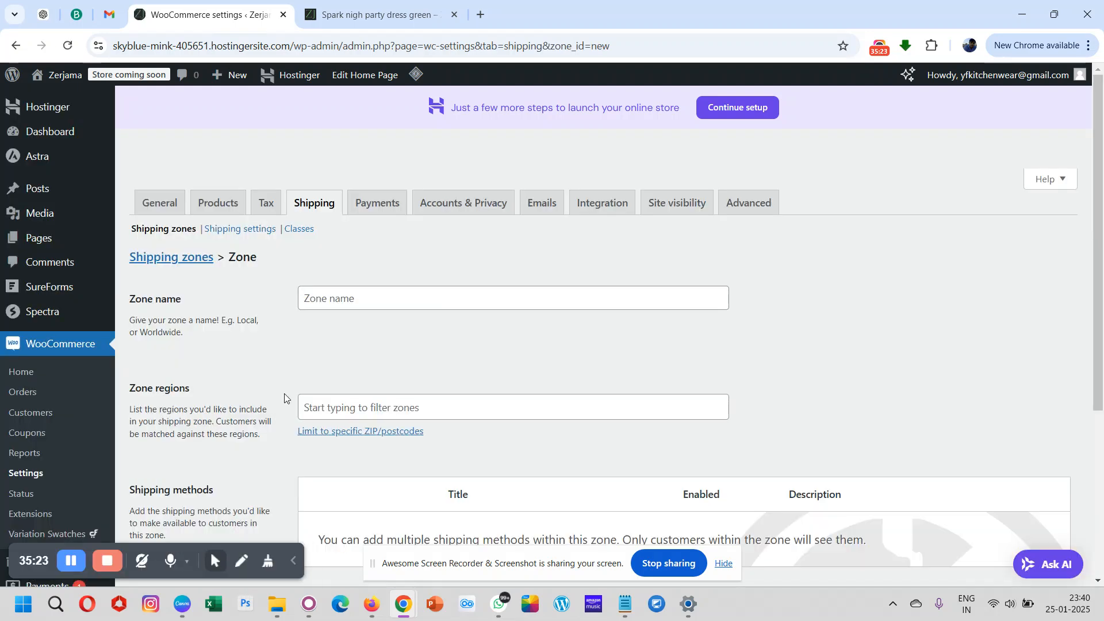
Name the new shipping zone 'Local' and give it the region Delhi, India
scroll(284, 394, "down", 1)
left_click(384, 230)
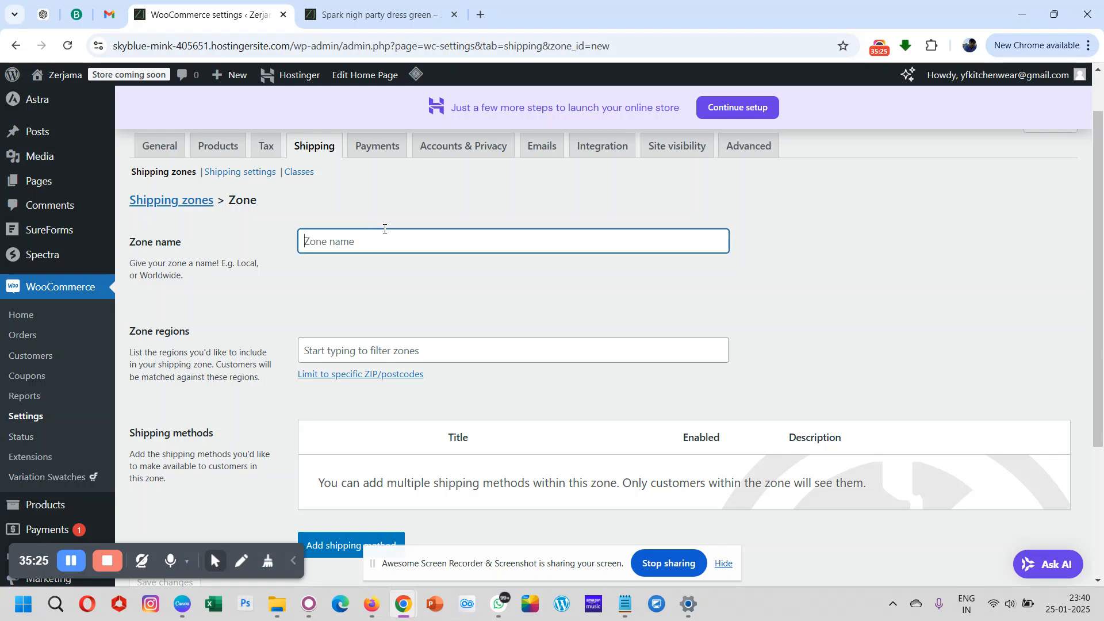
type("Local")
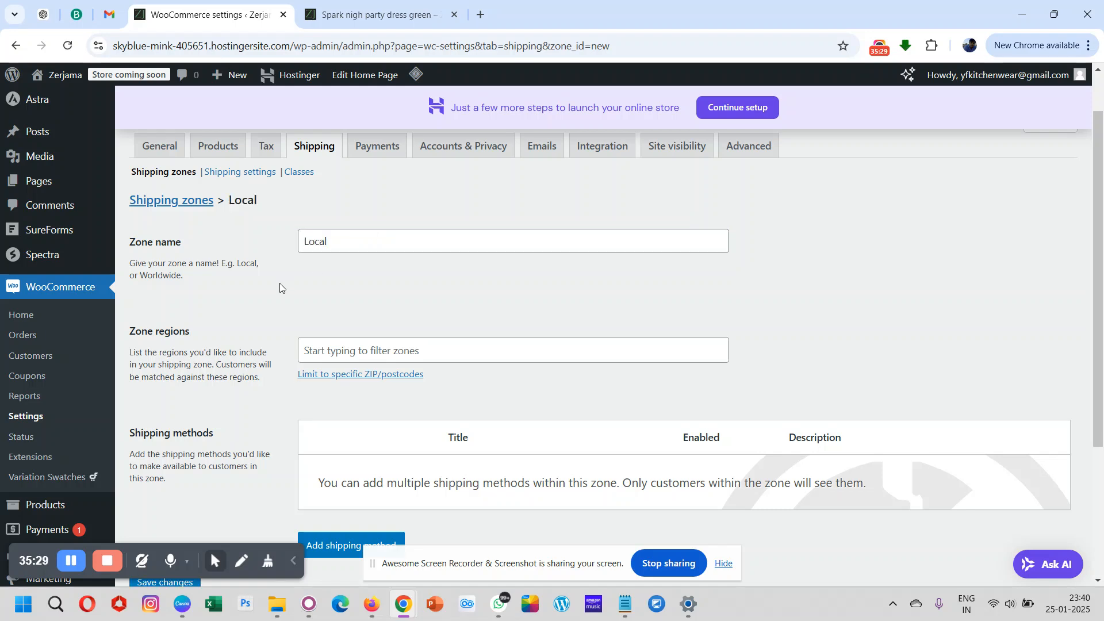
left_click(279, 283)
scroll(279, 282, "down", 2)
left_click(340, 269)
type("delh")
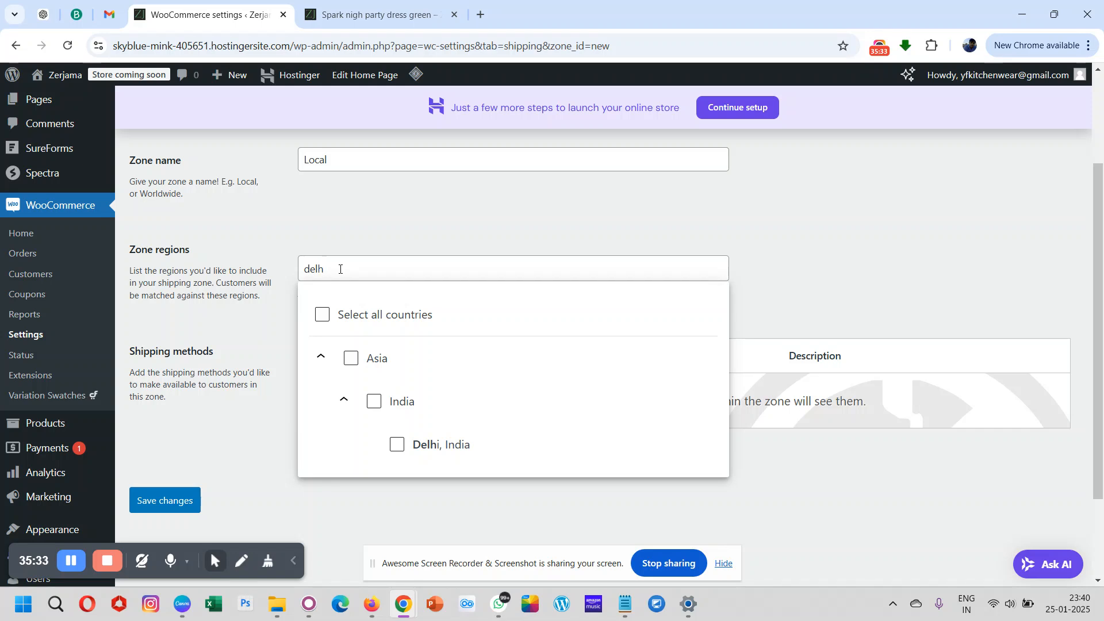
left_click(435, 442)
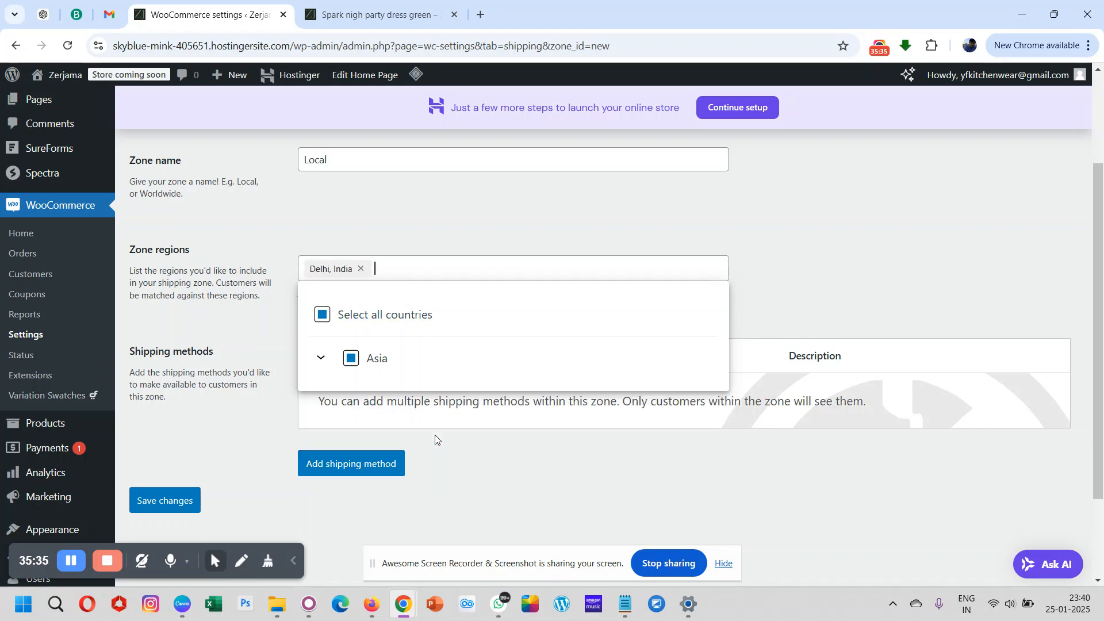
type("ncr")
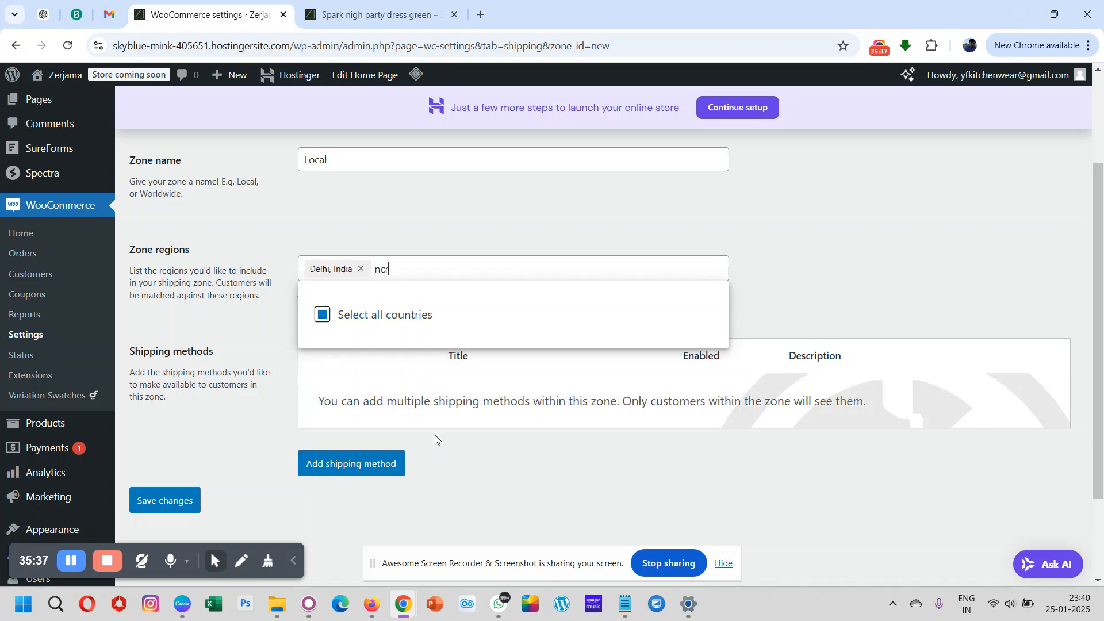
key("BackSpace")
key("BackSpace")
key("BackSpace")
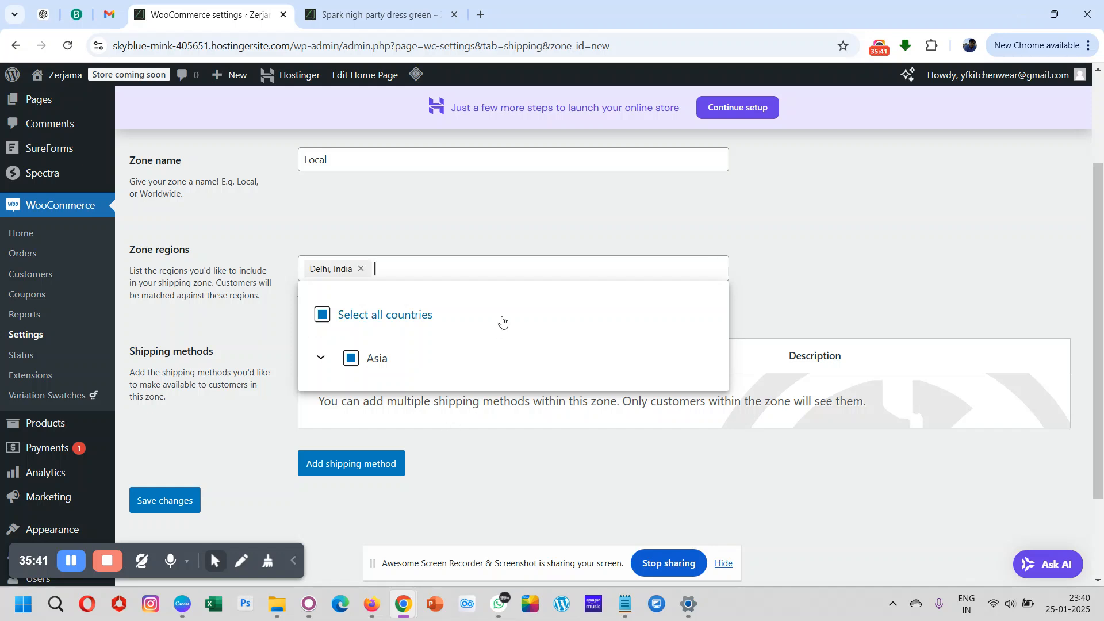
left_click(491, 203)
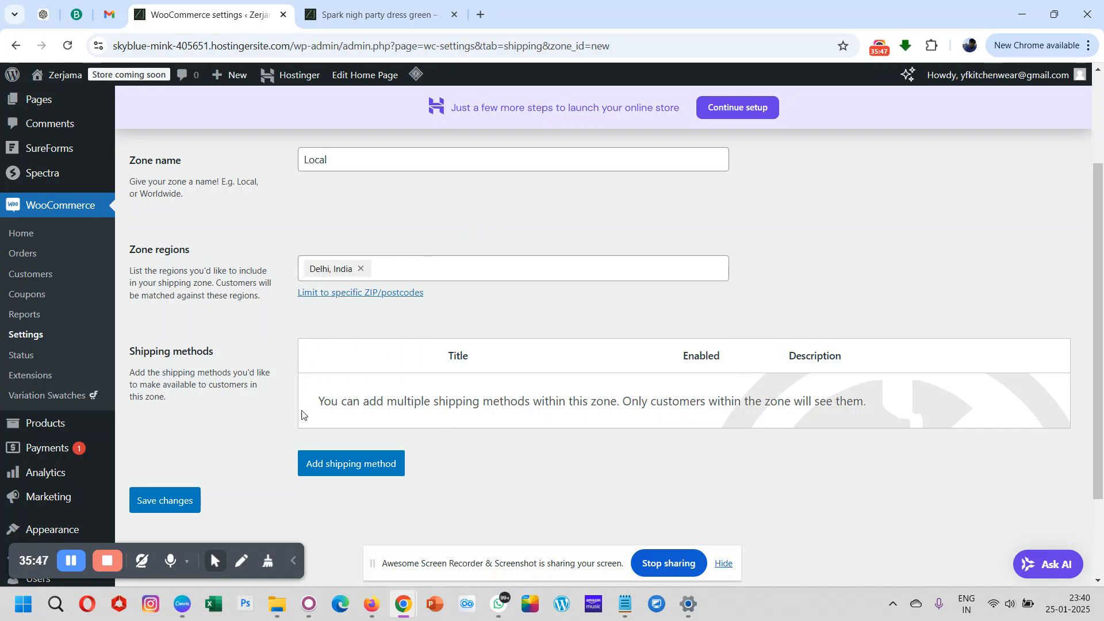
Save the Local zone and begin adding a shipping method to it
left_click(164, 499)
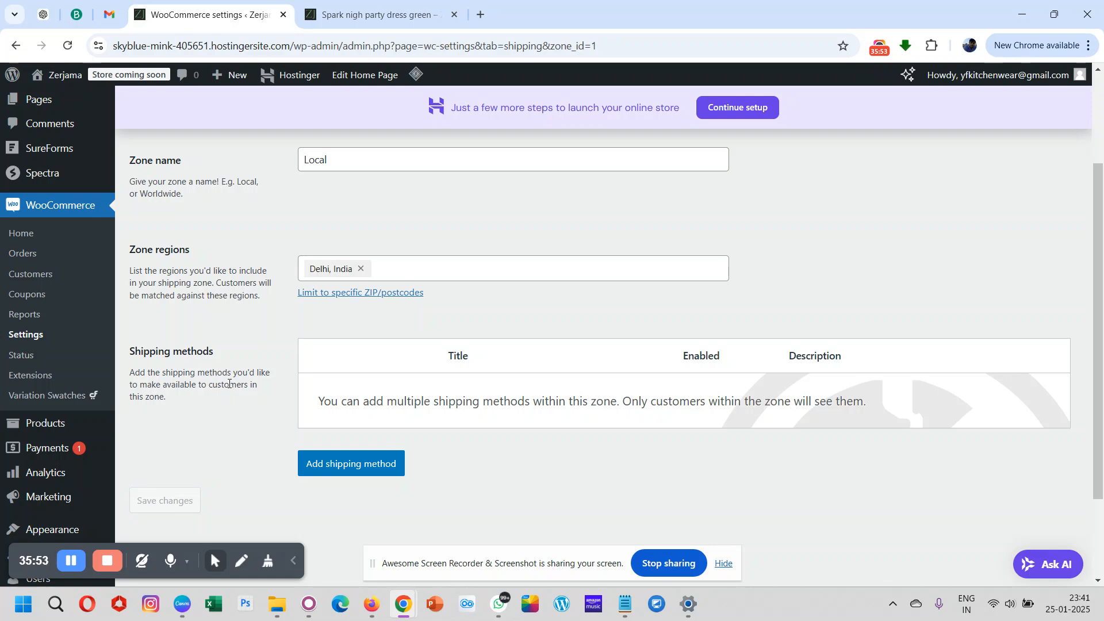
scroll(242, 398, "down", 1)
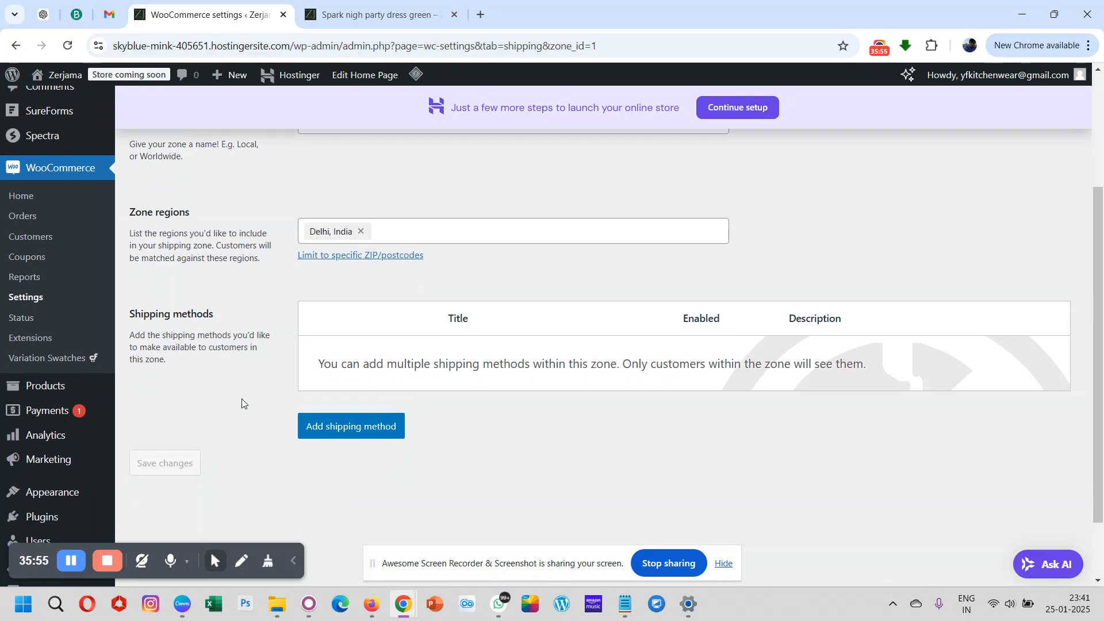
left_click(352, 429)
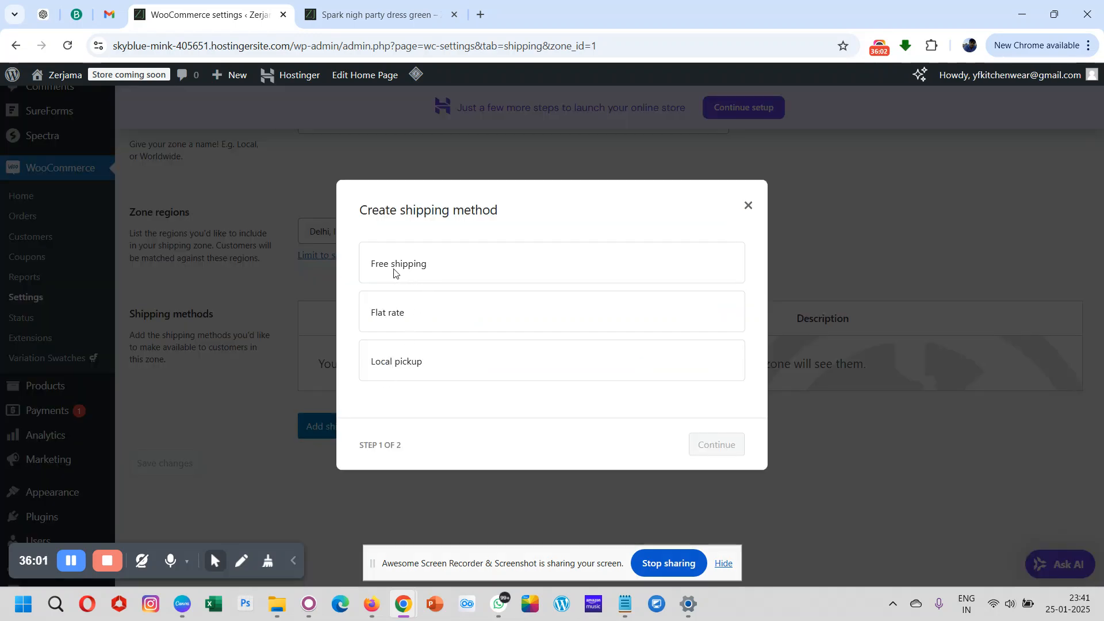
Choose Free shipping requiring a minimum order amount of 999
left_click(394, 271)
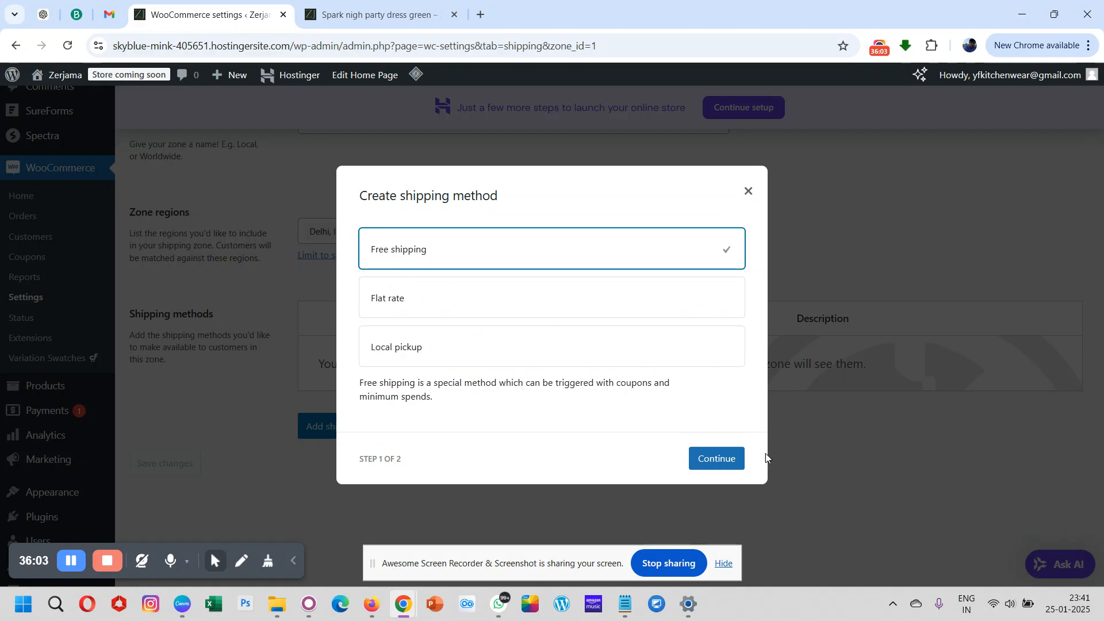
left_click(719, 459)
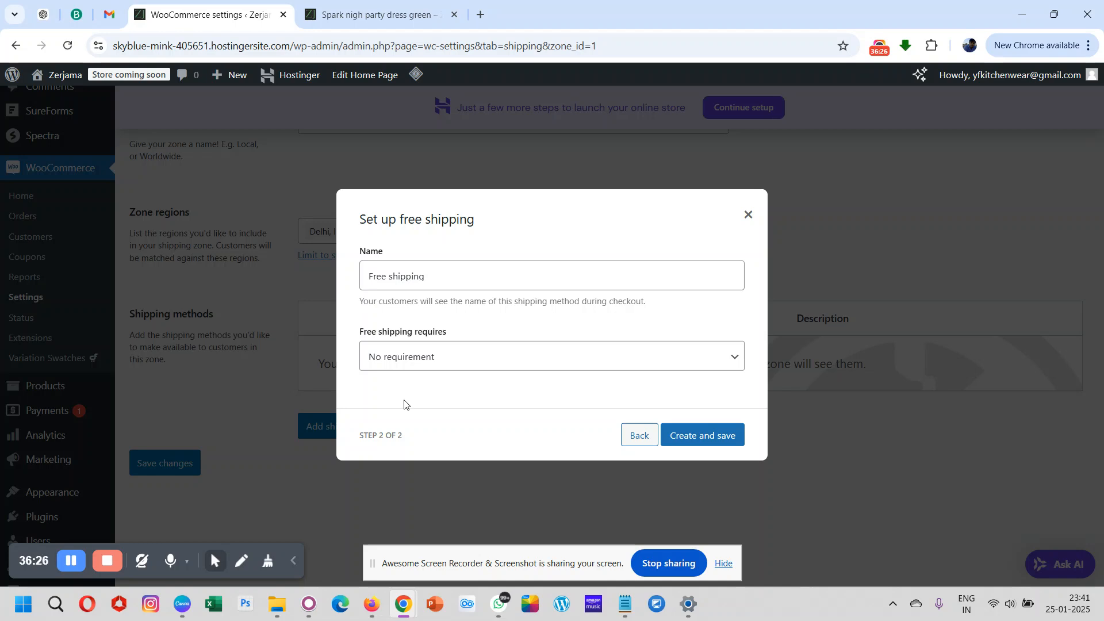
left_click(397, 368)
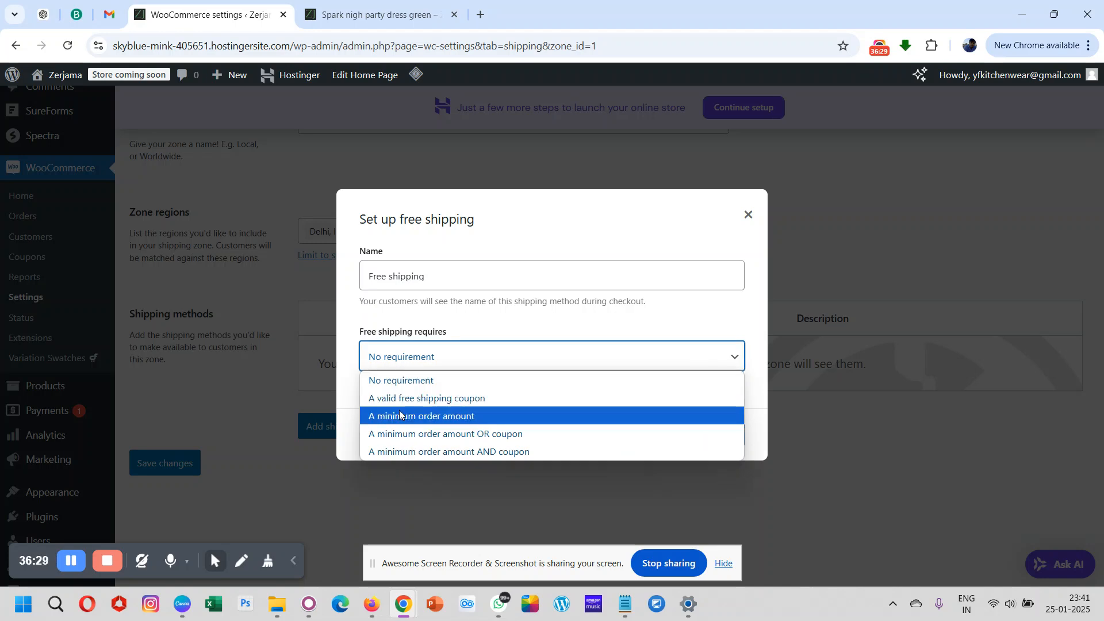
left_click(401, 415)
left_click(419, 366)
type("9999")
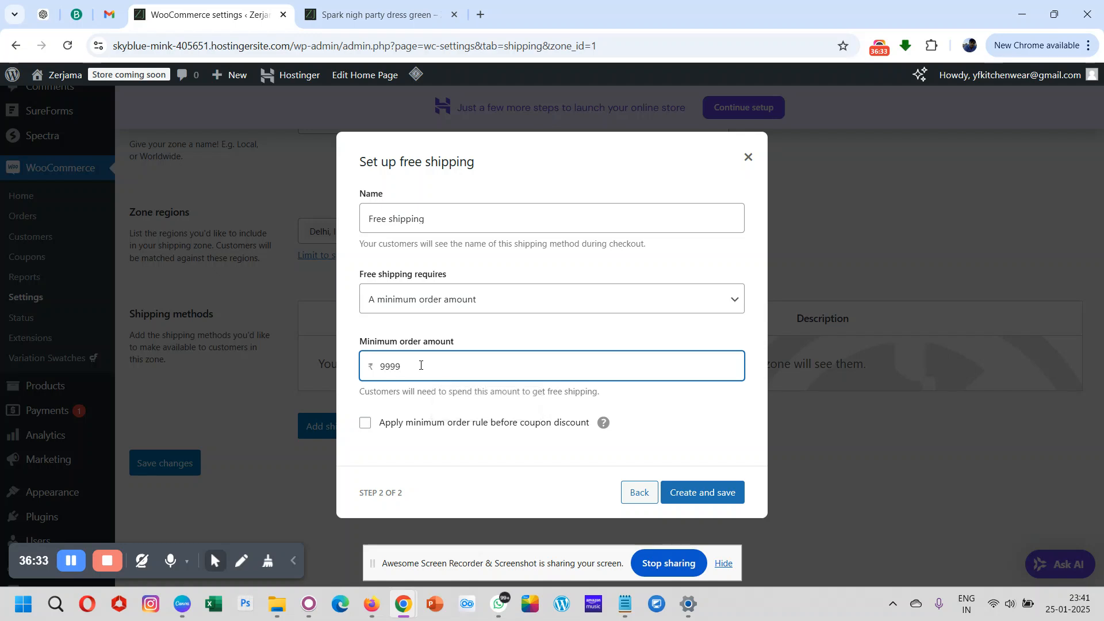
key("BackSpace")
left_click(465, 404)
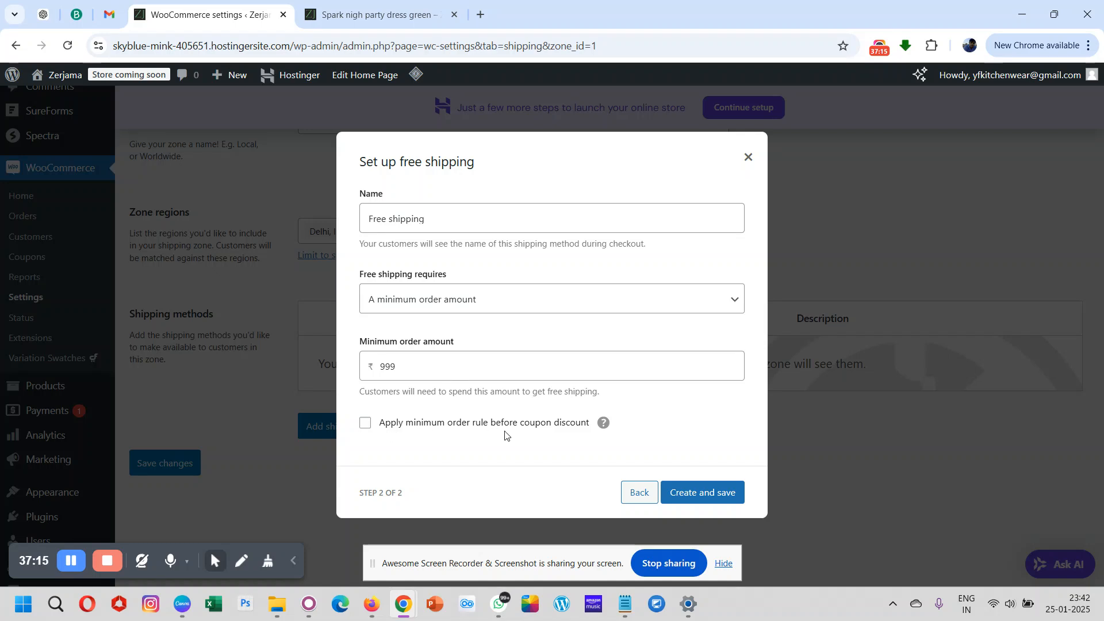
Leave the before-coupon-discount option unticked and create the Free shipping method
left_click(365, 427)
left_click(365, 424)
left_click(366, 425)
left_click(364, 425)
mouse_move(604, 426)
left_click(680, 493)
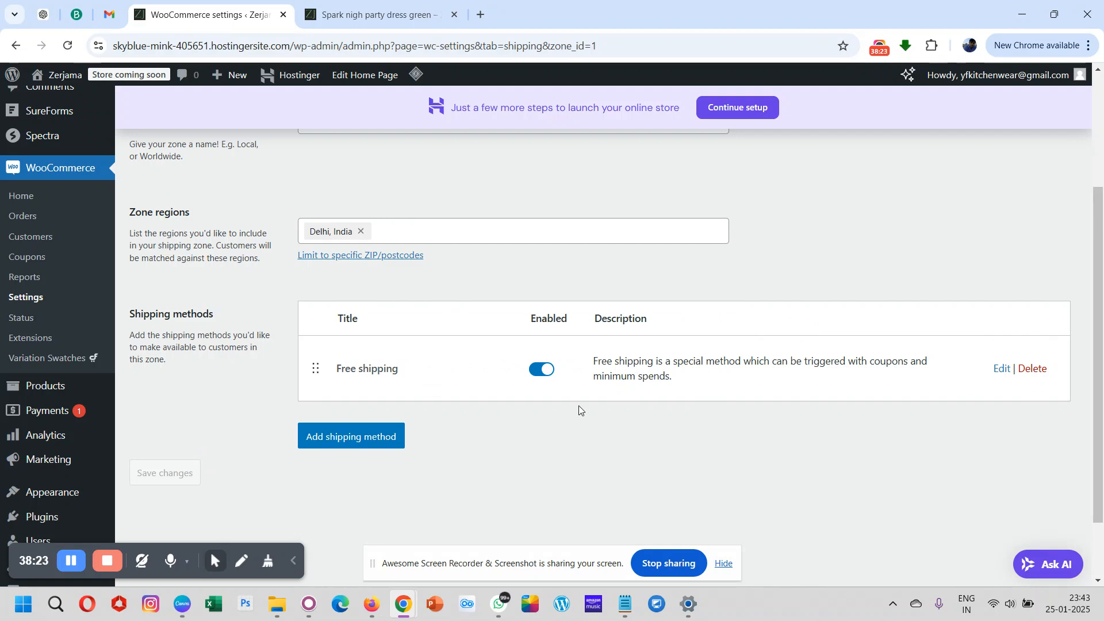
Return to the Shipping zones list and confirm Local (Delhi) offers Free shipping
scroll(579, 409, "down", 1)
scroll(579, 409, "up", 4)
scroll(579, 409, "down", 4)
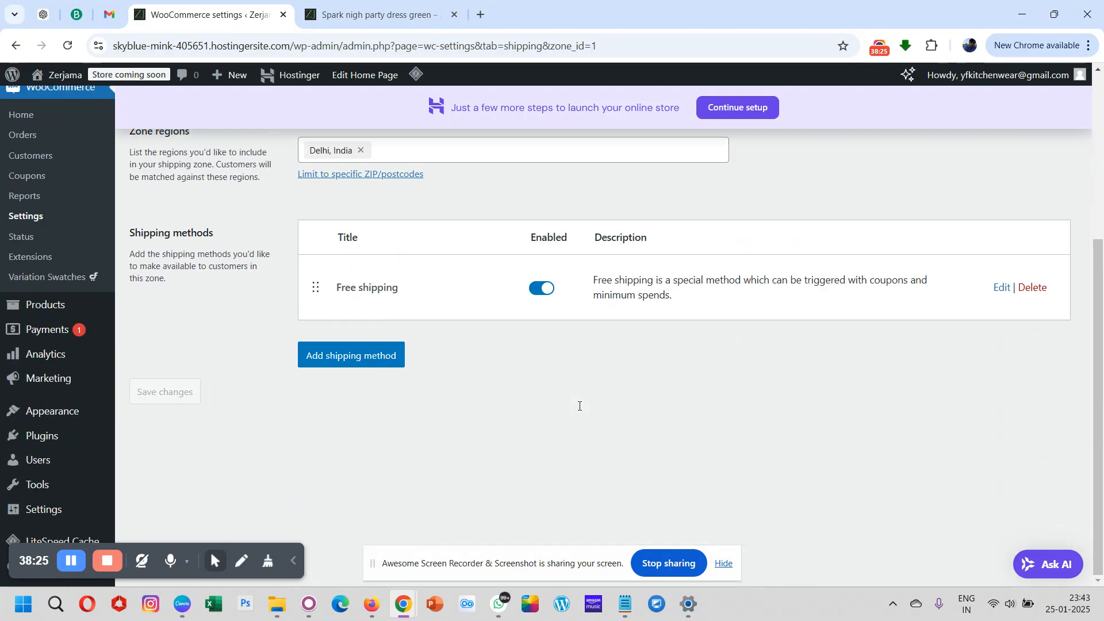
scroll(231, 351, "up", 4)
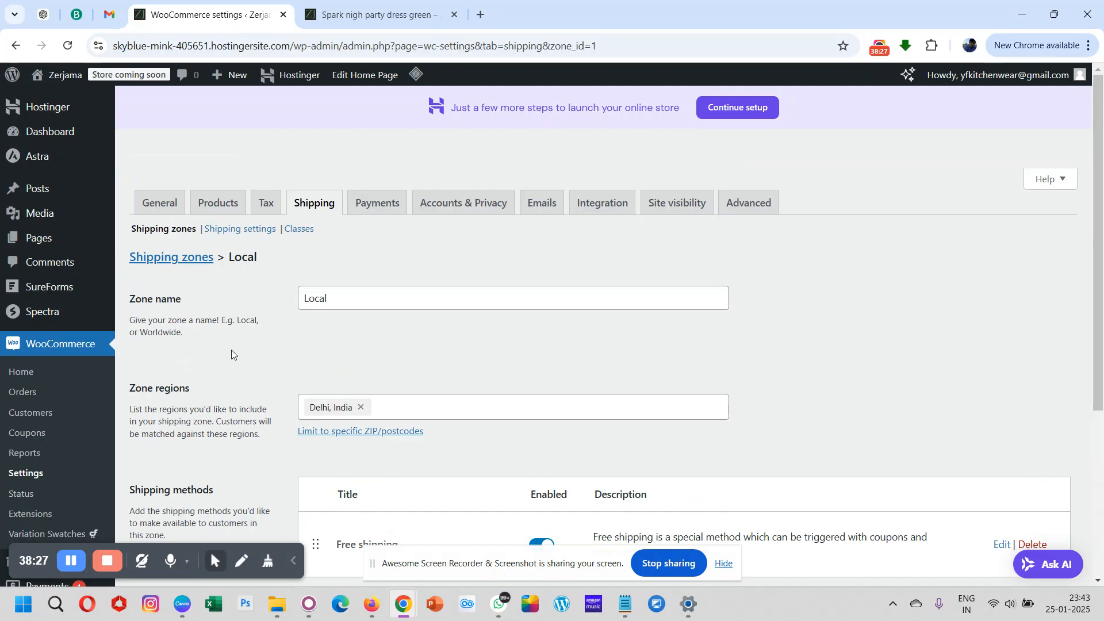
left_click(184, 231)
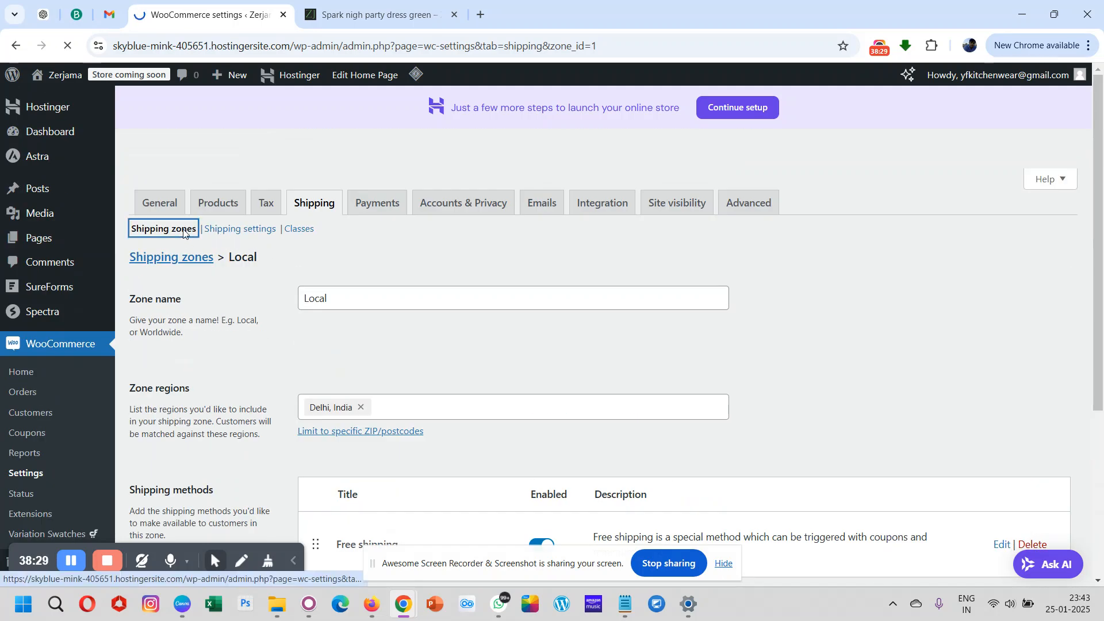
scroll(329, 379, "down", 2)
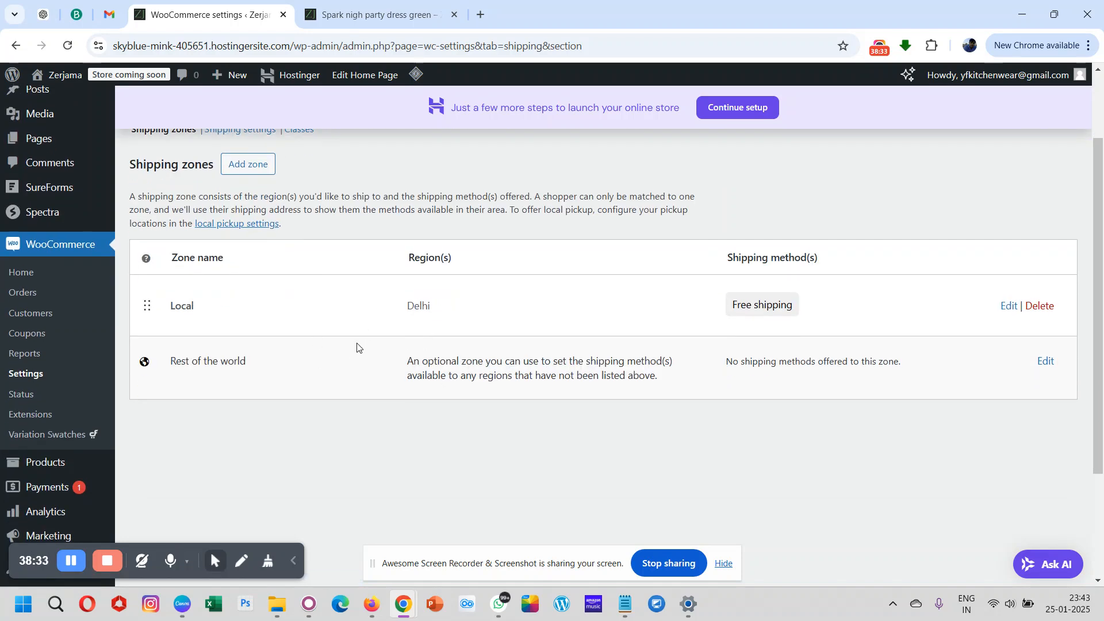
scroll(356, 347, "up", 2)
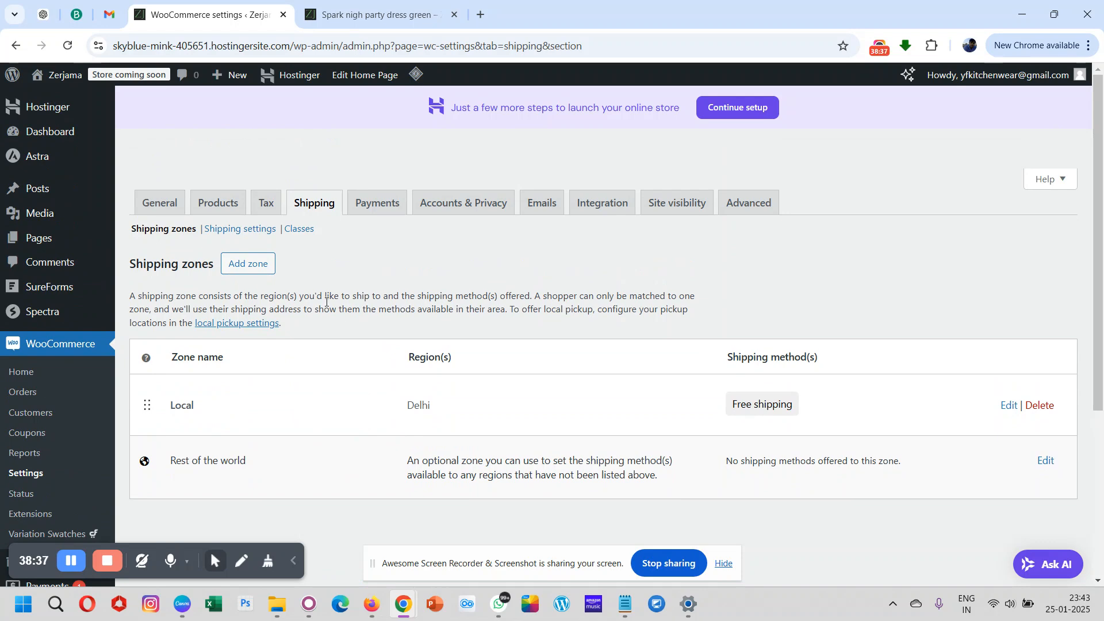
Disable the cart shipping calculator, hide costs until an address is entered, default to shipping address, and save
left_click(264, 230)
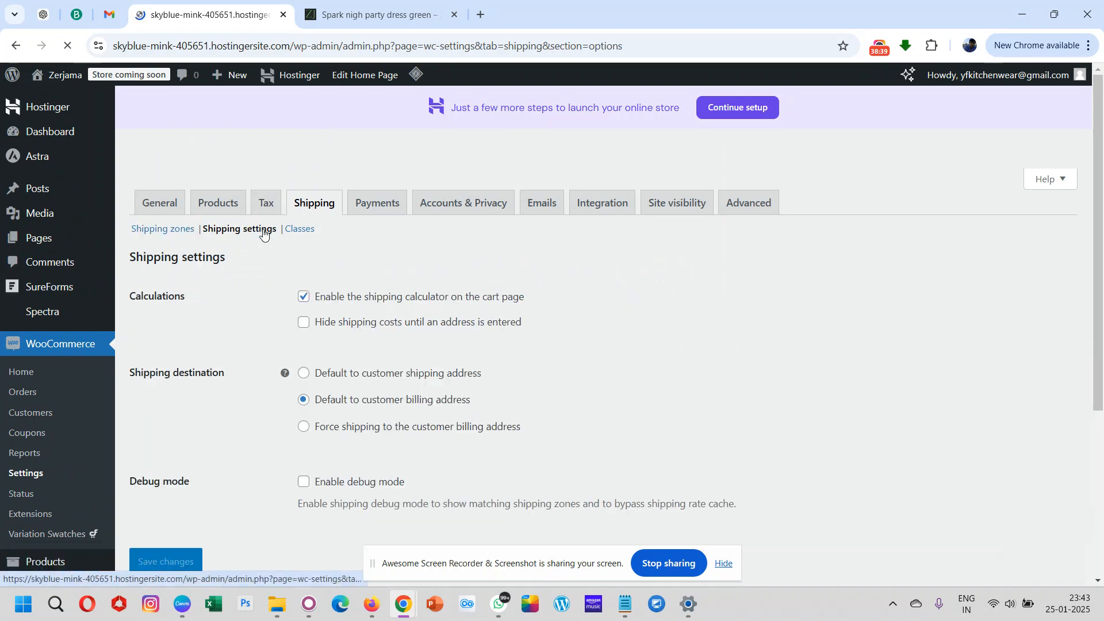
scroll(260, 365, "down", 5)
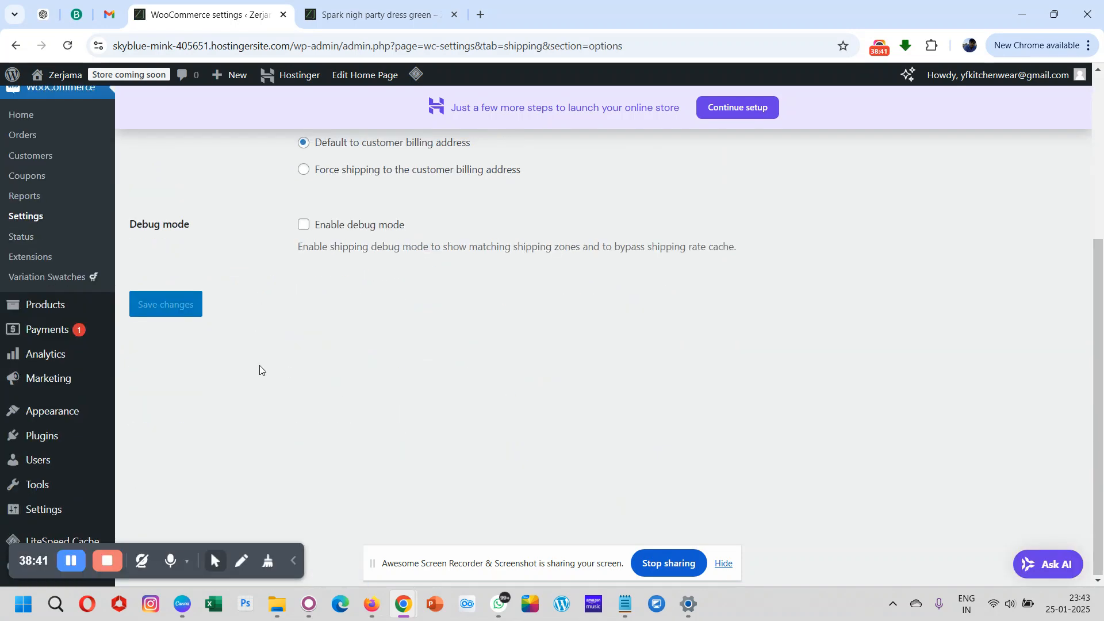
scroll(260, 364, "up", 3)
scroll(260, 365, "up", 1)
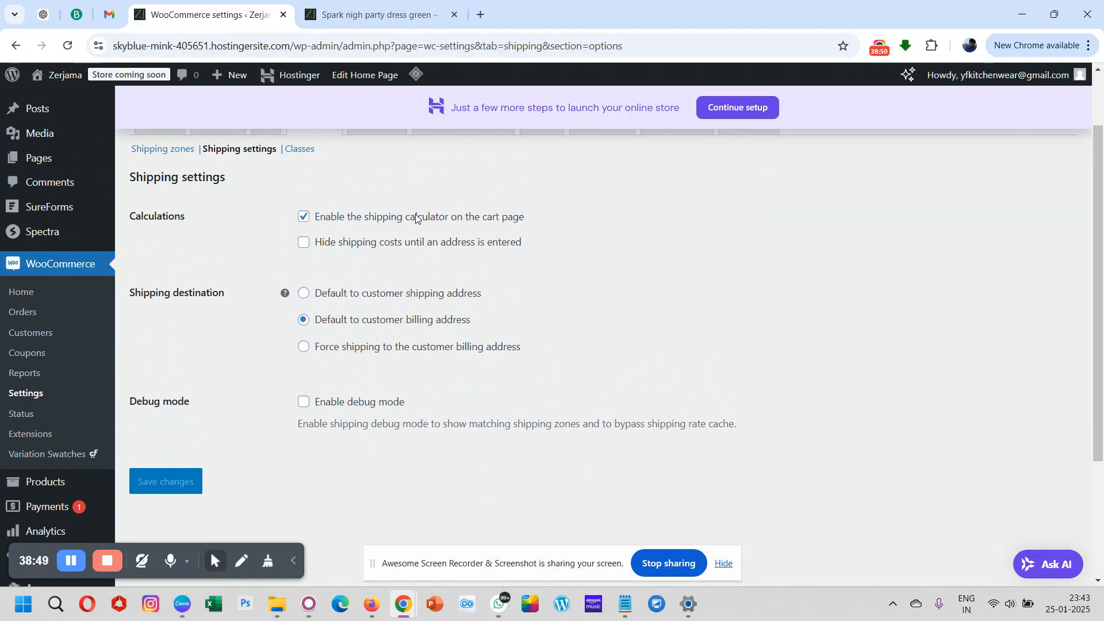
left_click(299, 220)
left_click(304, 246)
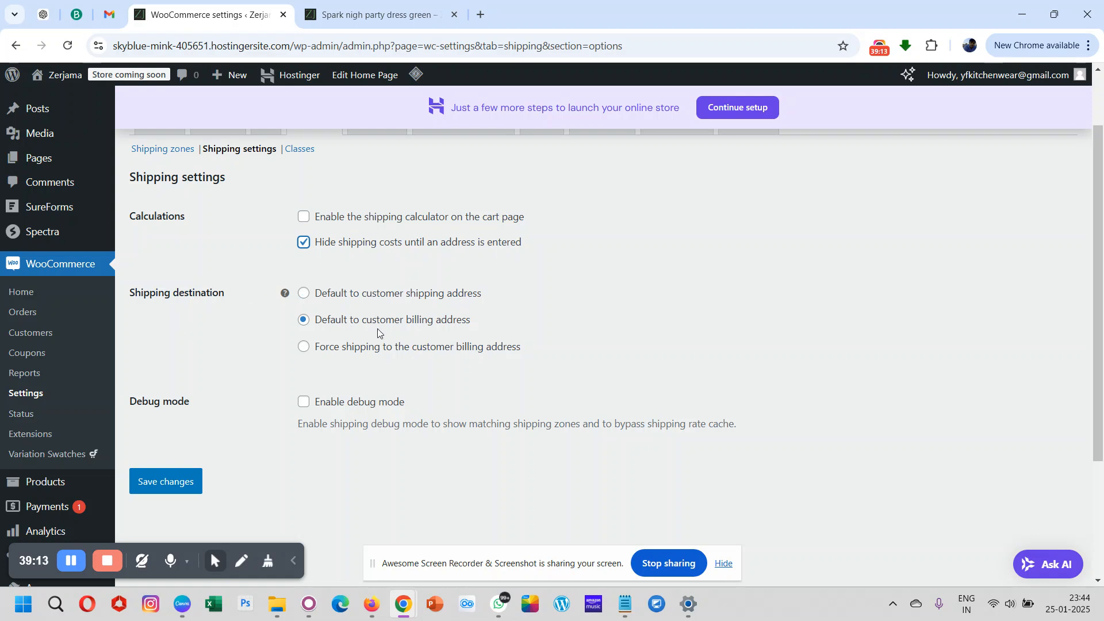
left_click(378, 296)
scroll(216, 334, "down", 1)
scroll(215, 334, "down", 1)
scroll(216, 334, "up", 3)
scroll(216, 334, "down", 2)
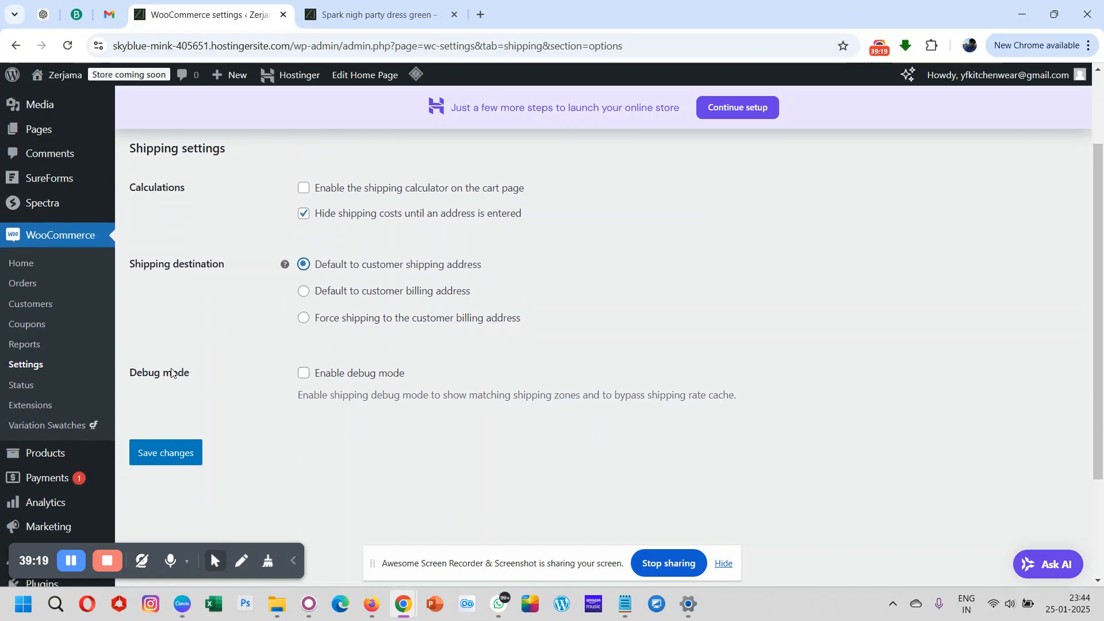
left_click(153, 455)
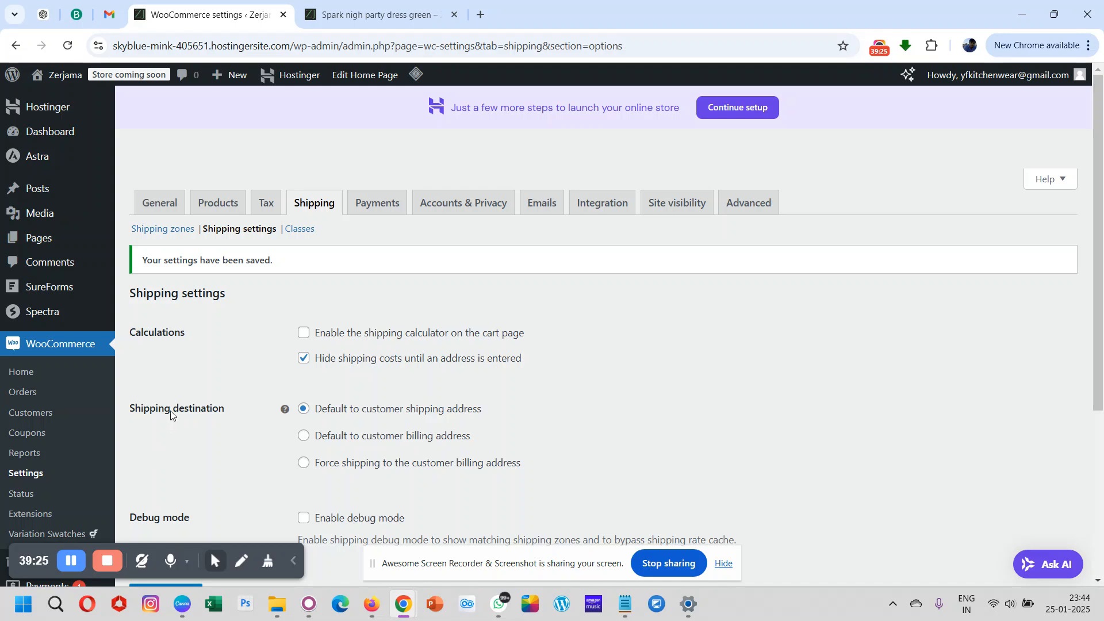
Review the Shipping classes page
left_click(305, 230)
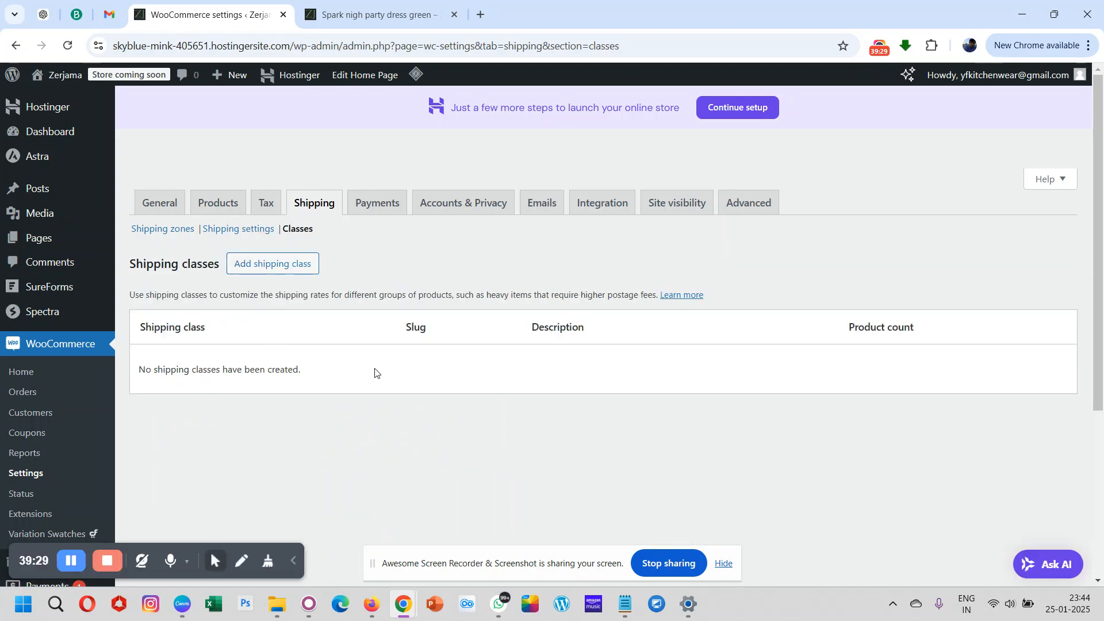
scroll(305, 378, "down", 1)
scroll(305, 378, "down", 2)
scroll(306, 378, "up", 3)
scroll(344, 310, "down", 1)
scroll(344, 311, "up", 1)
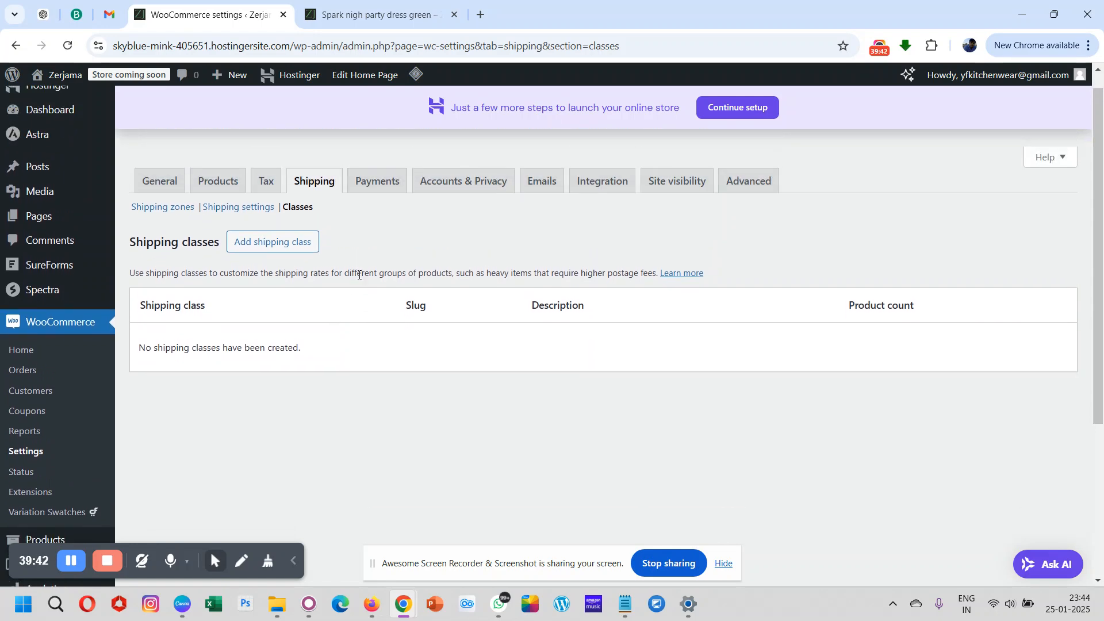
Enable Cash on delivery, leaving Direct bank transfer and Check payments off
left_click(381, 182)
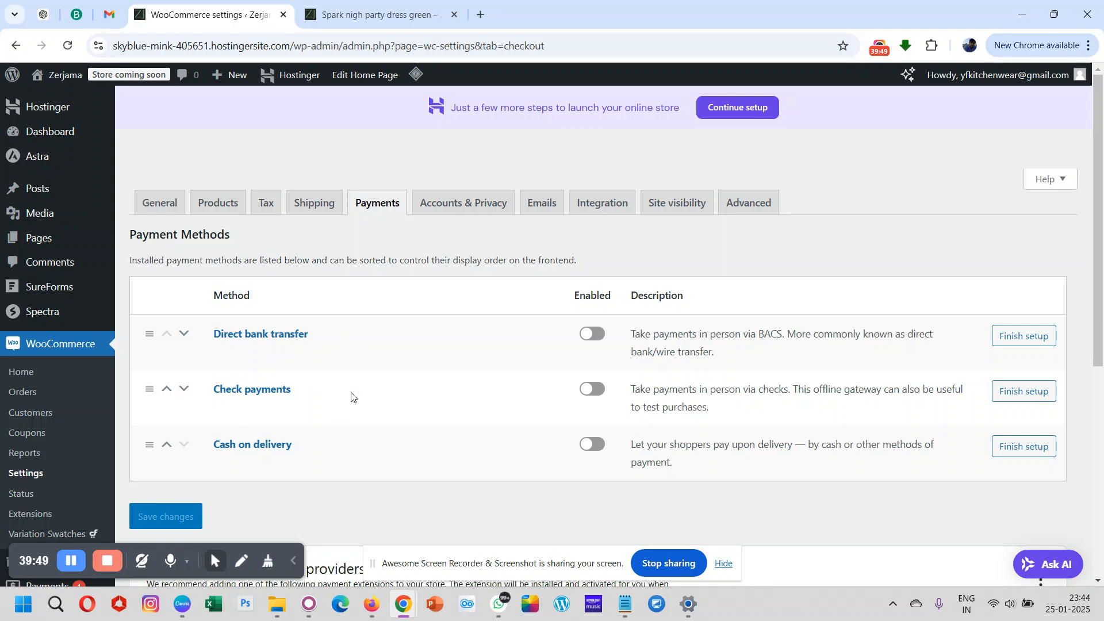
scroll(334, 391, "down", 1)
scroll(351, 395, "down", 5)
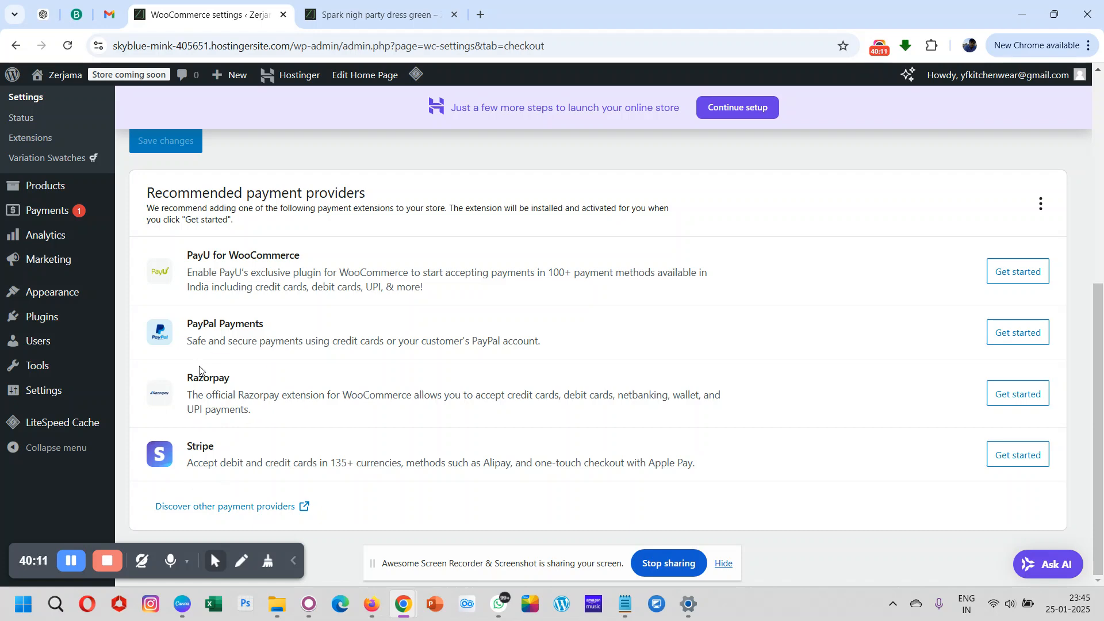
scroll(333, 333, "up", 5)
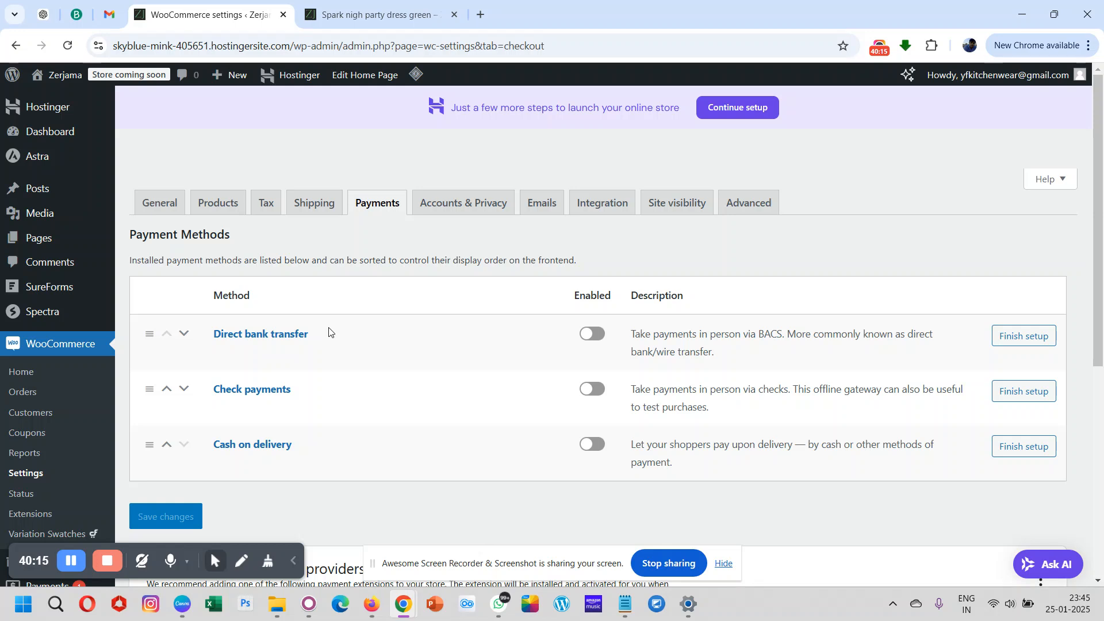
left_click(589, 451)
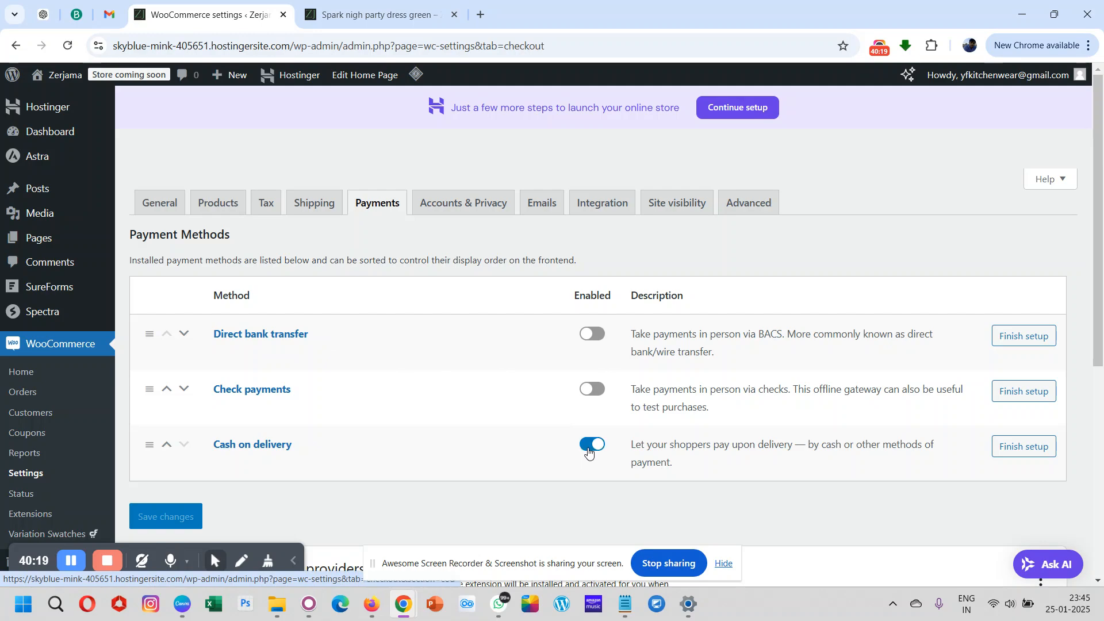
scroll(499, 445, "down", 5)
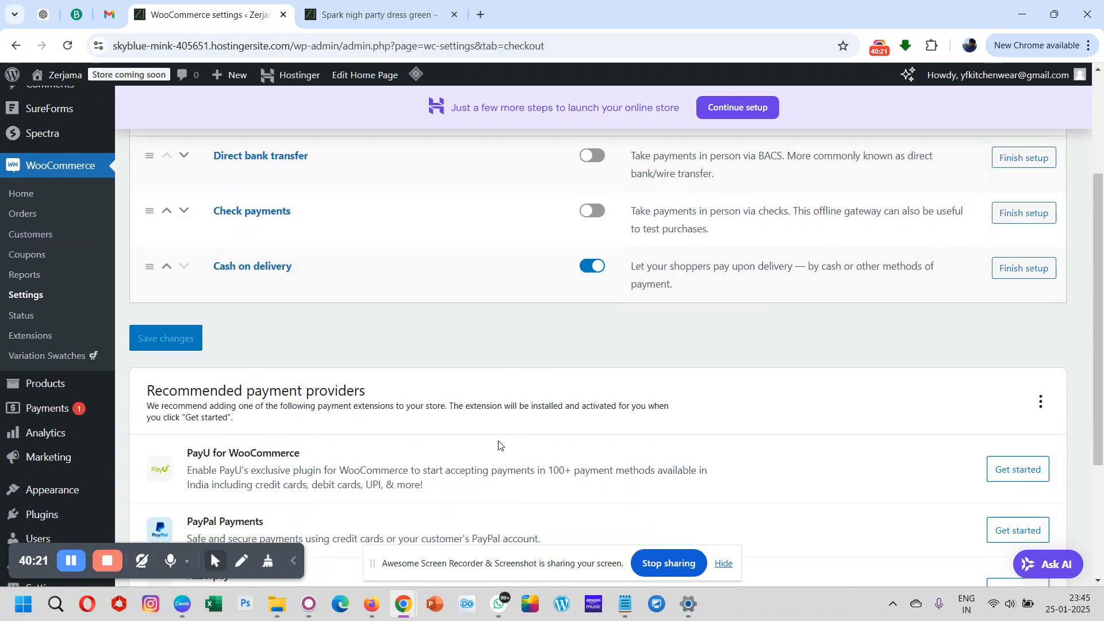
scroll(499, 445, "up", 3)
scroll(498, 445, "up", 1)
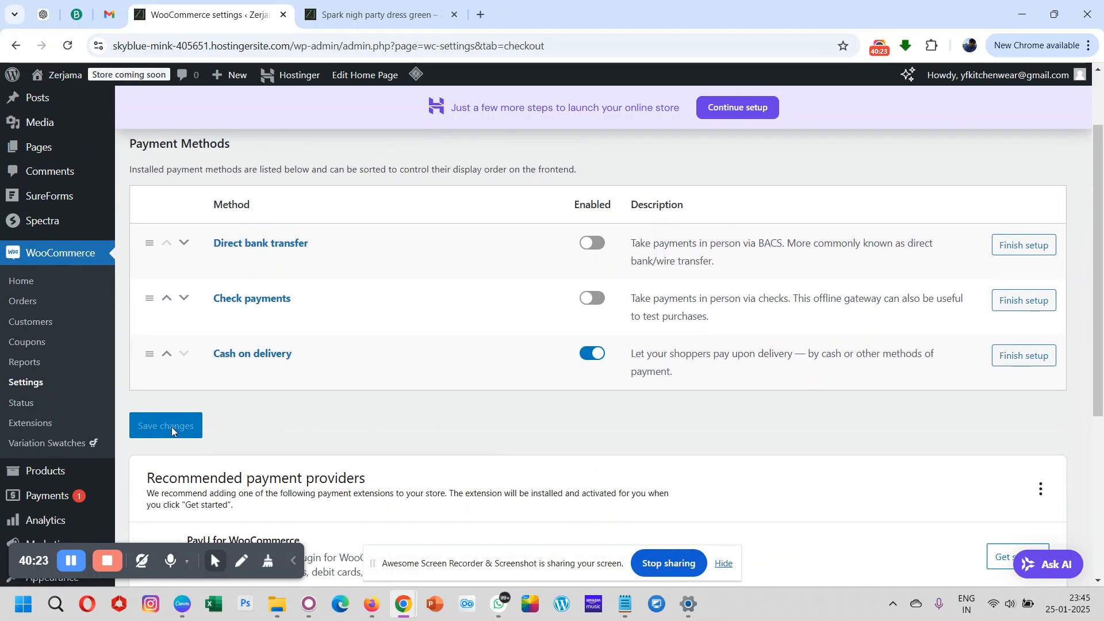
scroll(414, 370, "up", 2)
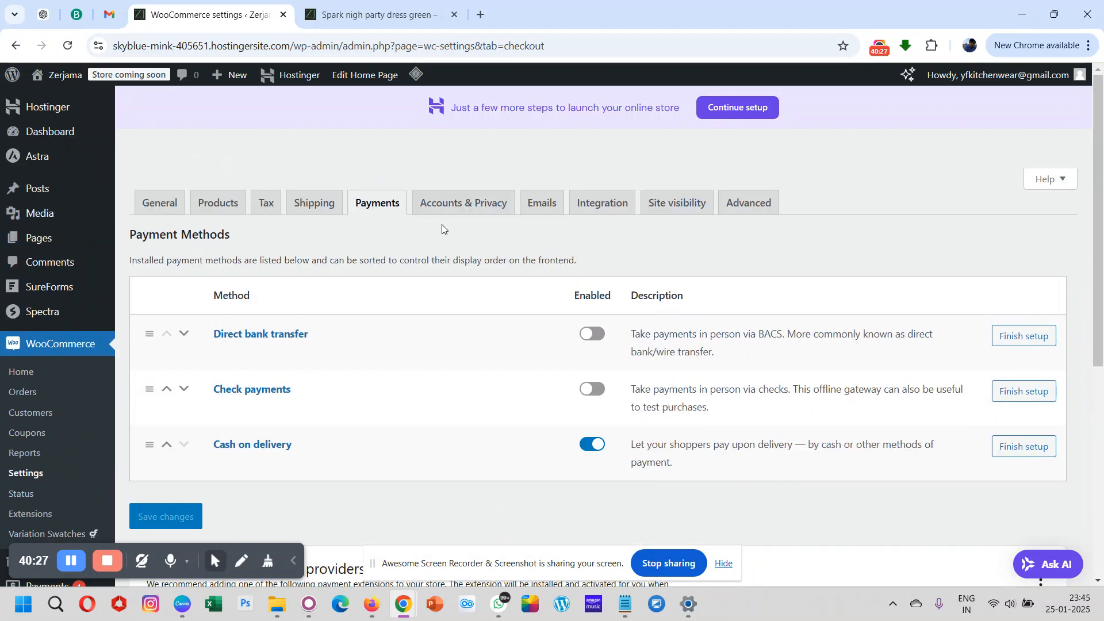
Enable log-in during checkout and account creation during checkout and on the My account page
left_click(465, 207)
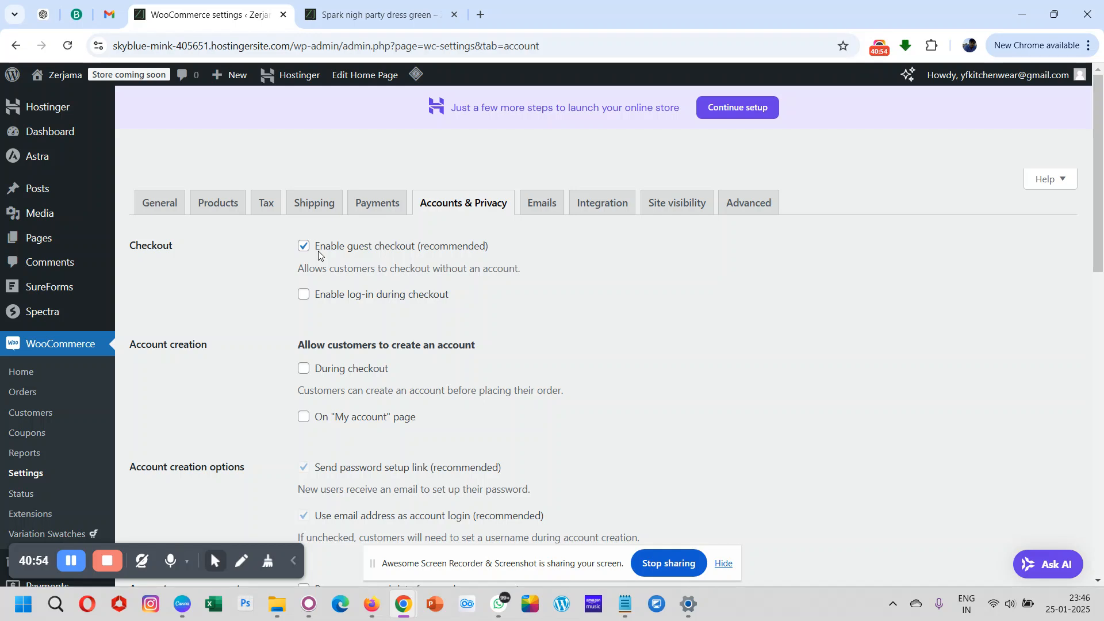
scroll(318, 253, "down", 1)
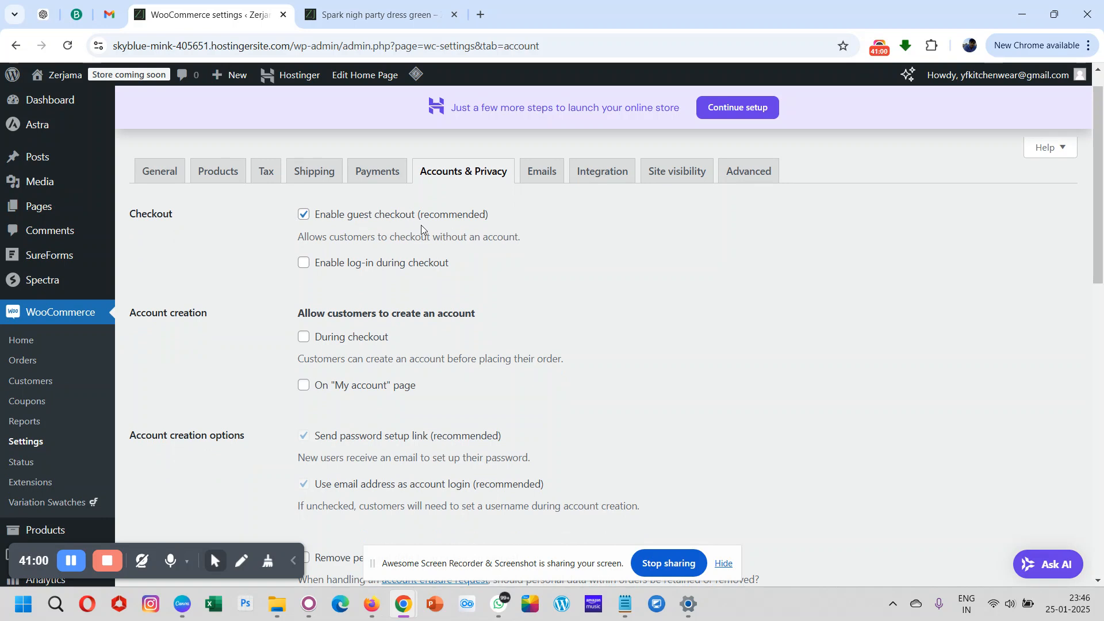
scroll(346, 262, "down", 1)
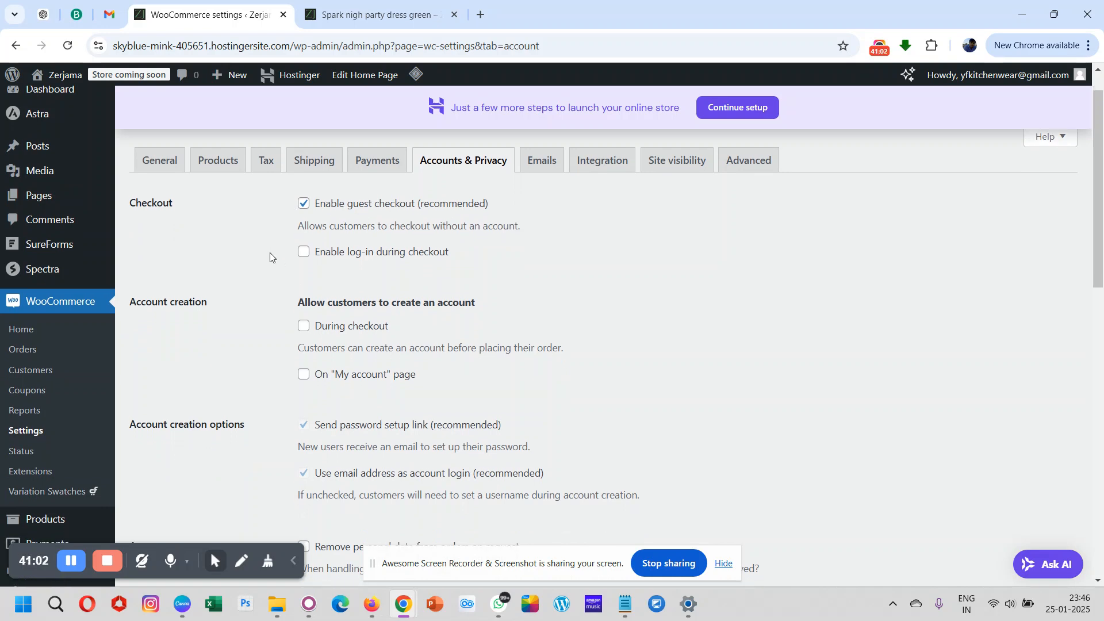
left_click(424, 258)
left_click(416, 255)
left_click(351, 258)
scroll(351, 258, "down", 1)
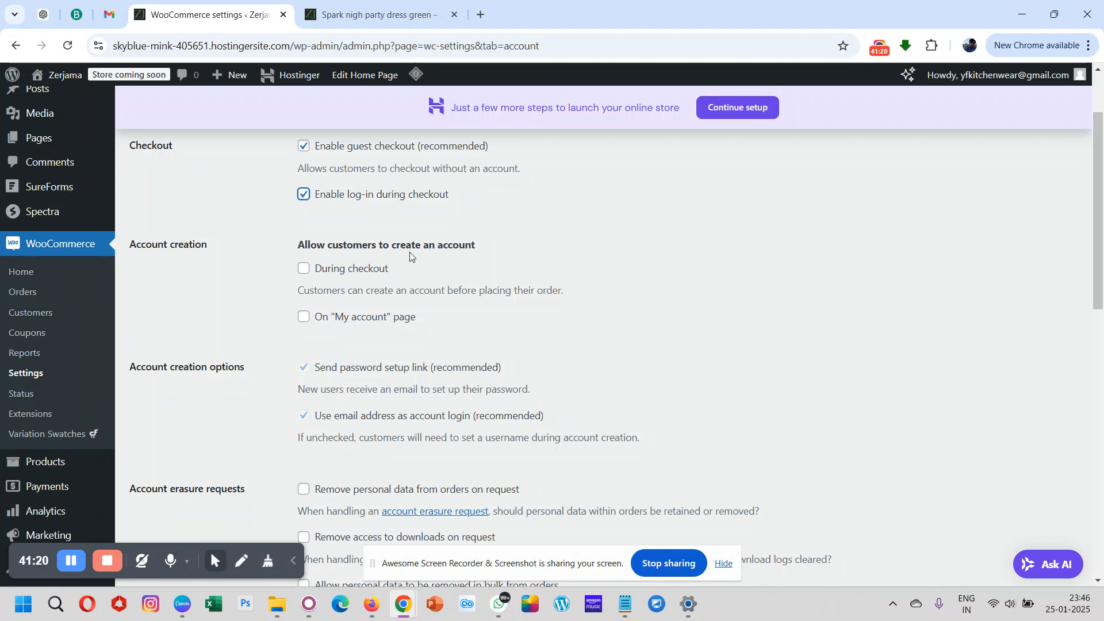
left_click(363, 268)
left_click(340, 320)
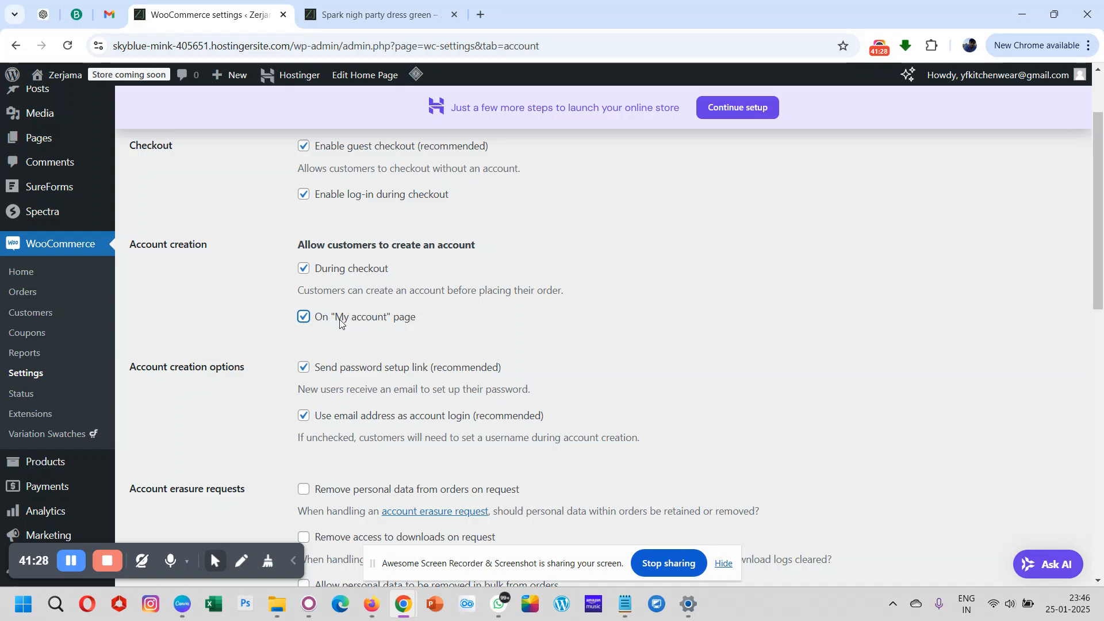
Keep 'Use email address as account login' enabled
scroll(340, 319, "down", 2)
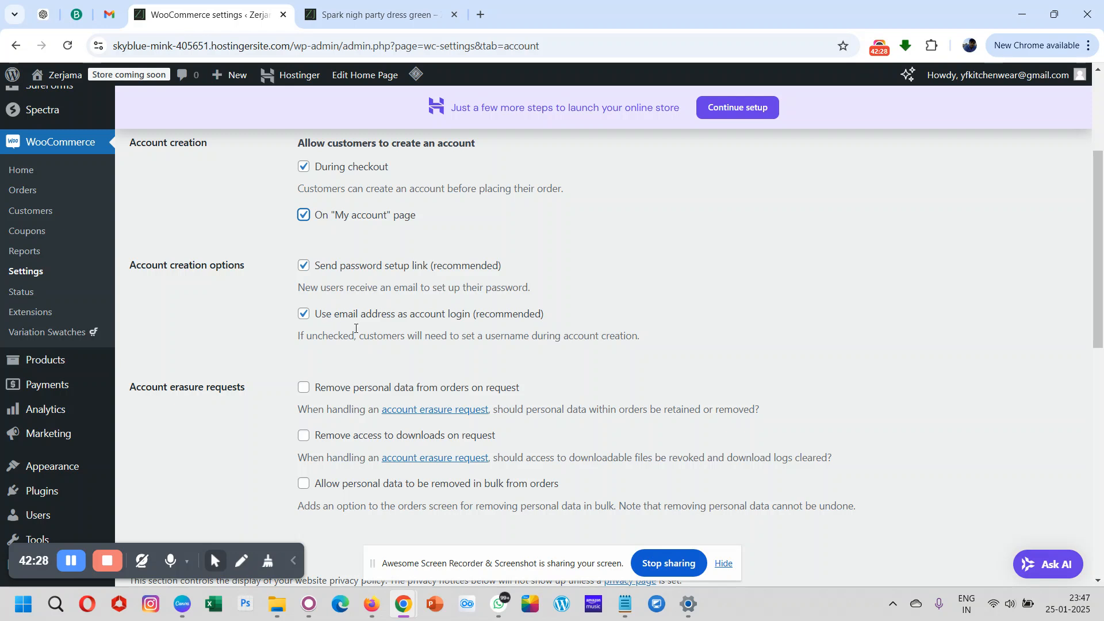
triple_click(392, 319)
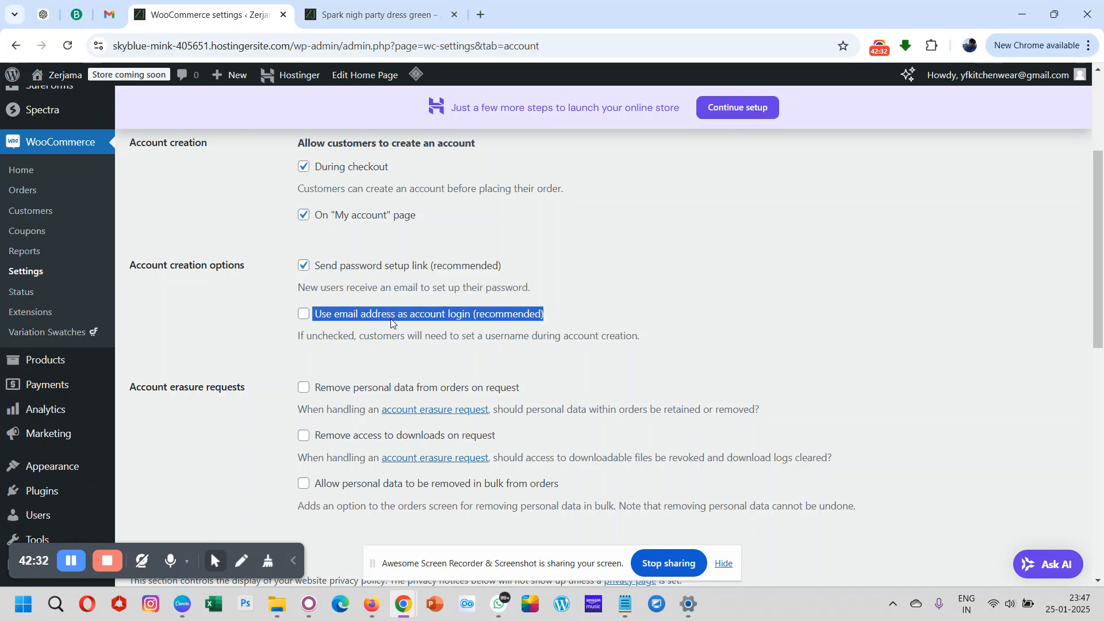
left_click(304, 318)
left_click(262, 326)
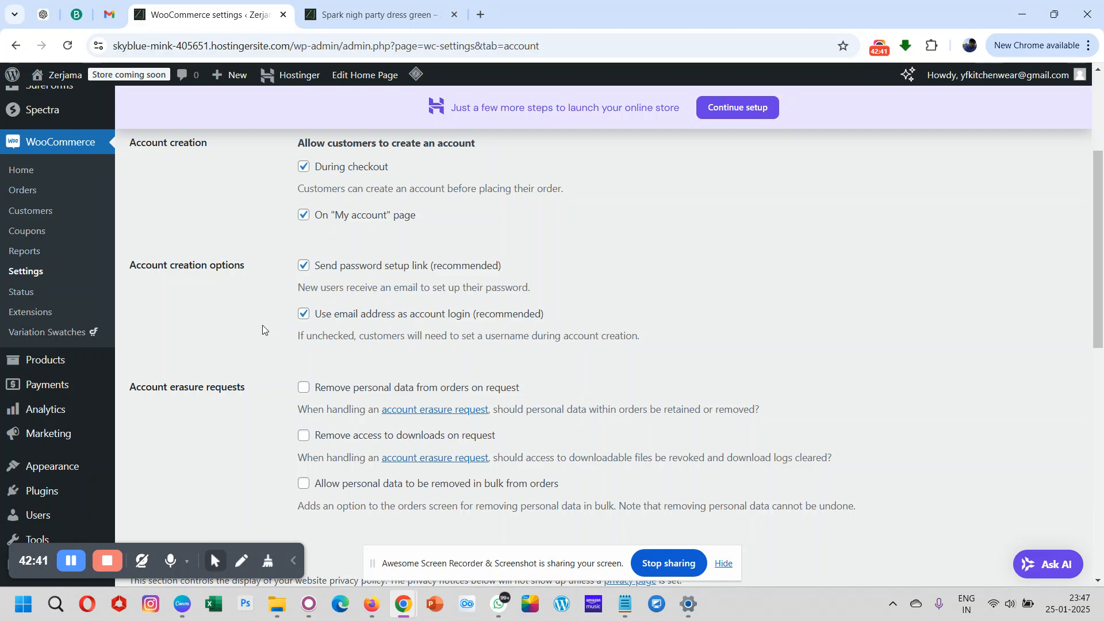
Tick 'Remove personal data from orders on request'
scroll(262, 326, "down", 3)
scroll(263, 325, "up", 2)
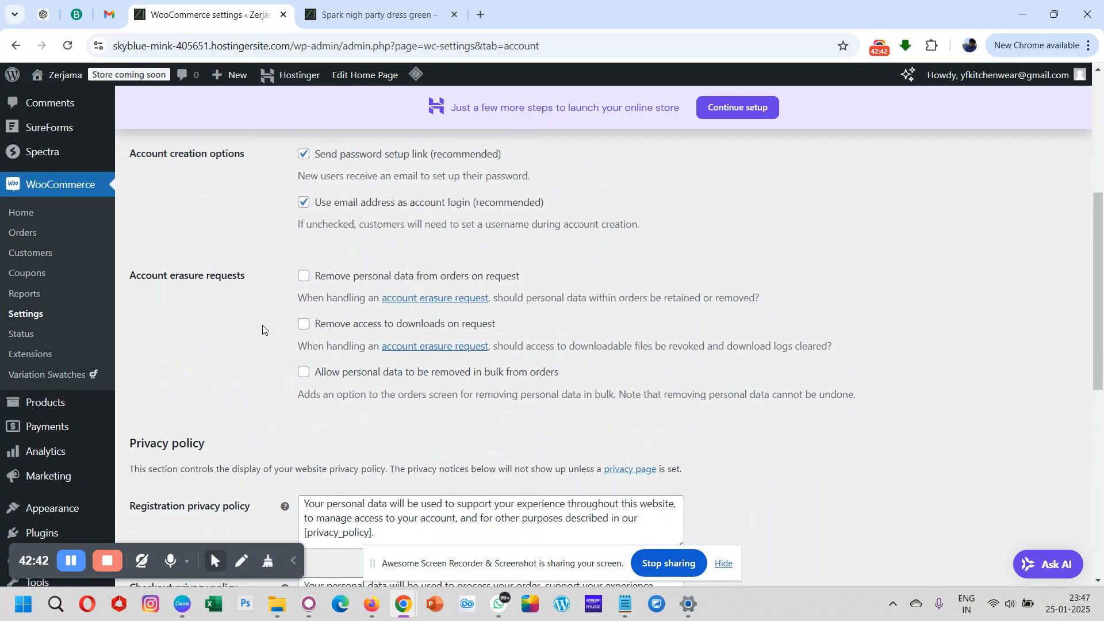
scroll(262, 326, "down", 1)
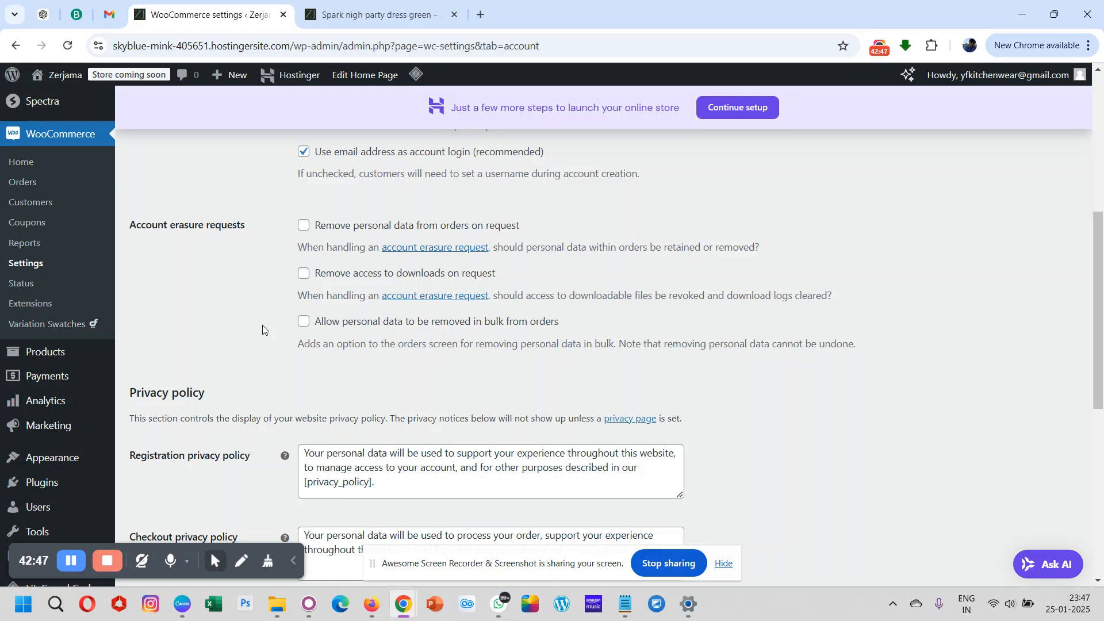
left_click(303, 228)
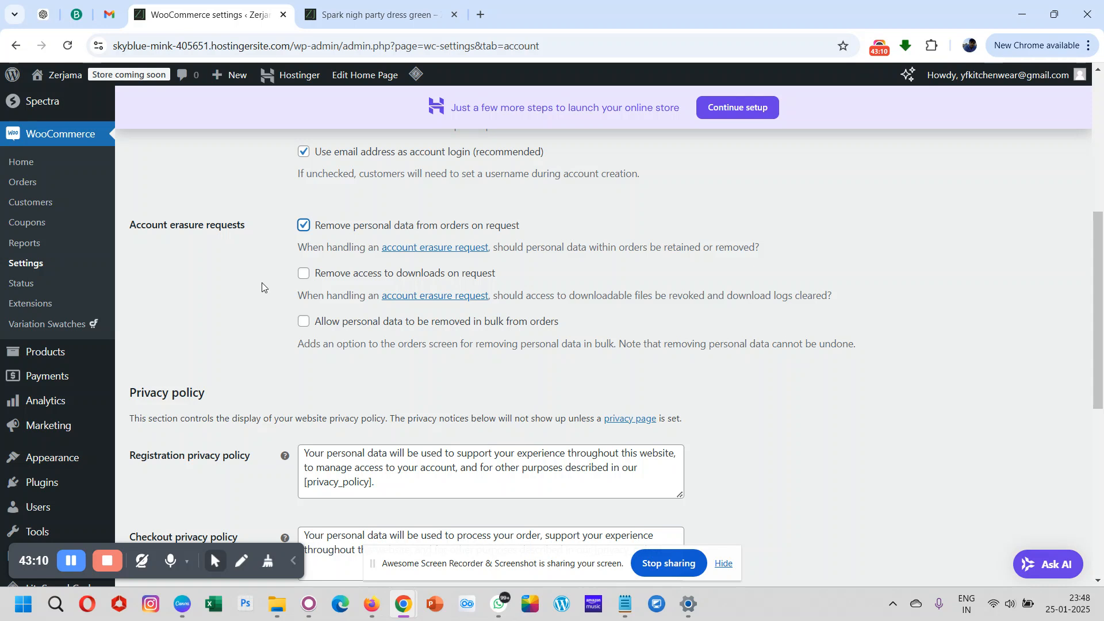
scroll(337, 281, "down", 1)
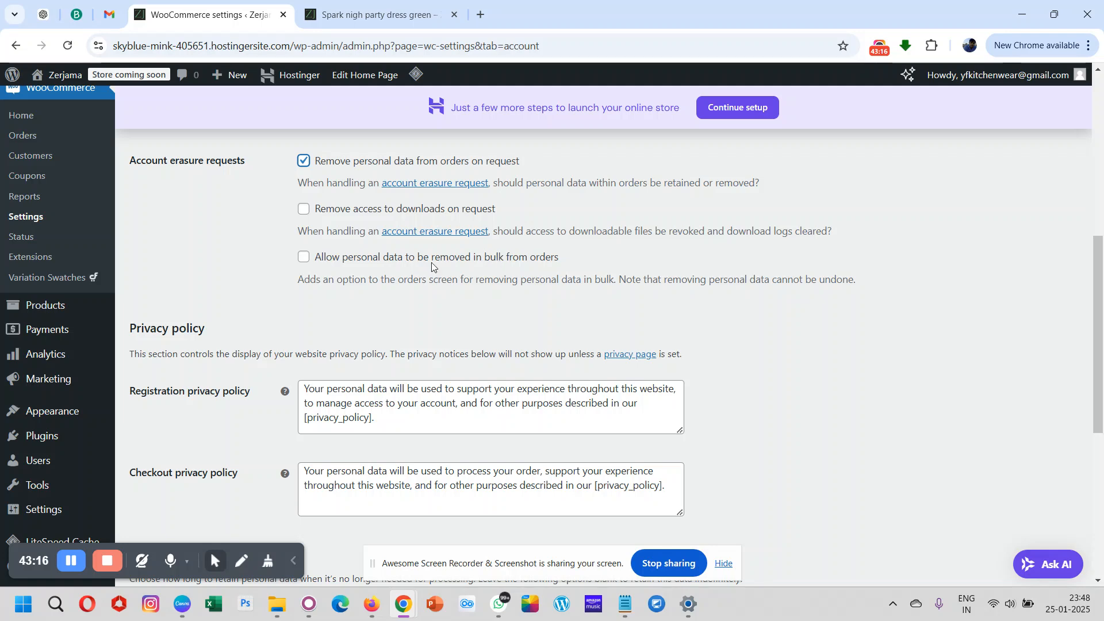
scroll(386, 271, "down", 3)
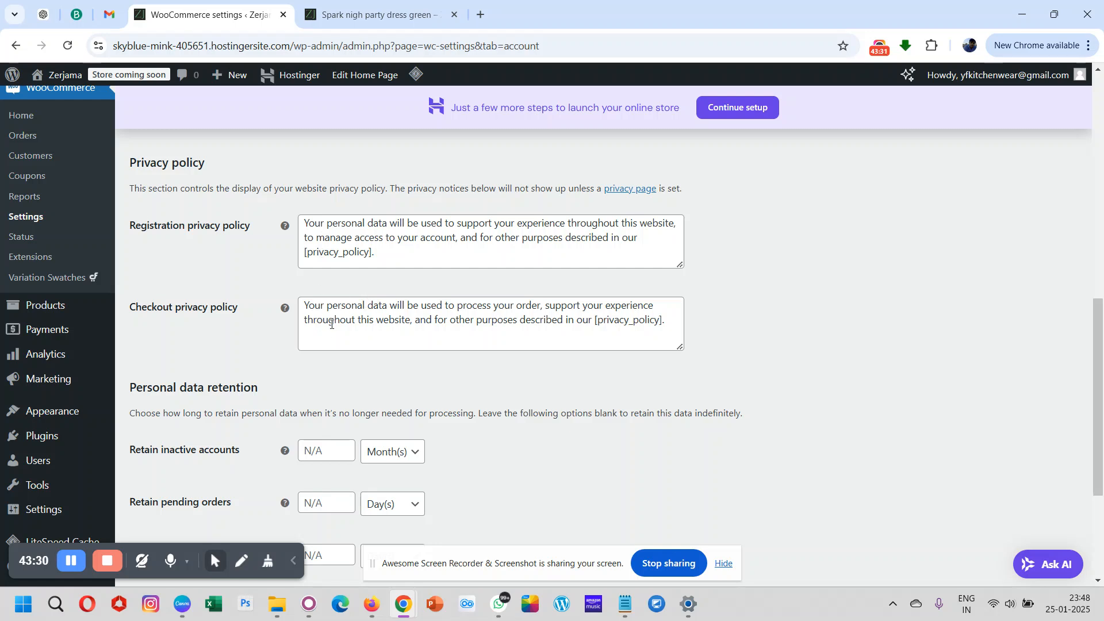
Set Retain inactive accounts to 1 Year(s)
scroll(331, 324, "down", 1)
scroll(331, 324, "down", 1)
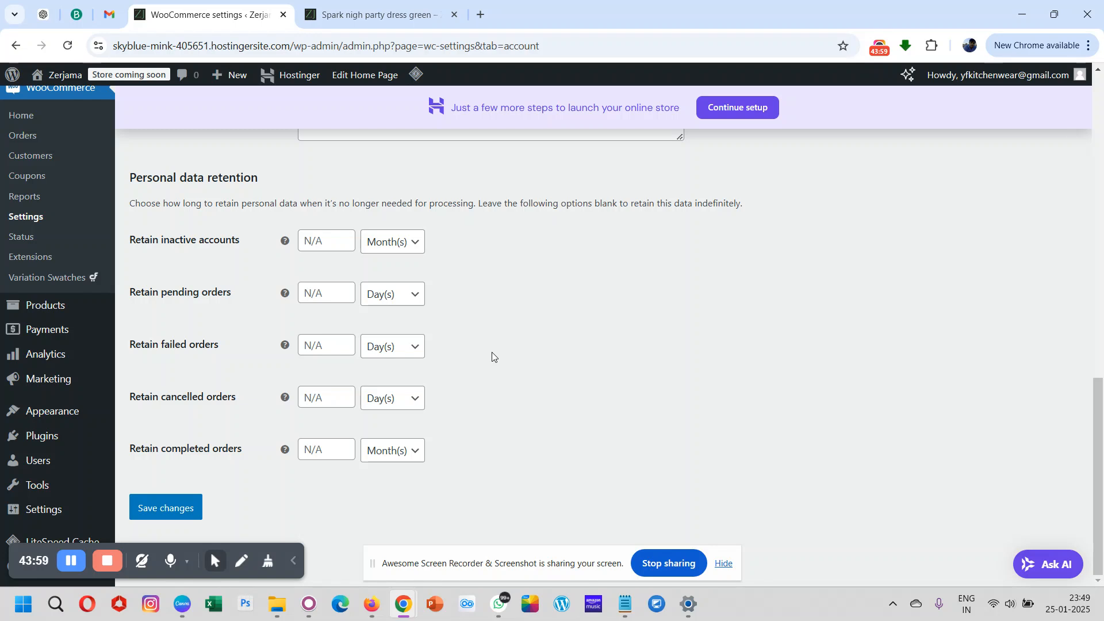
left_click(395, 242)
key("Down")
key("Down")
key("Up")
key("Up")
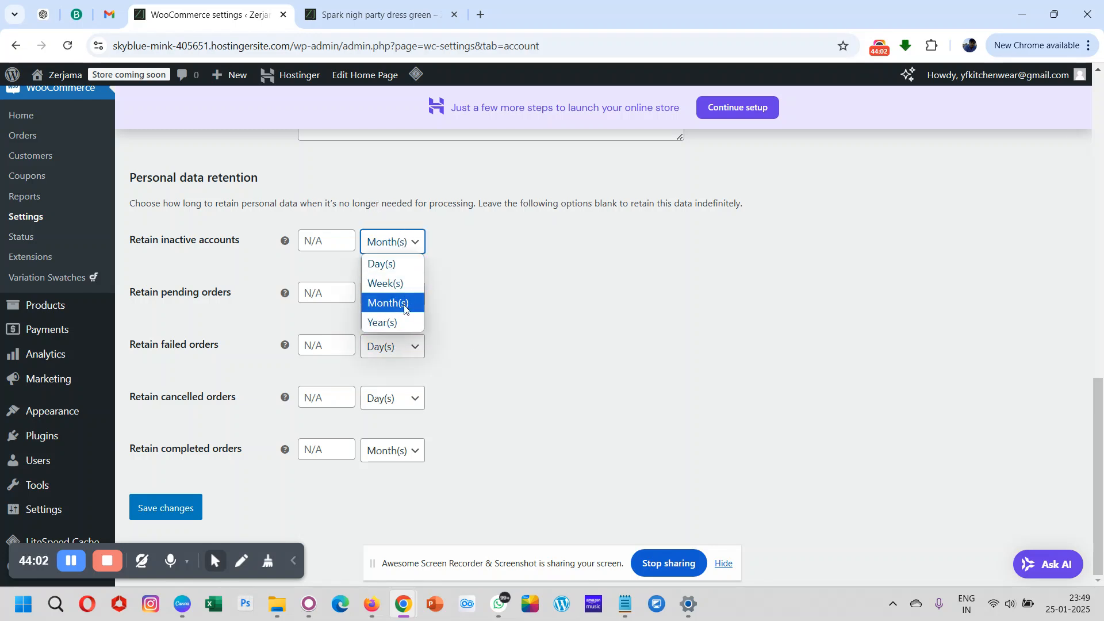
left_click(405, 322)
left_click(324, 233)
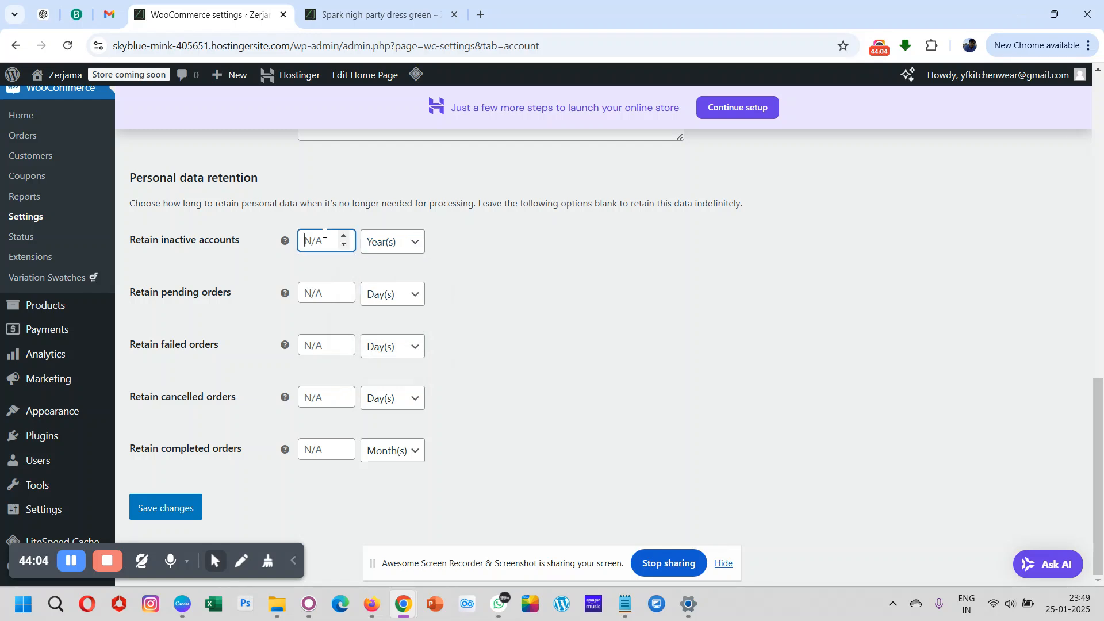
type("1")
left_click(207, 255)
Save the Accounts & Privacy settings
scroll(229, 340, "up", 14)
scroll(229, 340, "down", 9)
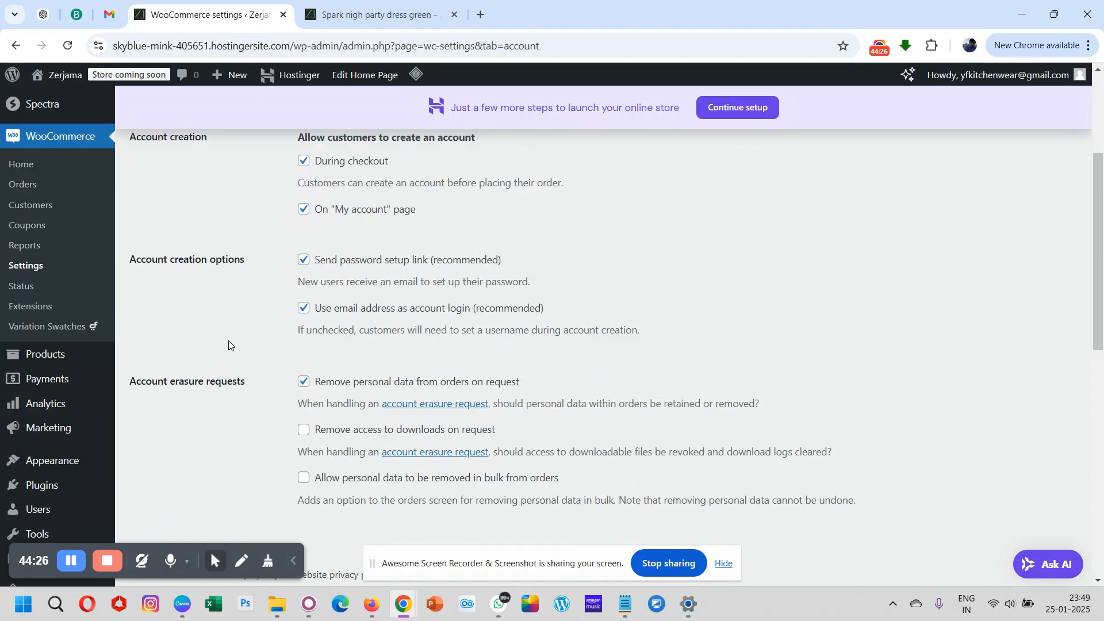
scroll(228, 340, "down", 5)
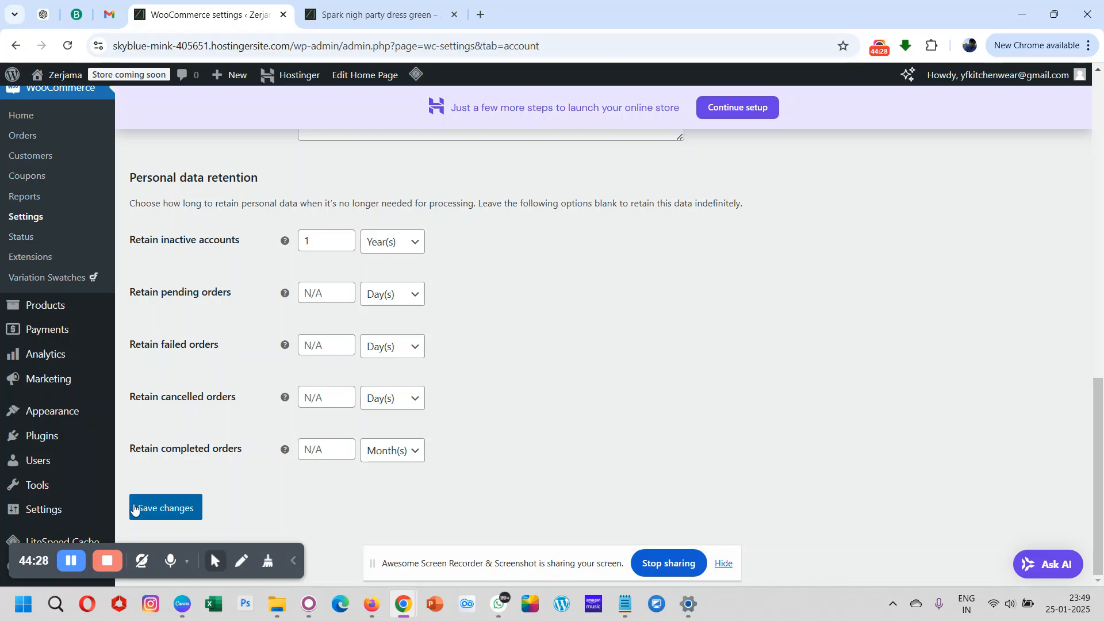
left_click(155, 509)
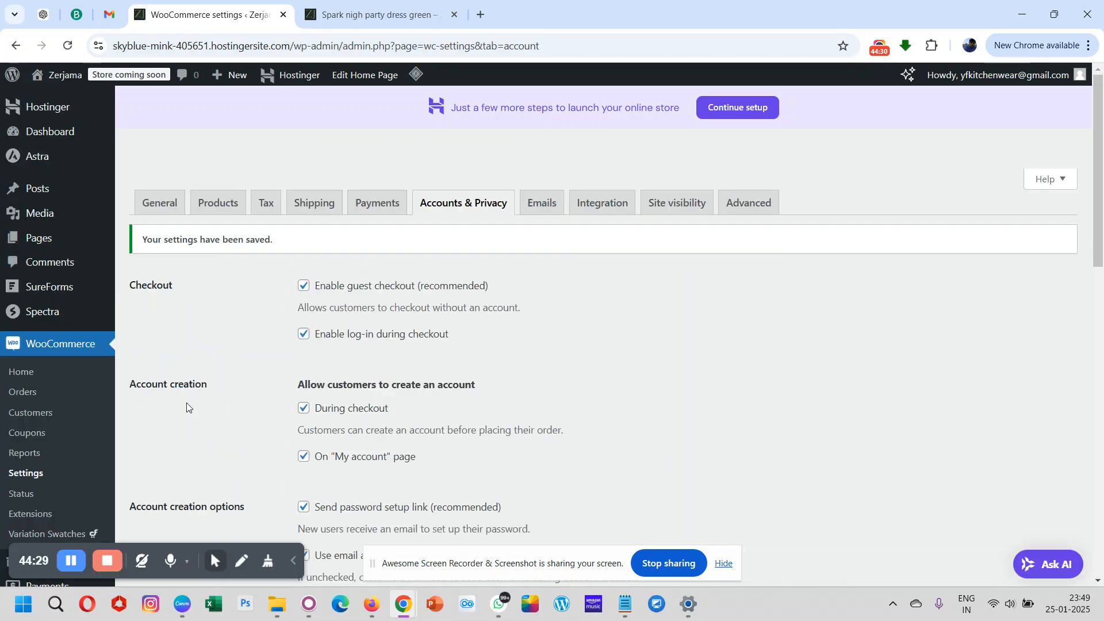
scroll(198, 357, "down", 16)
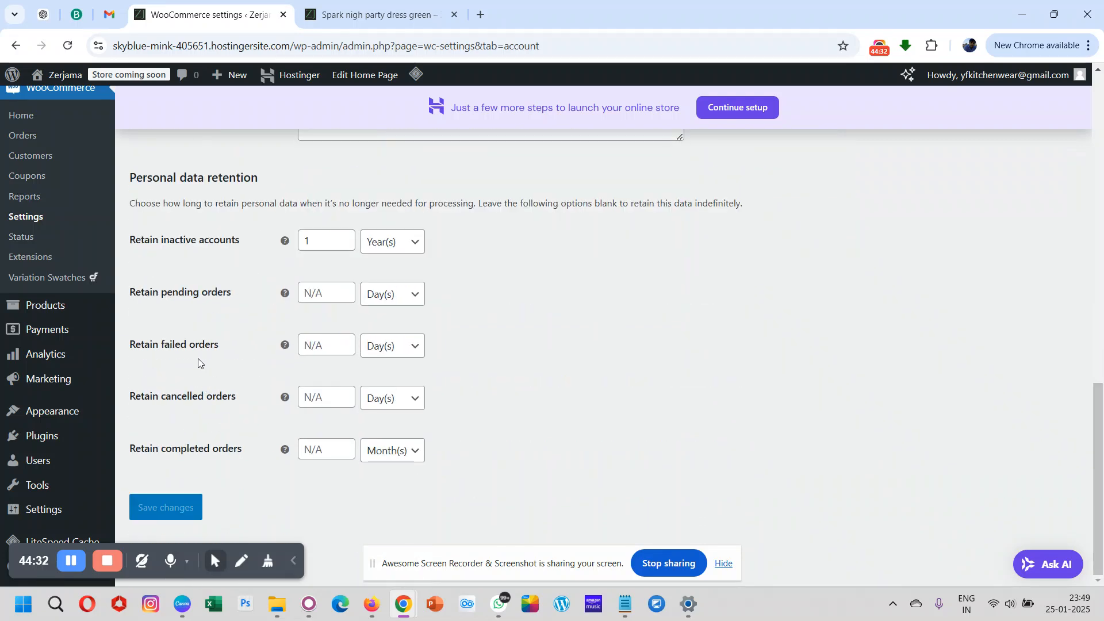
scroll(198, 357, "up", 14)
scroll(197, 358, "up", 2)
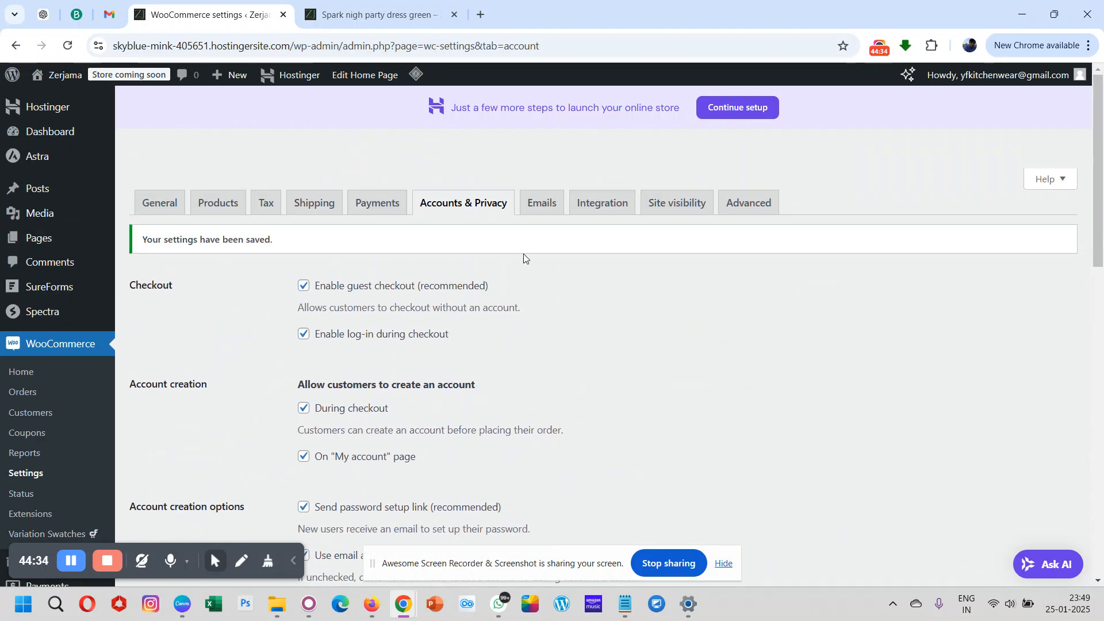
left_click(550, 197)
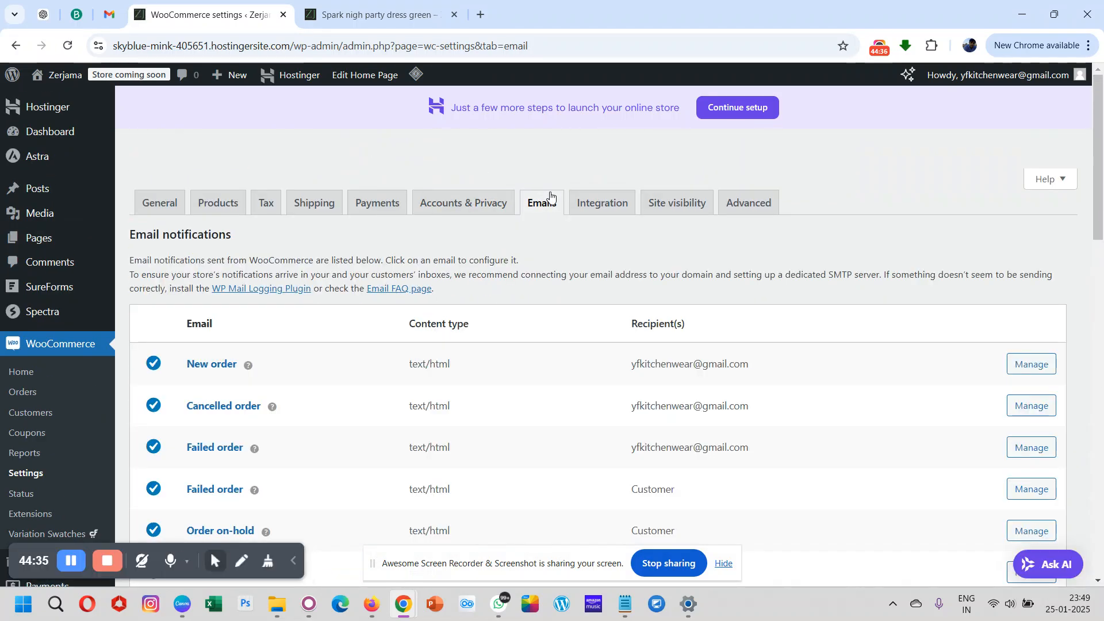
scroll(441, 365, "down", 8)
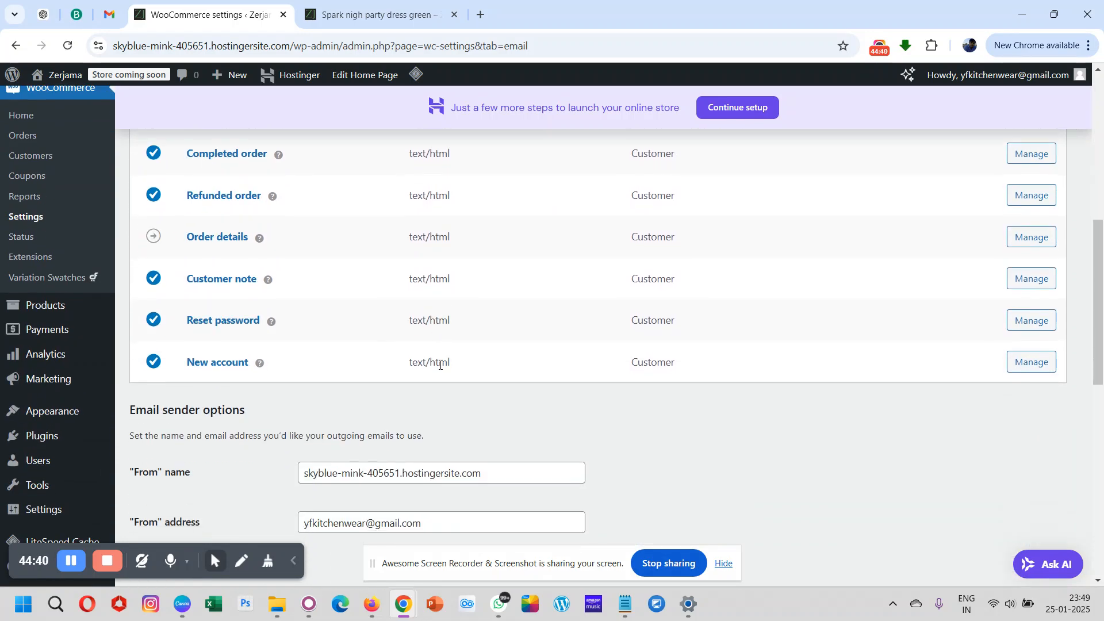
scroll(440, 365, "up", 6)
scroll(441, 369, "down", 1)
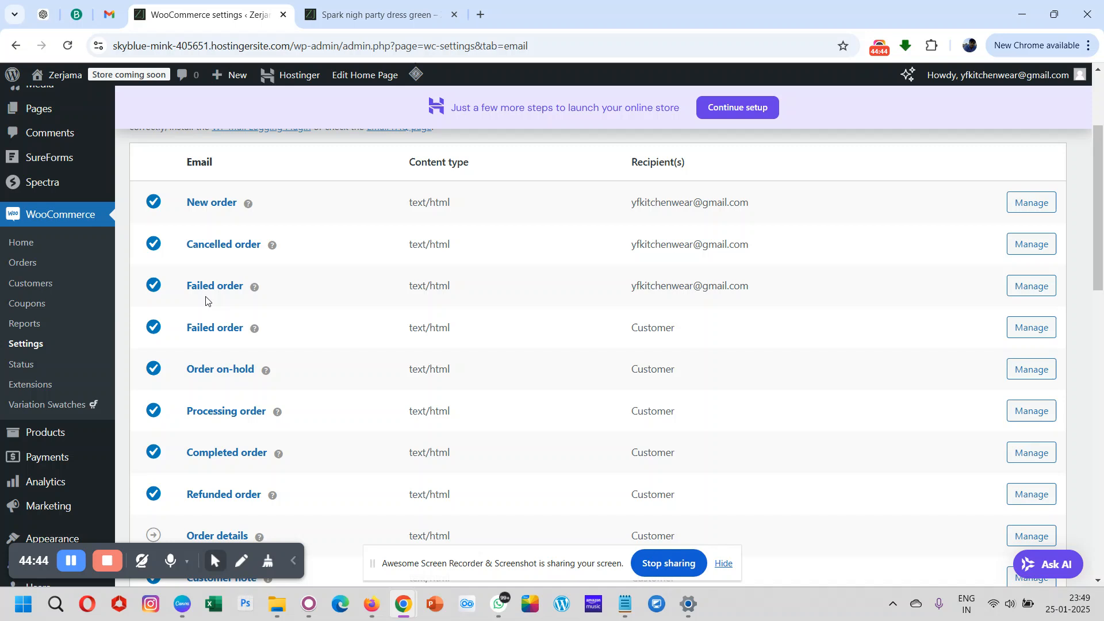
scroll(326, 331, "down", 1)
scroll(325, 331, "down", 1)
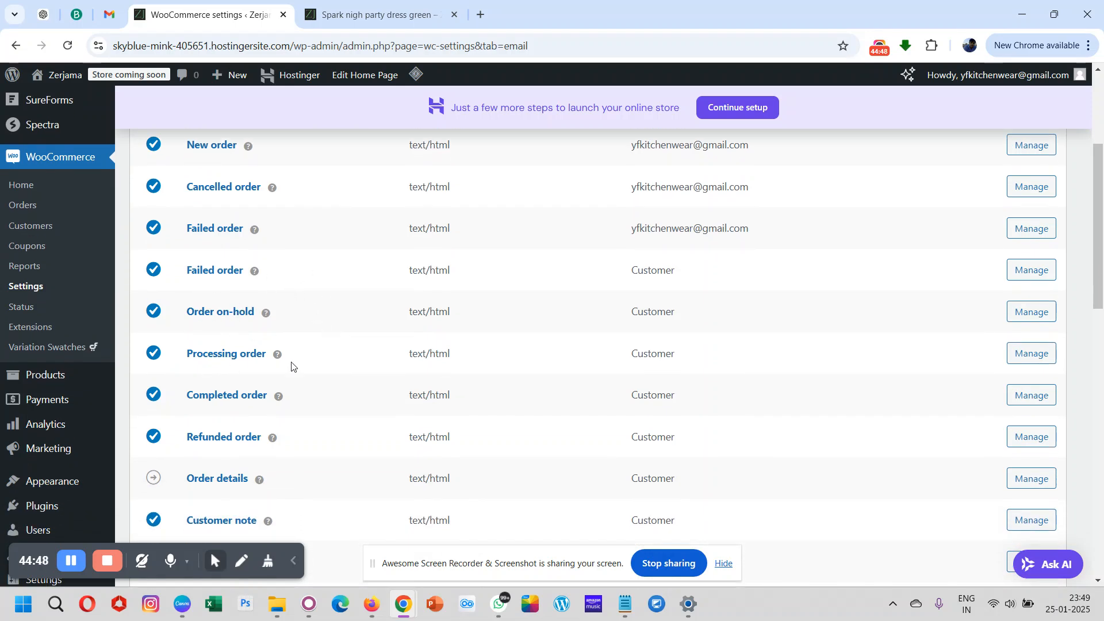
scroll(341, 360, "down", 1)
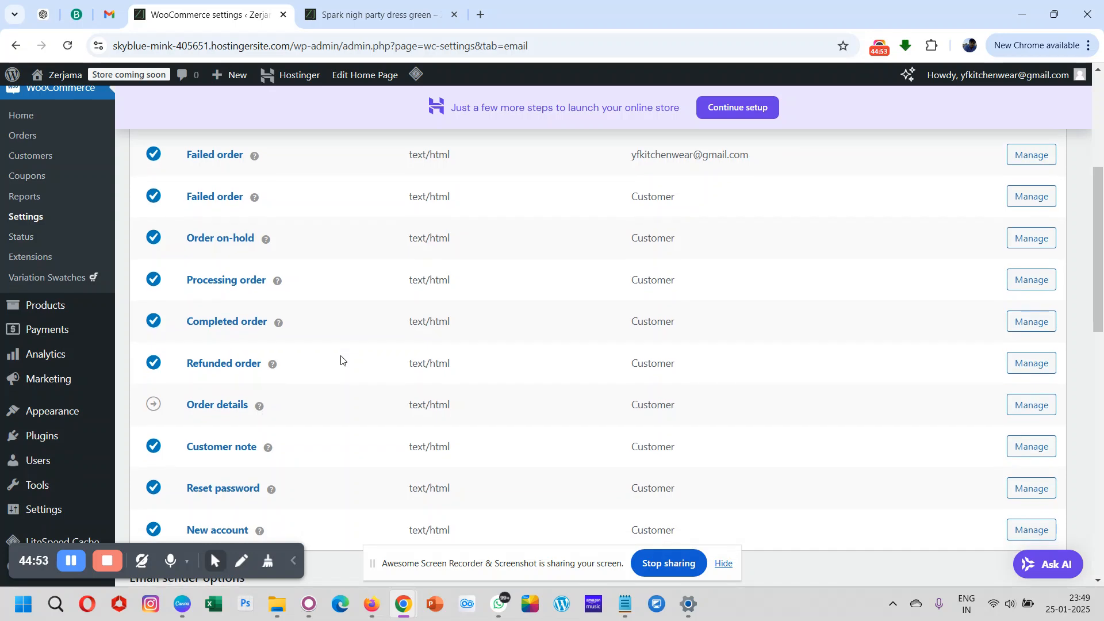
scroll(341, 360, "up", 2)
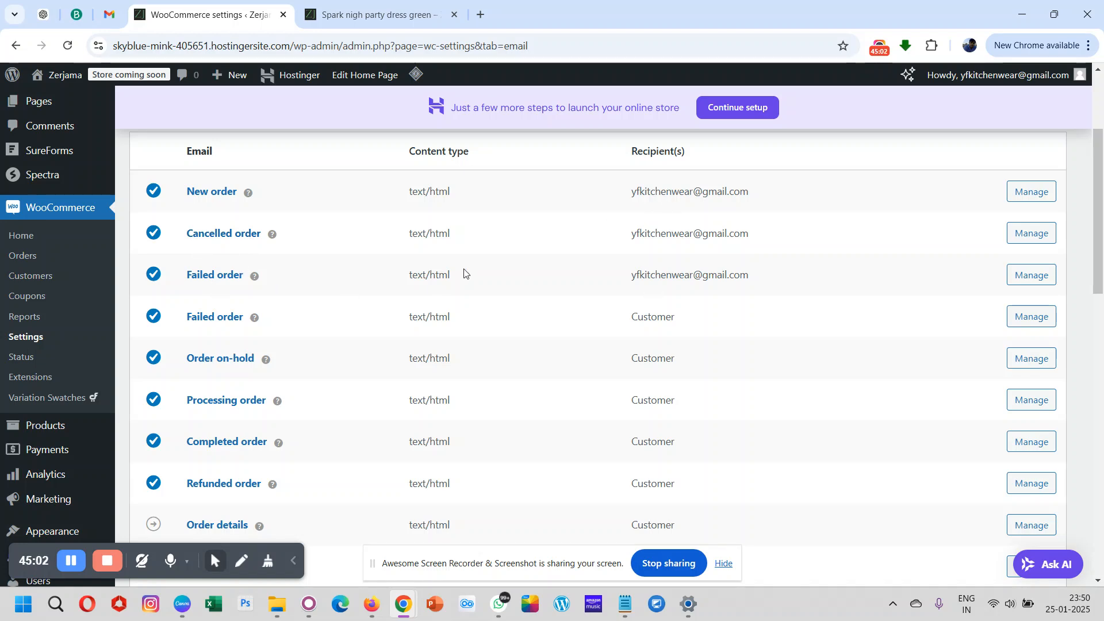
scroll(465, 272, "down", 3)
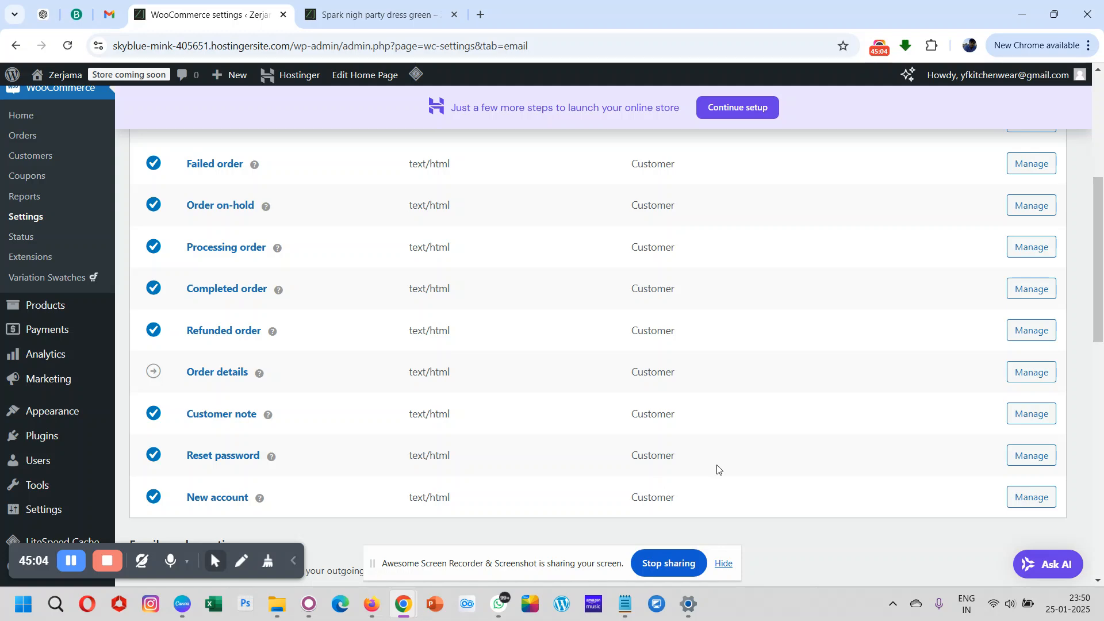
scroll(482, 385, "up", 5)
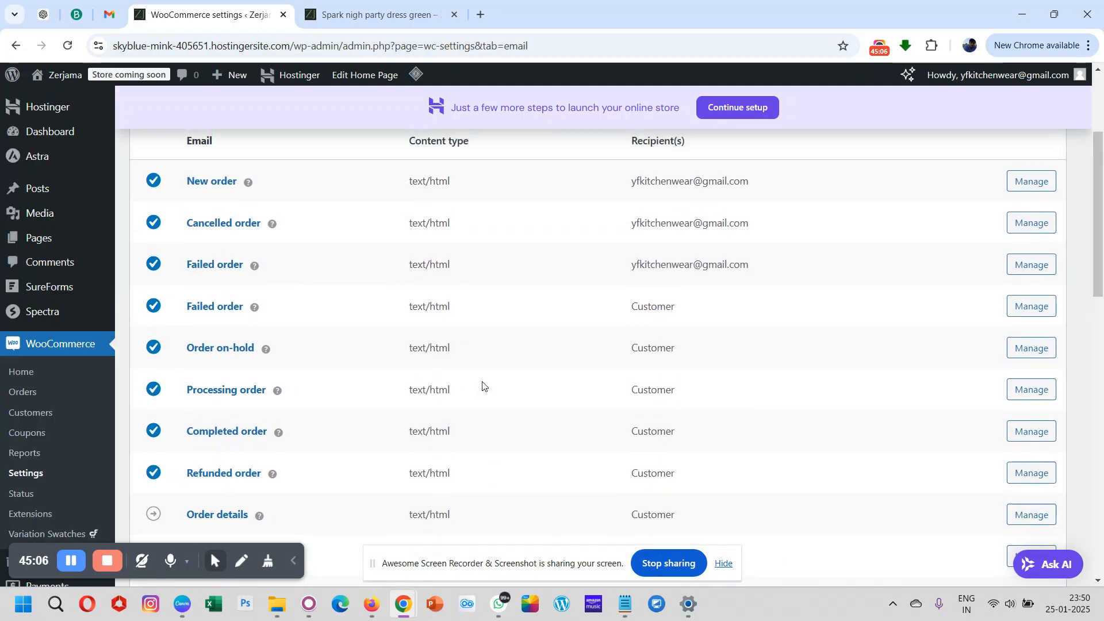
scroll(482, 386, "down", 4)
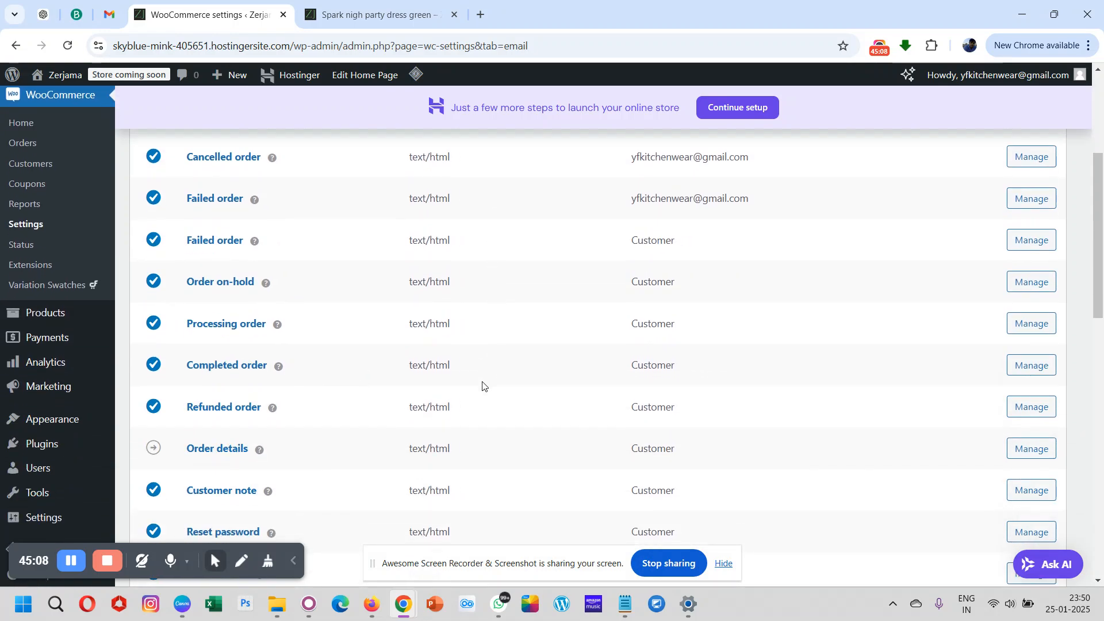
scroll(483, 386, "down", 3)
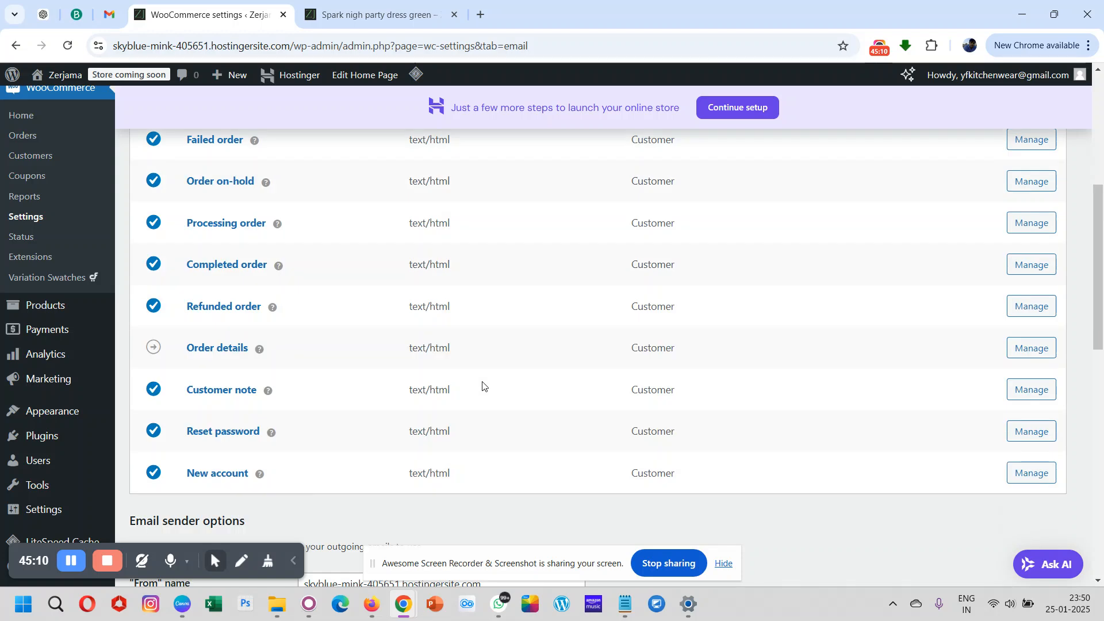
scroll(482, 386, "up", 7)
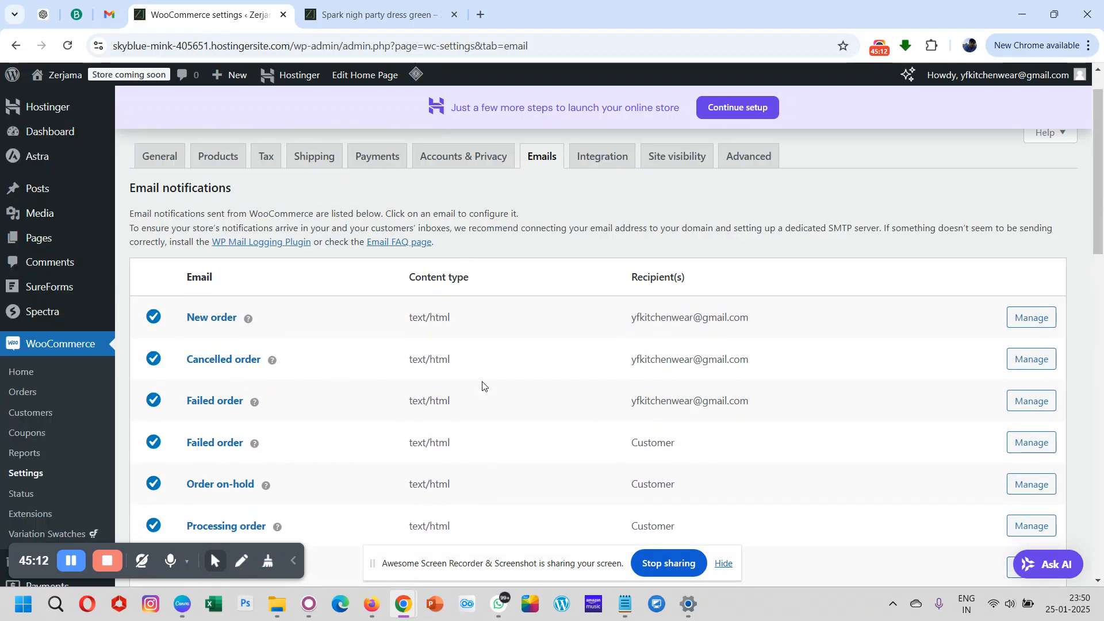
scroll(483, 386, "down", 1)
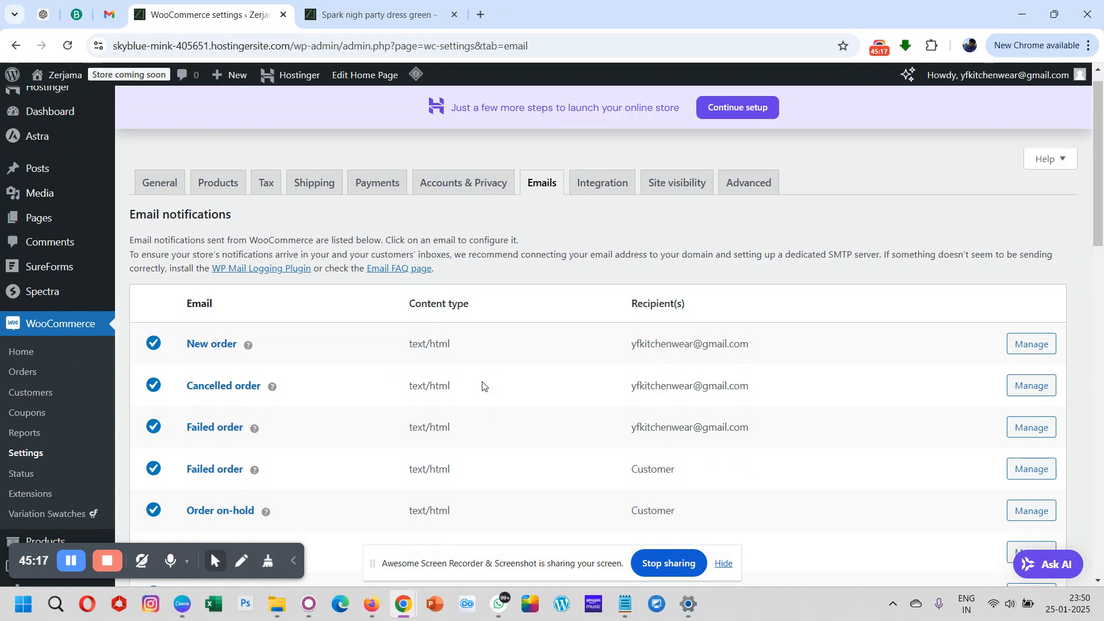
scroll(483, 386, "down", 10)
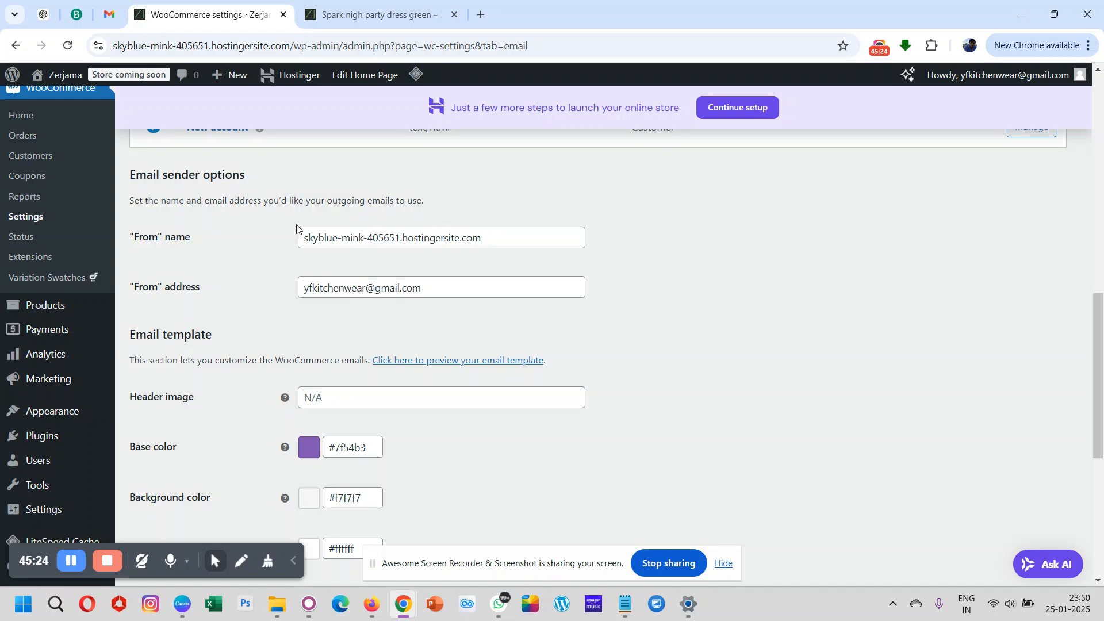
Enter the store's info e-mail address as From name and paste it into From address
triple_click(401, 240)
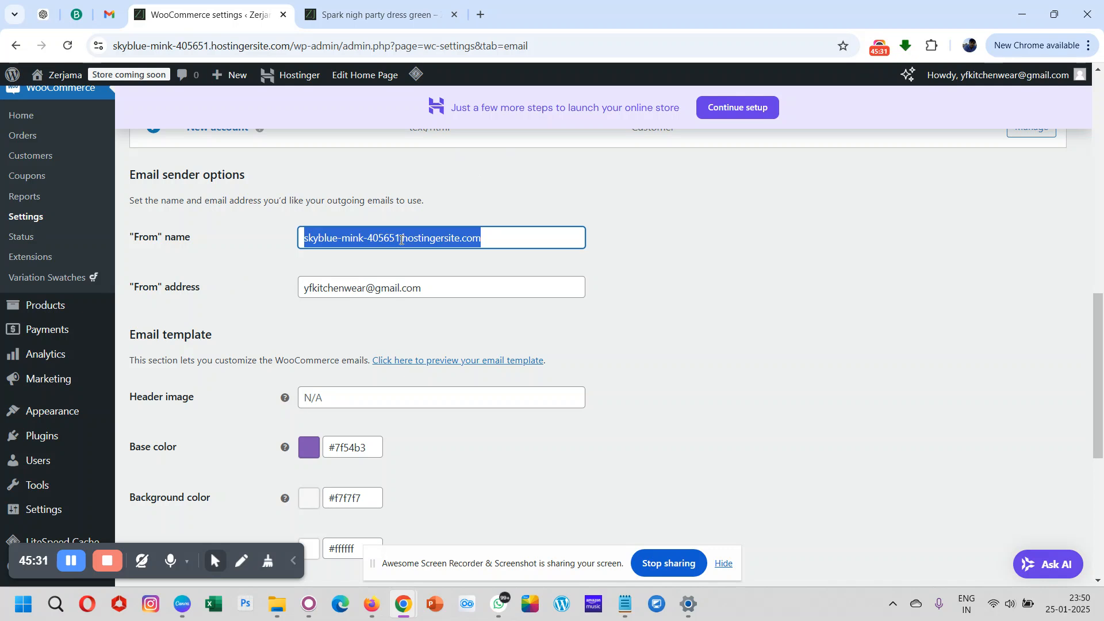
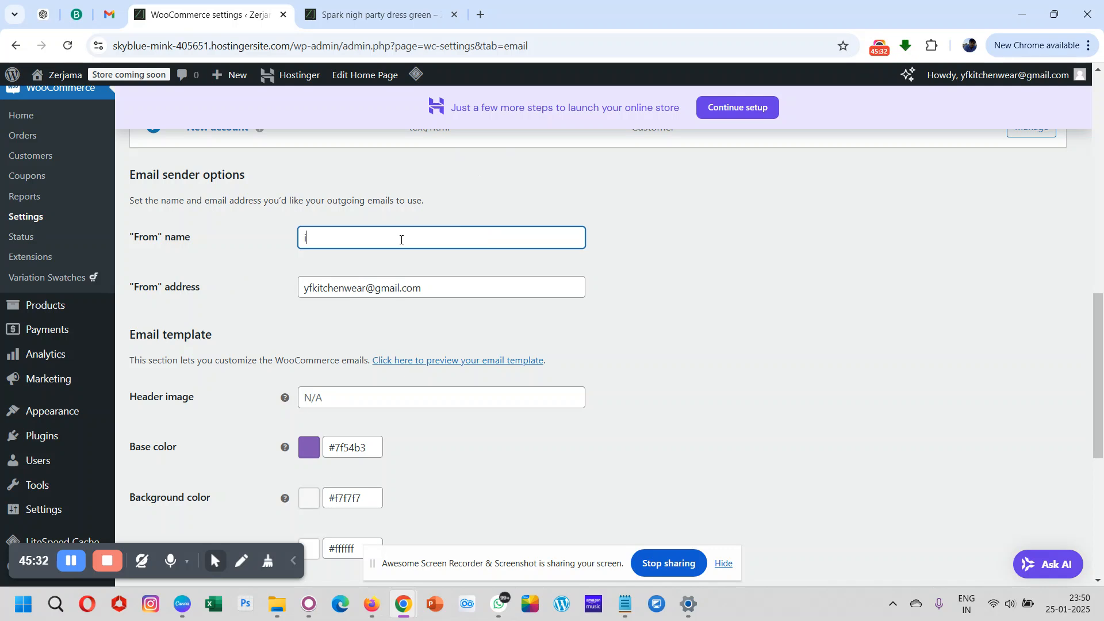
left_click(719, 289)
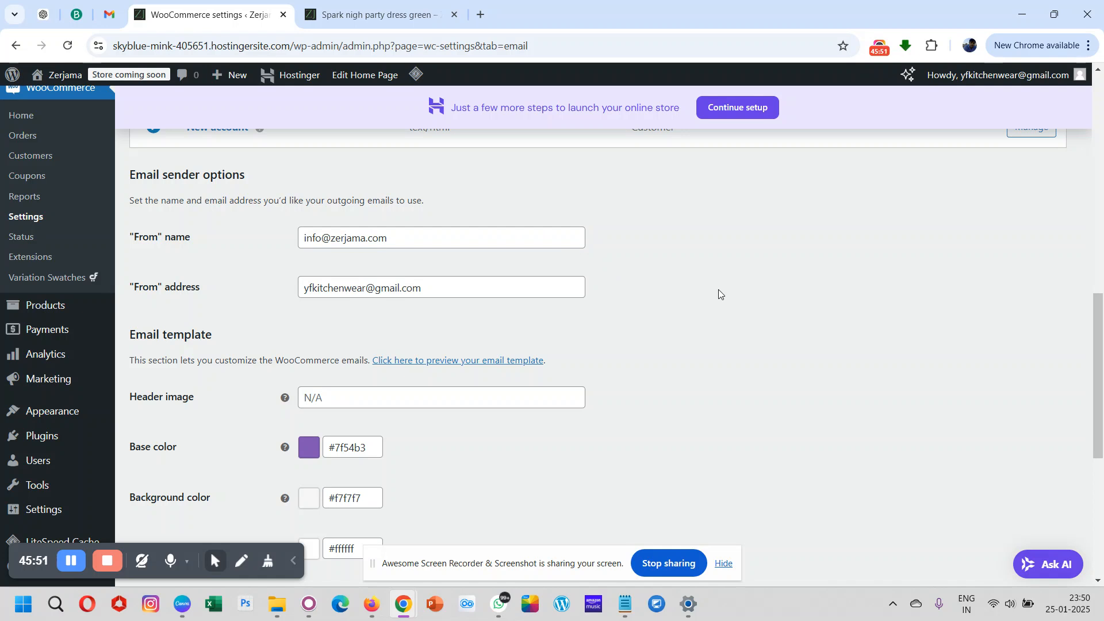
key("Tab")
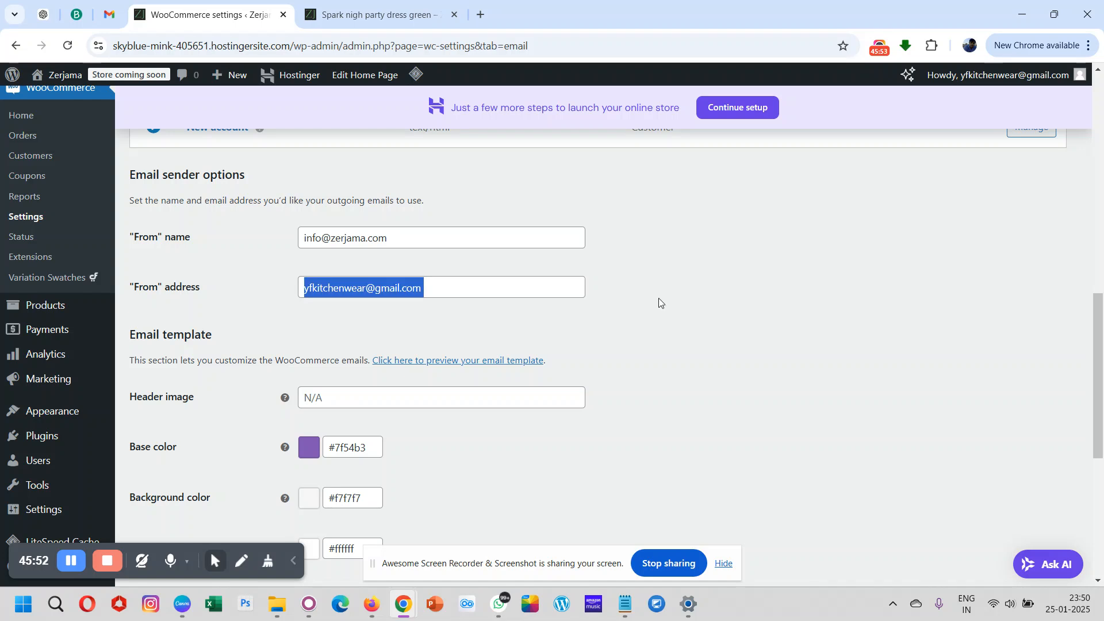
triple_click(352, 232)
key("ctrl+c")
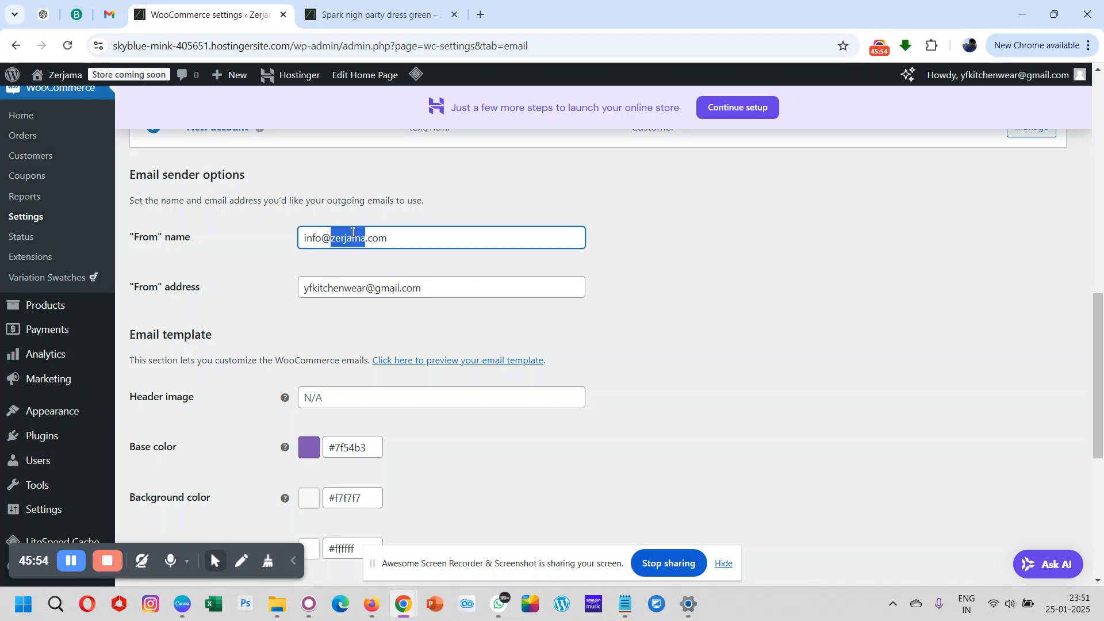
triple_click(343, 285)
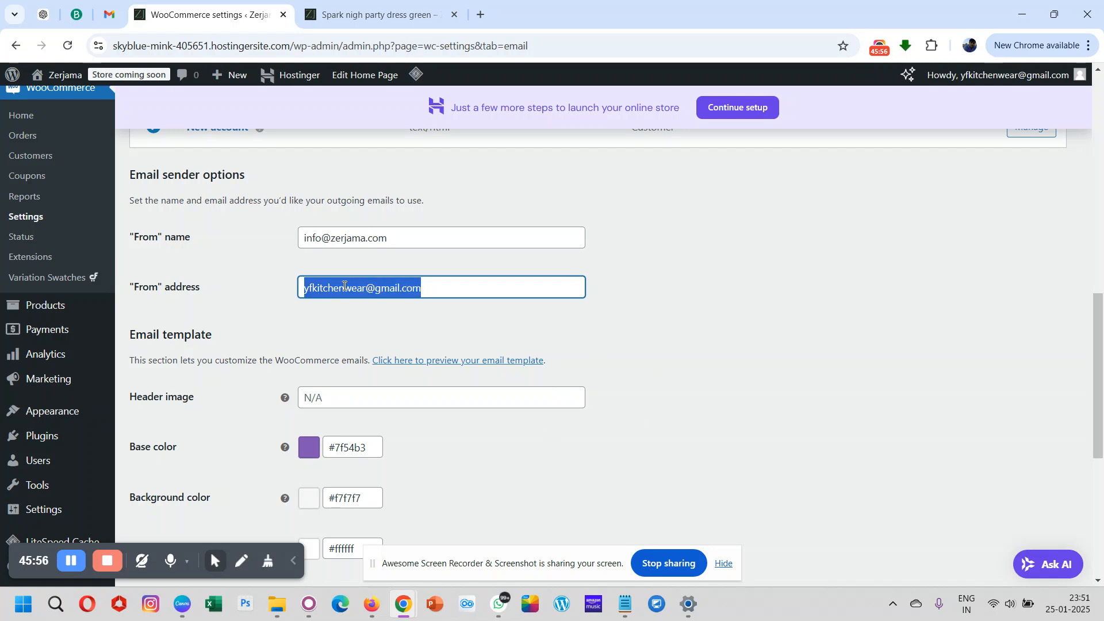
key("ctrl+v")
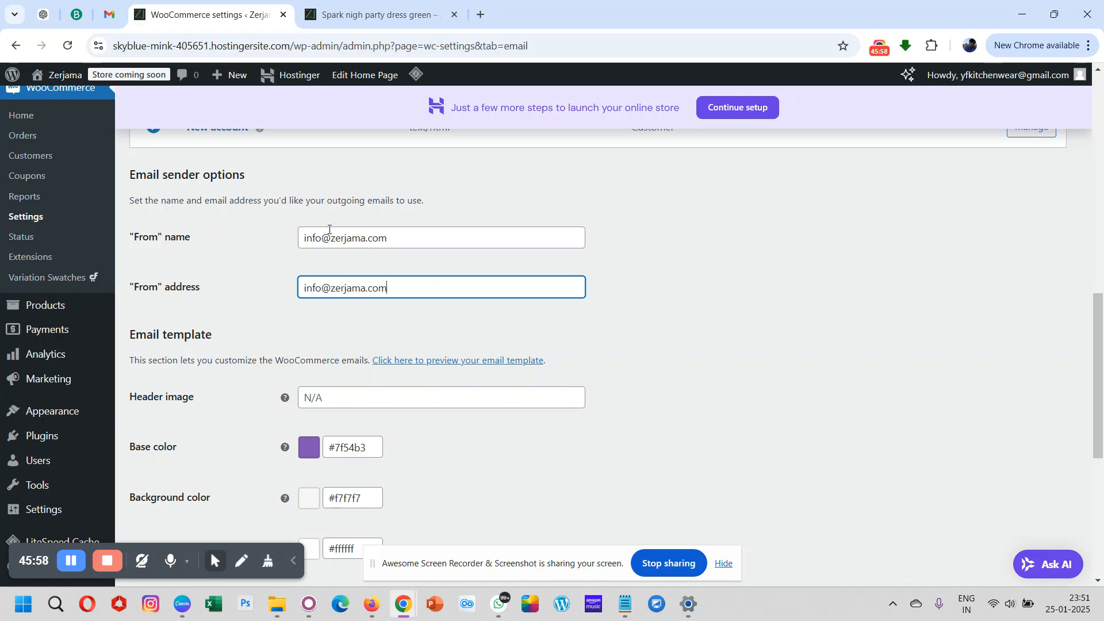
Edit the From name down to 'Zerjama'
left_click(330, 236)
key("BackSpace")
key("BackSpace")
key("BackSpace")
key("BackSpace")
key("BackSpace")
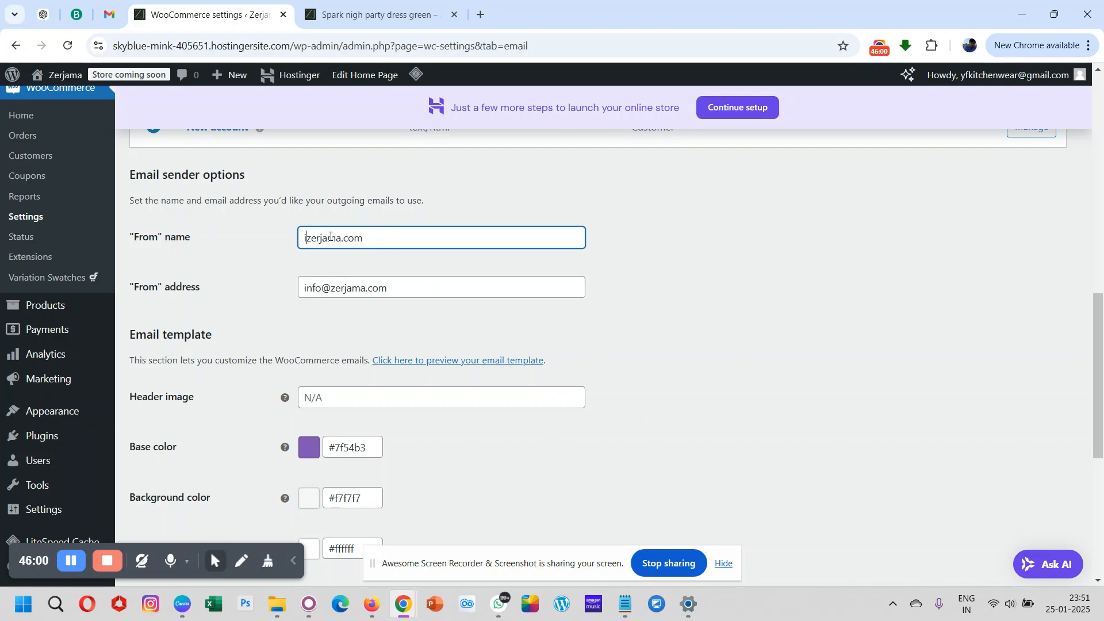
key("BackSpace")
key("Delete")
type("Z")
key("BackSpace")
key("BackSpace")
key("BackSpace")
key("BackSpace")
left_click(682, 281)
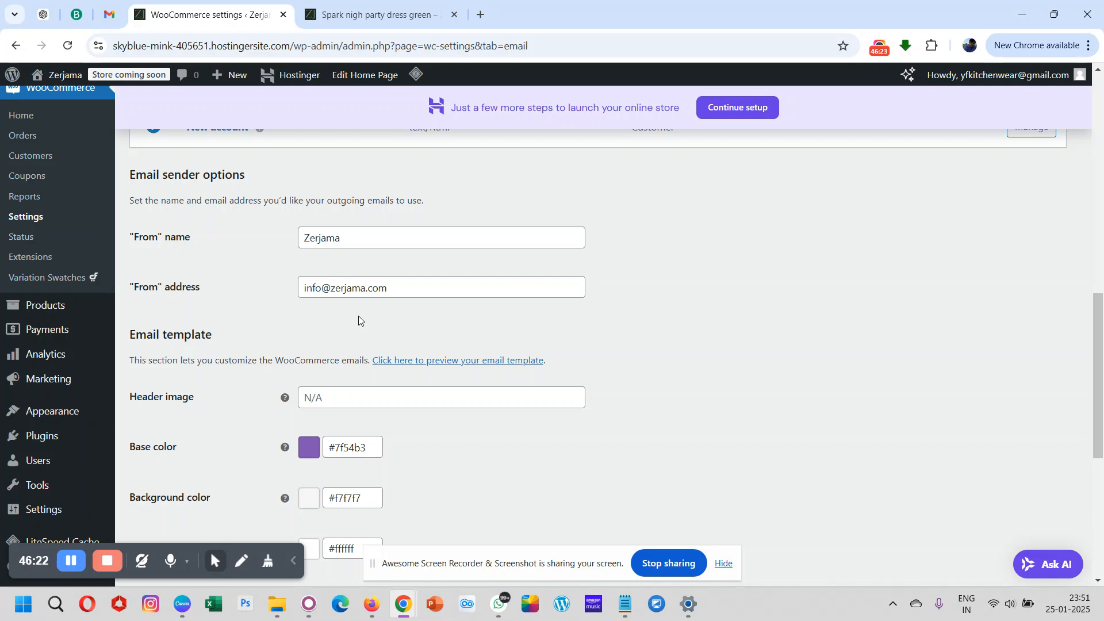
Save the new sender name and address
scroll(359, 320, "down", 1)
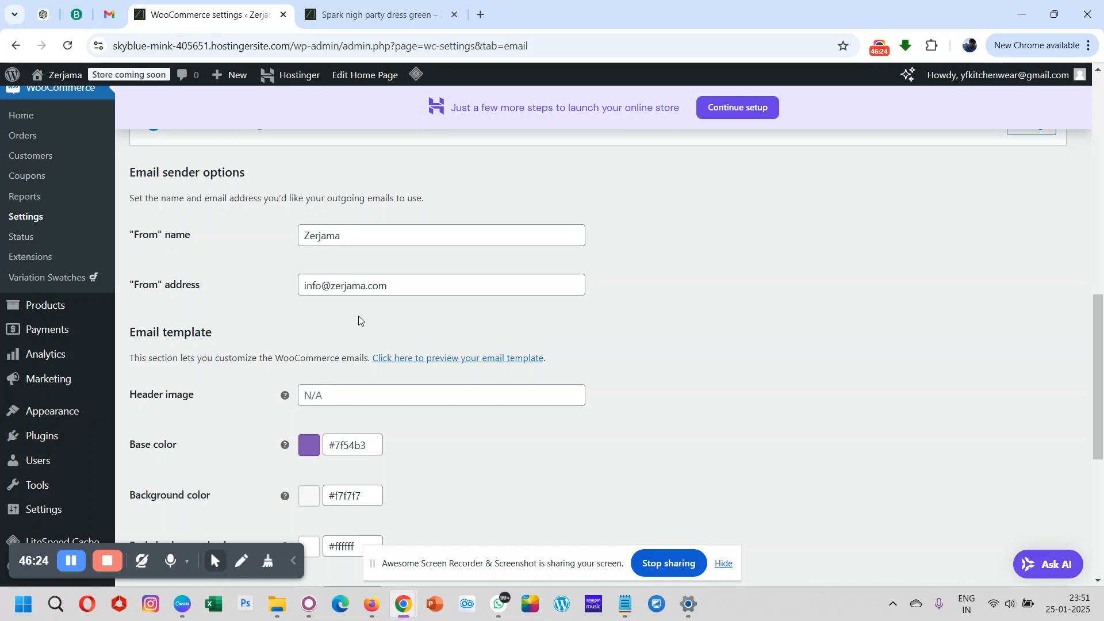
scroll(359, 319, "down", 3)
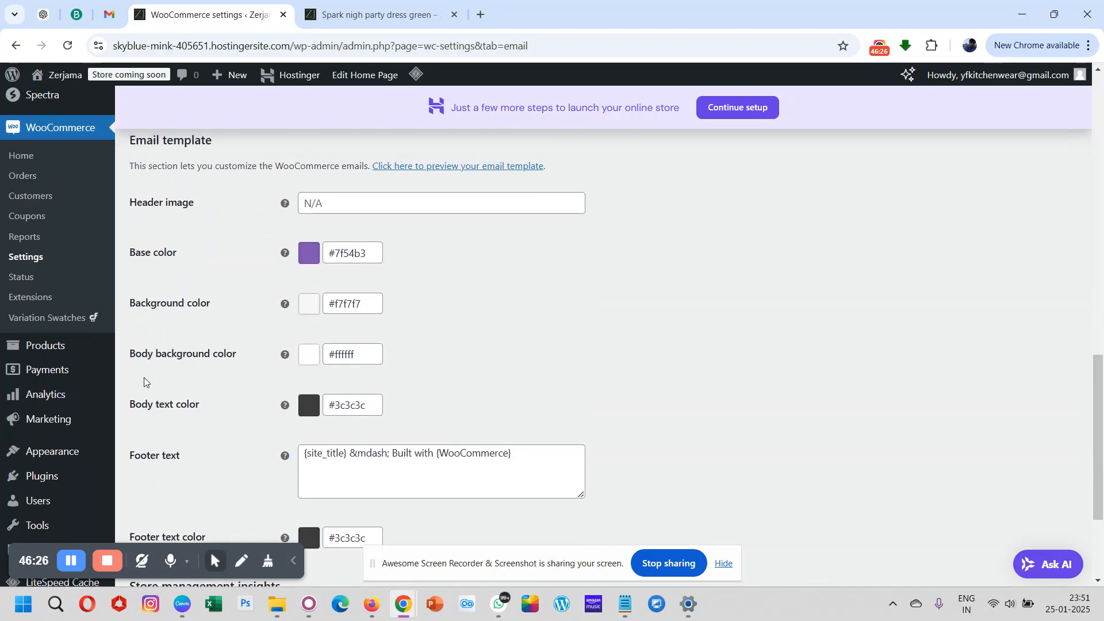
scroll(300, 301, "down", 3)
left_click(166, 510)
Open the email template preview in a new tab, then return to the Emails settings
scroll(305, 338, "down", 15)
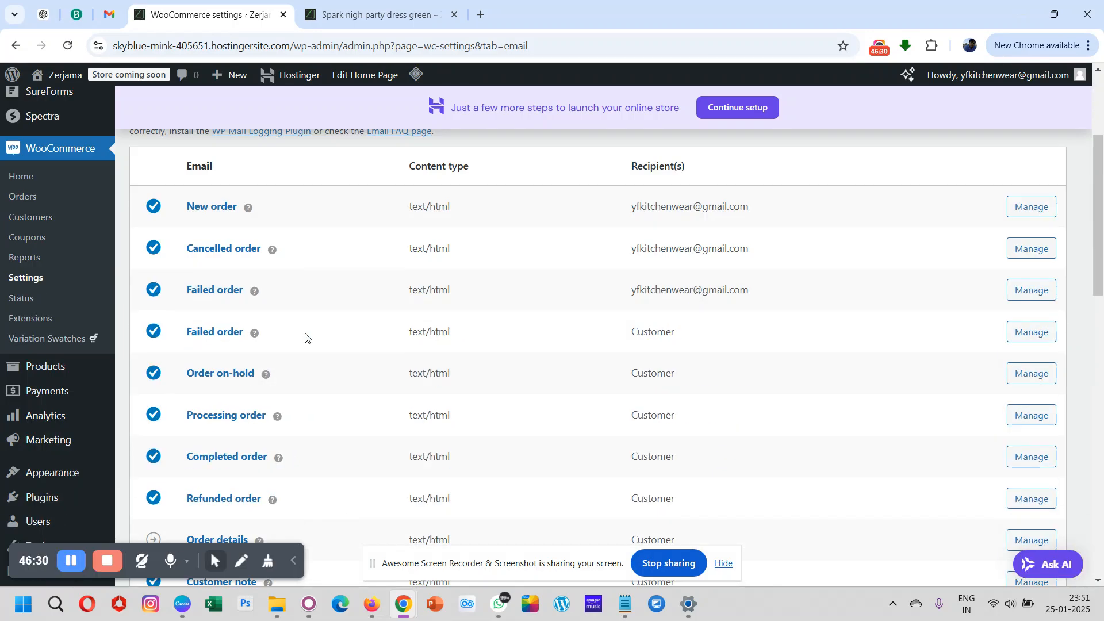
scroll(305, 338, "down", 1)
left_click(492, 227)
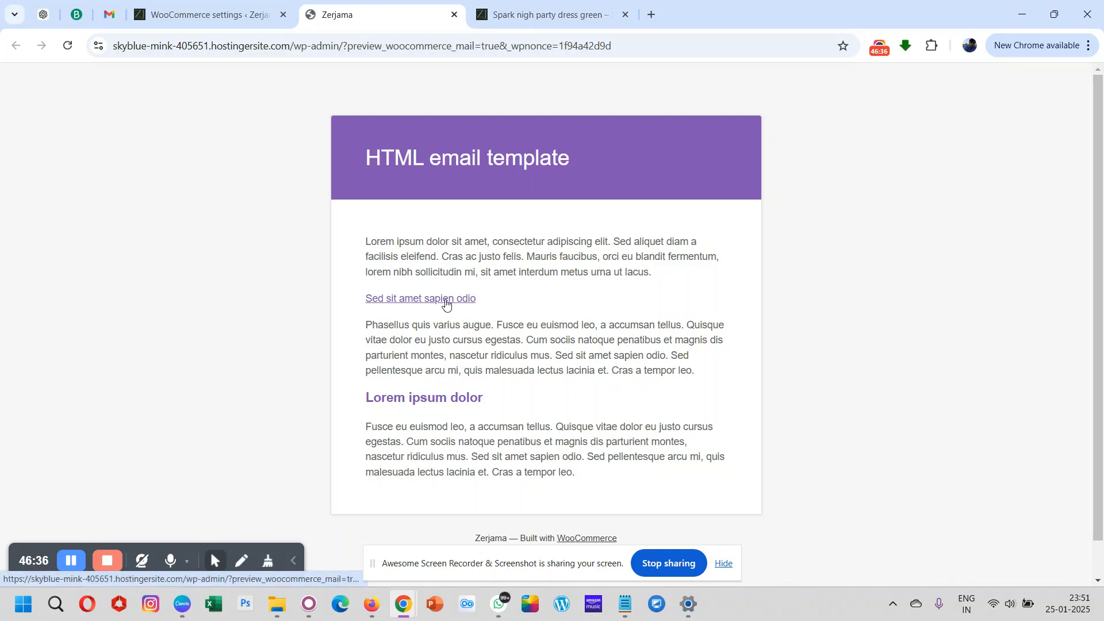
left_click(184, 3)
scroll(320, 481, "down", 3)
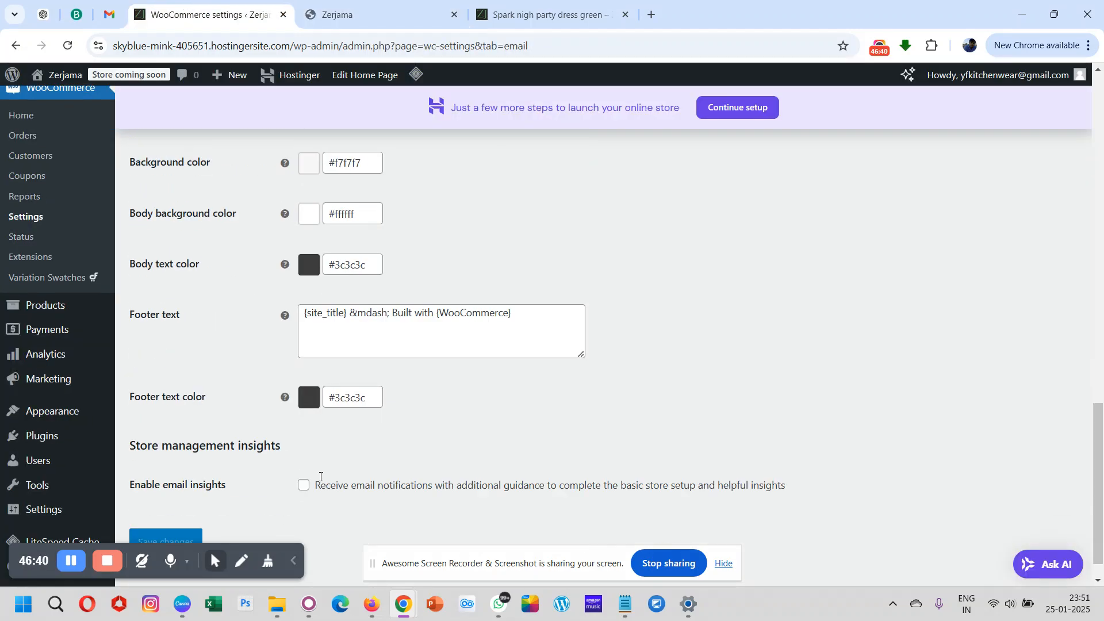
scroll(321, 482, "up", 4)
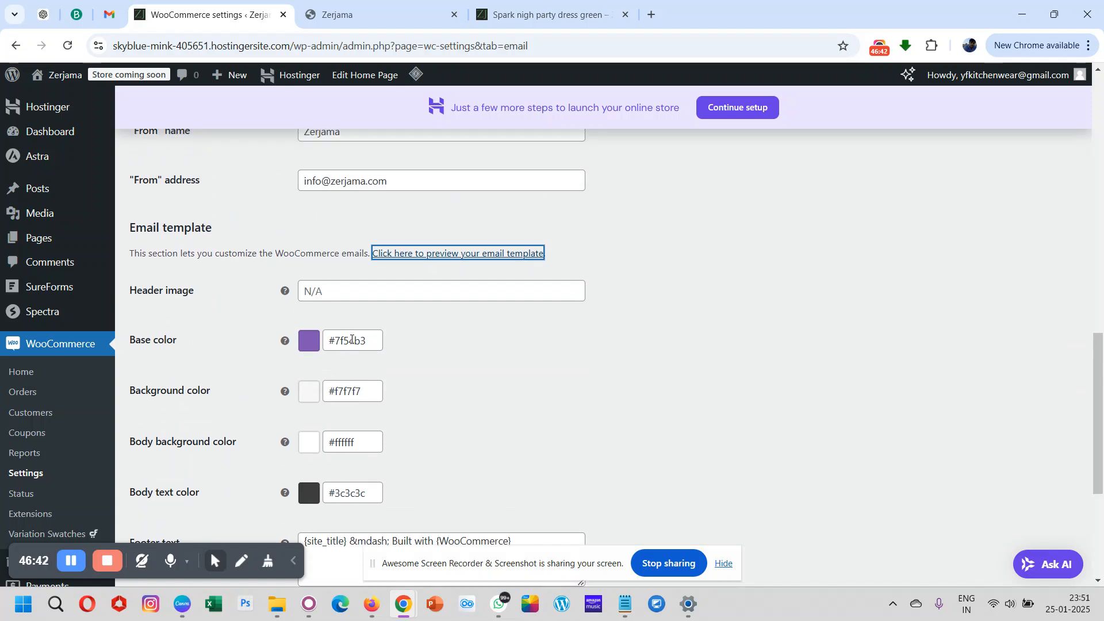
Set the email base colour to #111111 and background colour to #e0e0e0
left_click(350, 341)
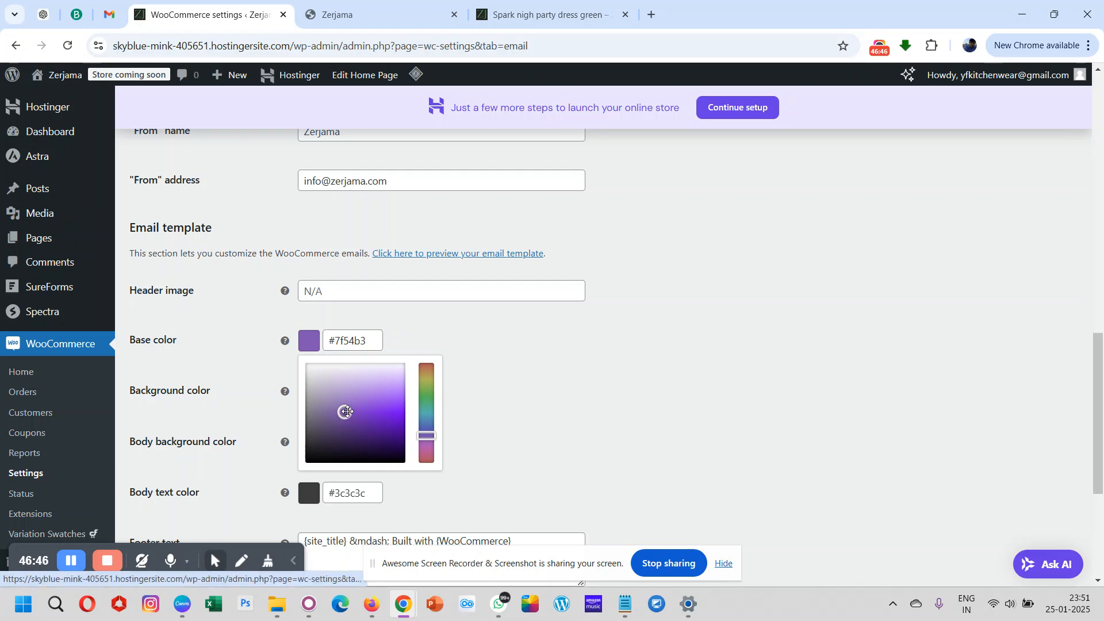
left_click_drag(344, 412, 298, 460)
left_click(297, 465)
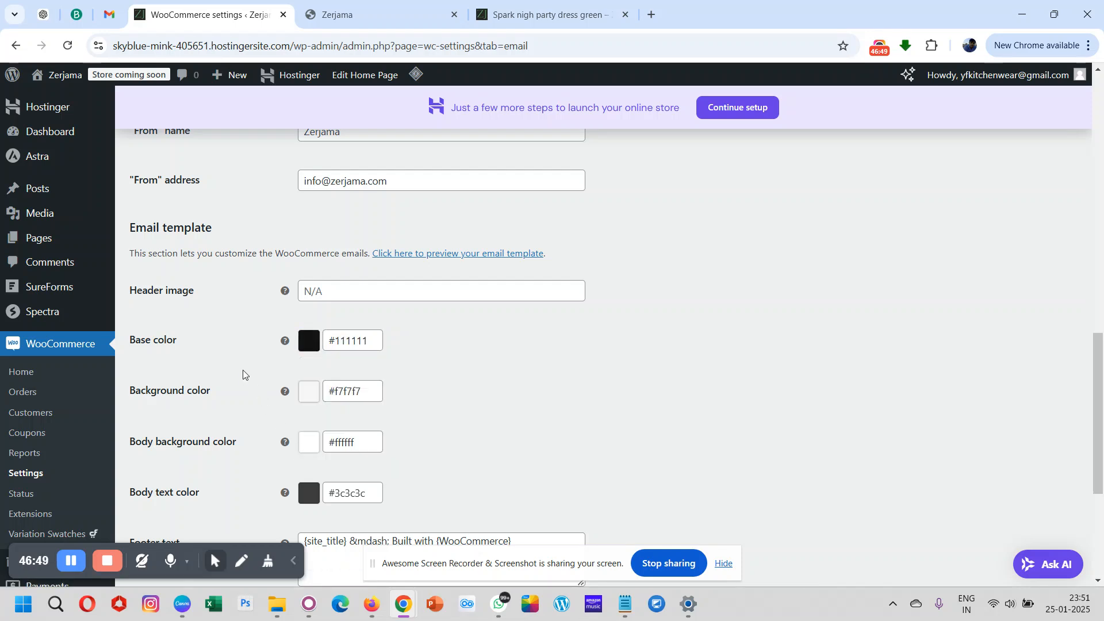
scroll(243, 375, "down", 2)
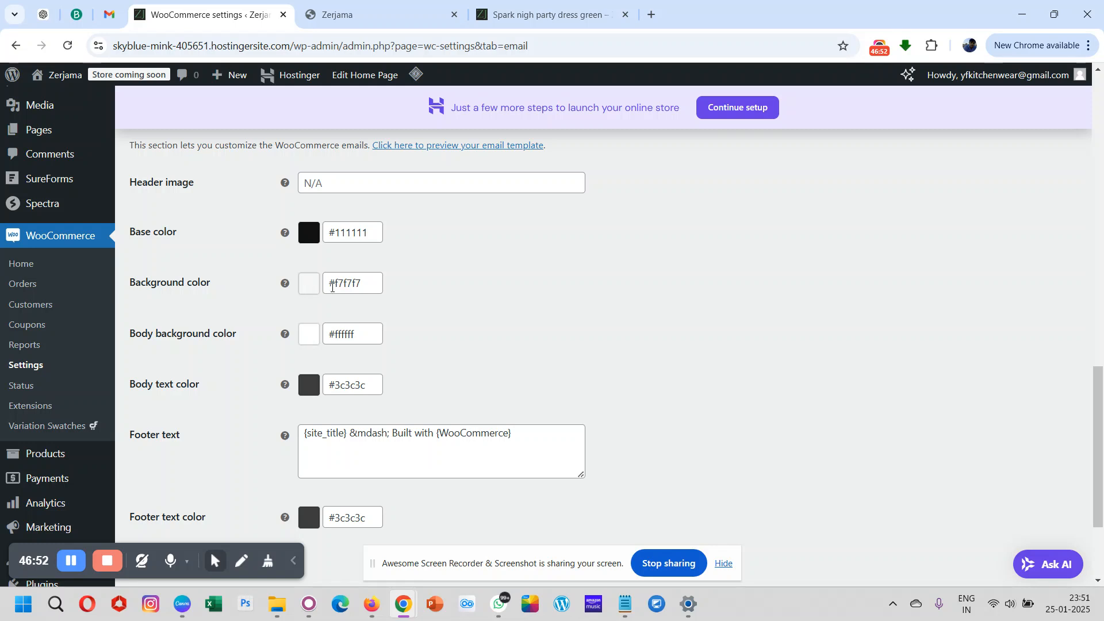
left_click(330, 284)
left_click_drag(306, 308, 293, 320)
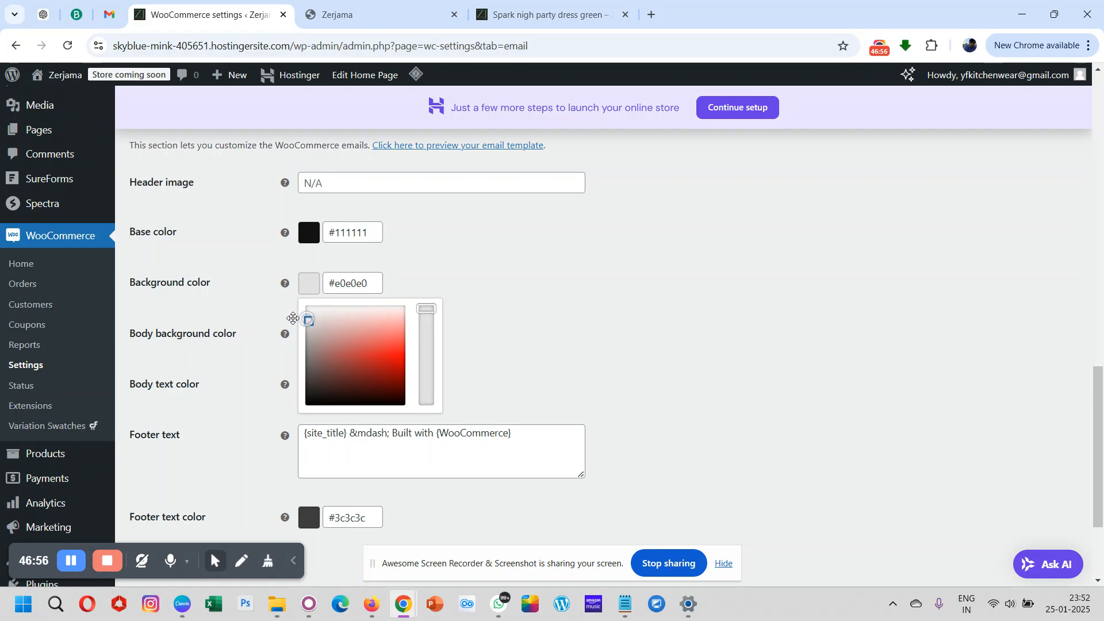
left_click(292, 322)
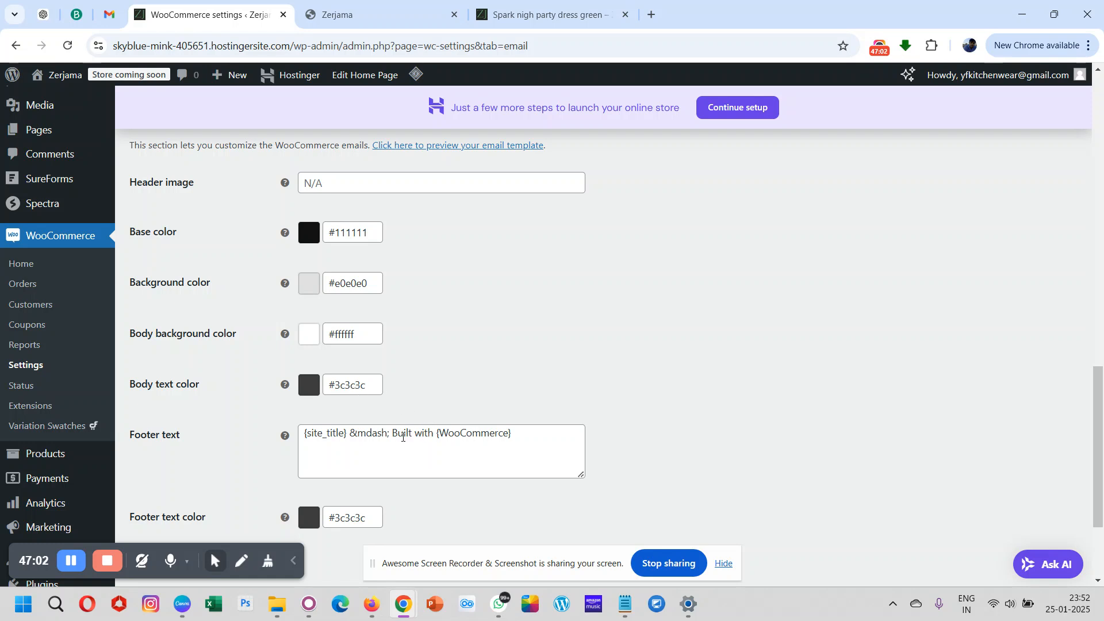
Replace the footer's WooCommerce credit with 'Managed by RIOE Business'
left_click_drag(396, 432, 525, 426)
key("BackSpace")
key("BackSpace")
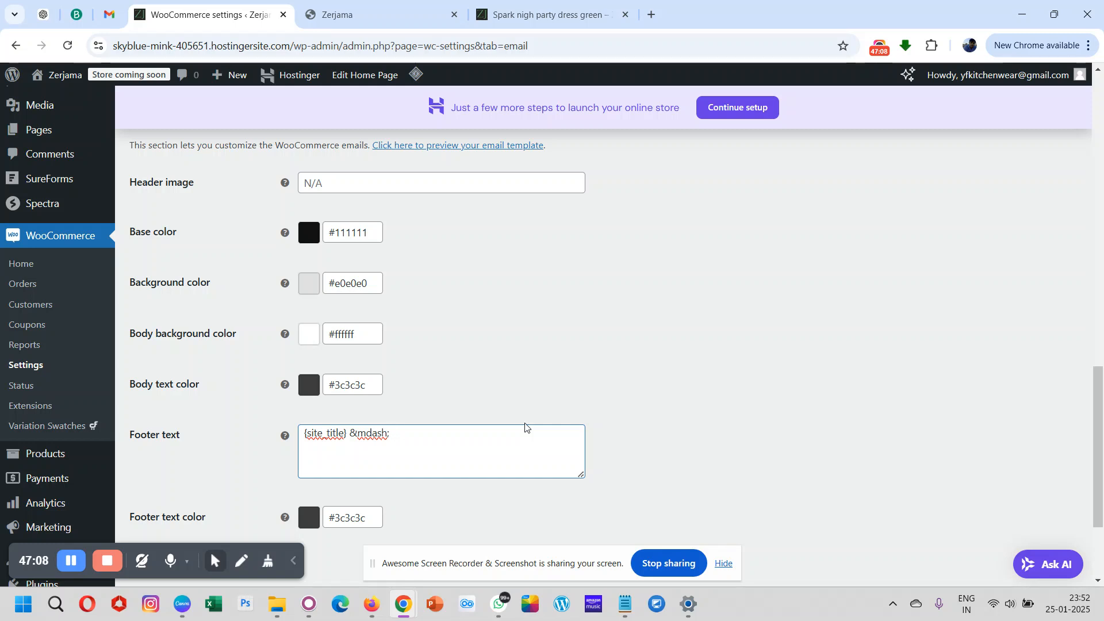
type("Managed ")
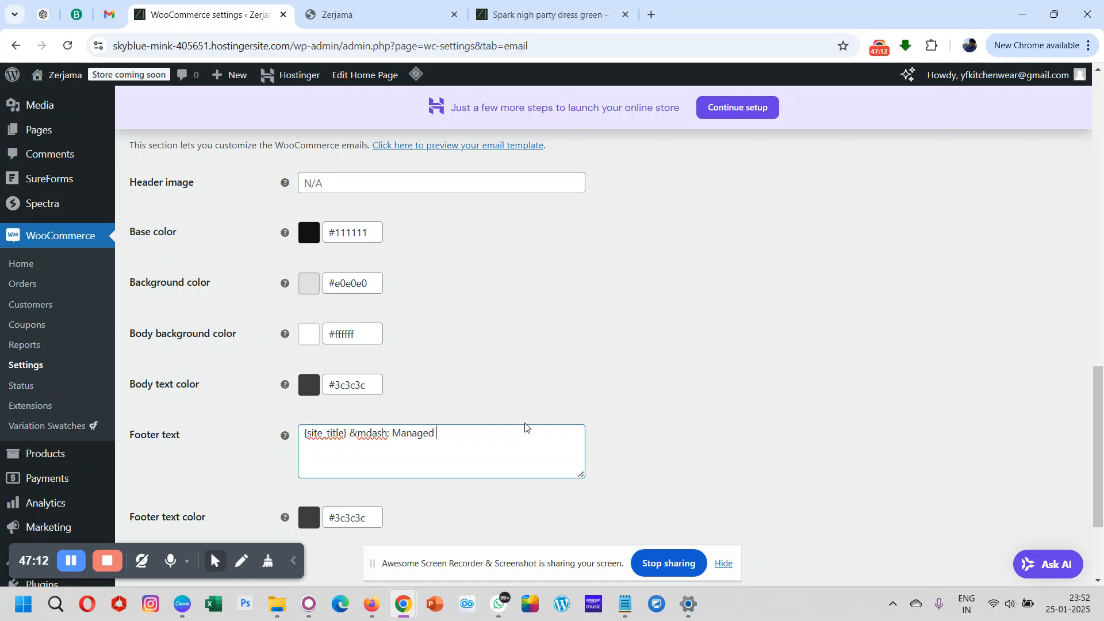
type("by RIOR ")
type("Business")
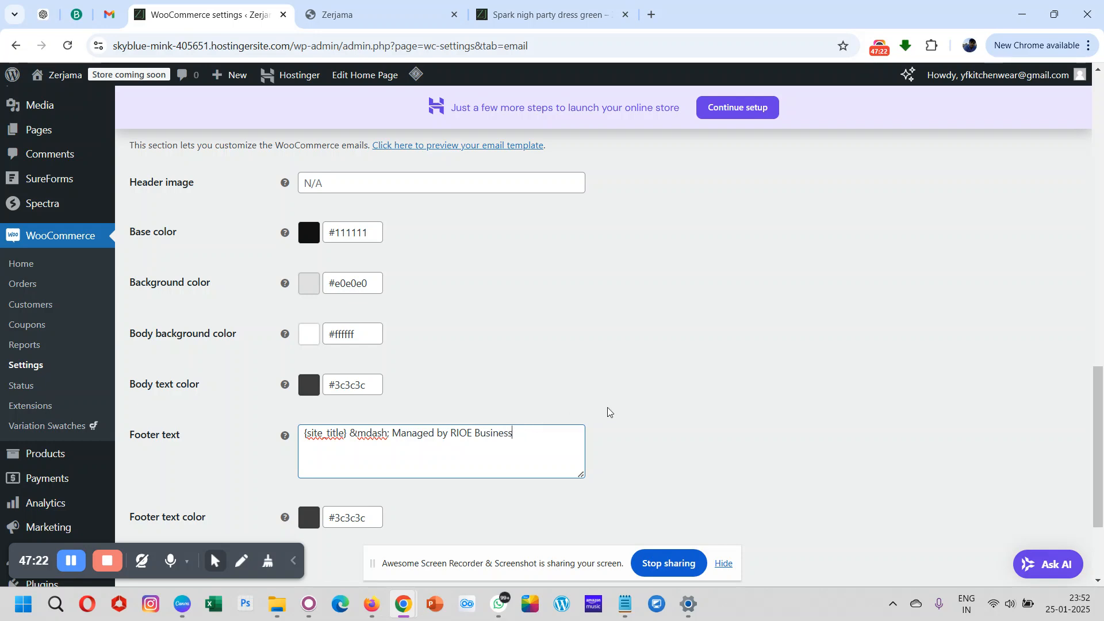
scroll(608, 412, "down", 3)
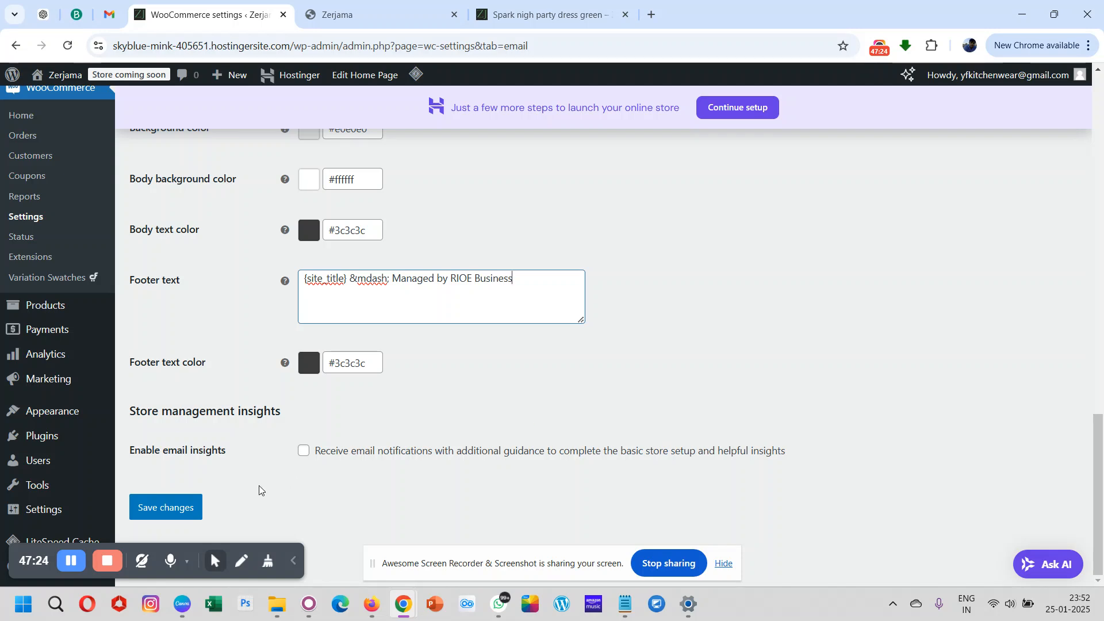
Save the colour and footer changes and reload the preview to check the #111111 header
left_click(171, 508)
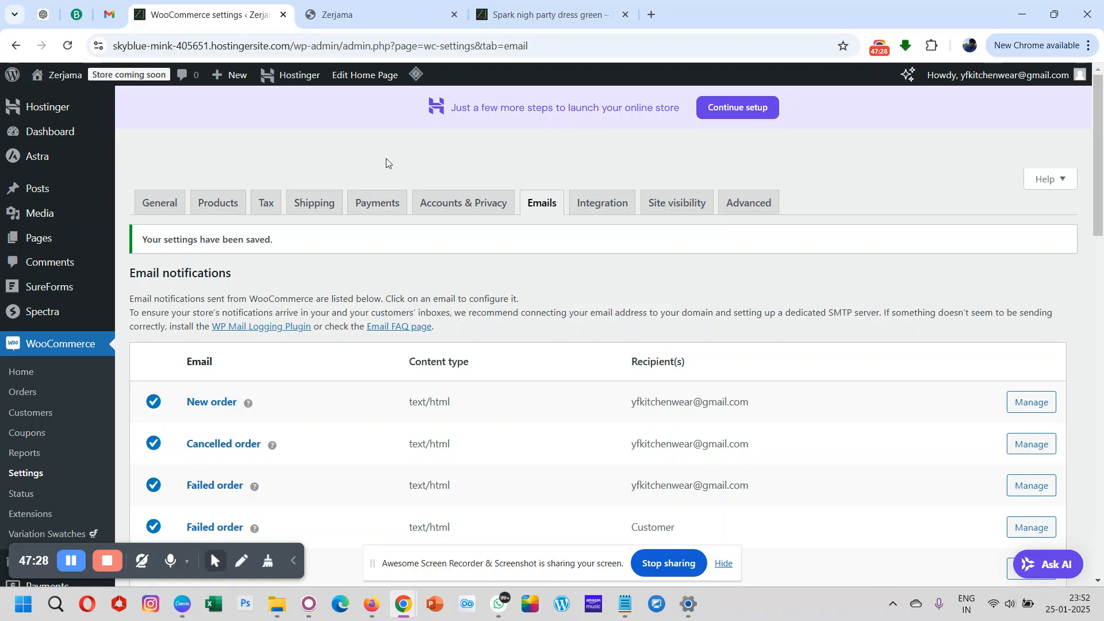
left_click(375, 5)
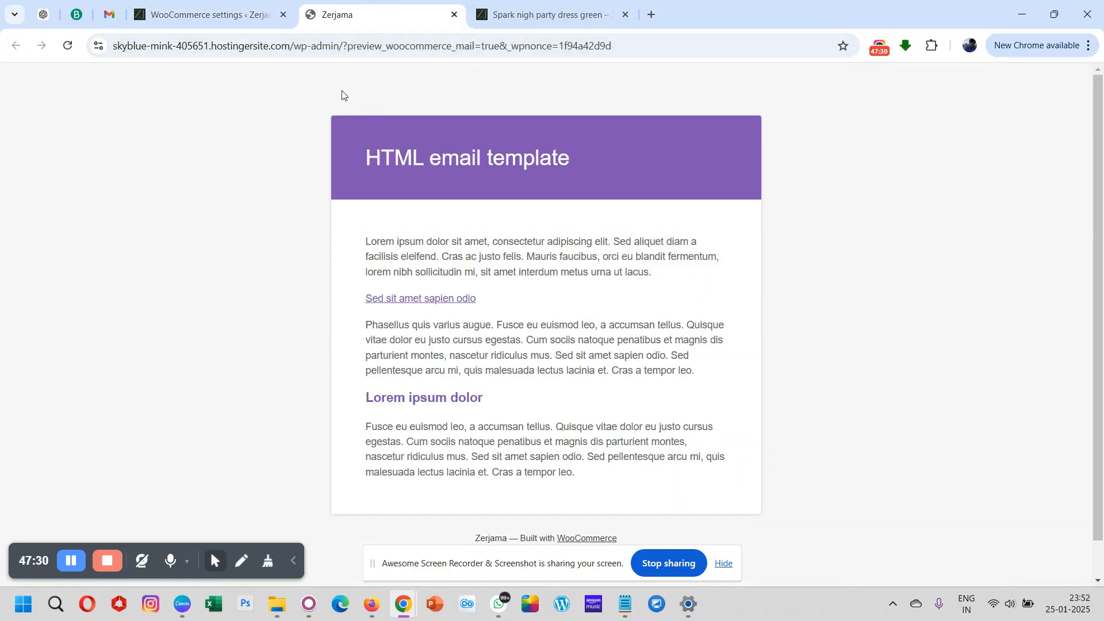
left_click(69, 46)
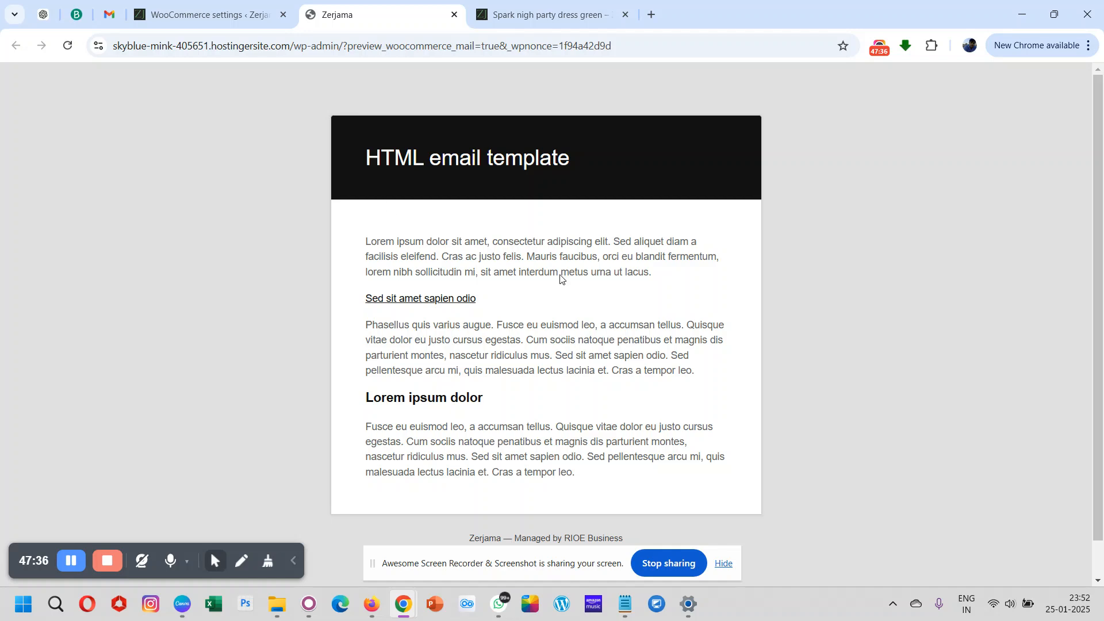
scroll(568, 300, "down", 1)
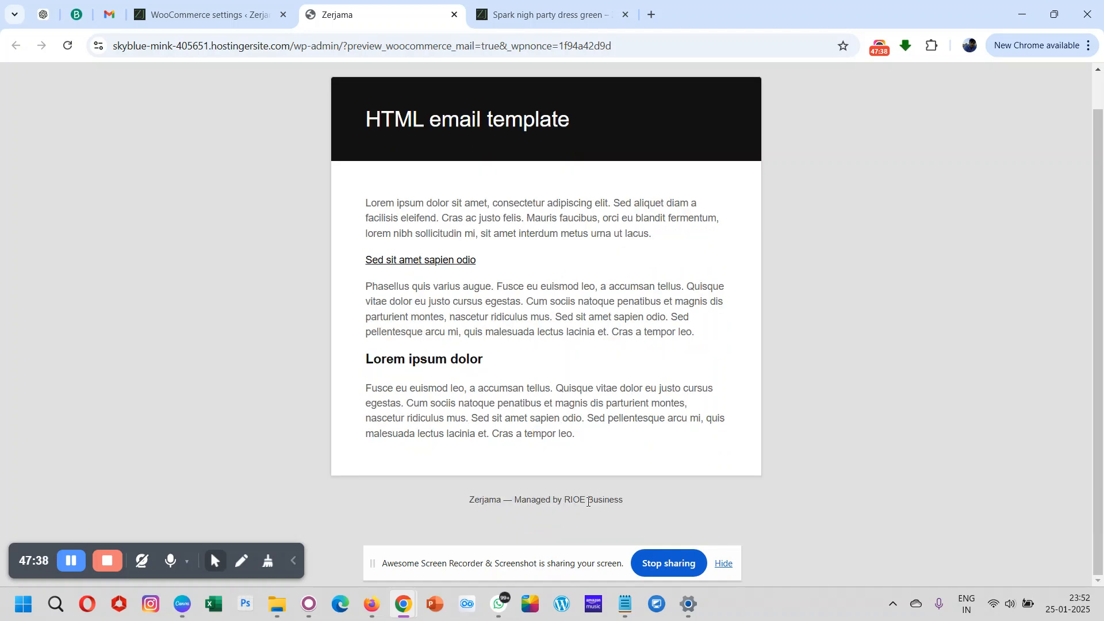
scroll(541, 284, "up", 1)
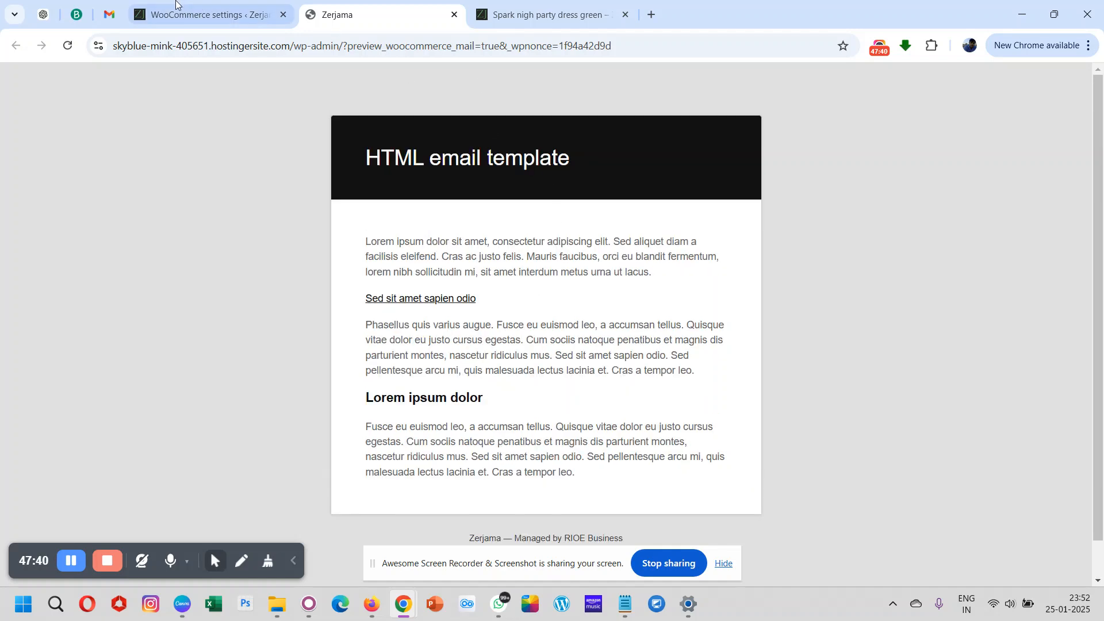
left_click(198, 12)
scroll(447, 345, "down", 4)
scroll(448, 345, "up", 10)
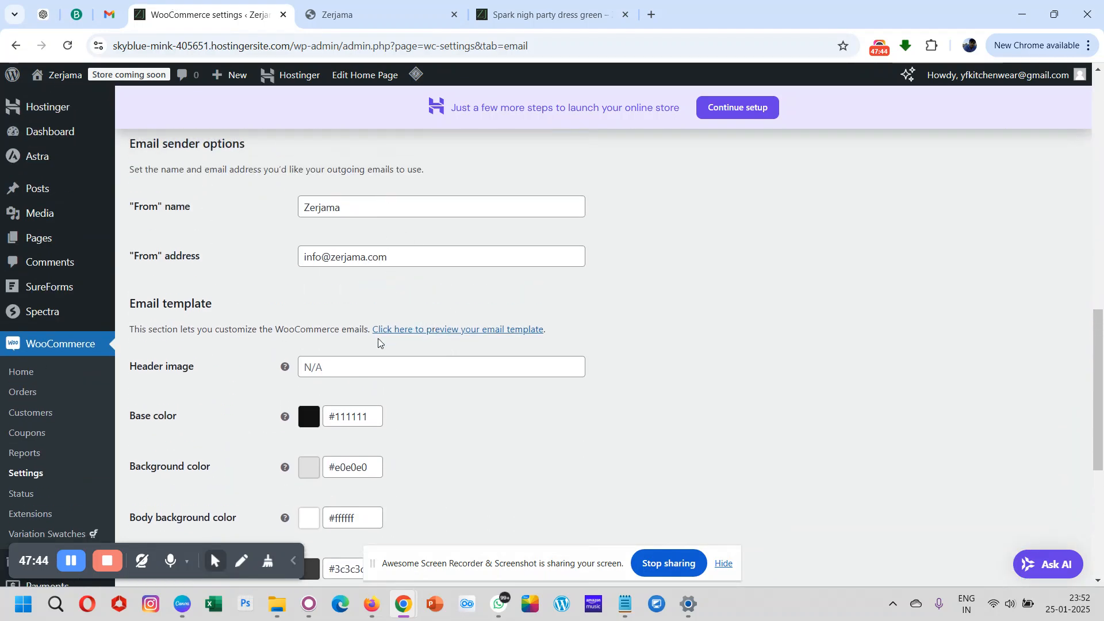
Open Add New Post and the Media Library in background browser tabs
left_click(447, 360)
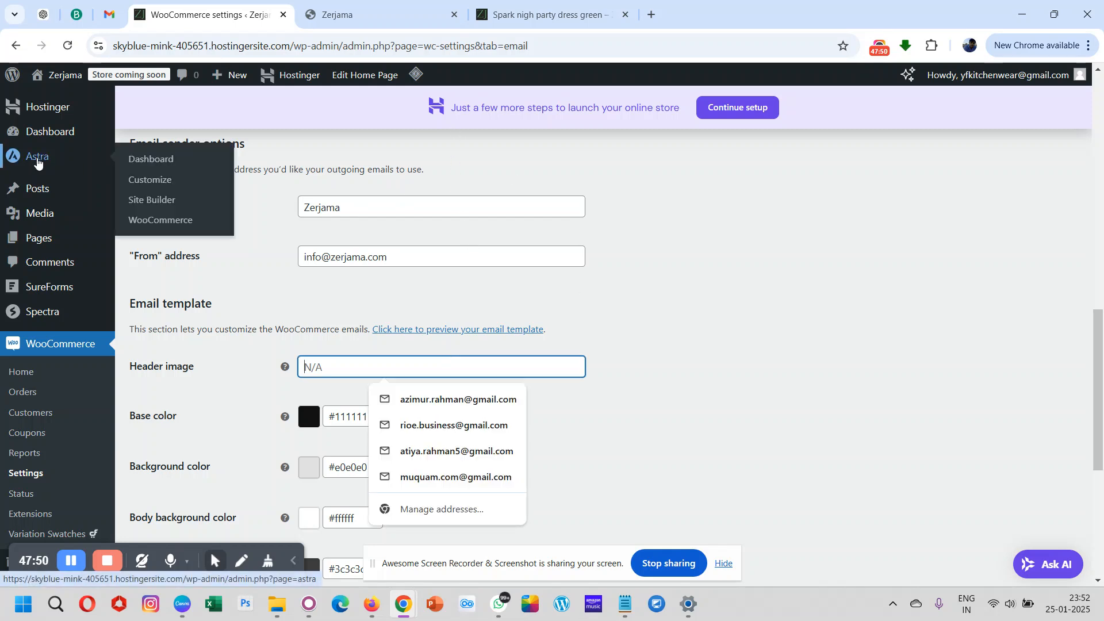
mouse_move(37, 189)
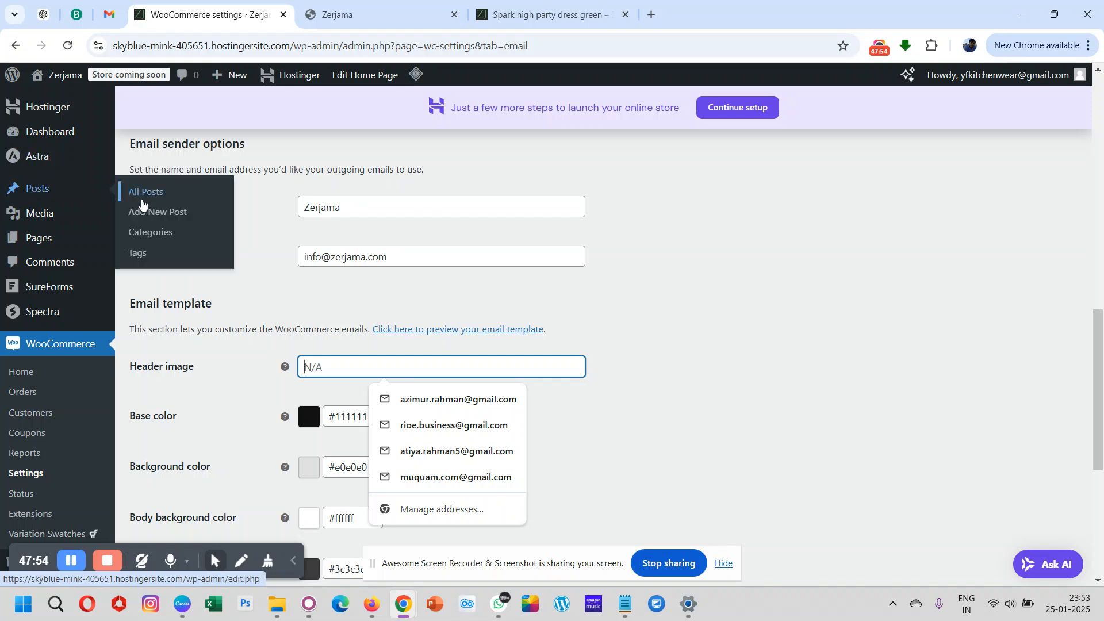
right_click(148, 215)
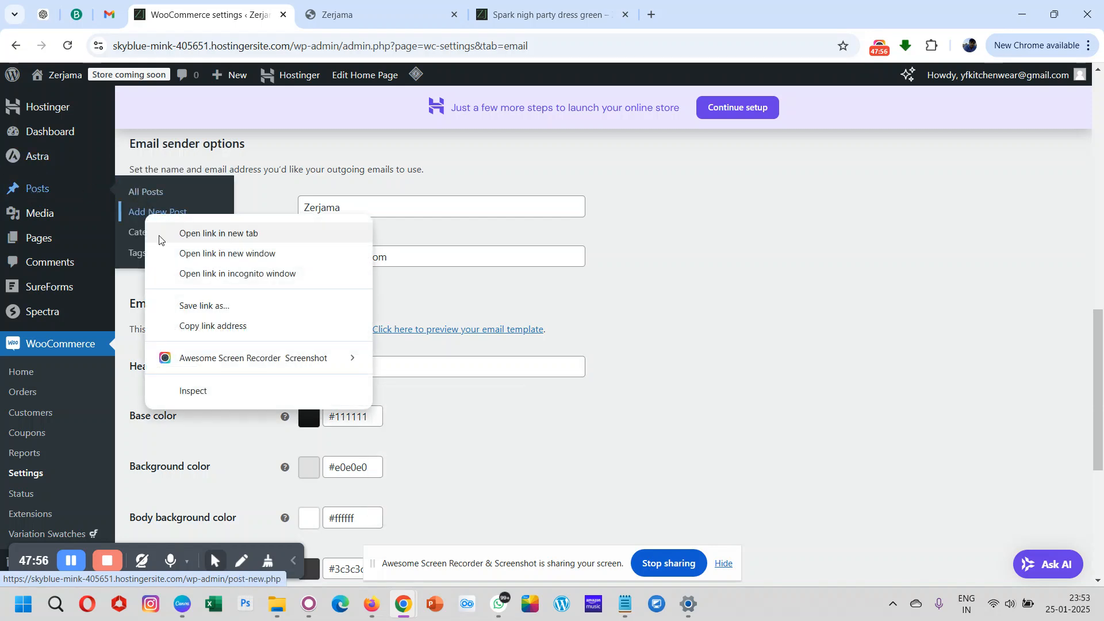
left_click(198, 234)
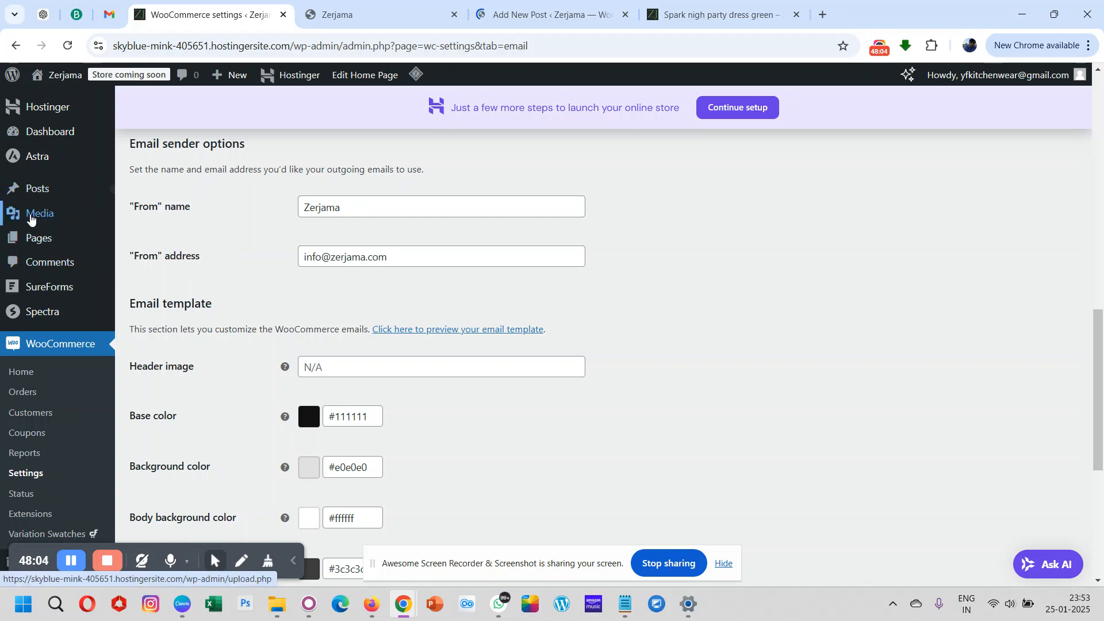
right_click(30, 218)
left_click(75, 234)
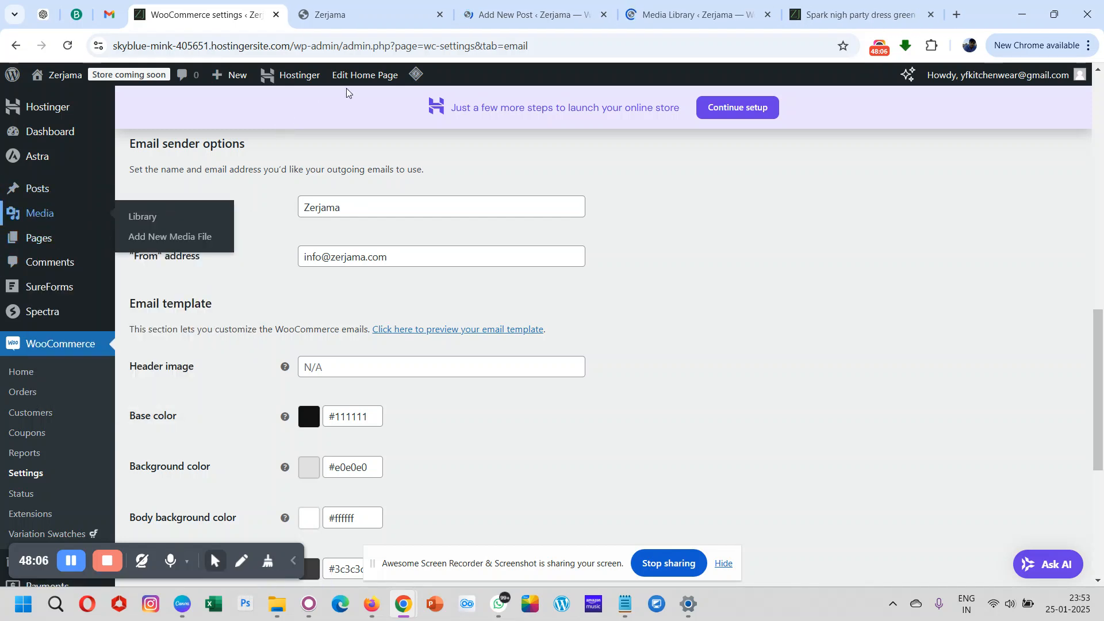
Upload the ZerJama-copy-300.png logo to the Media Library
left_click(680, 17)
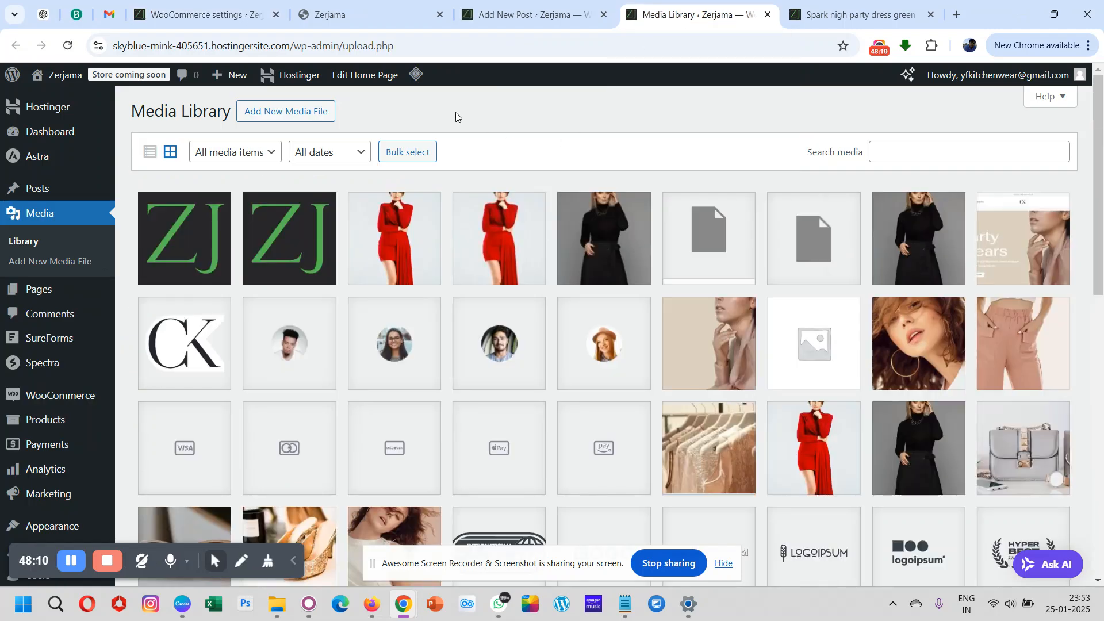
left_click(301, 118)
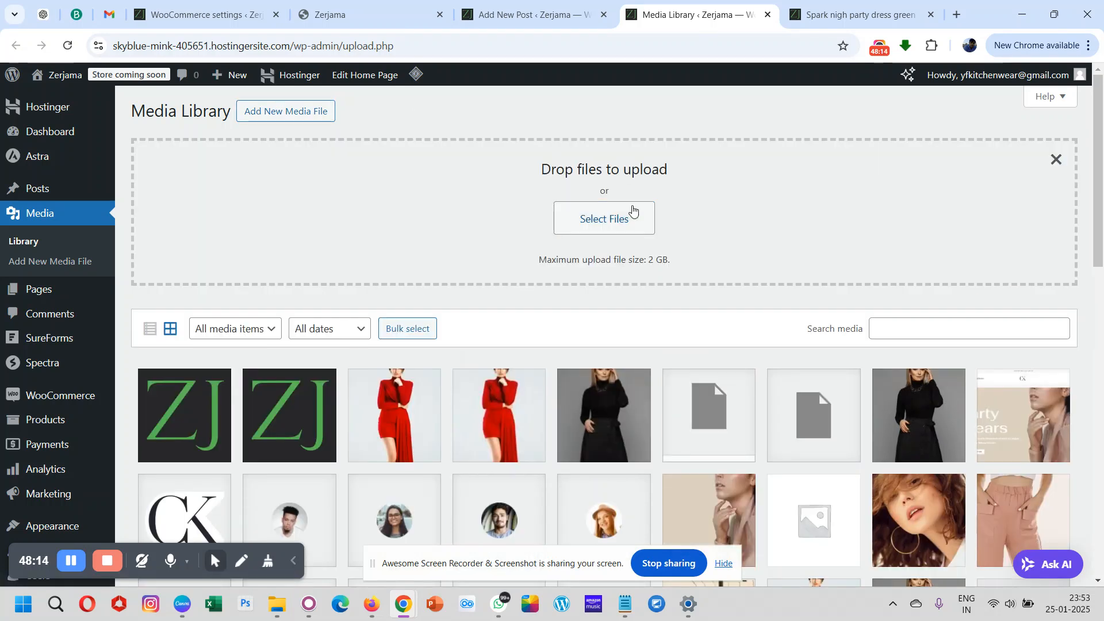
left_click(632, 210)
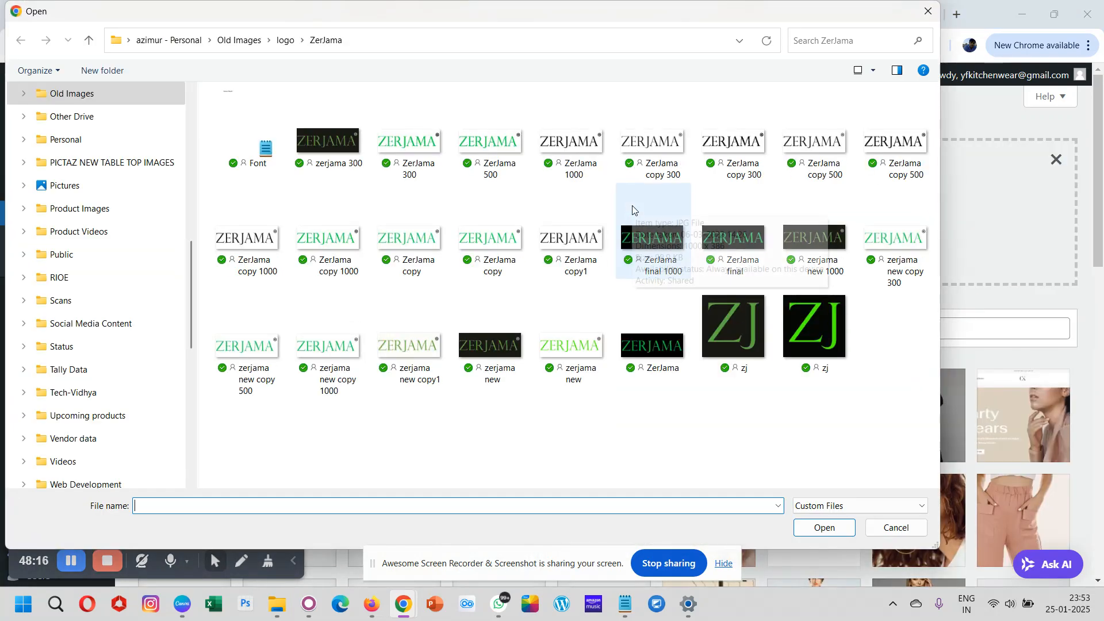
double_click(716, 145)
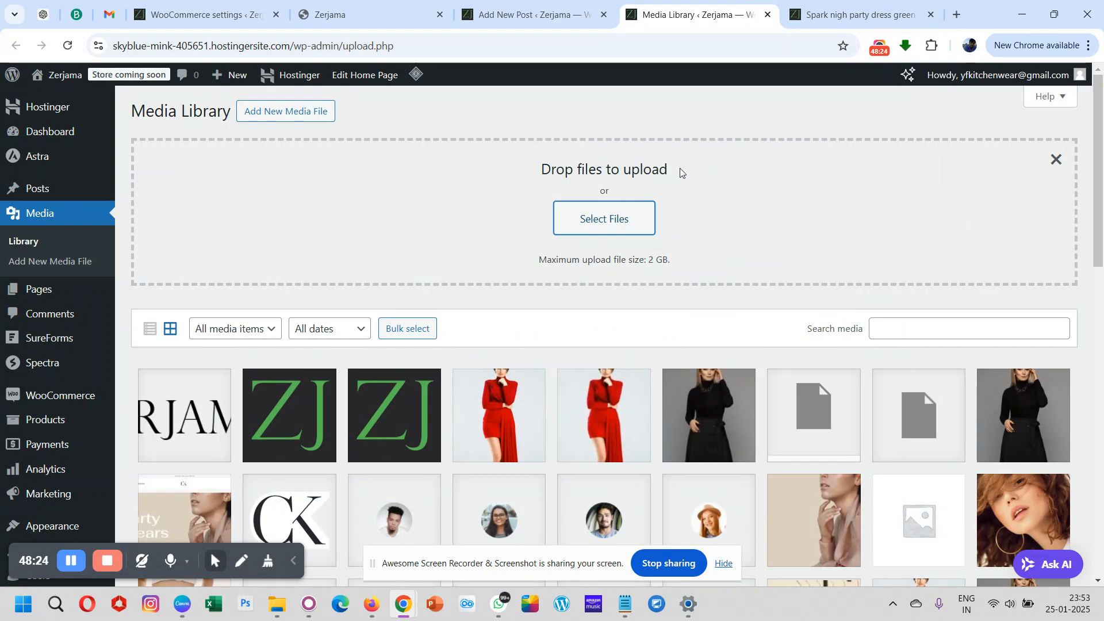
Copy the uploaded logo's file URL and return to the WooCommerce email settings
left_click(200, 393)
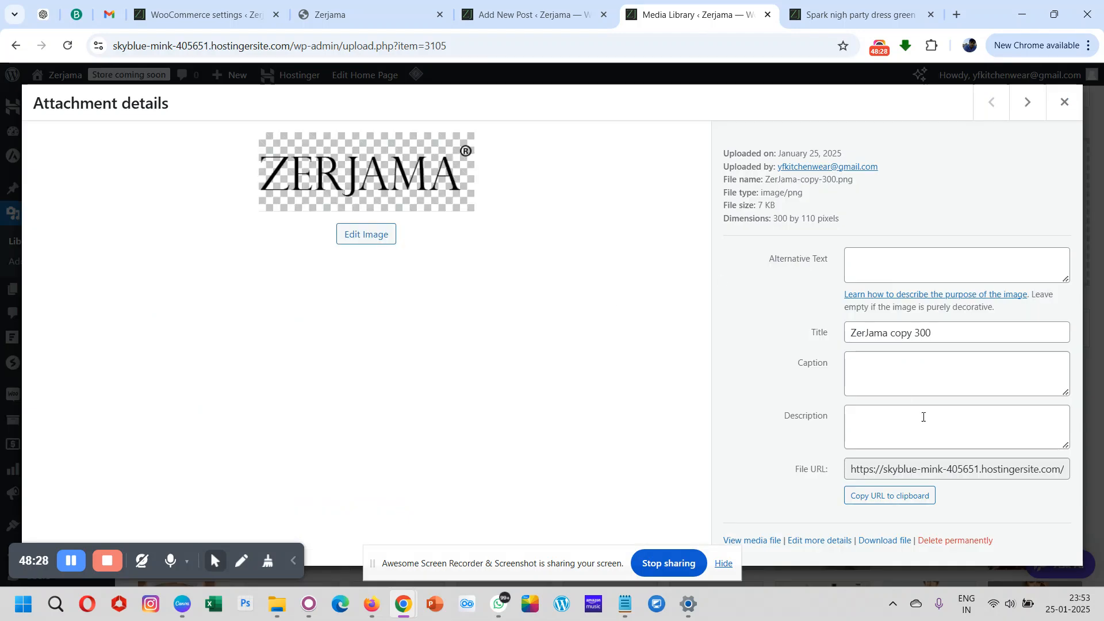
left_click(882, 498)
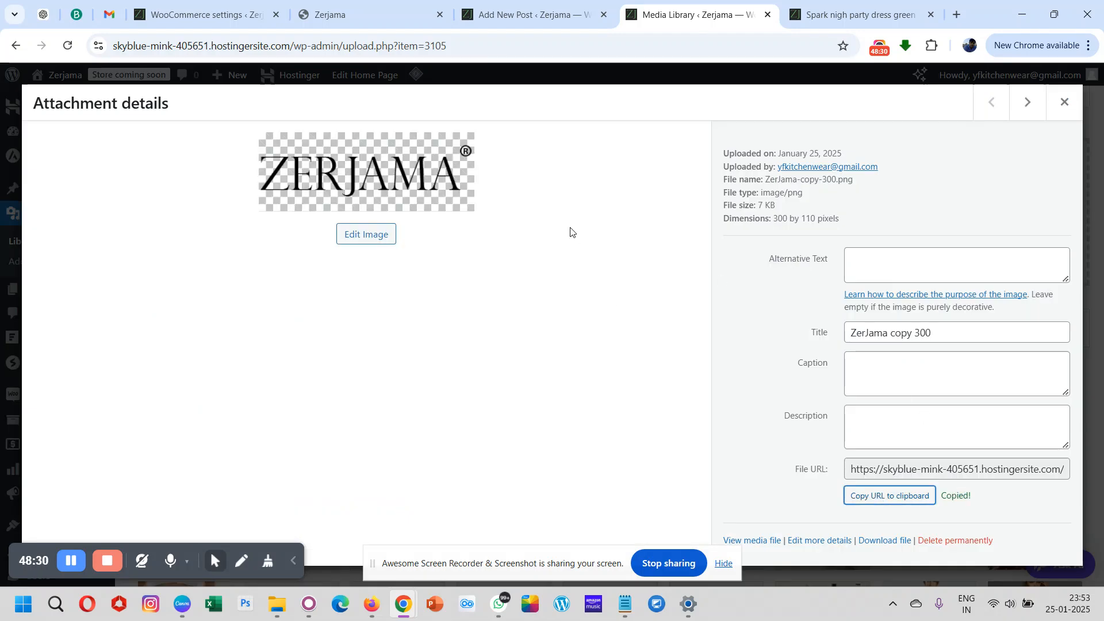
left_click(543, 5)
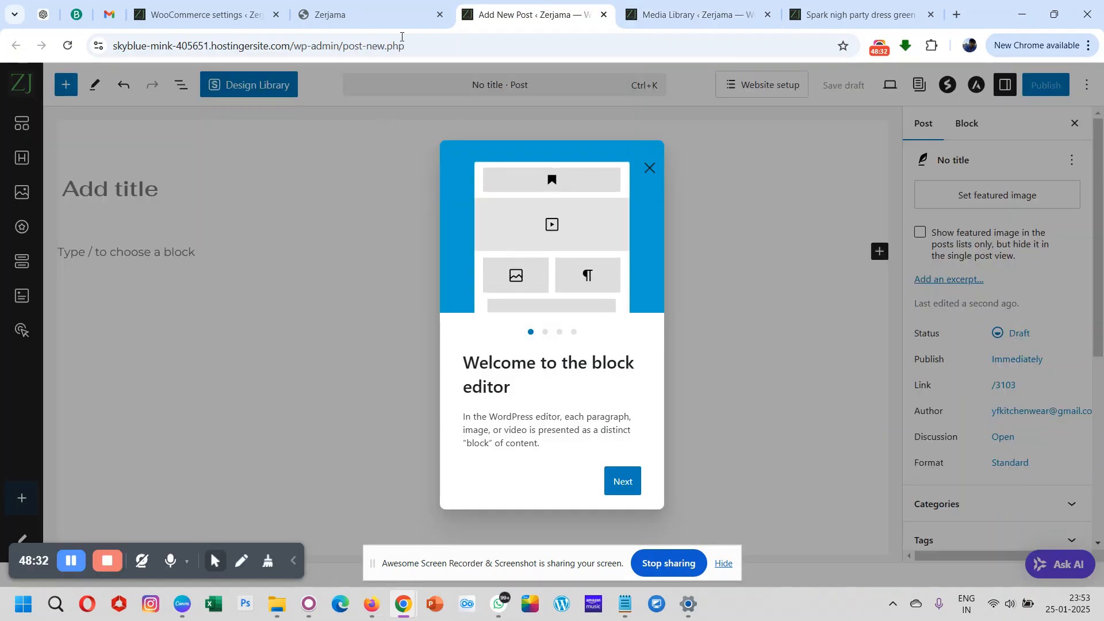
left_click(438, 3)
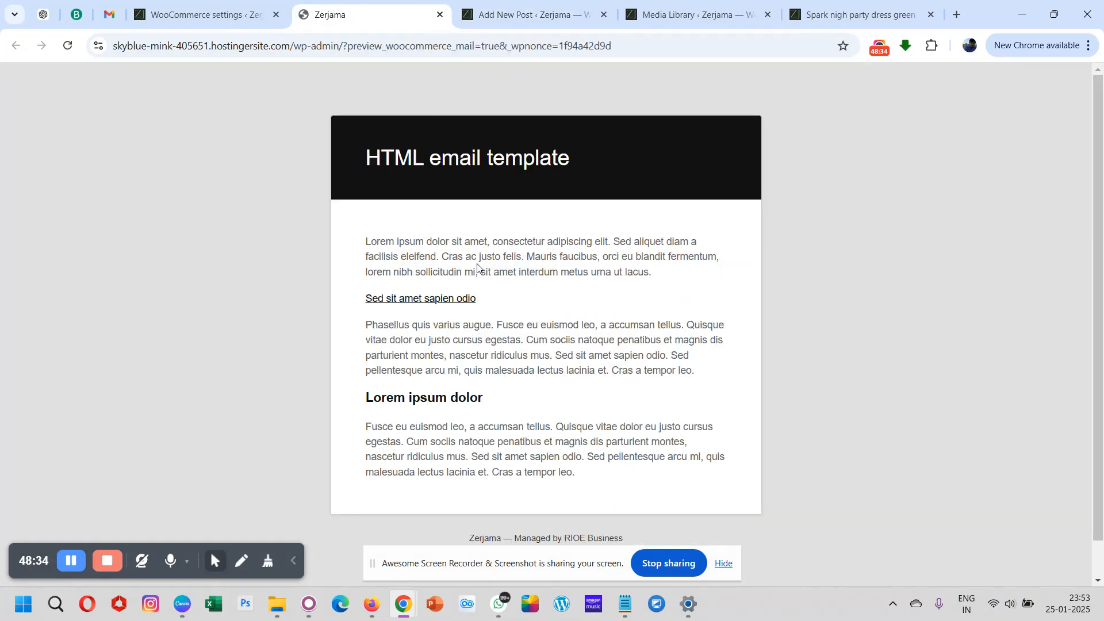
left_click(205, 4)
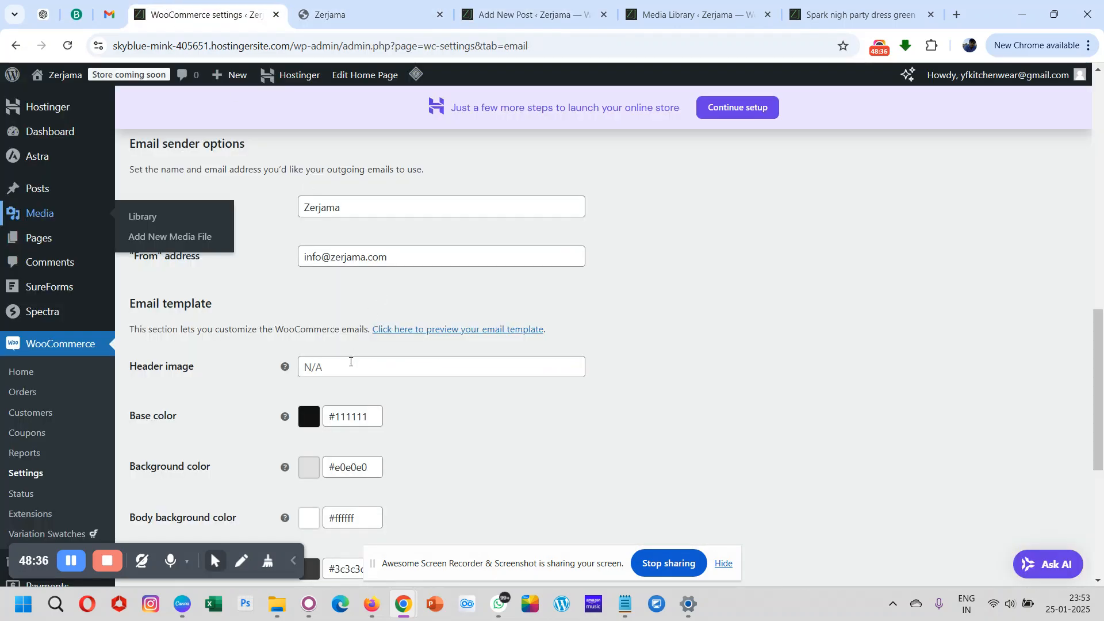
Paste the ZerJama-copy-300.png URL into the email Header image field and save changes
left_click(351, 361)
key("ctrl+v")
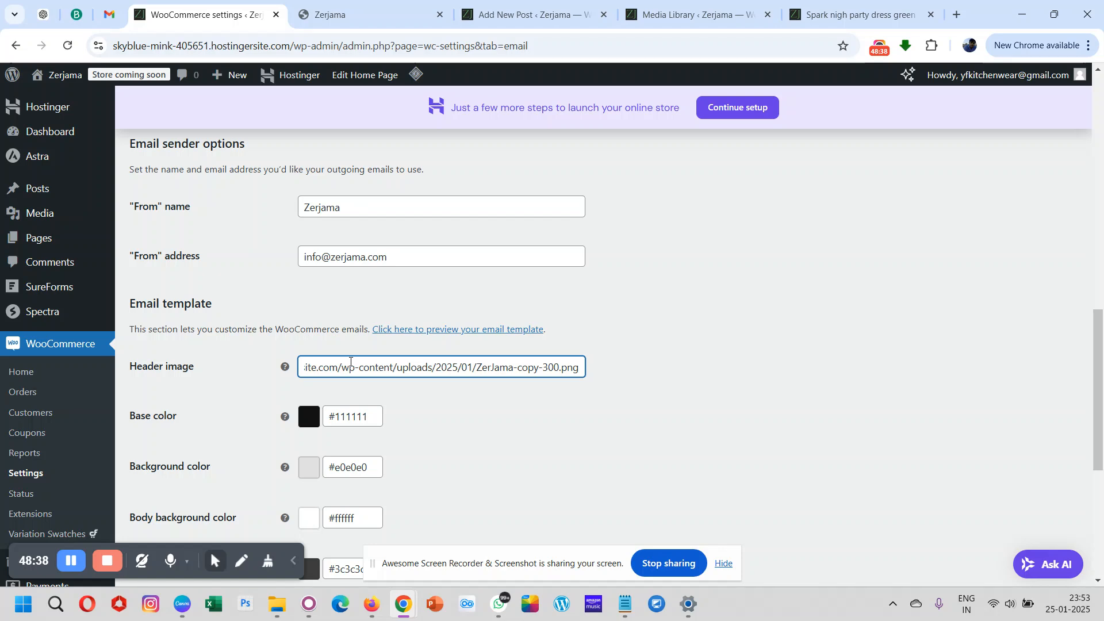
left_click(636, 402)
scroll(637, 403, "down", 5)
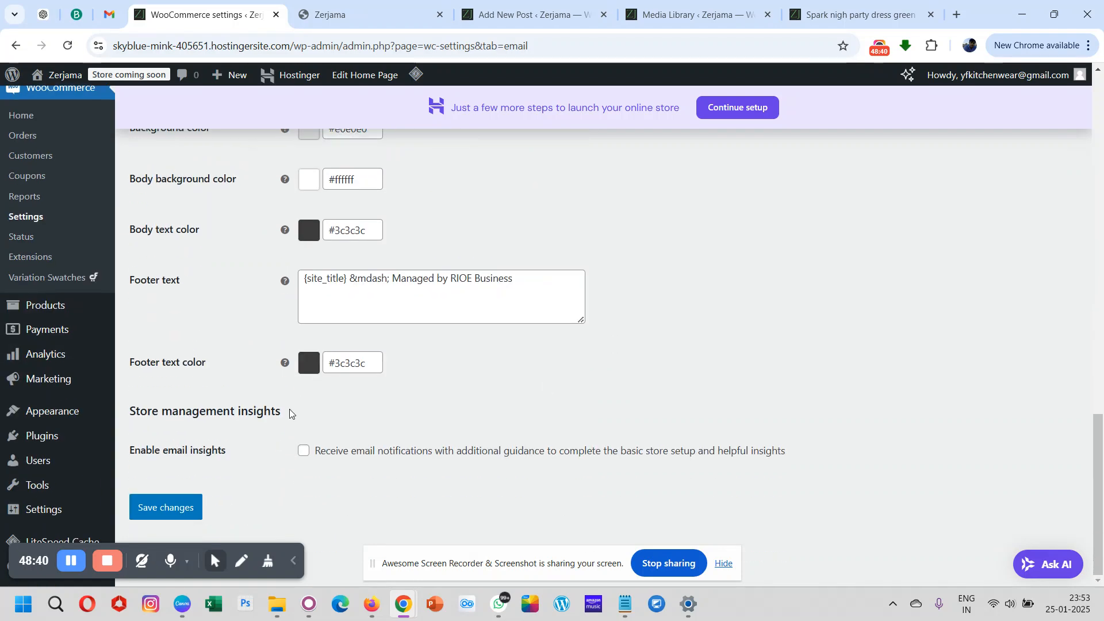
left_click(155, 506)
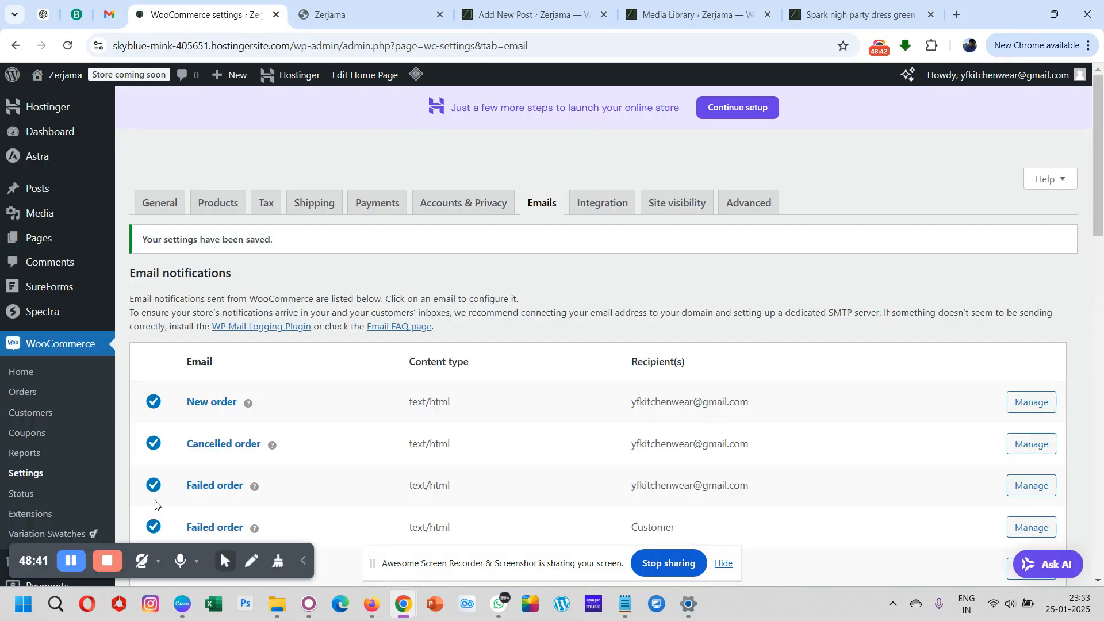
left_click(503, 3)
left_click(698, 13)
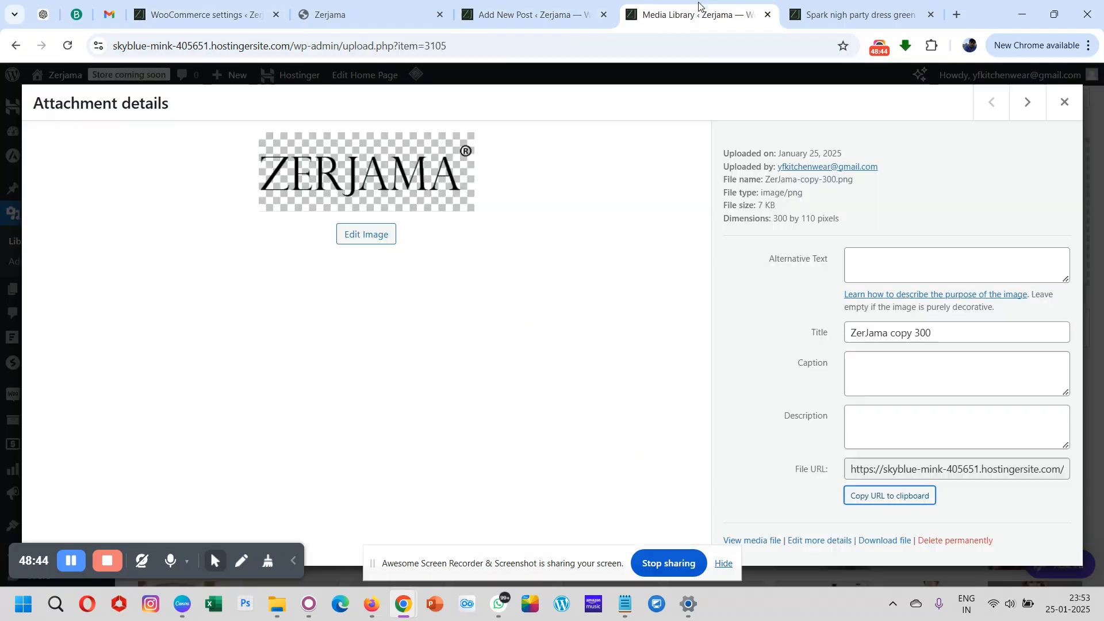
left_click(838, 7)
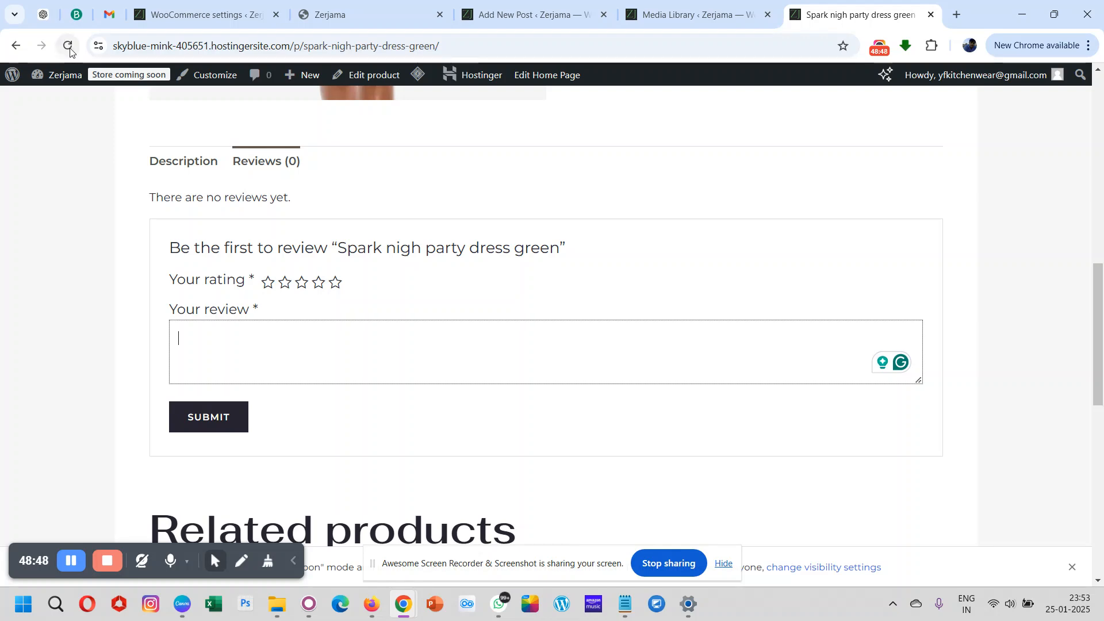
Reload the email template preview to check the ZERJAMA logo header
left_click(346, 3)
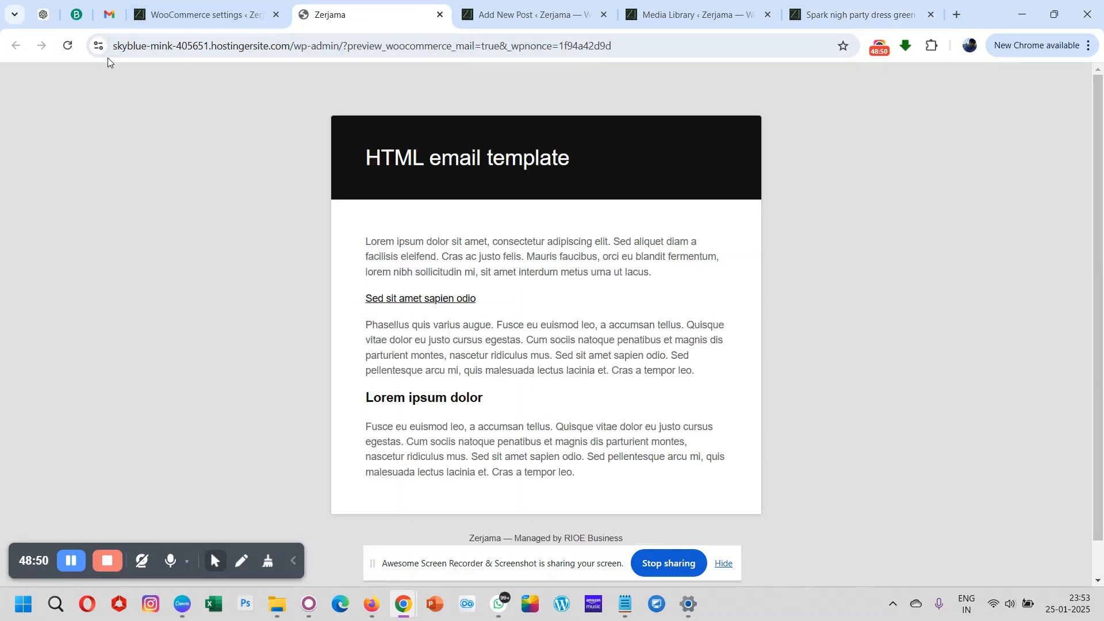
left_click(67, 50)
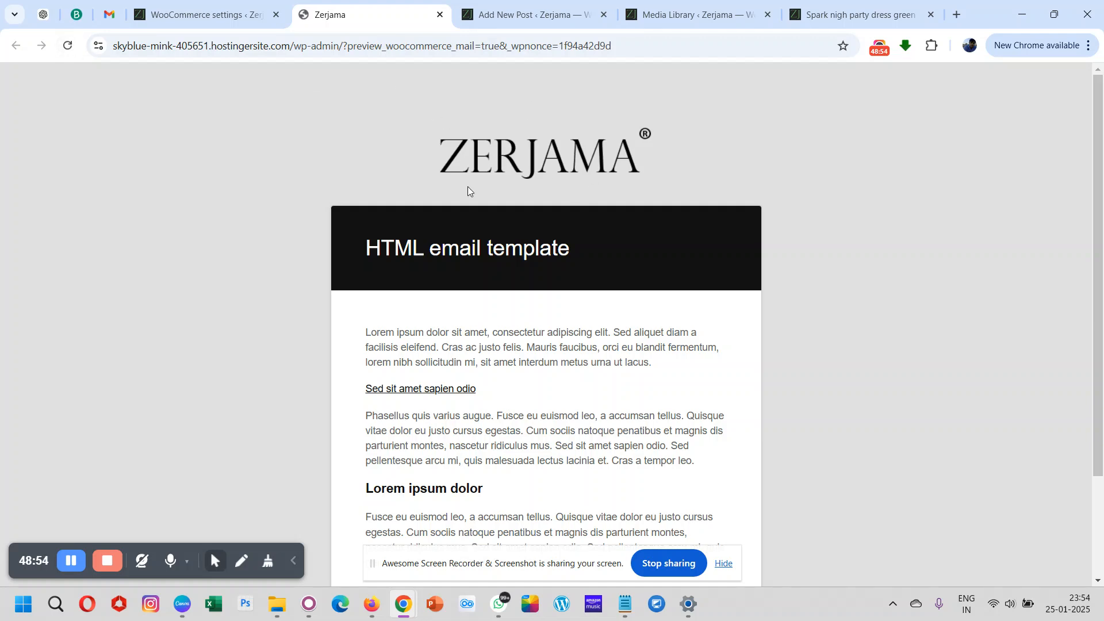
scroll(427, 279, "down", 1)
scroll(427, 278, "down", 2)
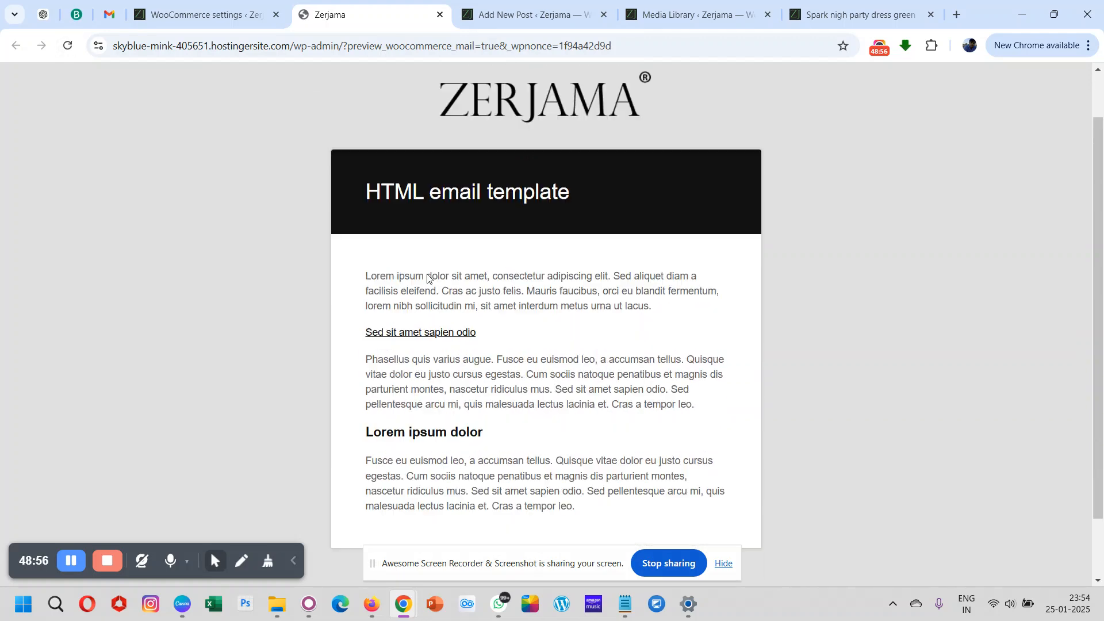
scroll(388, 72, "up", 3)
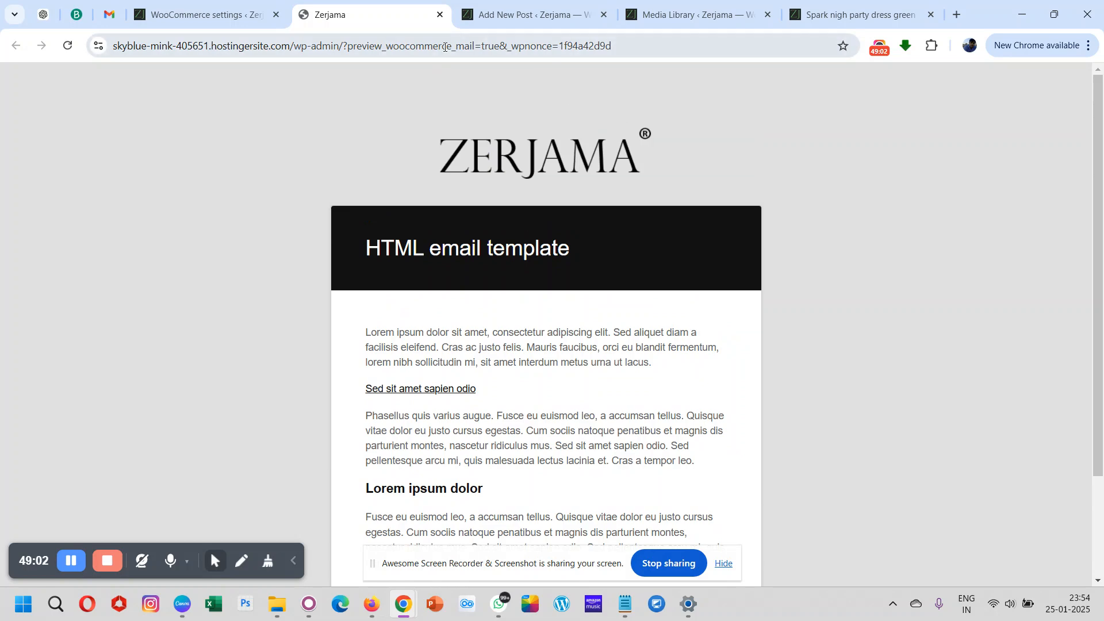
Close the extra Zerjama site tab and review the saved WooCommerce Emails settings
left_click(440, 17)
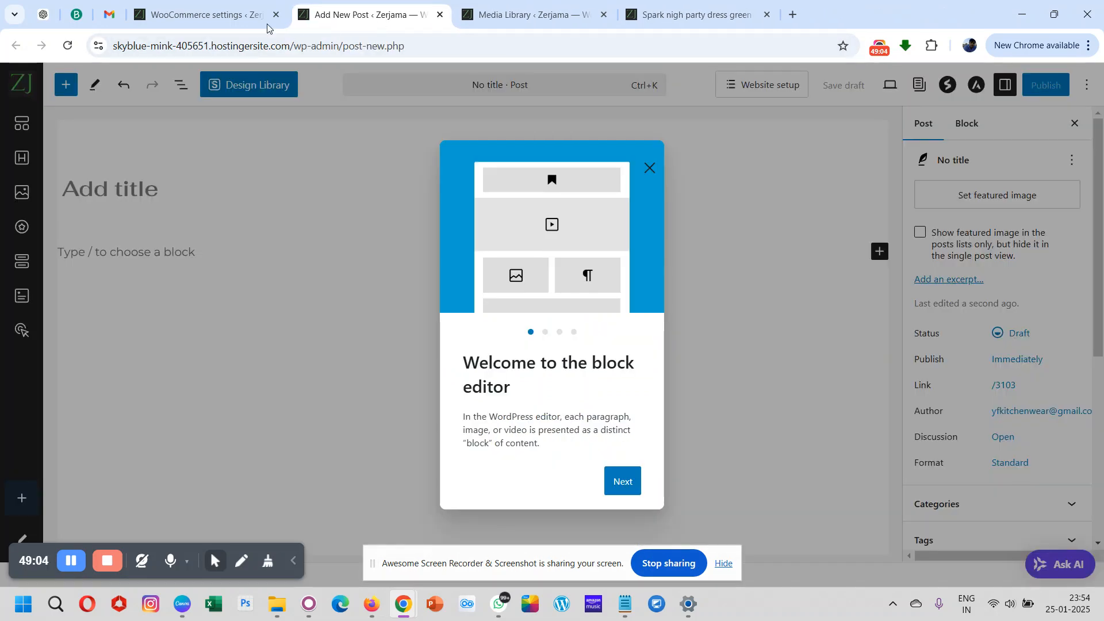
left_click(225, 17)
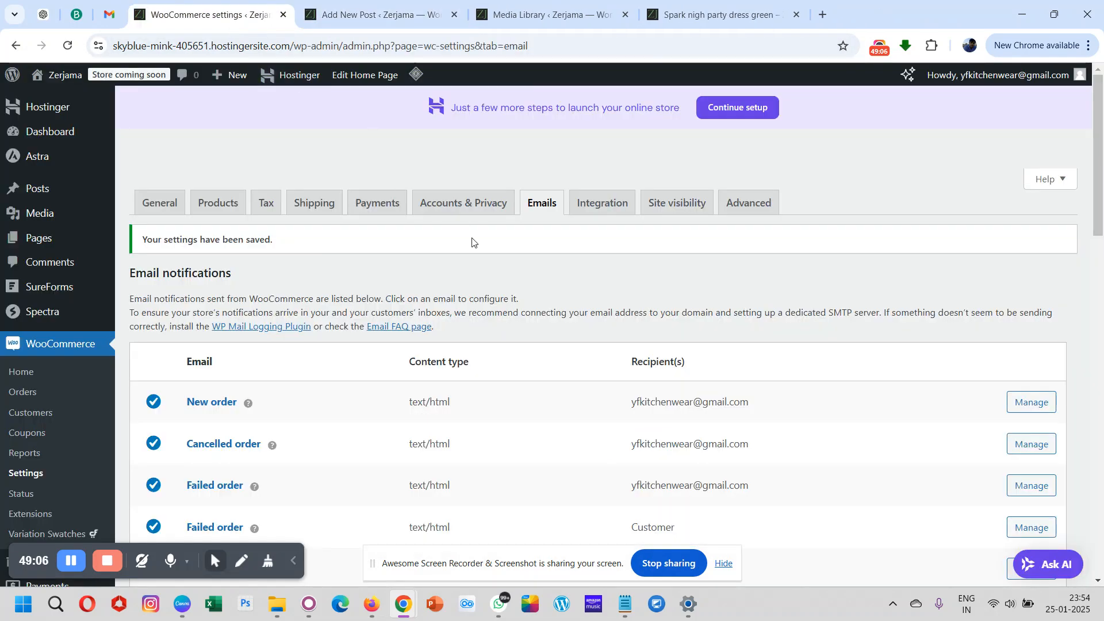
scroll(547, 299, "down", 15)
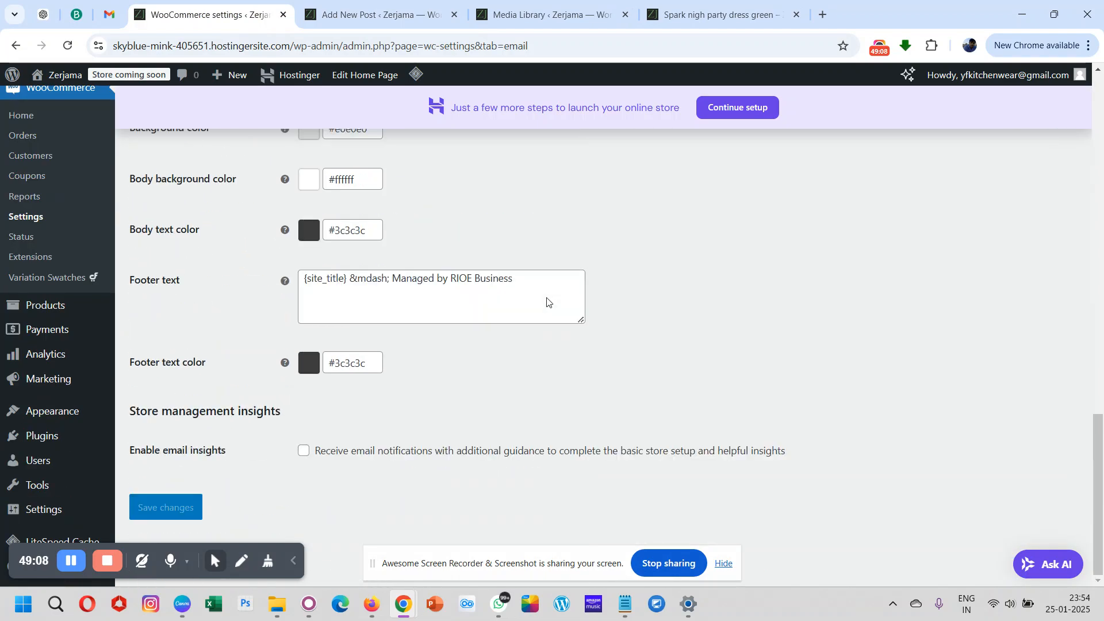
scroll(547, 300, "up", 3)
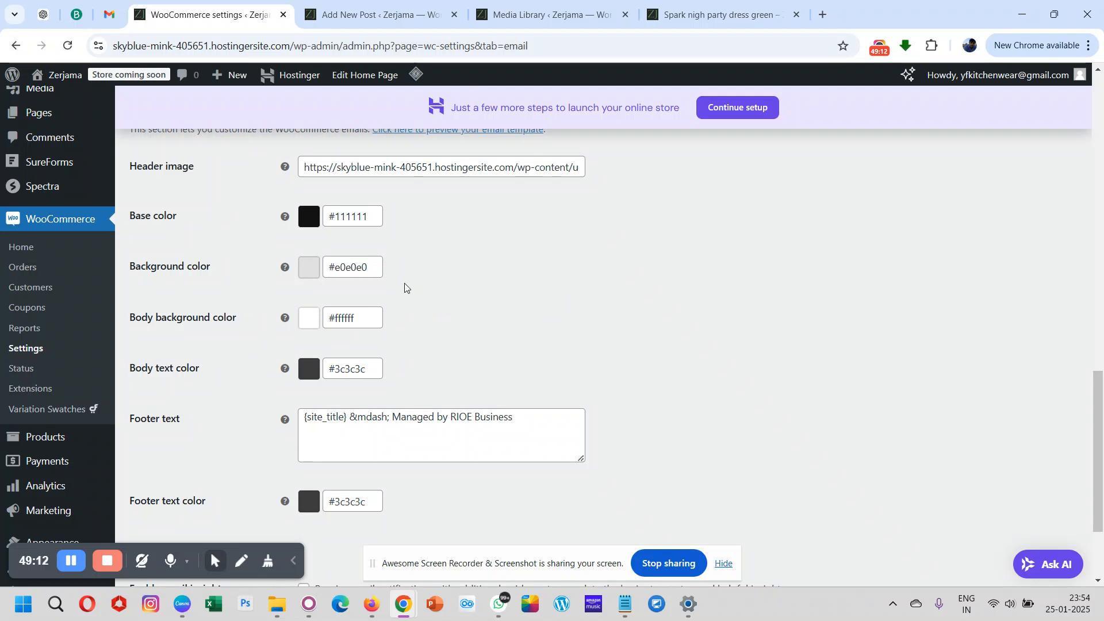
scroll(404, 288, "up", 1)
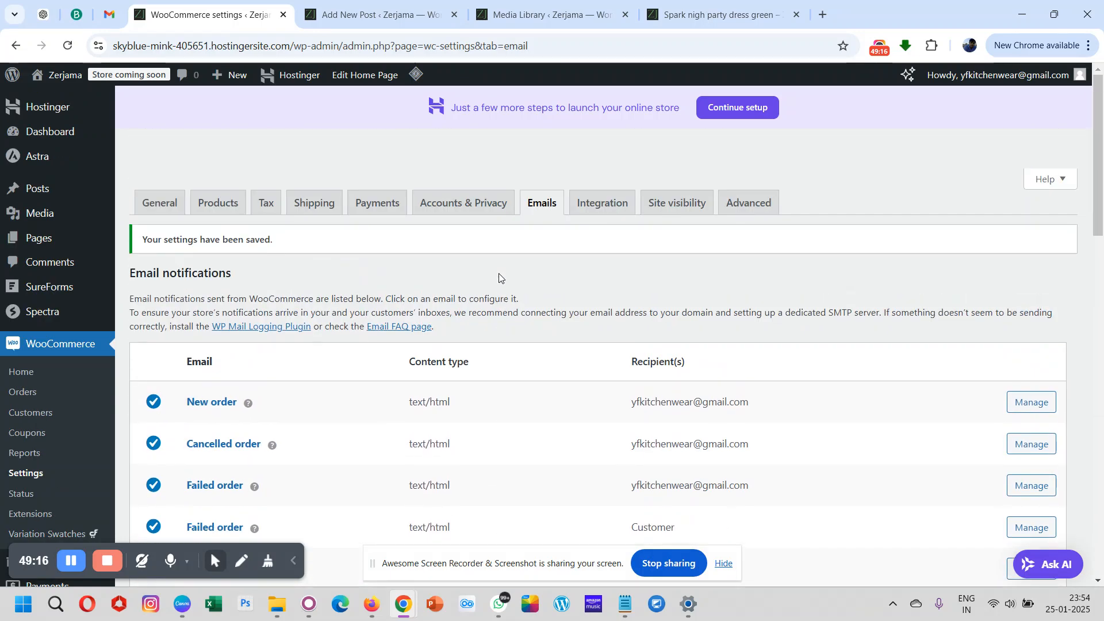
Set the store's Site visibility to Live and save
left_click(613, 211)
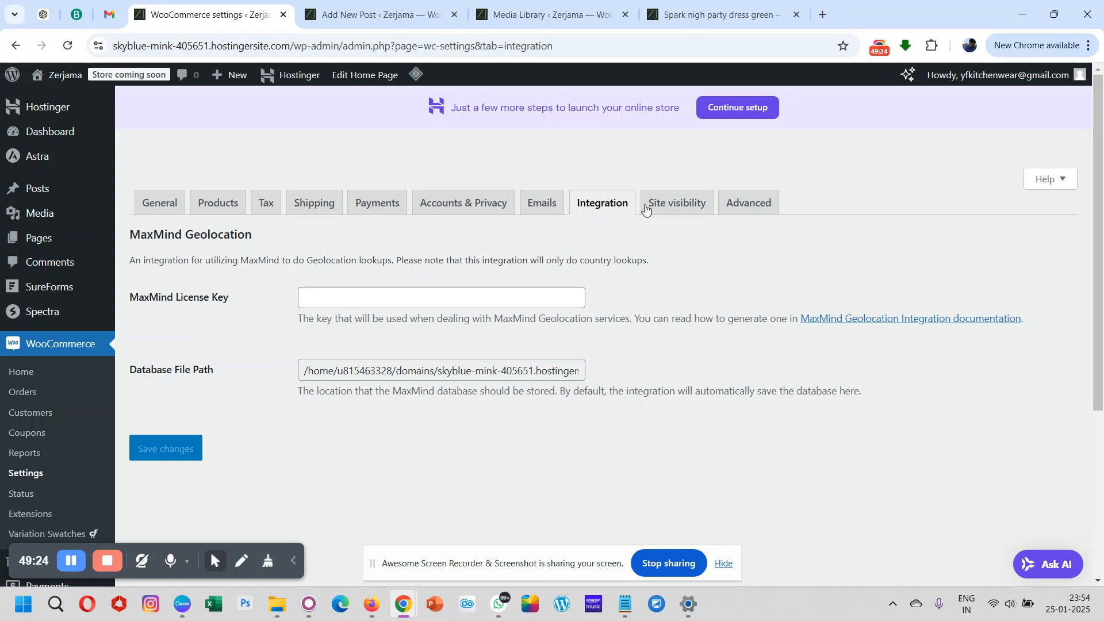
left_click(675, 211)
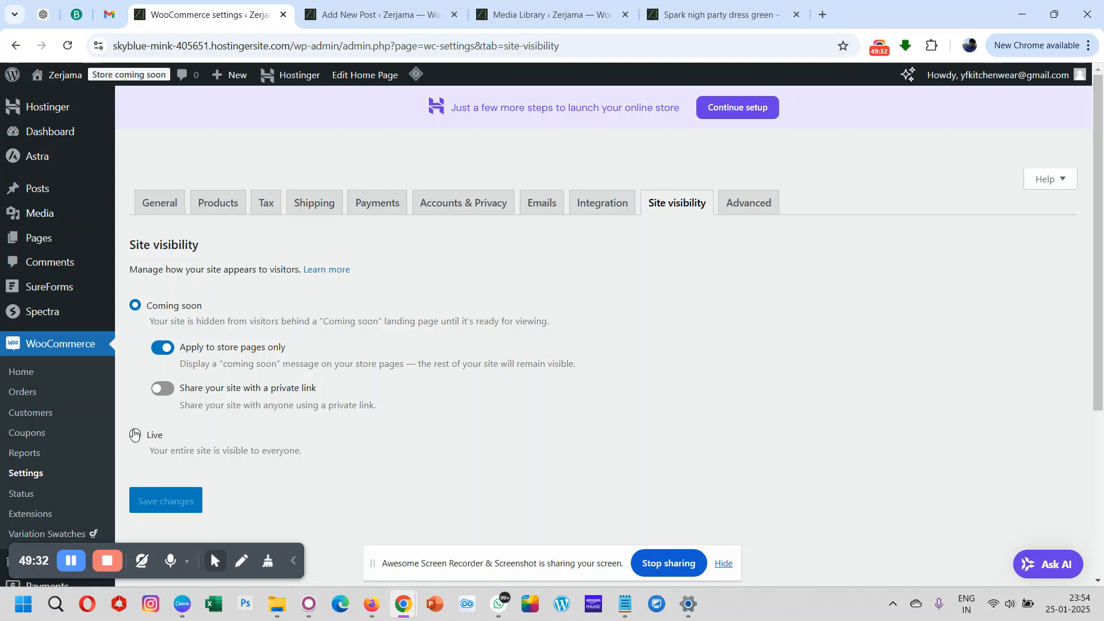
left_click(134, 435)
left_click(152, 423)
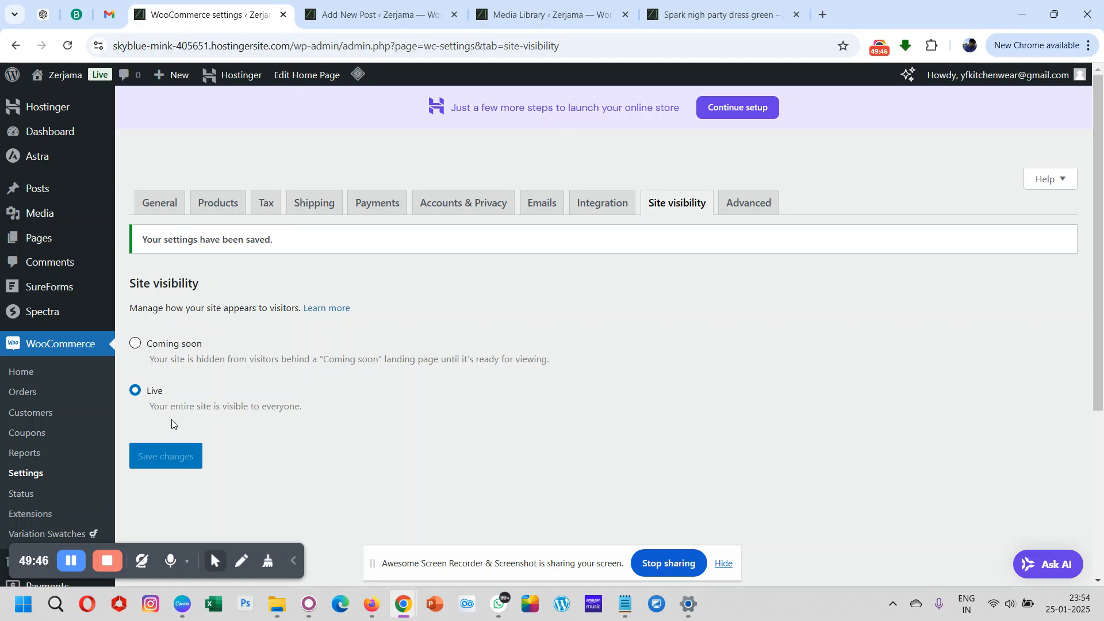
Open the Advanced settings to review the Cart, Checkout and My account page setup
scroll(339, 352, "down", 3)
scroll(339, 352, "up", 3)
left_click(746, 214)
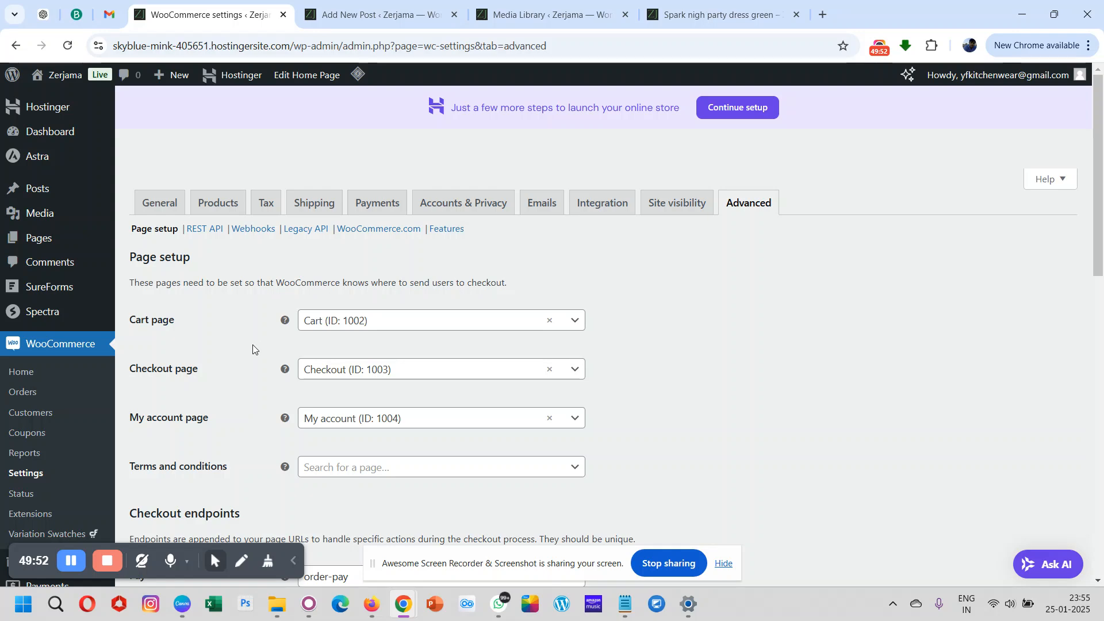
scroll(251, 348, "down", 1)
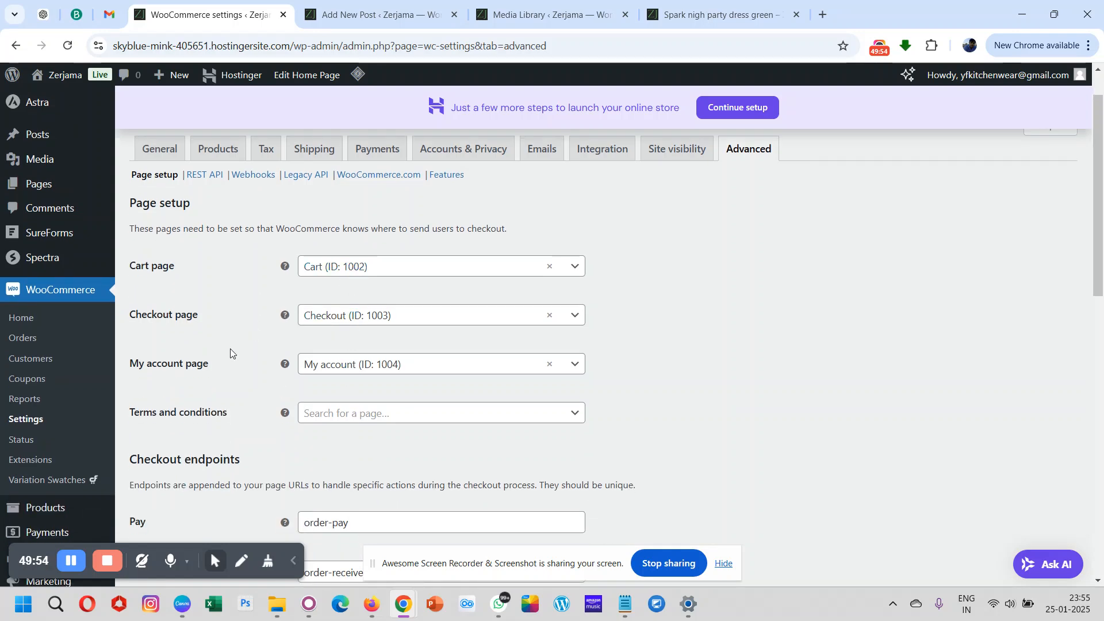
scroll(231, 352, "down", 8)
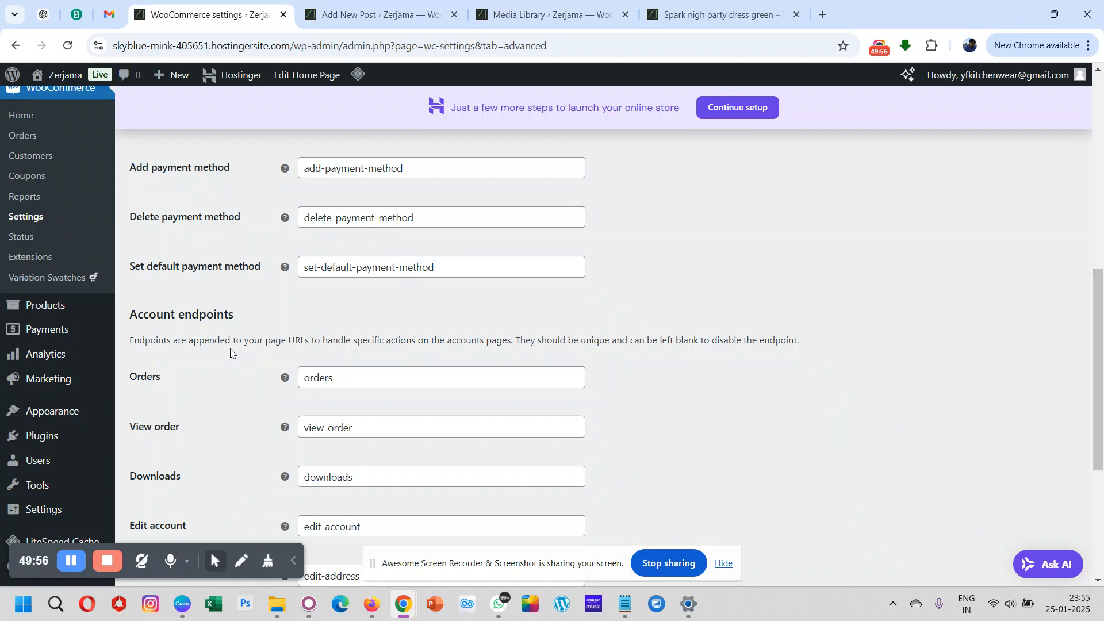
scroll(231, 353, "down", 5)
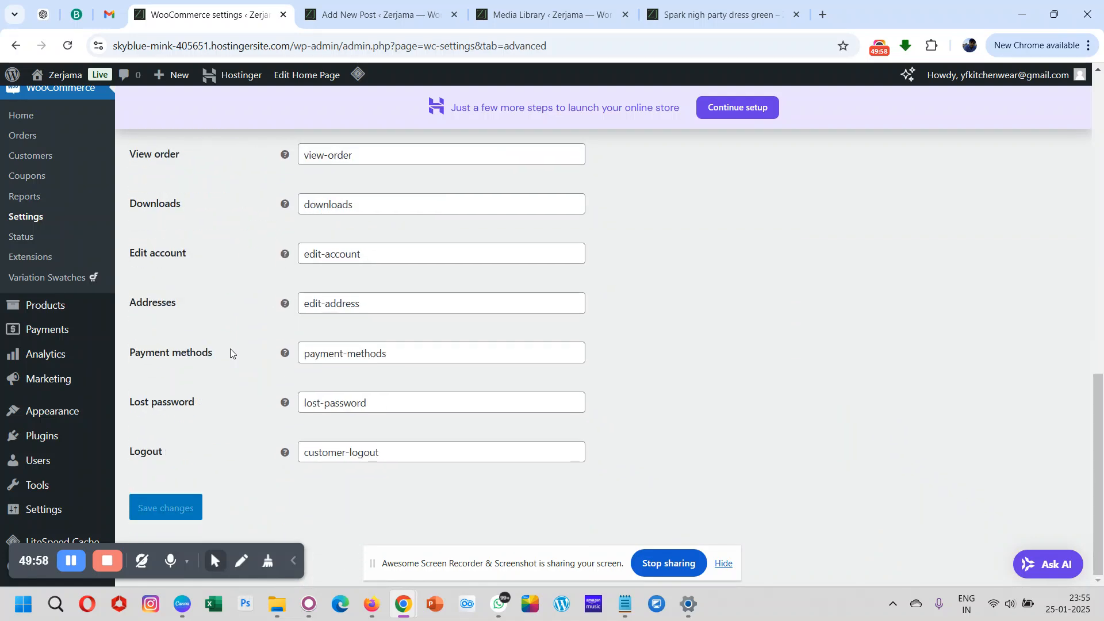
scroll(230, 351, "up", 13)
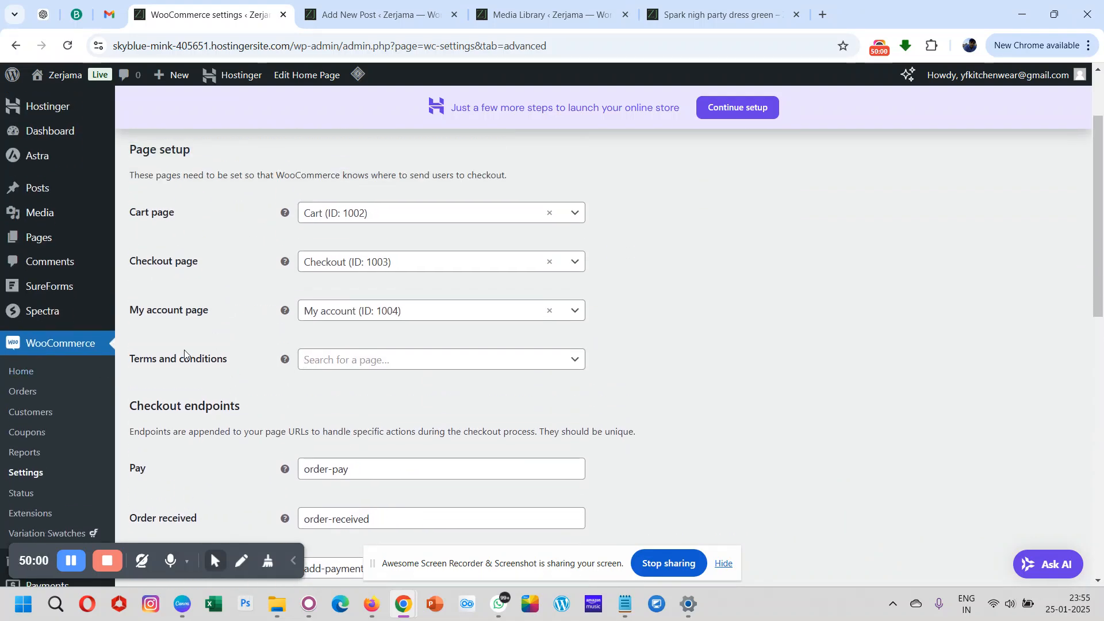
left_click(346, 360)
type("ter")
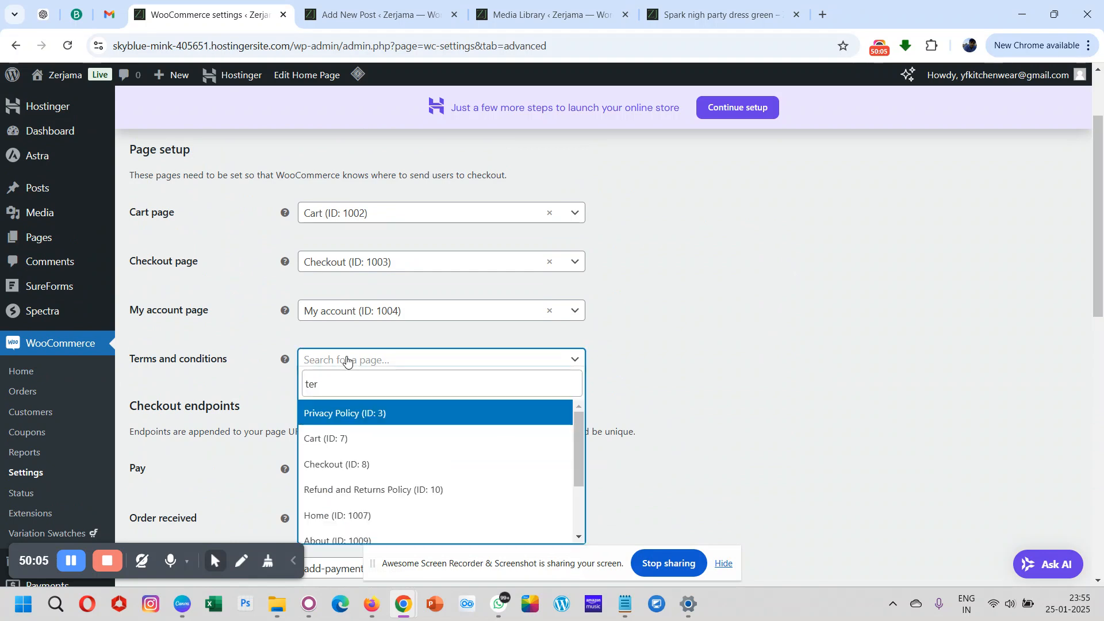
type("m")
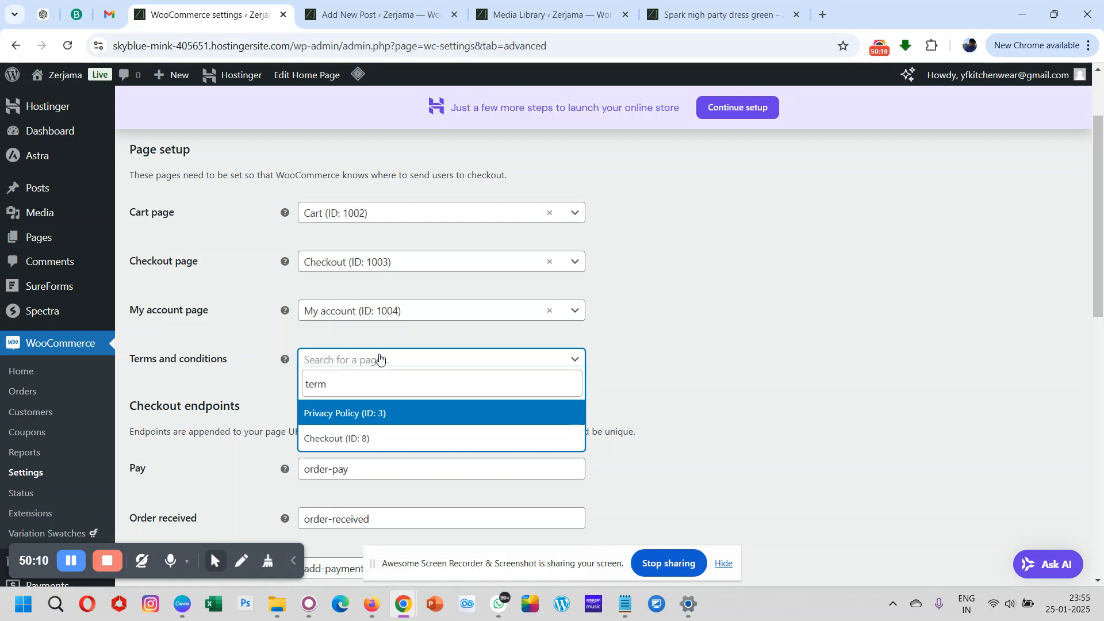
left_click(665, 344)
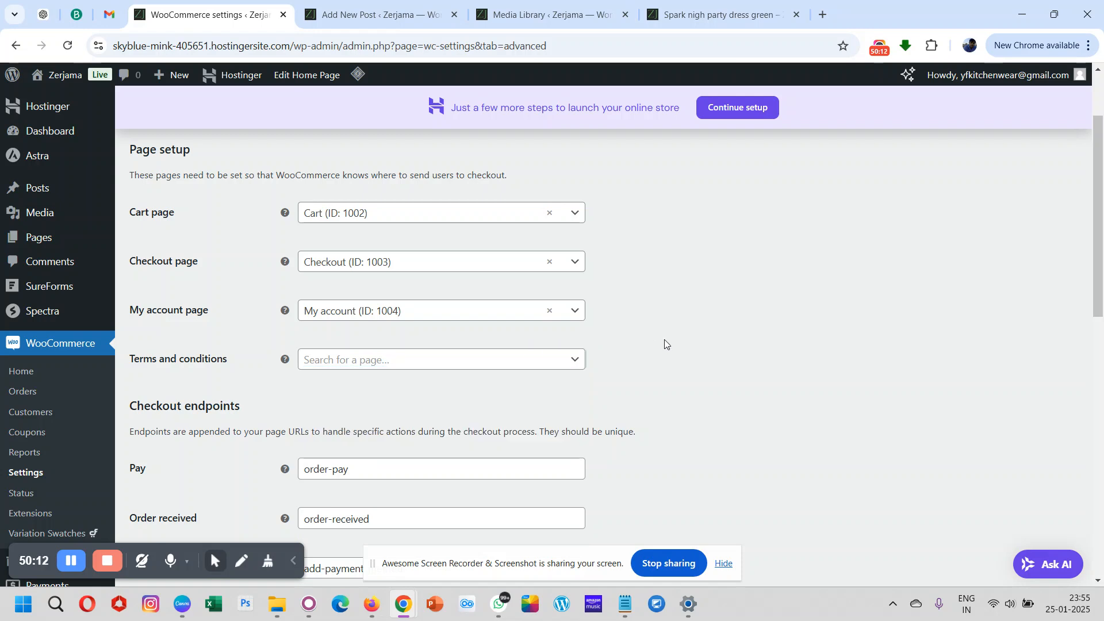
scroll(402, 373, "down", 10)
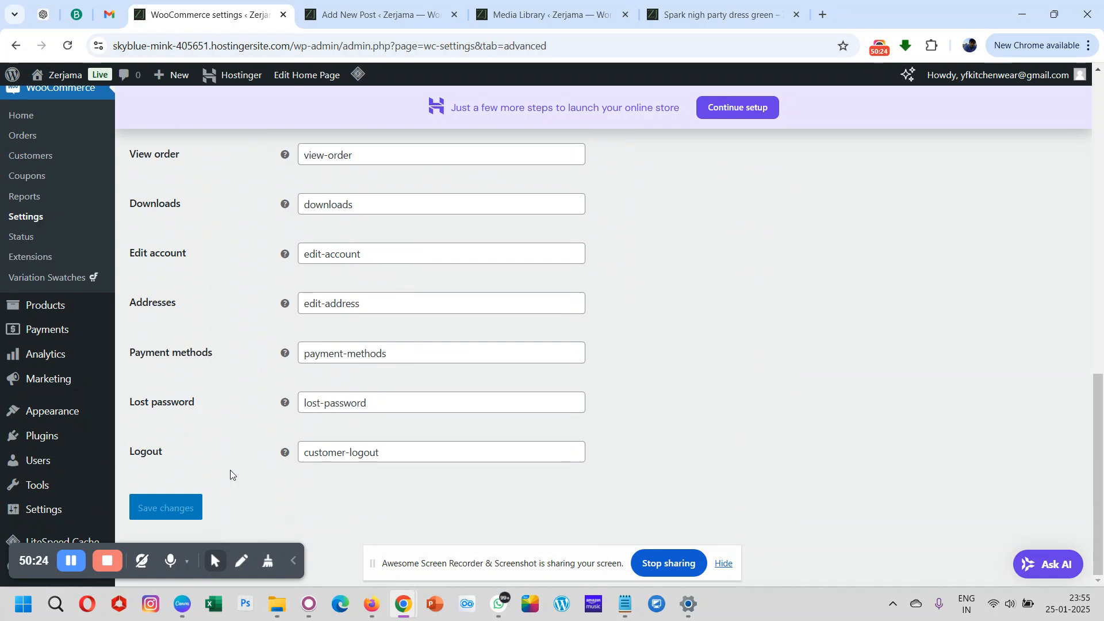
scroll(229, 467, "up", 15)
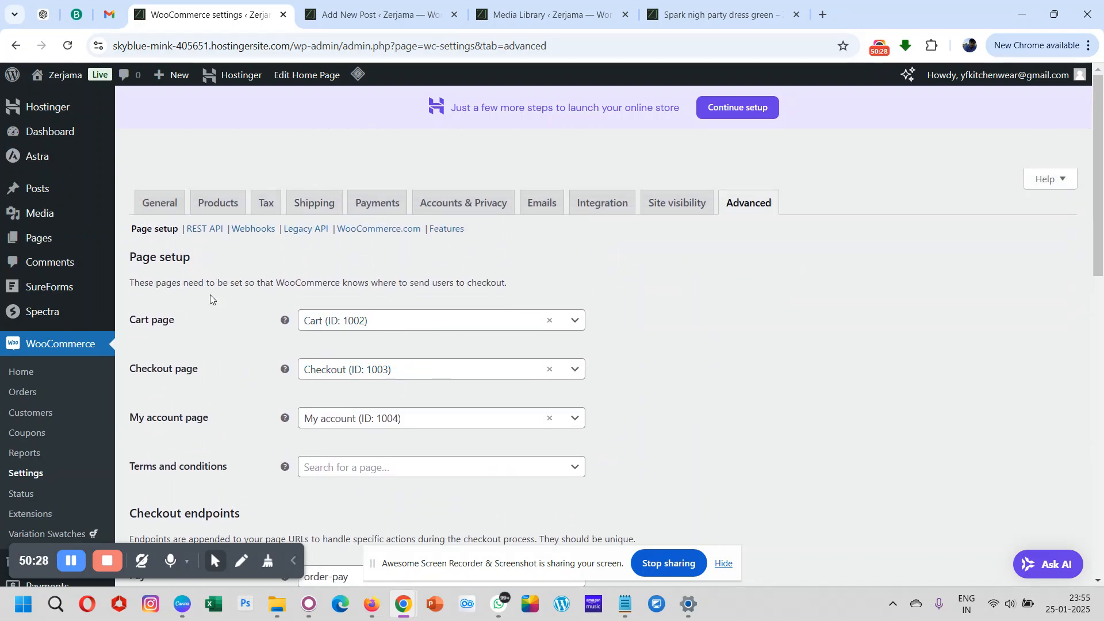
scroll(219, 354, "down", 12)
scroll(218, 354, "up", 12)
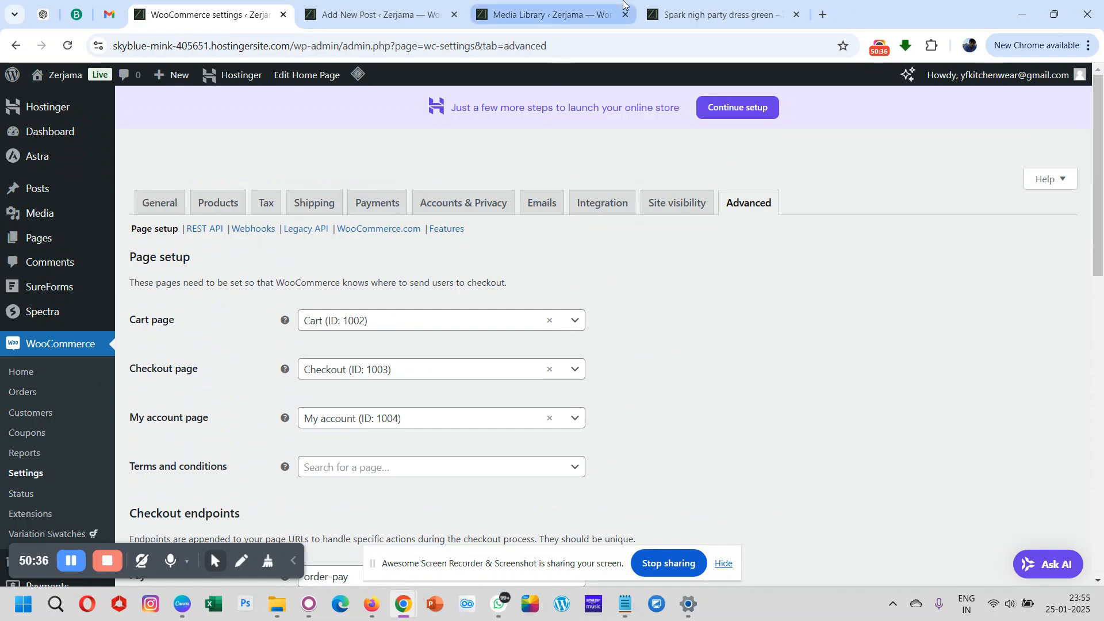
left_click(576, 12)
left_click(748, 5)
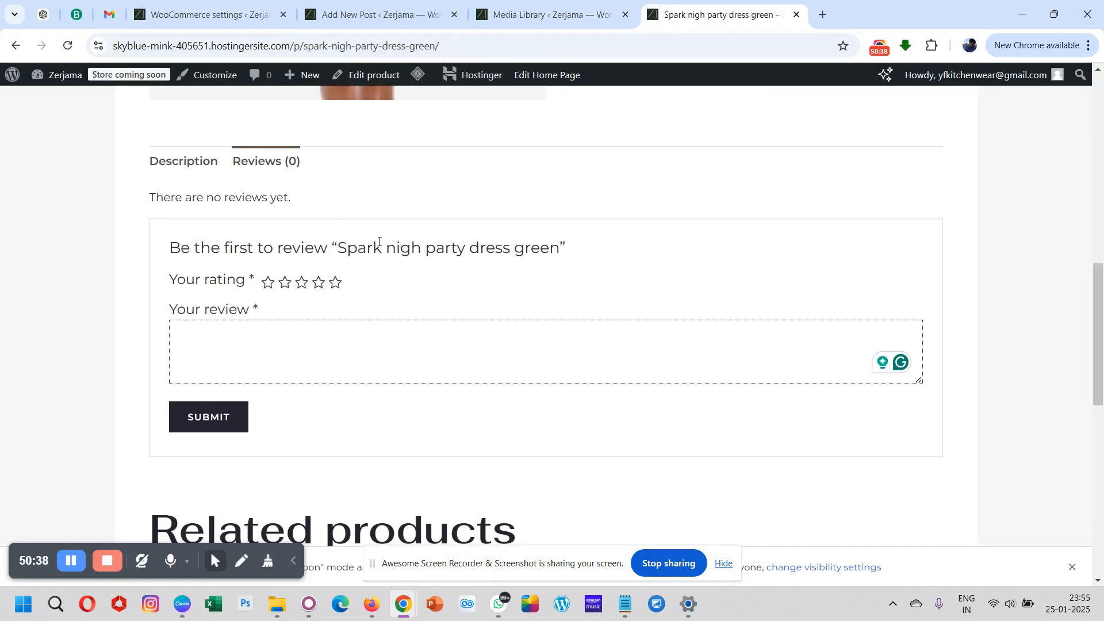
scroll(348, 227, "up", 10)
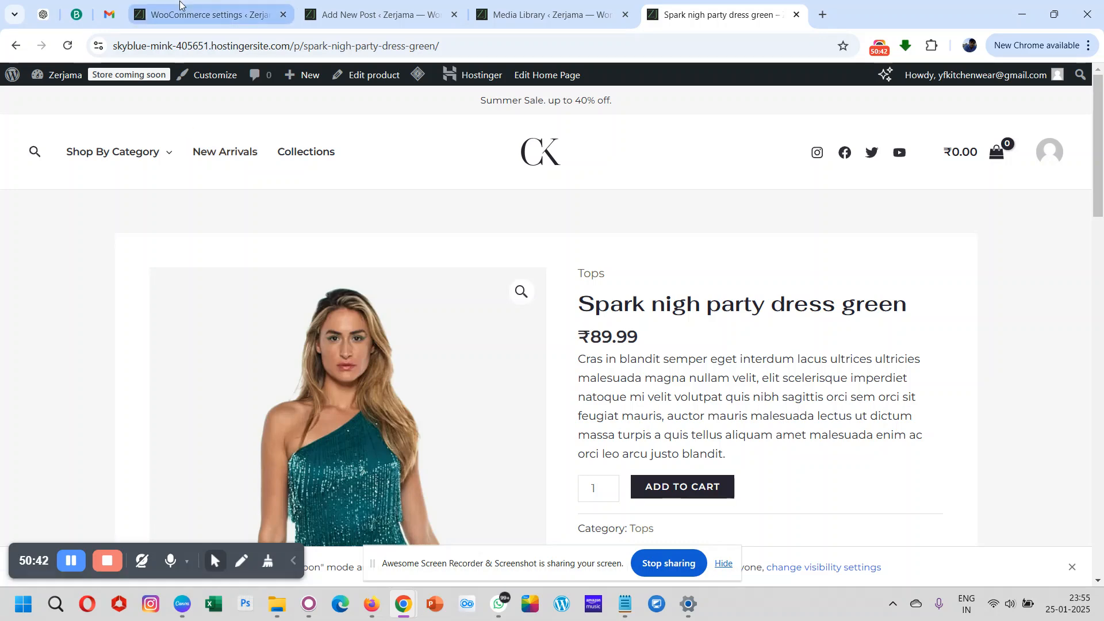
left_click(195, 14)
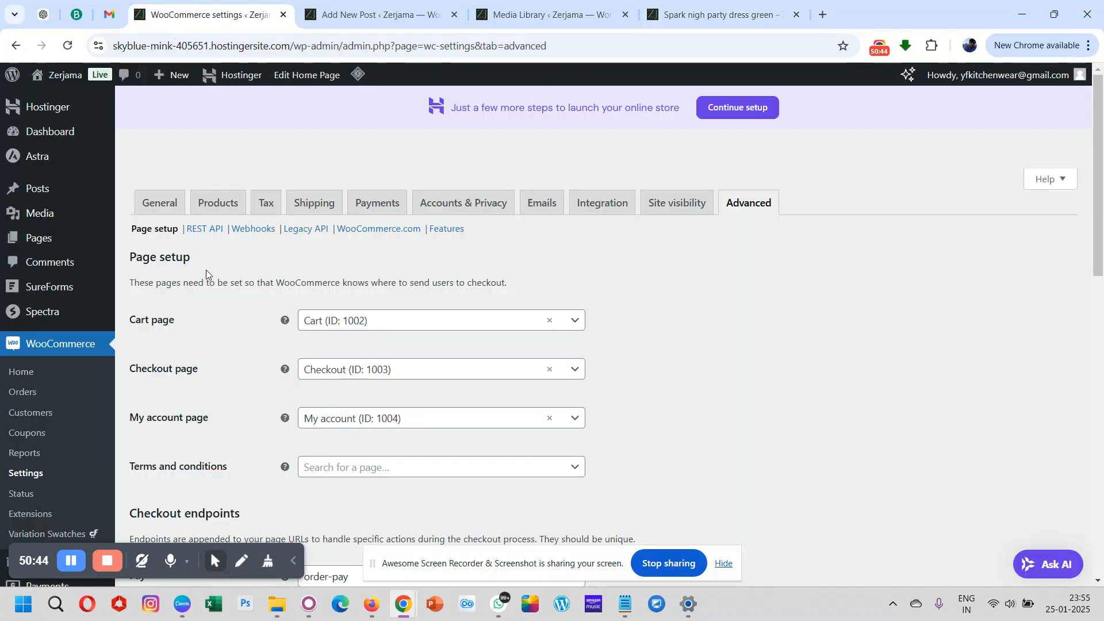
scroll(210, 336, "down", 9)
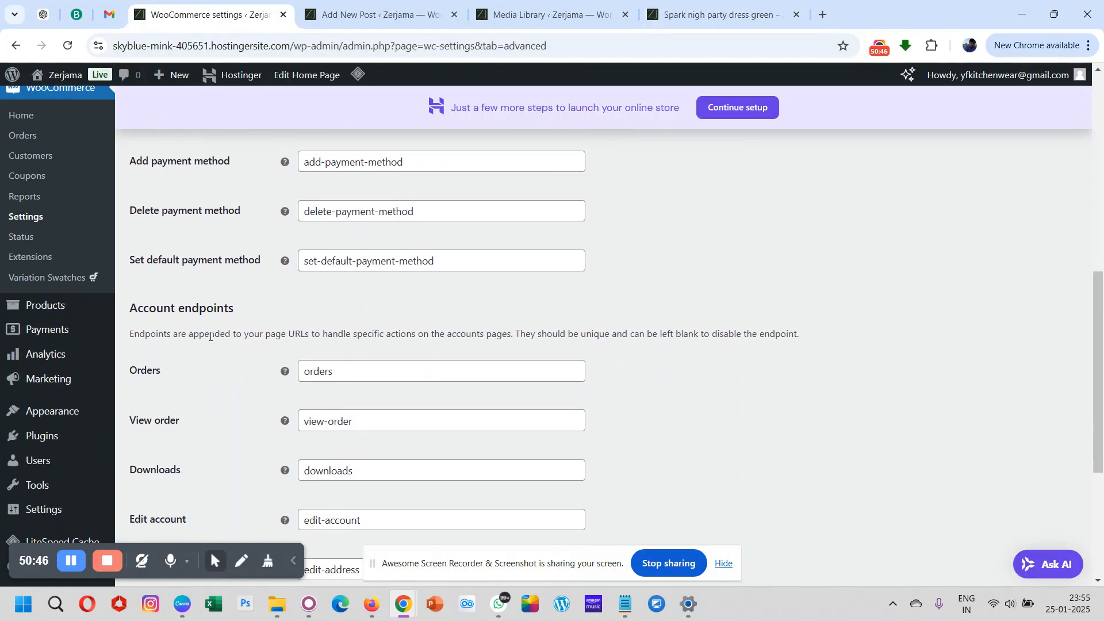
scroll(210, 335, "down", 5)
scroll(209, 335, "up", 11)
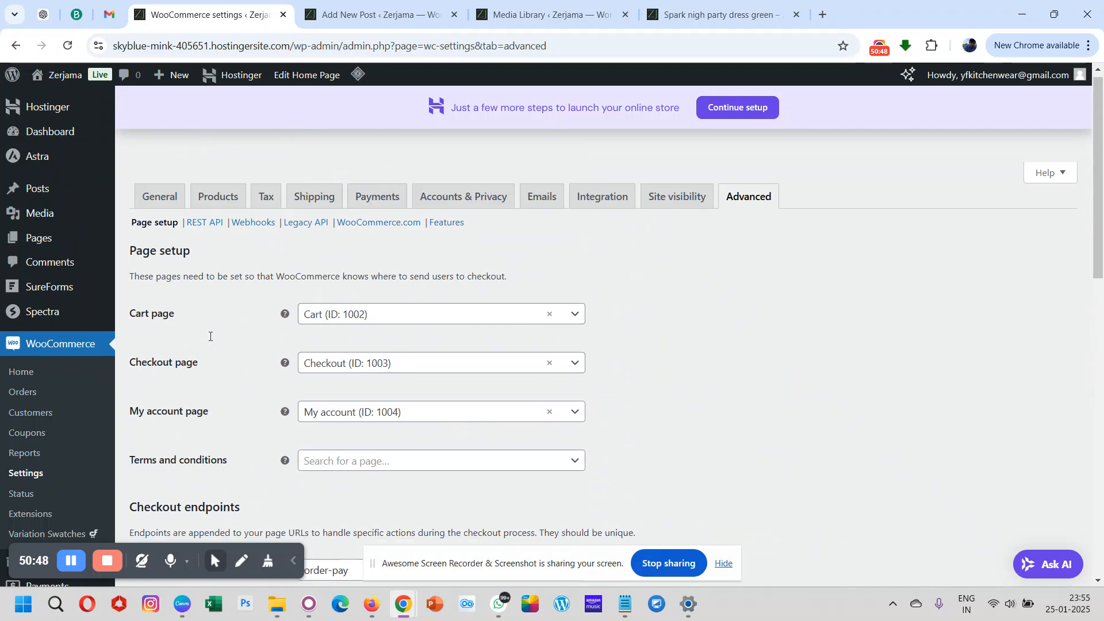
scroll(211, 337, "up", 3)
scroll(211, 336, "down", 8)
scroll(211, 336, "up", 8)
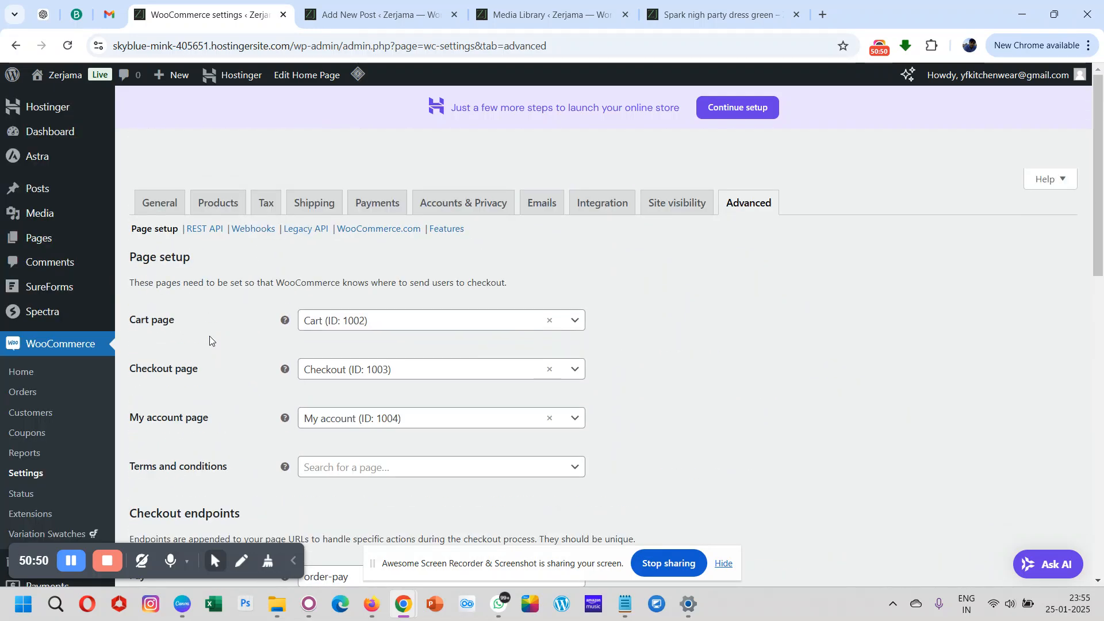
scroll(209, 339, "down", 1)
scroll(209, 339, "up", 1)
mouse_move(63, 244)
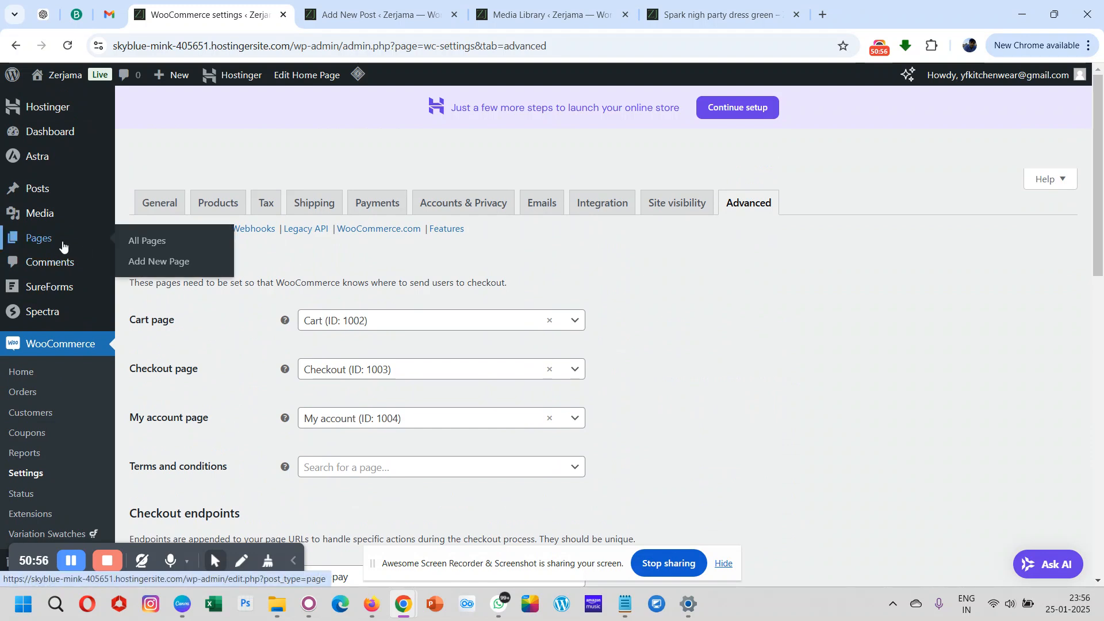
mouse_move(55, 212)
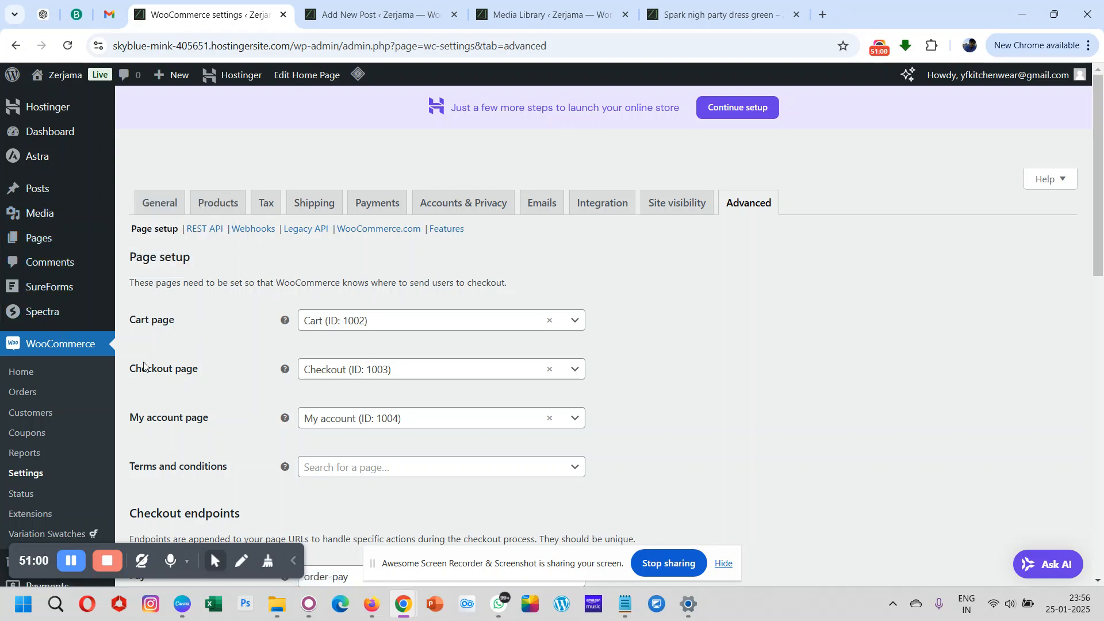
scroll(79, 414, "down", 9)
scroll(80, 414, "up", 9)
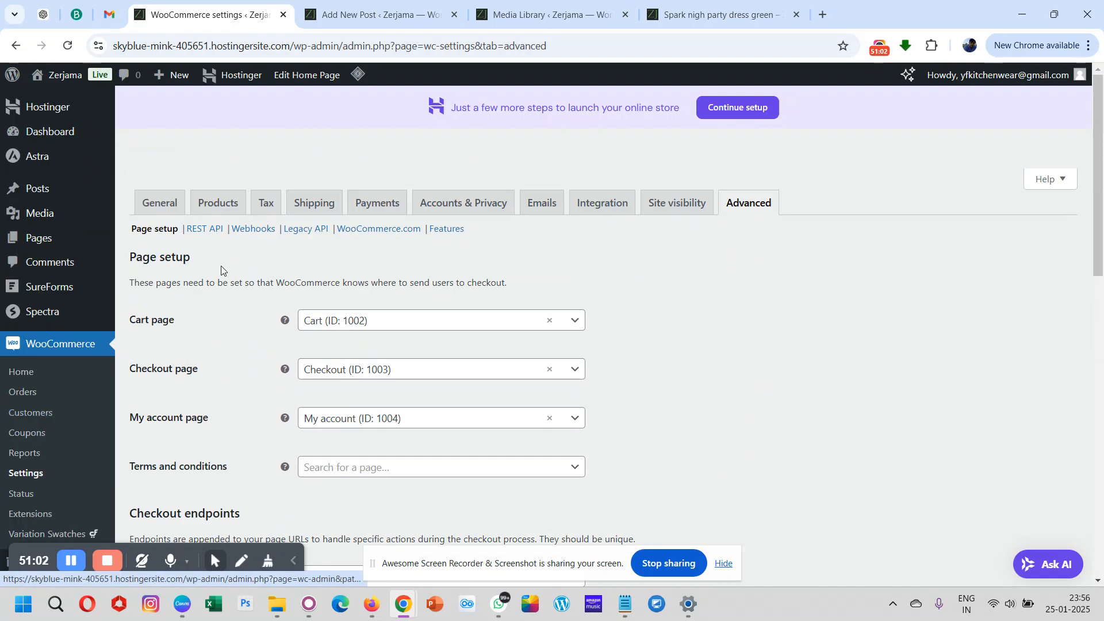